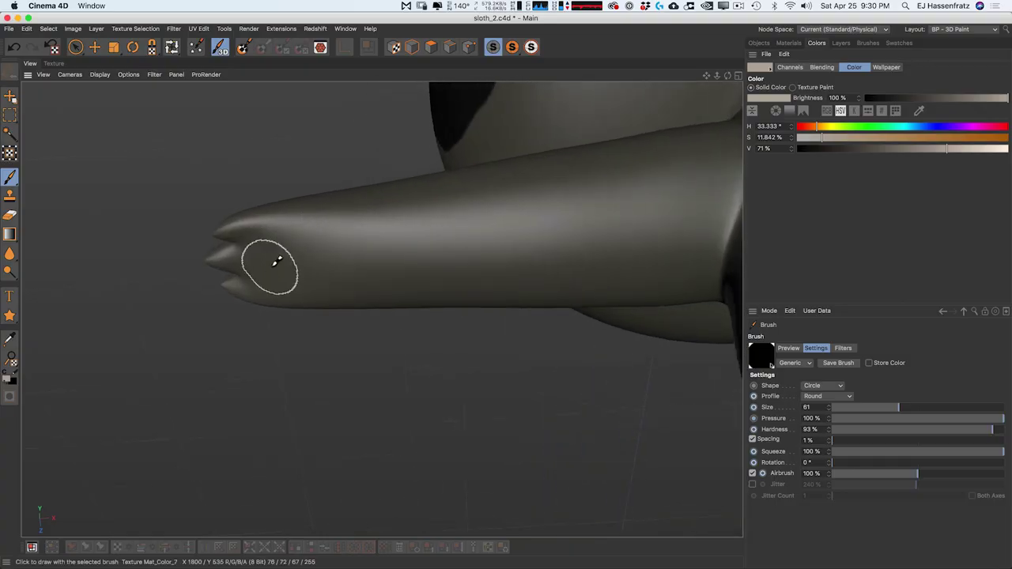
click(277, 263)
alt+drag(282, 257, 442, 245)
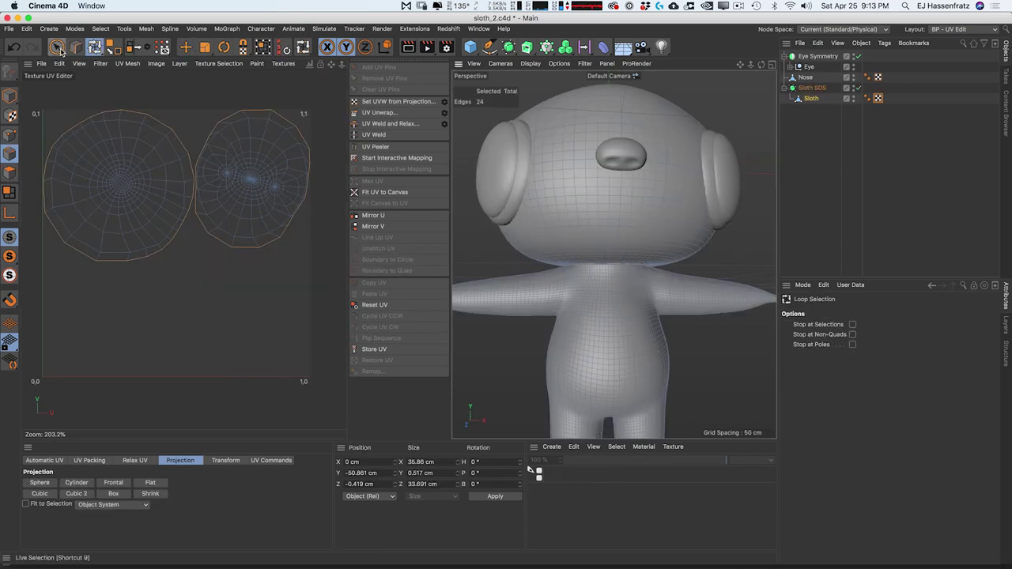
Step: Select the sloth's head UV island and the neighbouring body UV island in turn with Live Selection
click(57, 47)
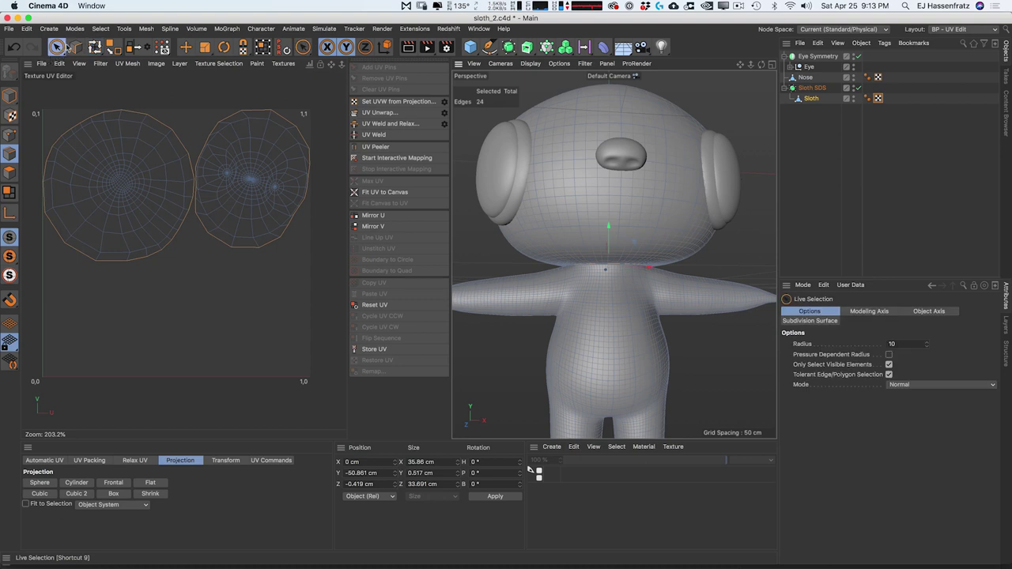
double_click(116, 155)
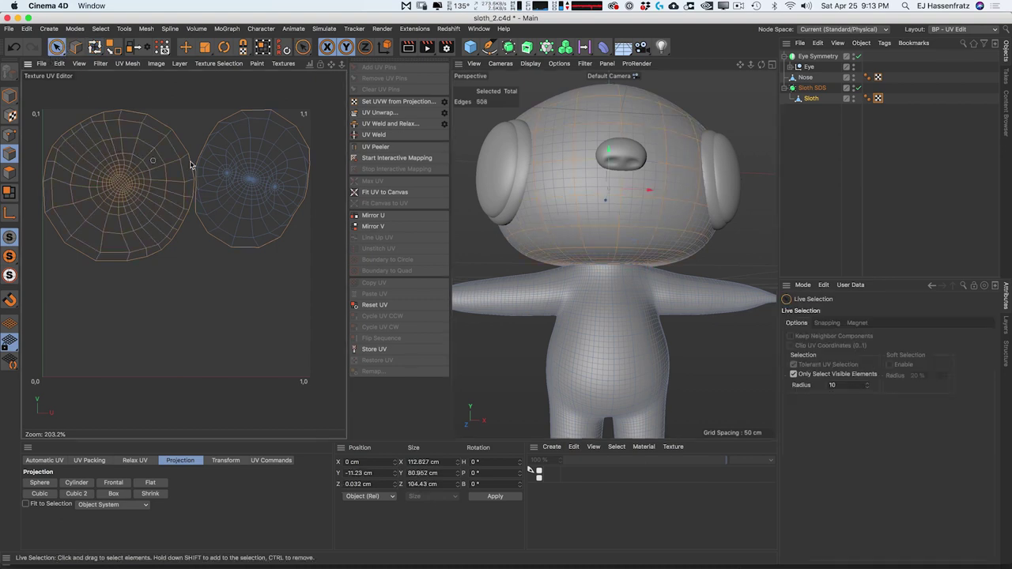
alt+drag(582, 228, 566, 248)
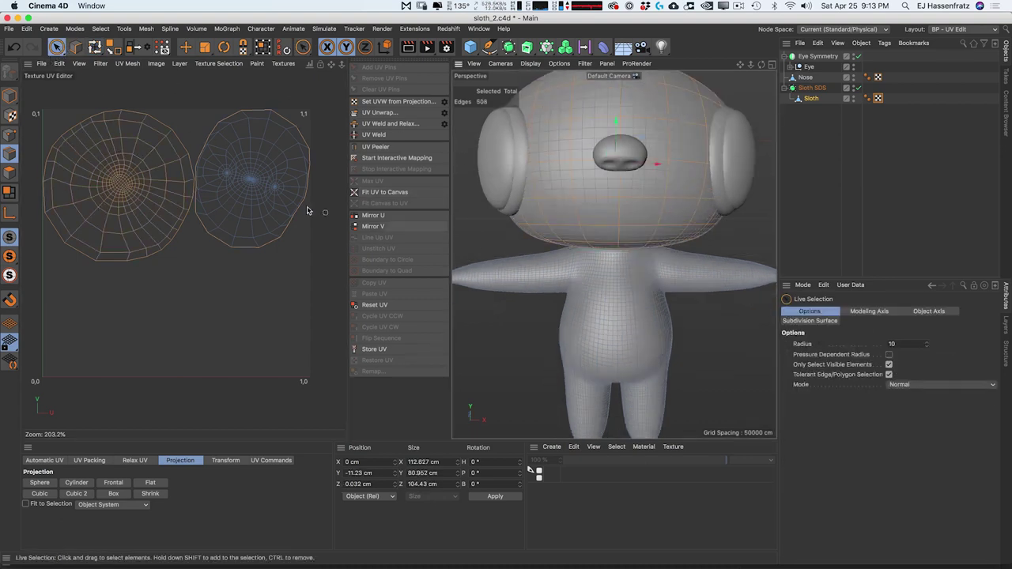
double_click(264, 207)
alt+right_drag(259, 183, 305, 164)
alt+middle_drag(260, 202, 241, 230)
drag(275, 218, 297, 207)
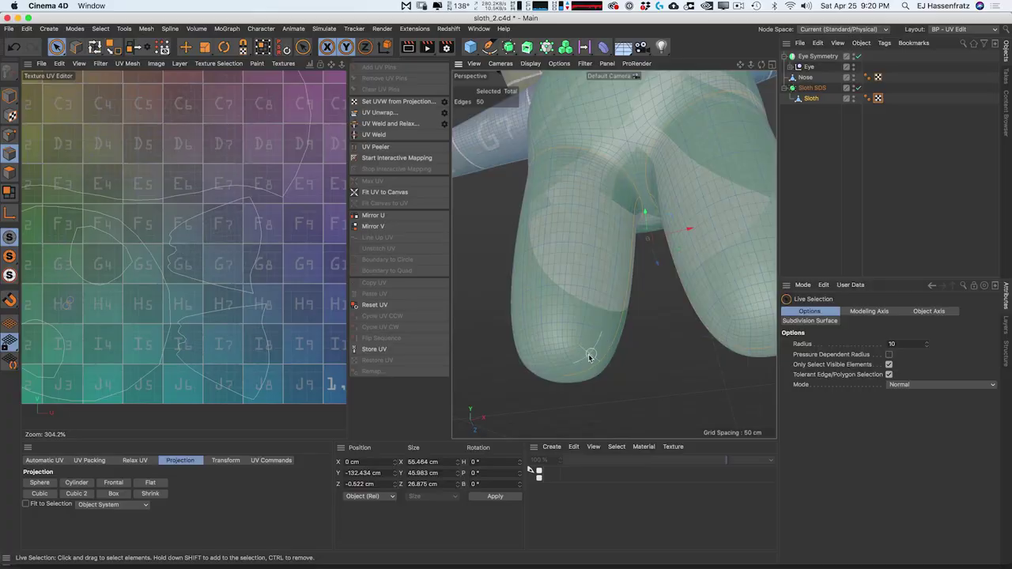
Step: Apply UV Weld and Relax to the selected edges around the sloth's legs
alt+drag(588, 352, 639, 244)
click(389, 125)
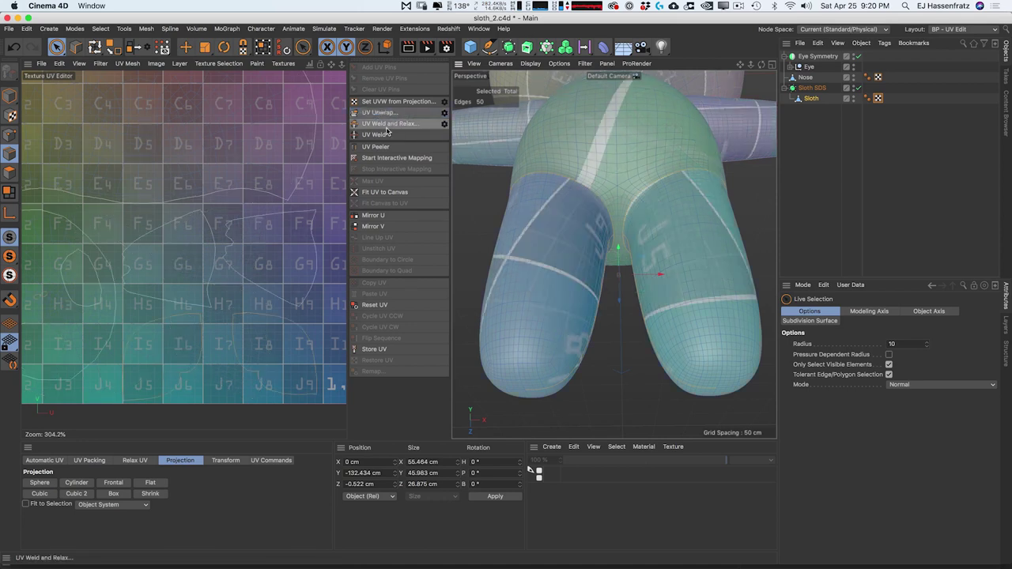
scroll(247, 215, down, 4)
alt+drag(655, 266, 615, 303)
scroll(617, 301, down, 5)
scroll(633, 308, up, 3)
scroll(640, 310, down, 1)
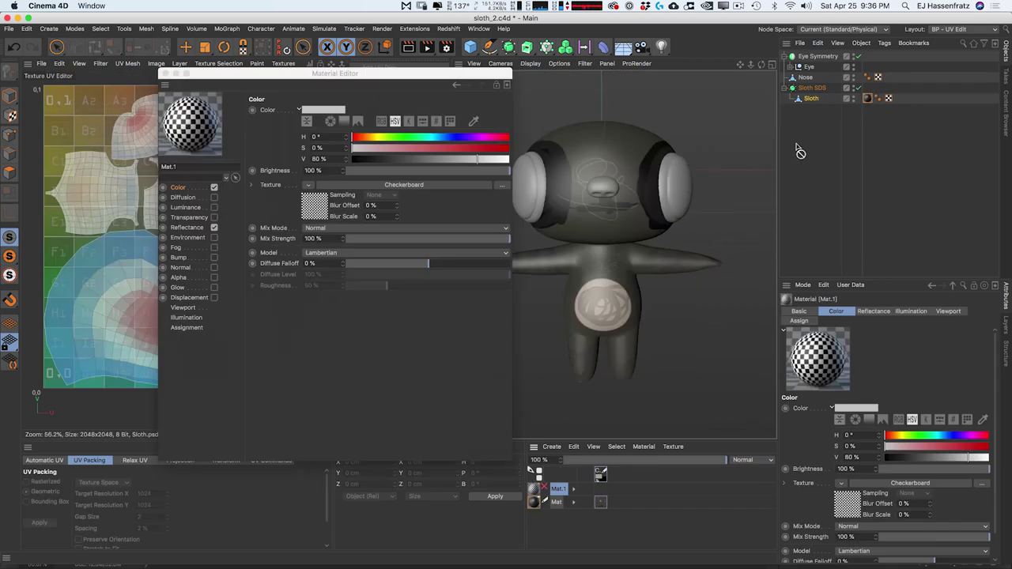
Step: Replace the Sloth mesh's material with the checkerboard material Mat.1 and close the Material Editor
drag(795, 151, 869, 102)
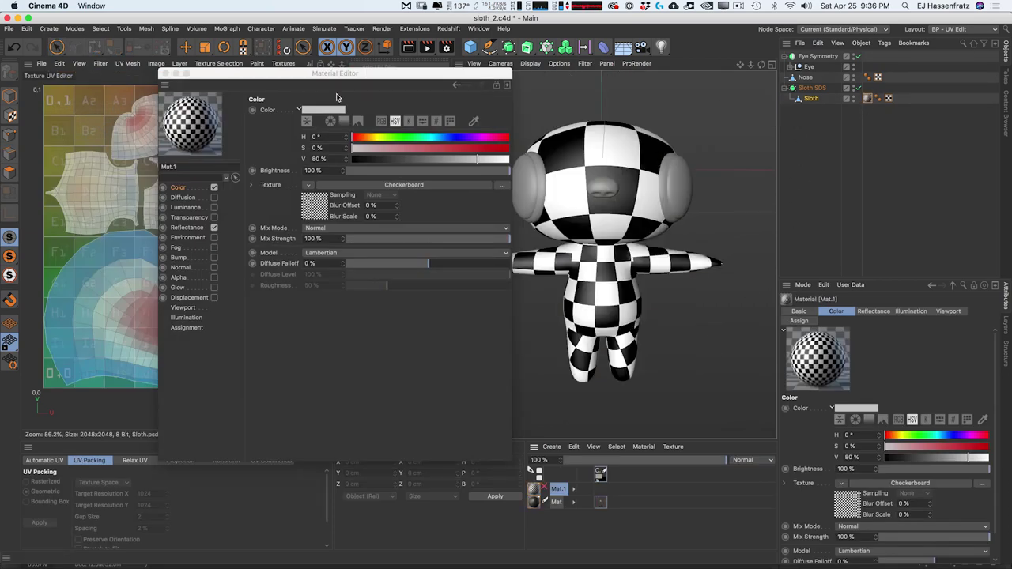
click(165, 73)
mouse_move(614, 232)
alt+mouse_down()
mouse_move(515, 239)
mouse_move(656, 210)
mouse_move(626, 247)
alt+mouse_up()
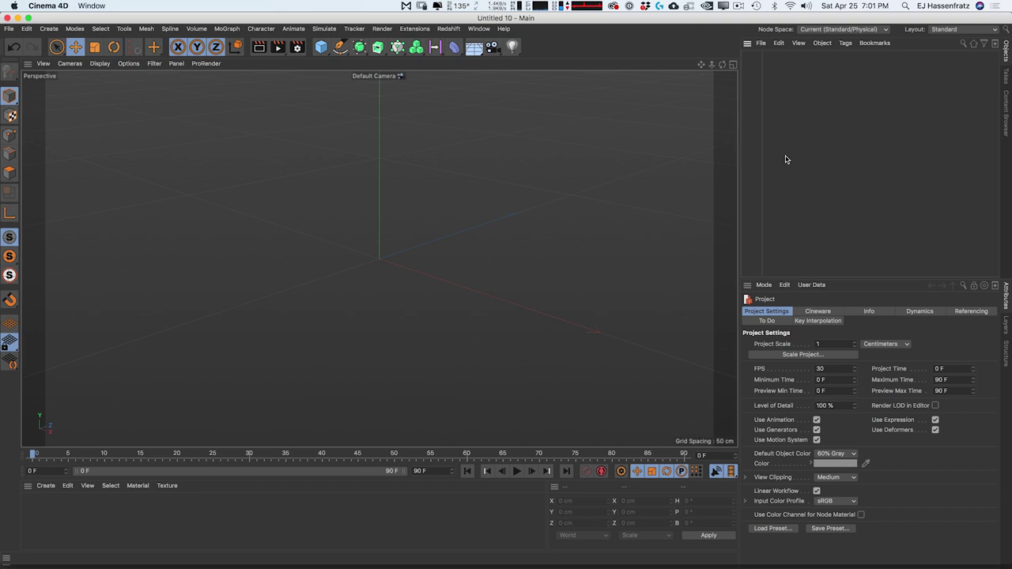
Step: Add a cube primitive to the empty scene
click(321, 49)
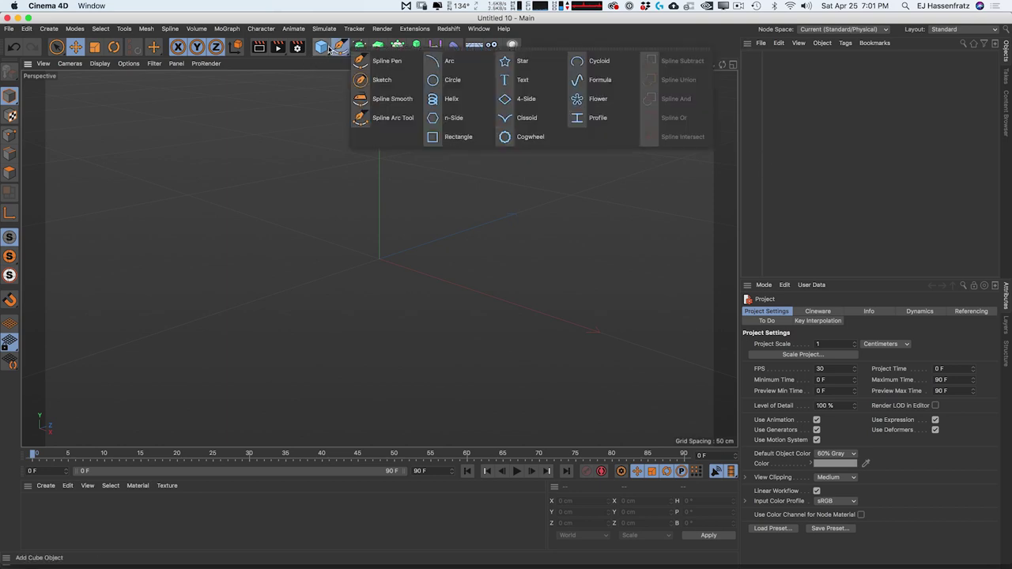
click(322, 51)
click(421, 66)
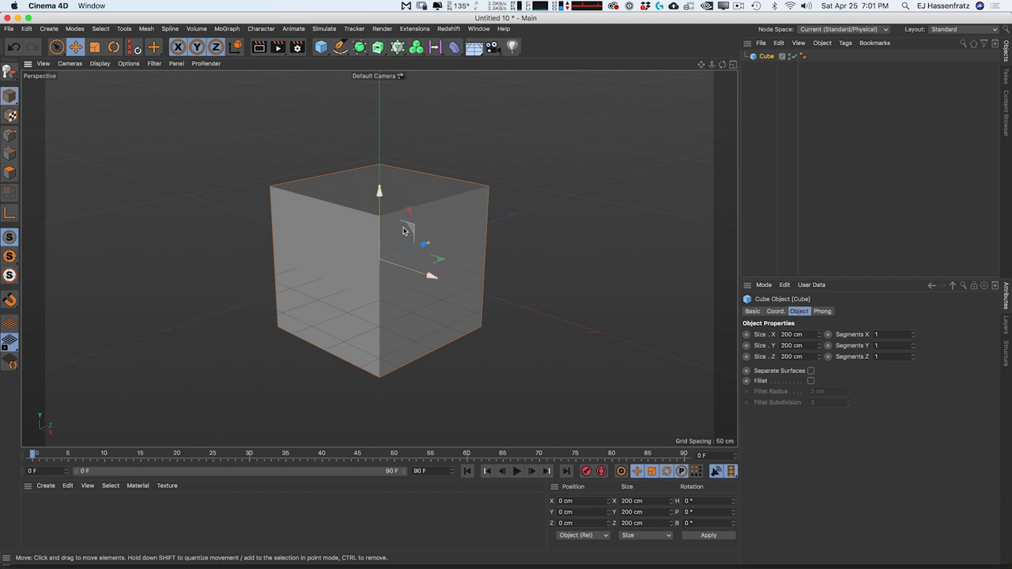
Step: Create a new material and load the Checkerboard surface shader as its color texture
double_click(41, 510)
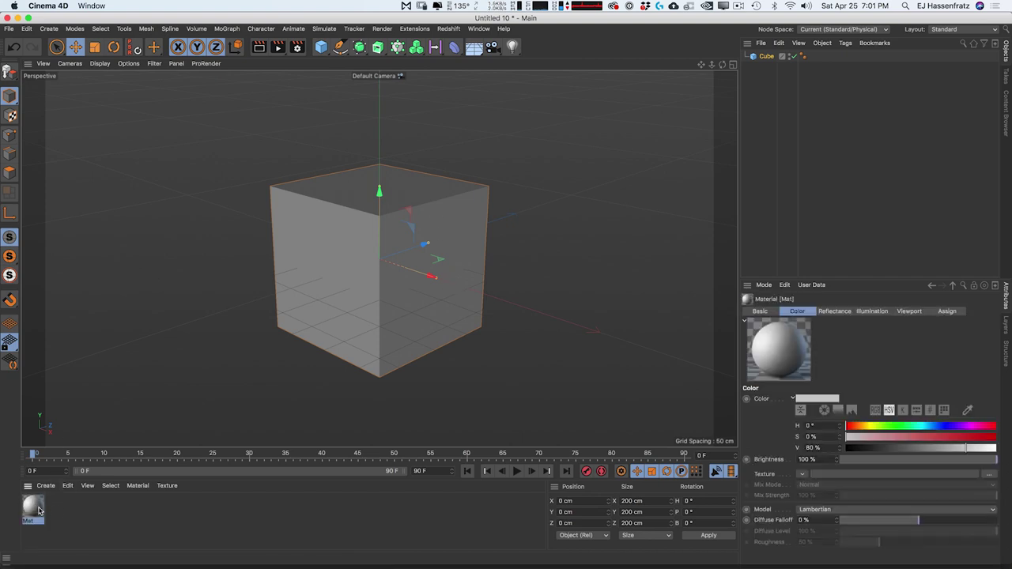
double_click(35, 508)
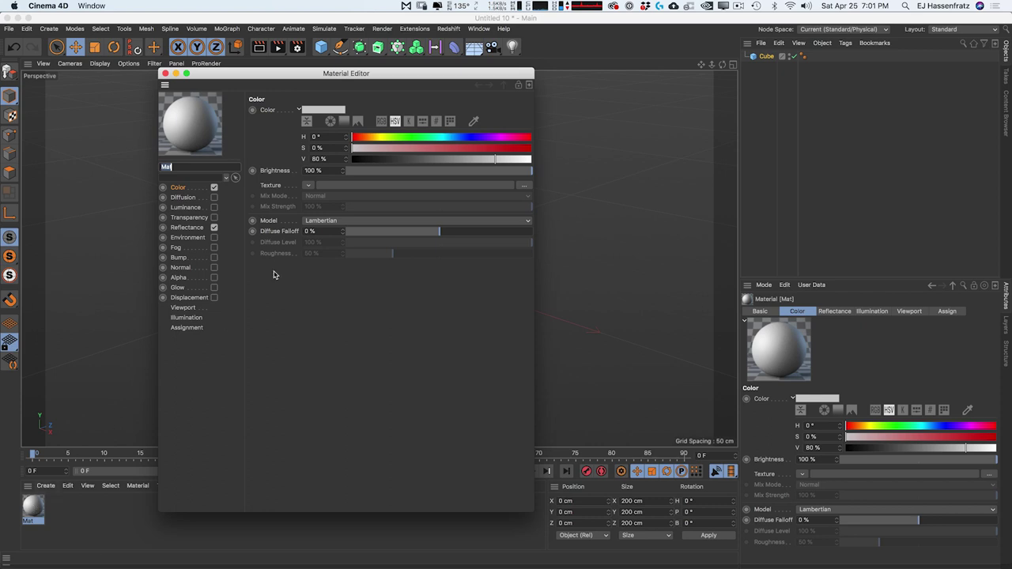
drag(324, 74, 664, 69)
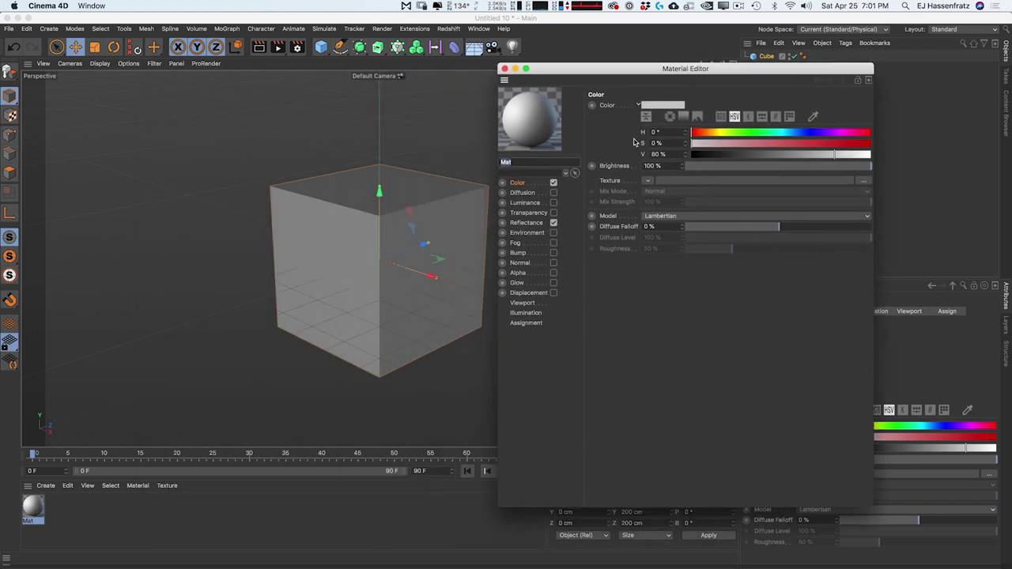
click(647, 183)
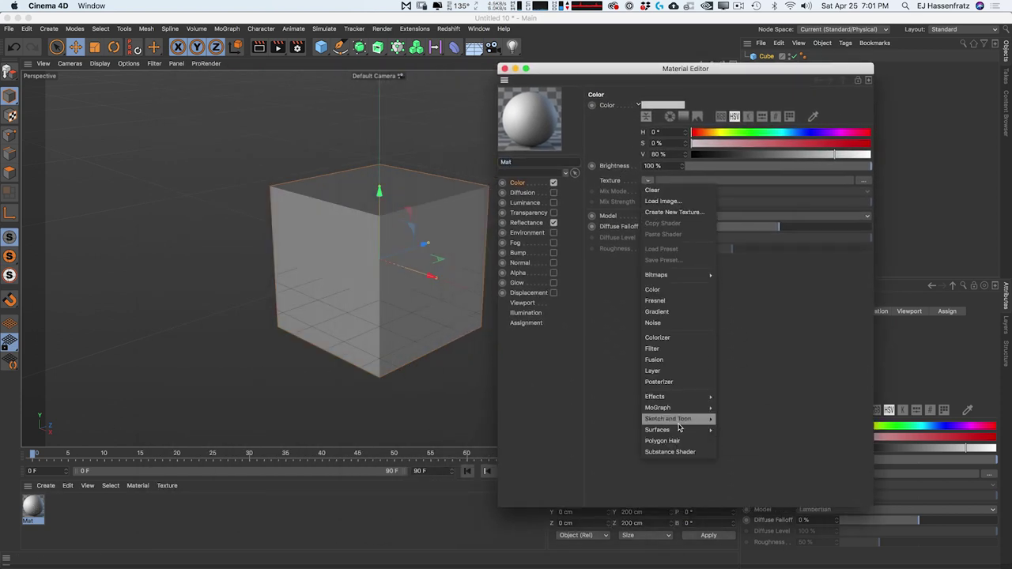
mouse_move(678, 429)
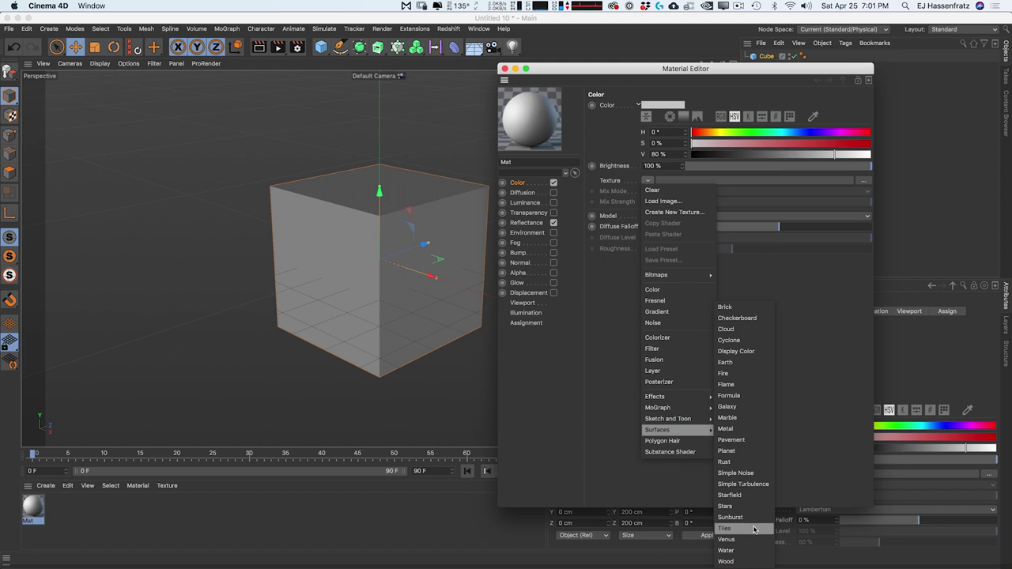
click(751, 318)
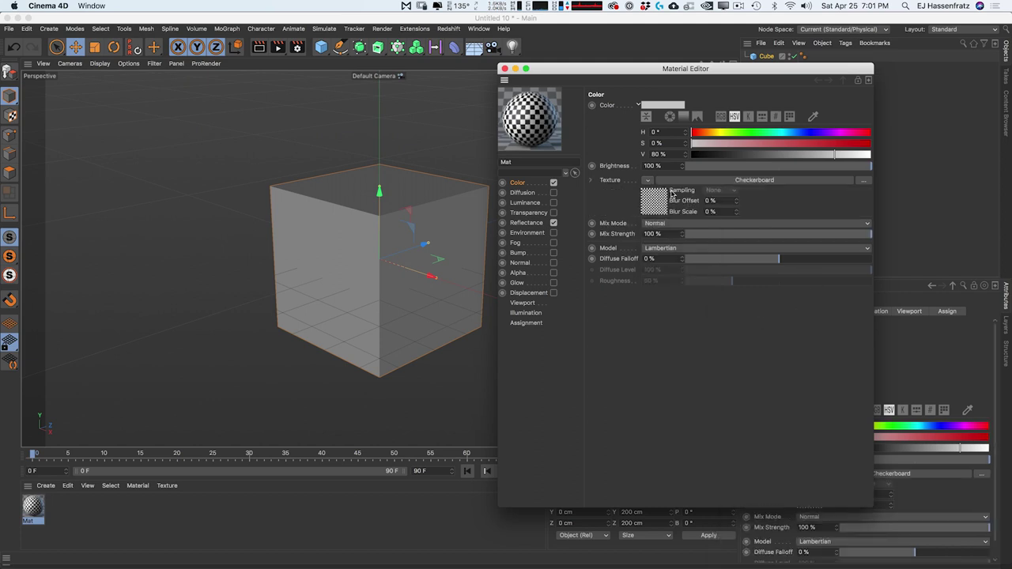
Step: Apply the checkerboard material to the cube and close the Material Editor
drag(32, 506, 310, 249)
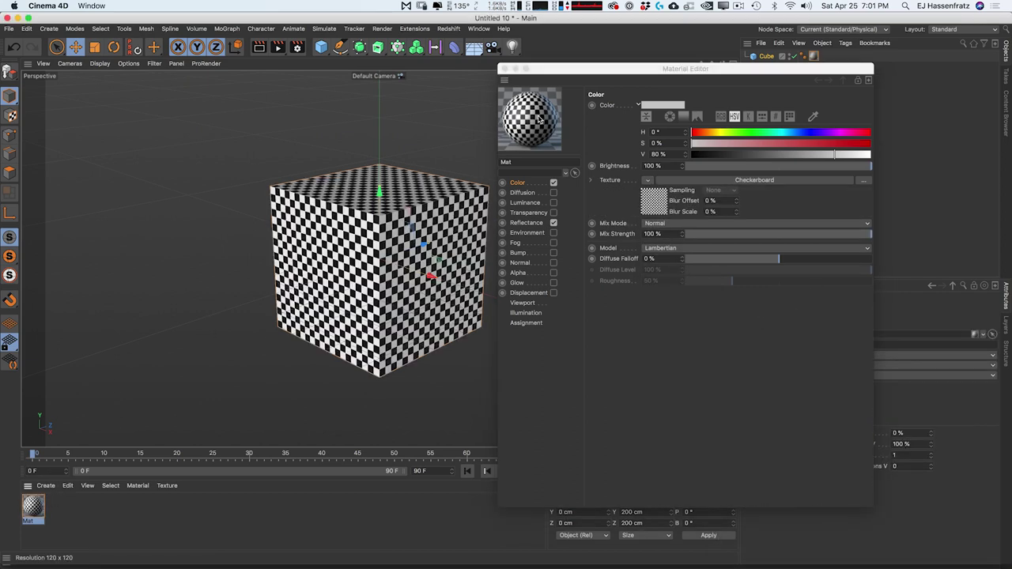
click(503, 68)
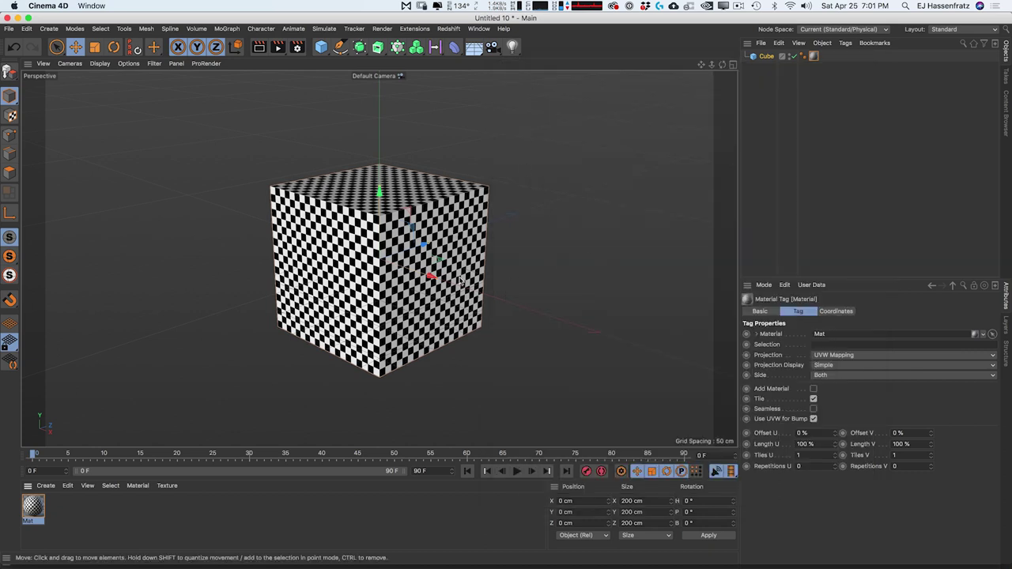
alt+drag(460, 279, 367, 306)
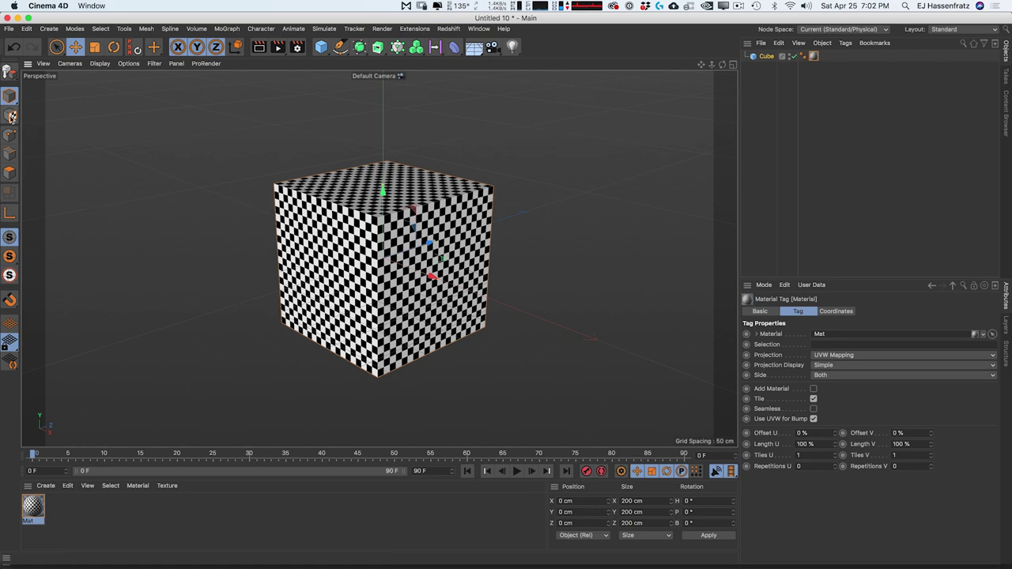
Step: Stretch the cube along X to about 639 cm
drag(438, 282, 477, 294)
alt+right_drag(477, 294, 449, 303)
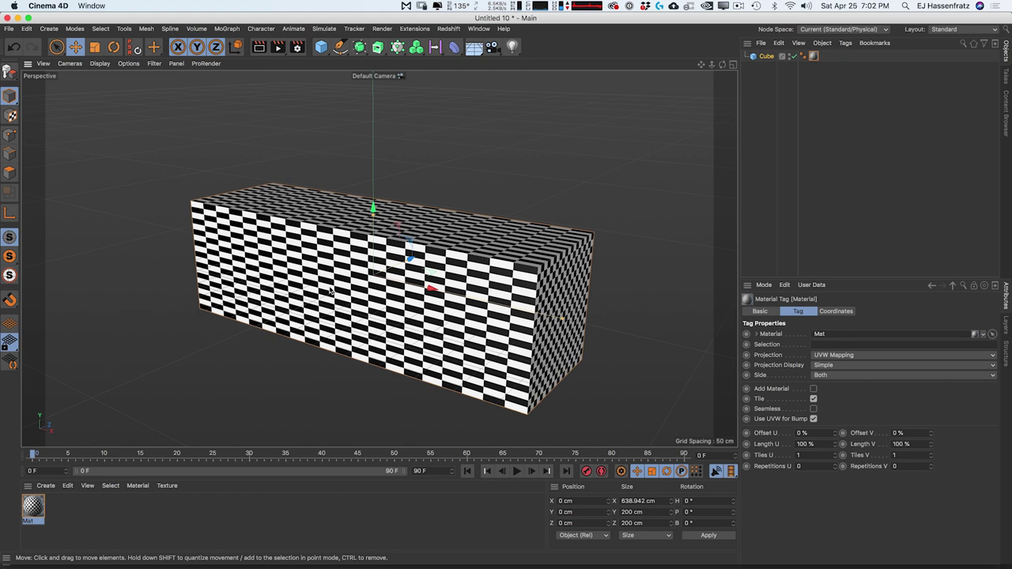
alt+drag(430, 305, 380, 258)
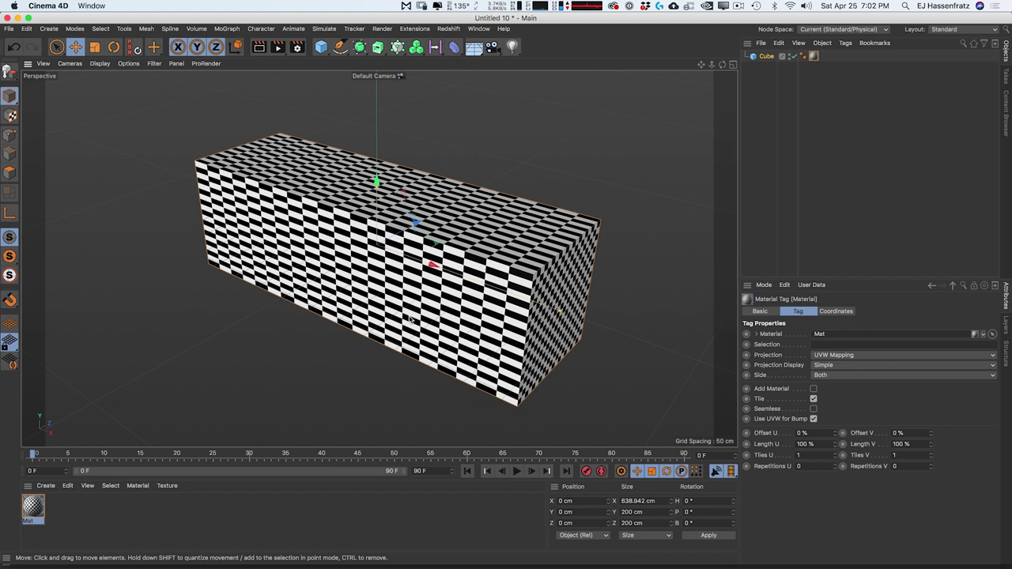
Step: Make the stretched cube editable and select its UVW tag
click(764, 56)
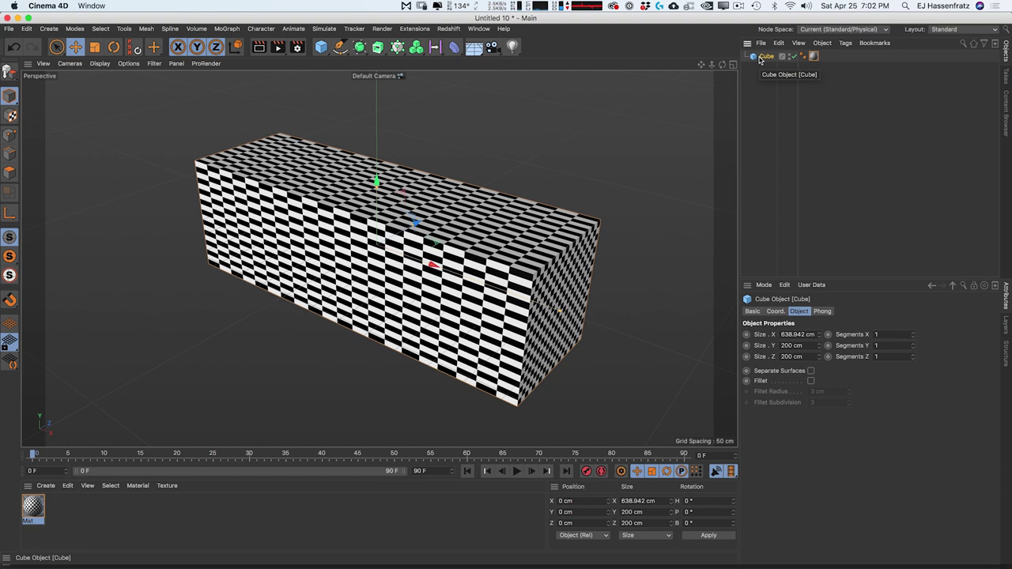
key(c)
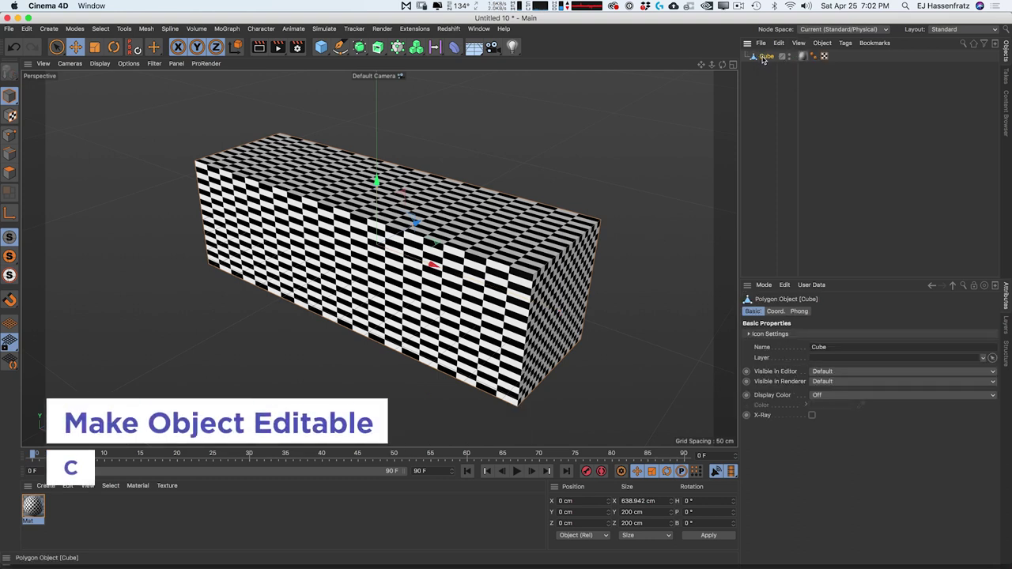
click(825, 56)
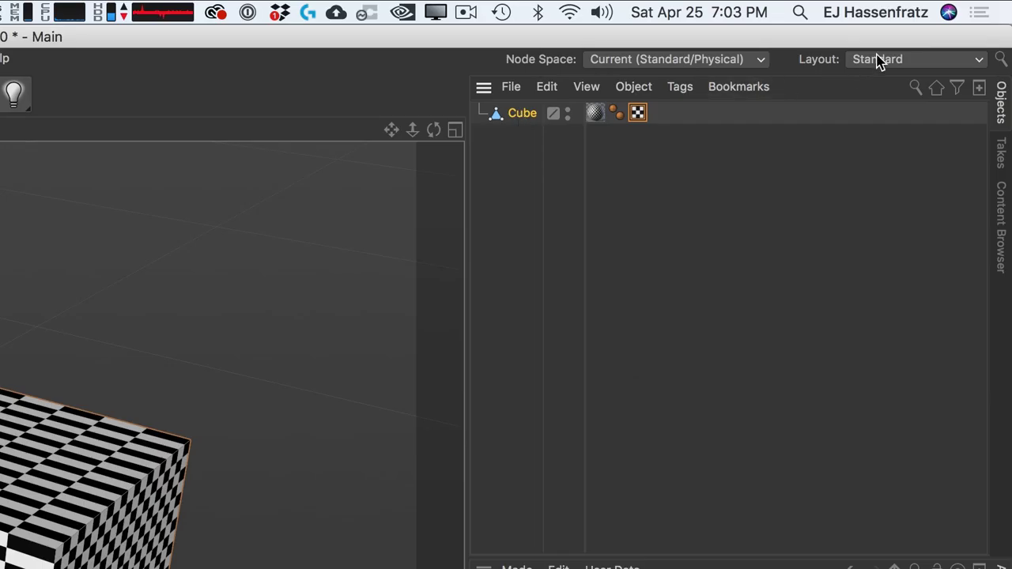
Step: Switch the interface to the BP - UV Edit layout
click(949, 30)
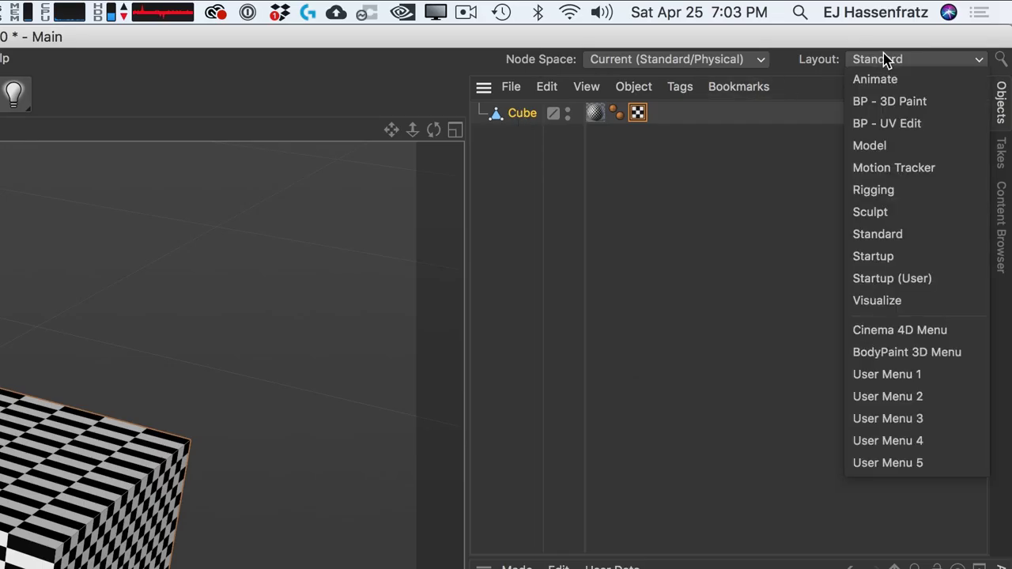
click(947, 122)
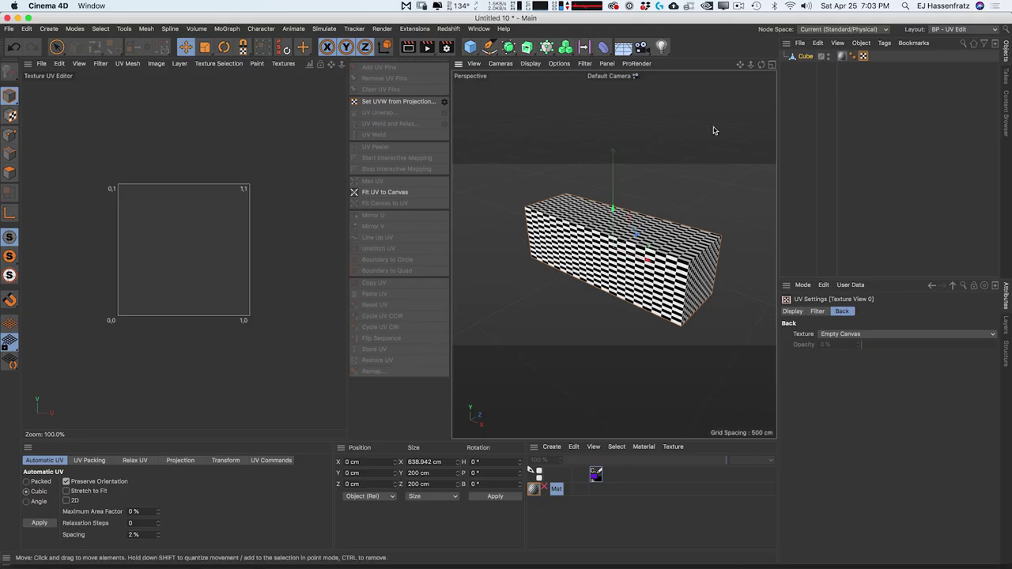
scroll(190, 247, up, 3)
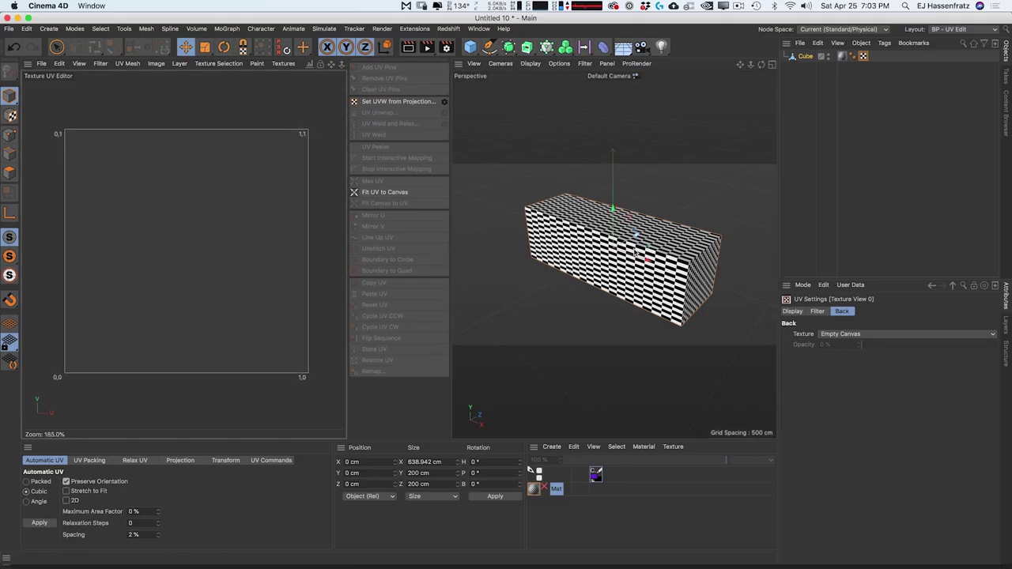
Step: Select the long front face of the stretched cube in polygon mode
click(10, 173)
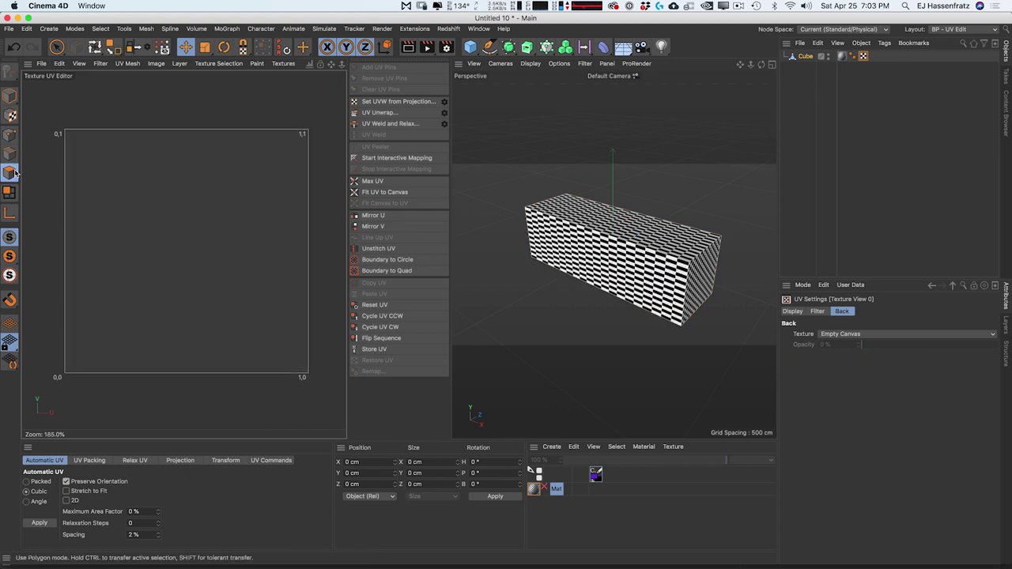
click(614, 255)
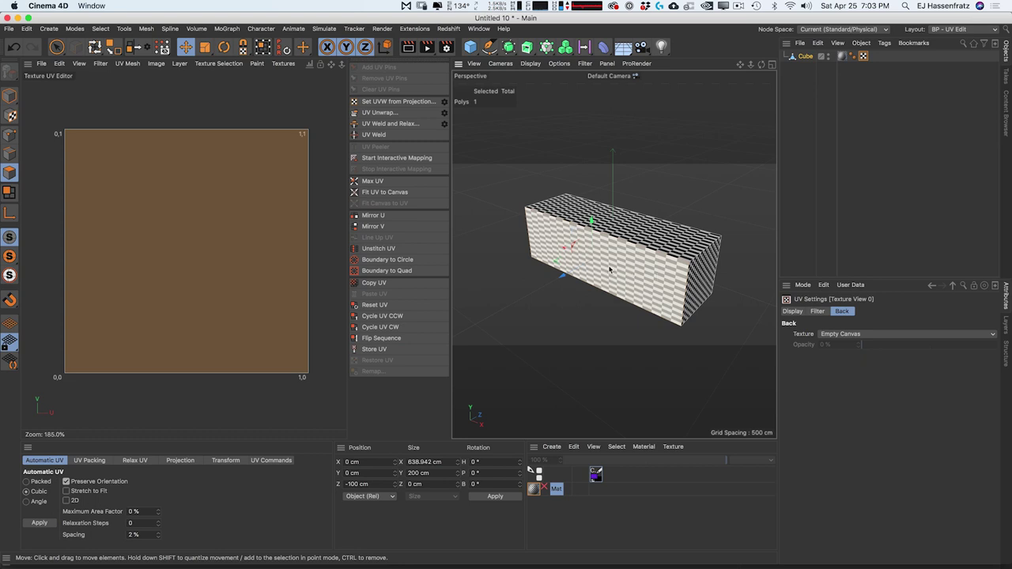
alt+drag(616, 275, 519, 239)
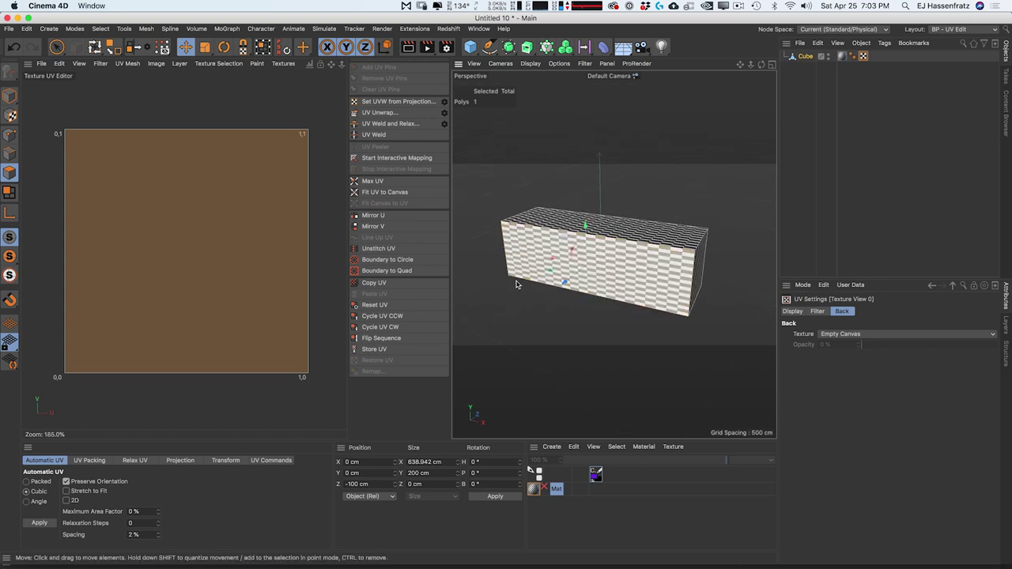
alt+drag(538, 276, 599, 256)
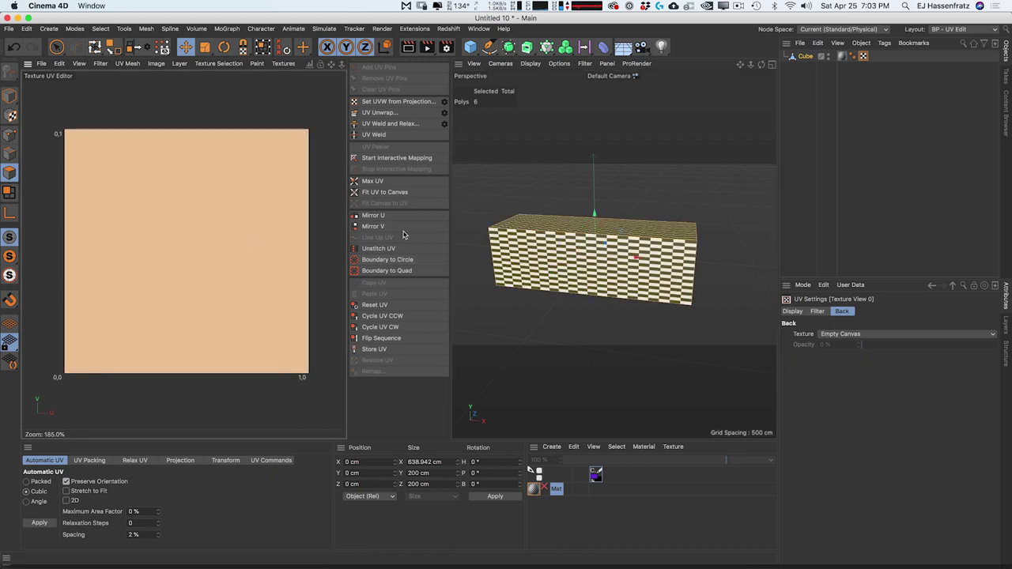
Step: Select a single face's UV polygon in the UV editor, shift it and scale it down to about half size
click(217, 251)
mouse_move(217, 250)
mouse_down()
mouse_move(227, 280)
mouse_move(266, 285)
mouse_move(251, 259)
mouse_move(216, 282)
mouse_move(168, 228)
mouse_move(235, 219)
mouse_move(270, 287)
mouse_move(212, 301)
mouse_move(199, 245)
mouse_move(244, 281)
mouse_move(235, 289)
mouse_move(224, 262)
mouse_move(232, 284)
mouse_move(209, 295)
mouse_move(235, 310)
mouse_move(217, 345)
mouse_move(166, 269)
mouse_move(221, 246)
mouse_move(252, 296)
mouse_move(169, 276)
mouse_move(153, 301)
mouse_move(226, 318)
mouse_move(264, 286)
mouse_move(219, 266)
mouse_move(181, 311)
mouse_move(167, 293)
mouse_move(221, 265)
mouse_up()
key(t)
drag(245, 219, 130, 324)
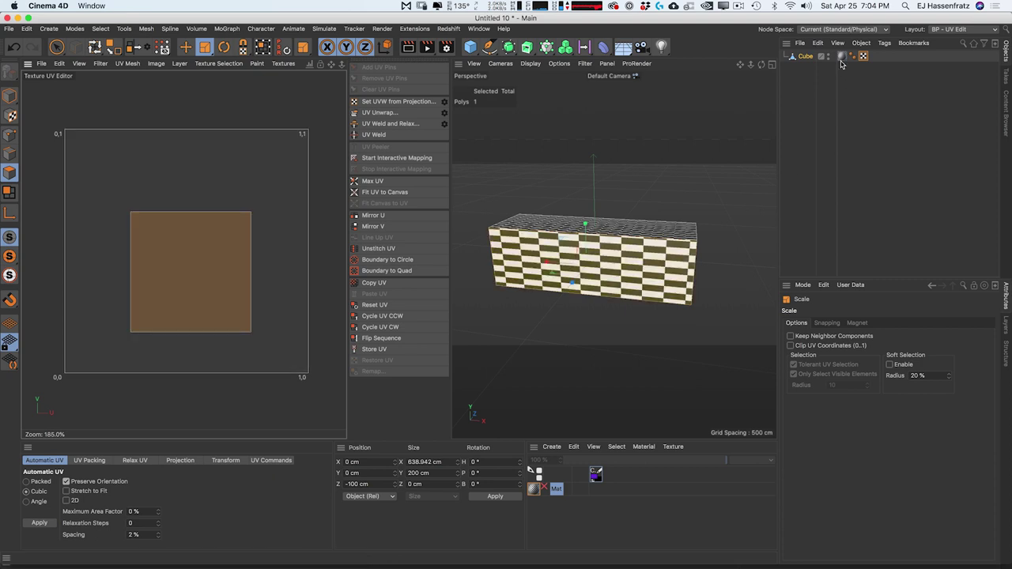
Step: Remove the checkerboard material tag from the cube
click(841, 56)
key(Delete)
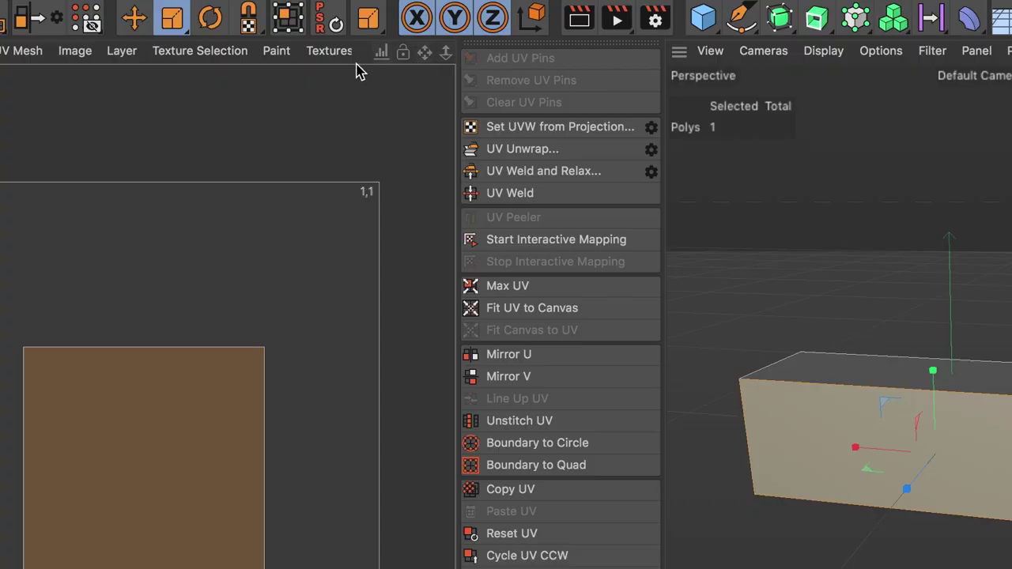
Step: Show the UV Map texture behind the UVs in the UV editor and inspect its stretching on the cube
click(283, 64)
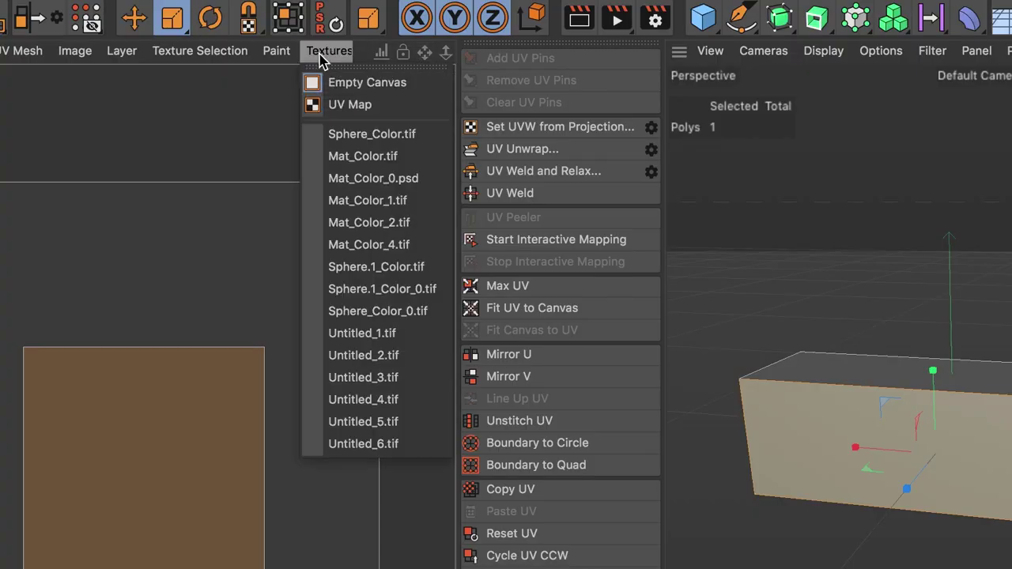
click(355, 107)
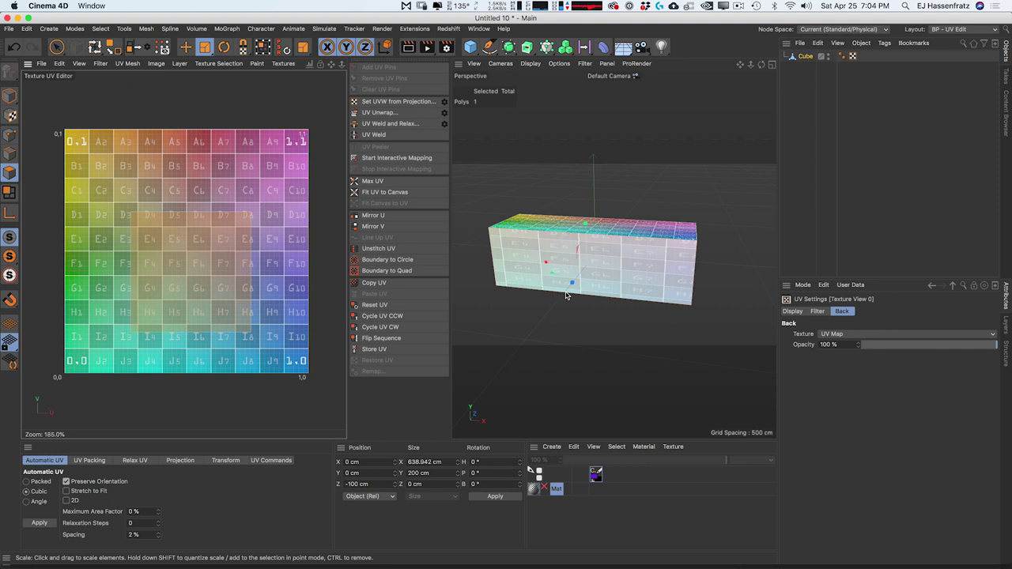
alt+drag(643, 260, 603, 250)
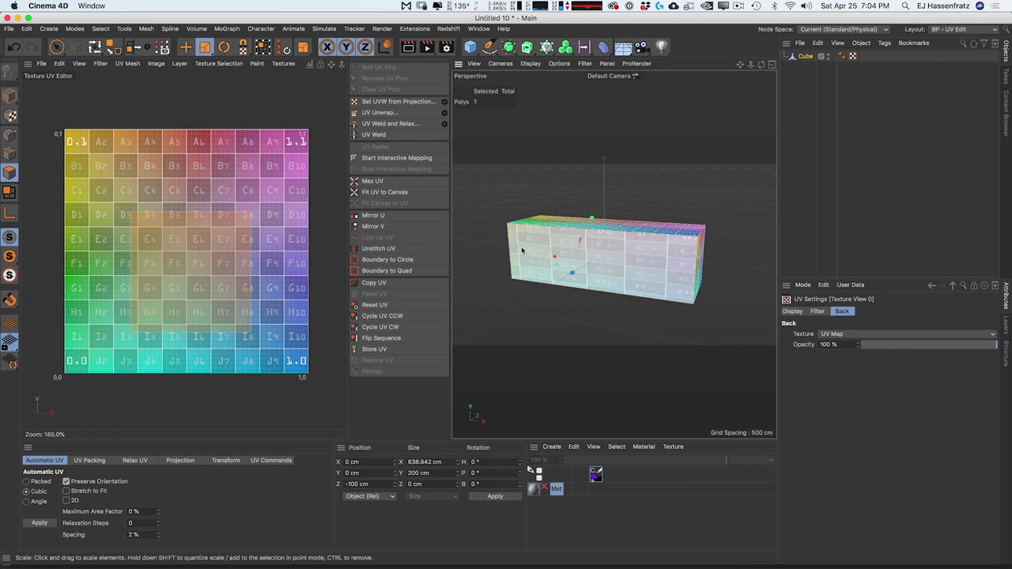
alt+drag(454, 229, 542, 305)
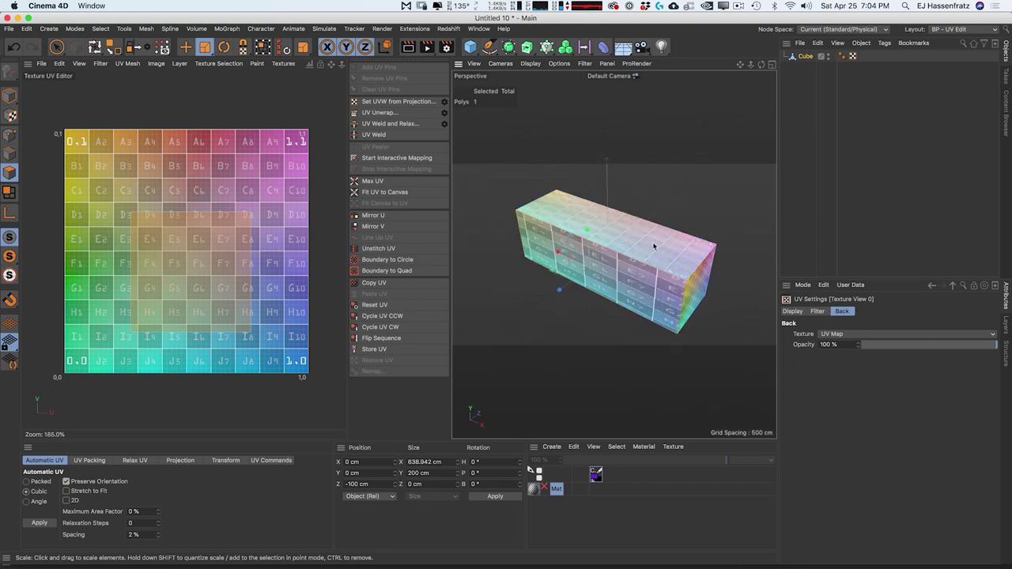
alt+drag(655, 251, 633, 283)
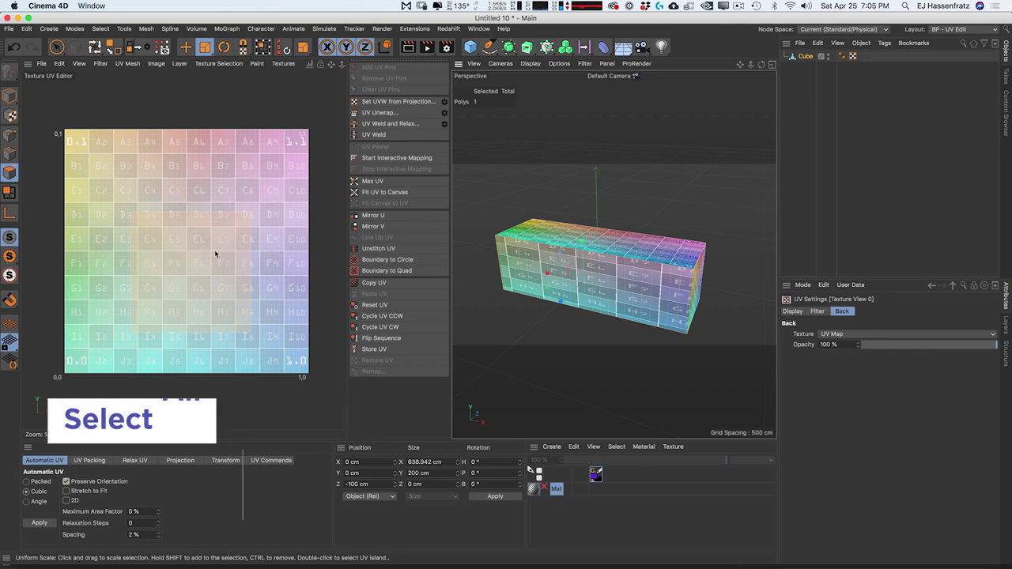
Step: Select all of the cube's UV polygons and lay them out with the Cubic automatic UV method
key(super+a)
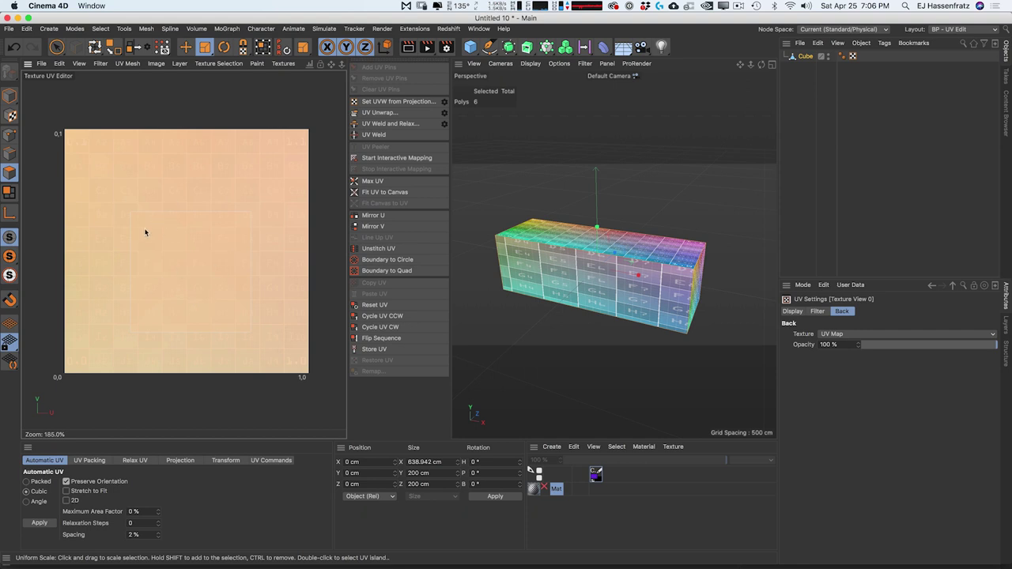
click(41, 524)
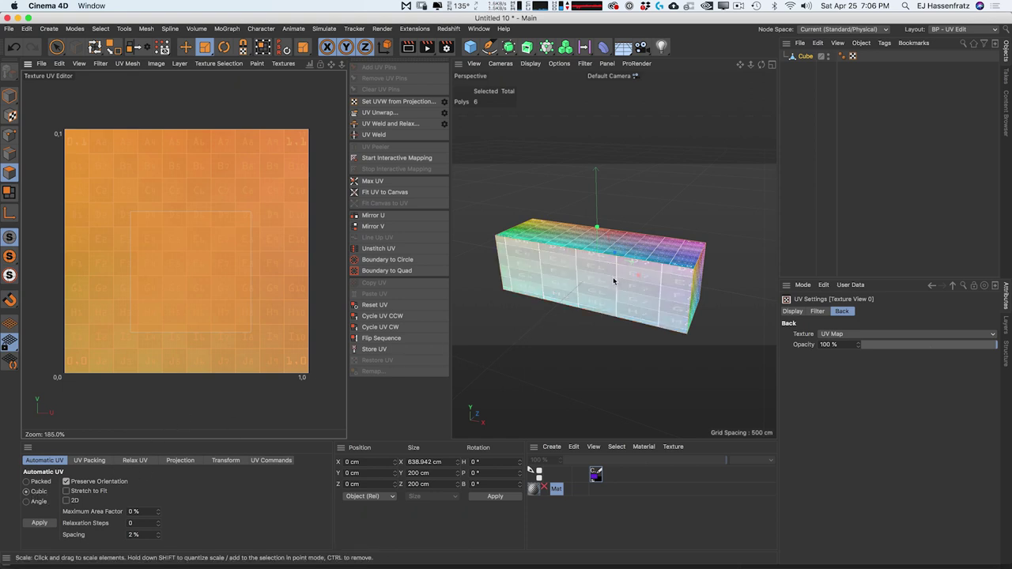
click(42, 524)
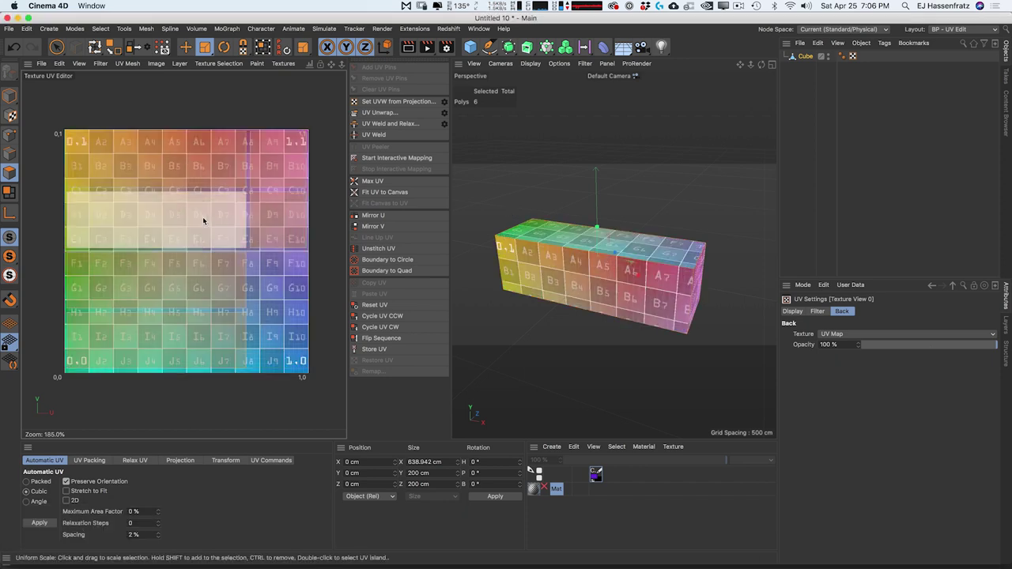
Step: Select the long front face and the adjacent end face in turn to compare each with its UV polygon and grid labels
click(566, 264)
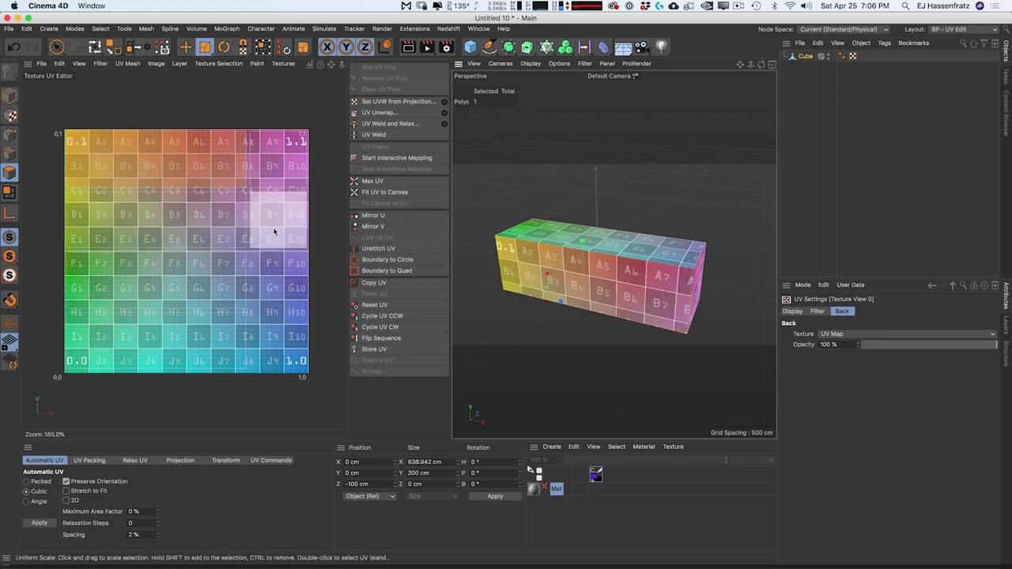
click(291, 171)
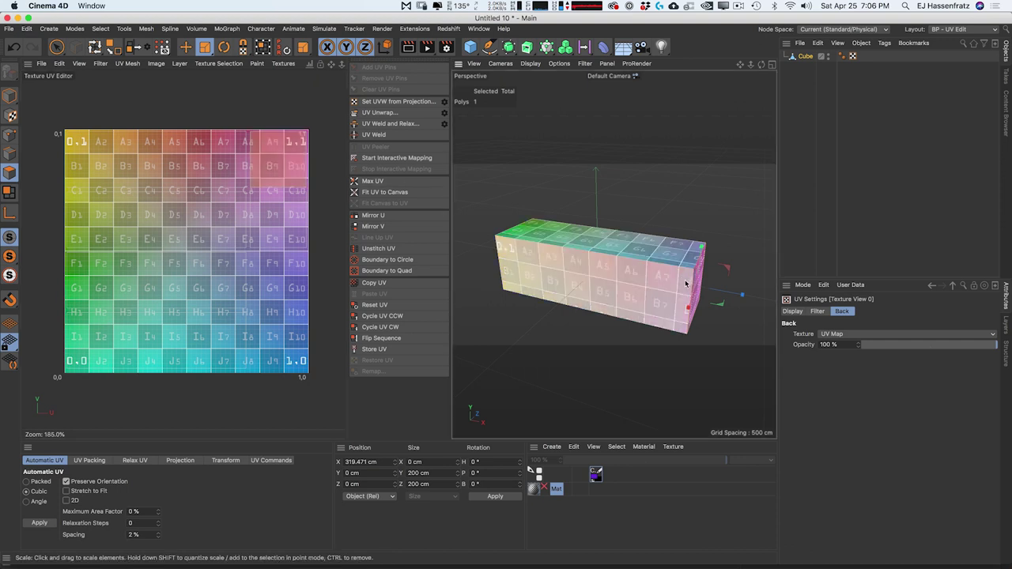
alt+drag(685, 286, 653, 287)
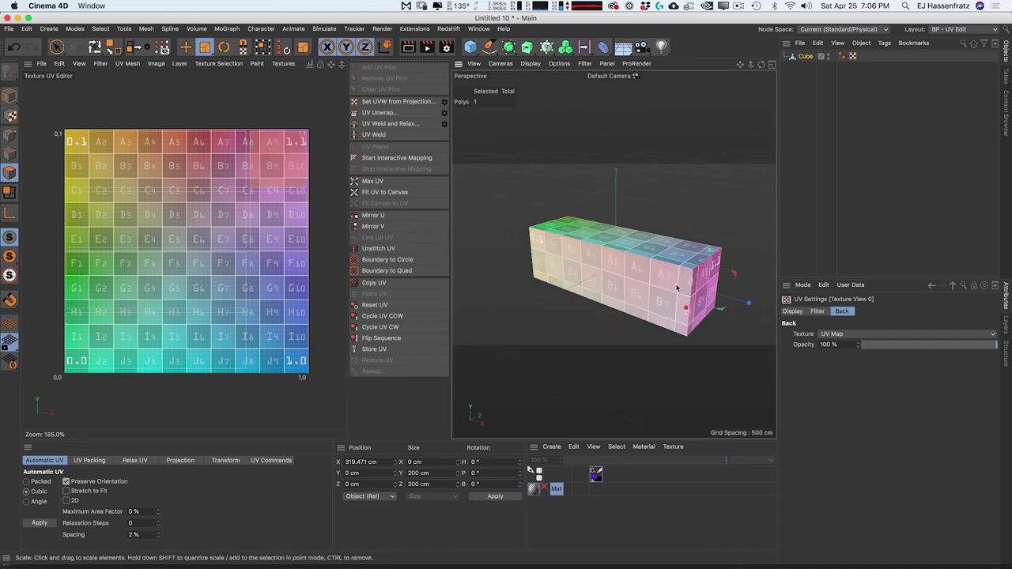
alt+middle_drag(678, 289, 636, 285)
alt+drag(637, 284, 608, 287)
alt+right_drag(608, 287, 672, 289)
alt+middle_drag(673, 290, 651, 278)
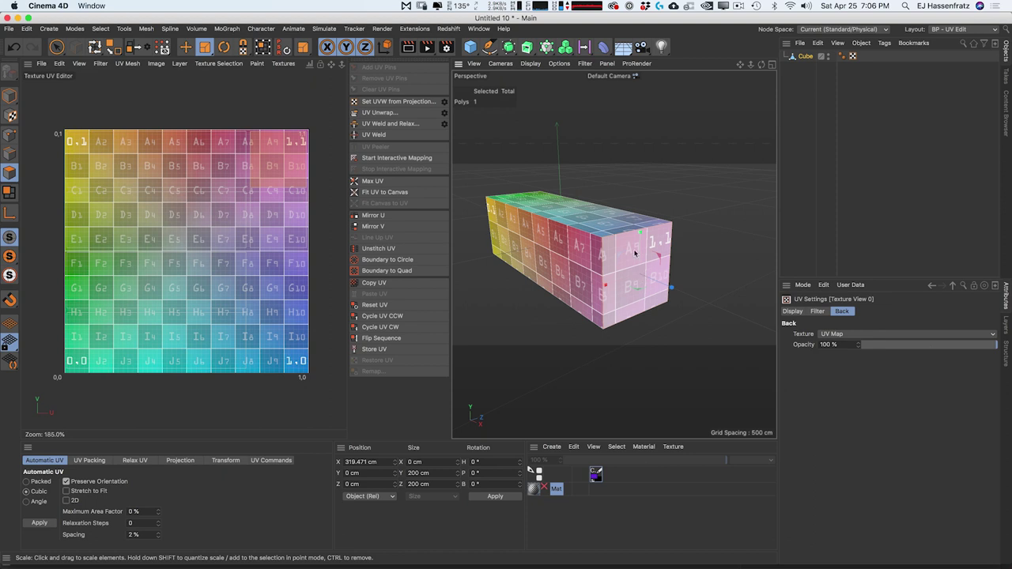
click(557, 250)
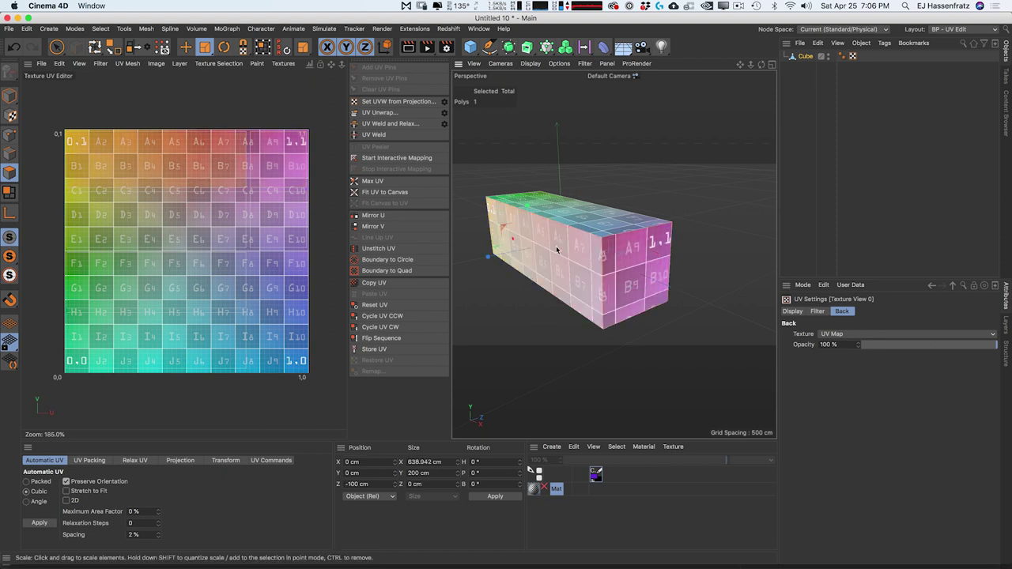
alt+drag(527, 270, 658, 255)
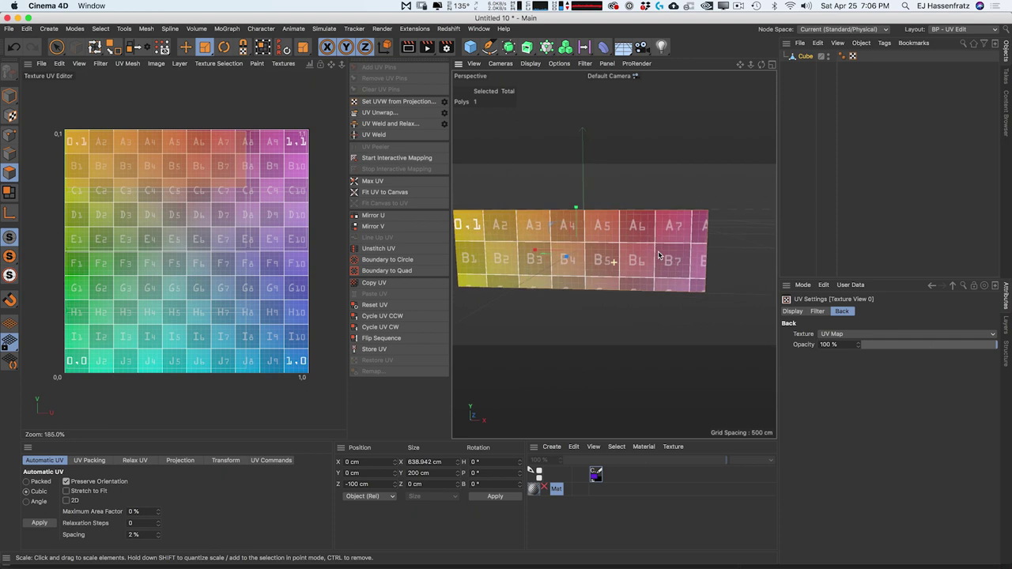
key(s)
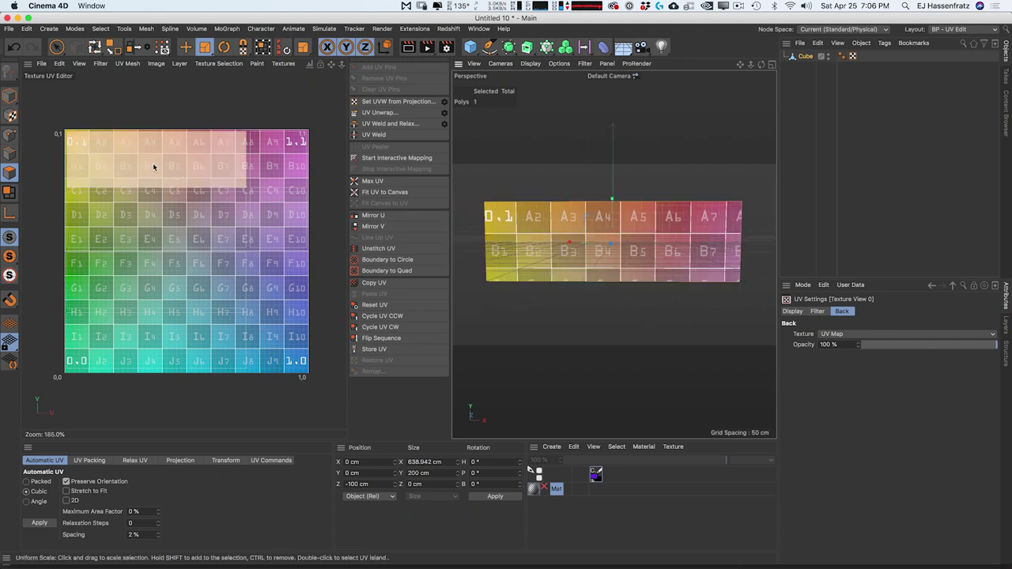
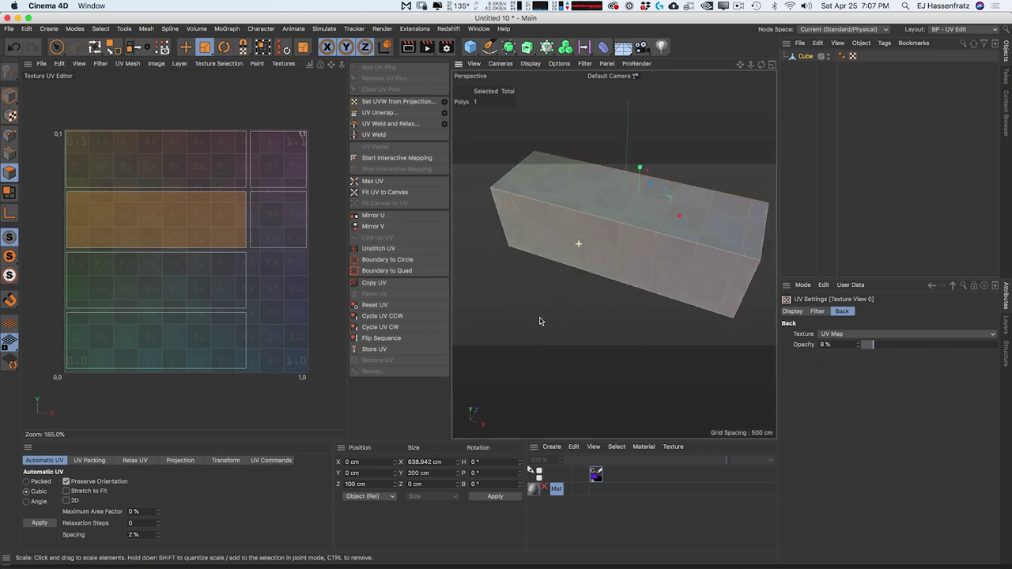
Step: Select the two lower long UV polygons in turn to locate their matching faces on the cube
click(187, 269)
alt+drag(555, 259, 580, 211)
click(185, 339)
alt+drag(570, 266, 540, 256)
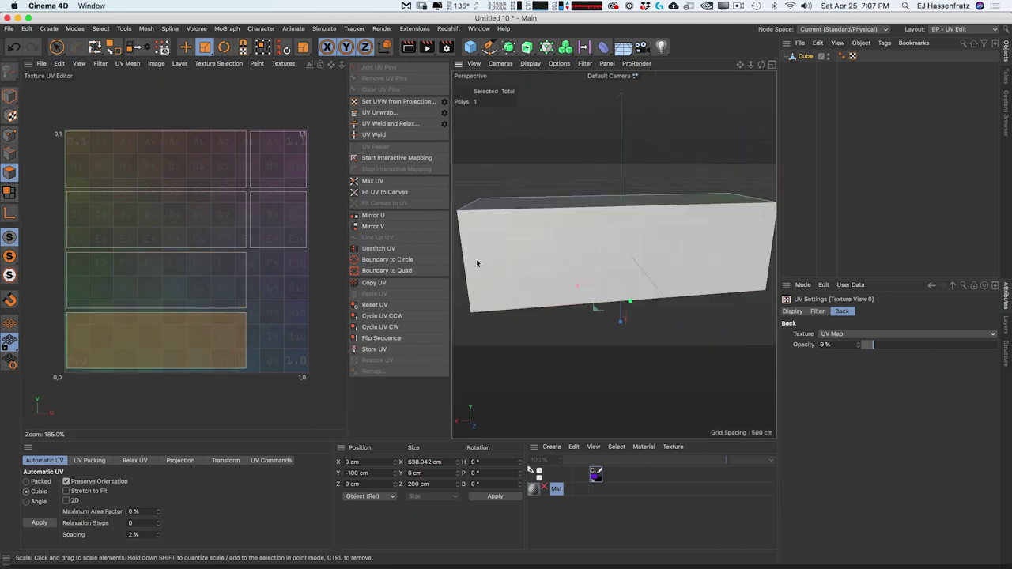
Step: Set the opacity of the UV Map background texture to 43%
drag(870, 345, 895, 344)
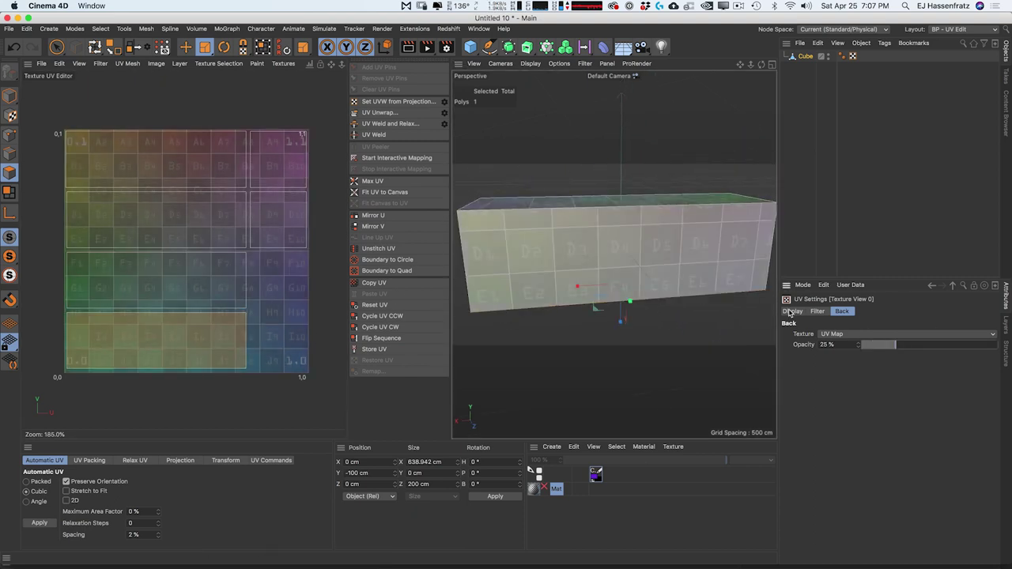
alt+drag(579, 295, 588, 292)
drag(894, 345, 919, 344)
alt+drag(501, 277, 509, 260)
scroll(510, 260, up, 3)
Step: Select the cube's long back face and shift its UV polygon slightly to see the texture slide over the face
click(522, 264)
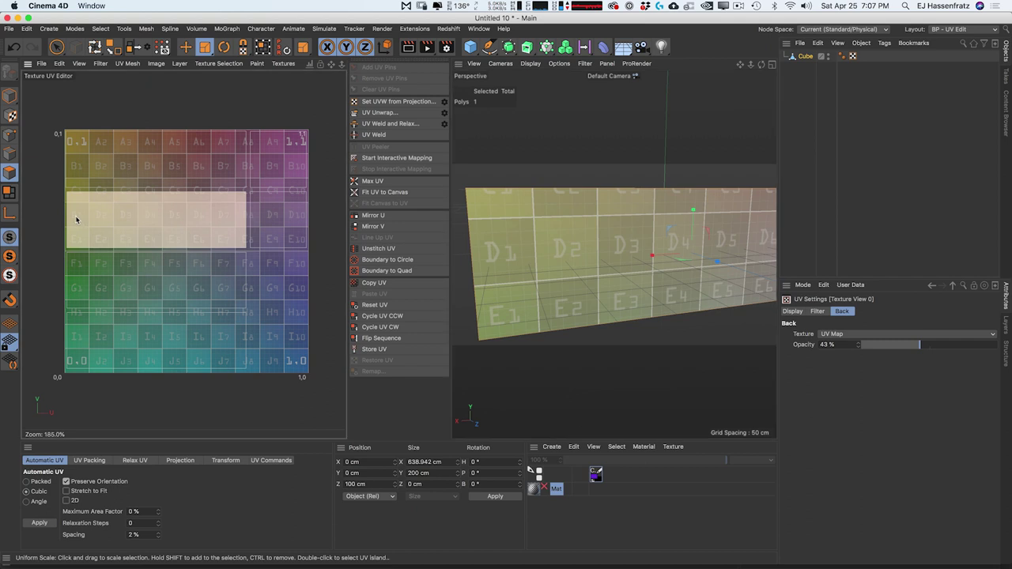
scroll(76, 221, up, 5)
alt+middle_drag(139, 215, 142, 218)
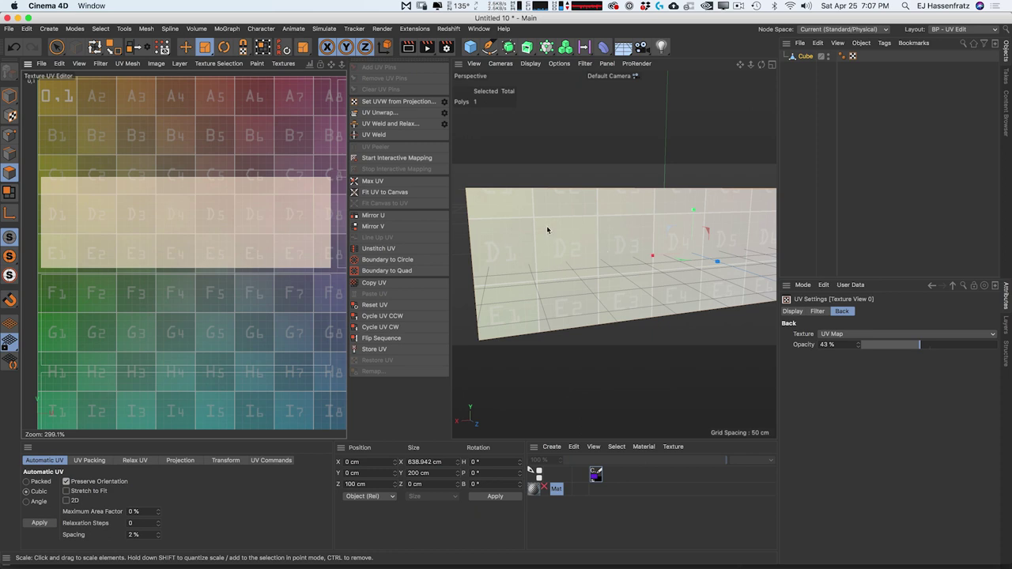
key(e)
mouse_move(249, 223)
mouse_down()
mouse_move(236, 228)
mouse_move(262, 226)
mouse_move(244, 228)
mouse_move(252, 219)
mouse_move(240, 214)
mouse_up()
drag(95, 227, 138, 212)
drag(208, 230, 201, 228)
alt+drag(591, 245, 632, 237)
scroll(598, 248, down, 4)
alt+middle_drag(505, 251, 537, 257)
alt+drag(538, 257, 549, 287)
mouse_move(541, 254)
alt+mouse_down()
mouse_move(611, 241)
mouse_move(559, 249)
alt+mouse_up()
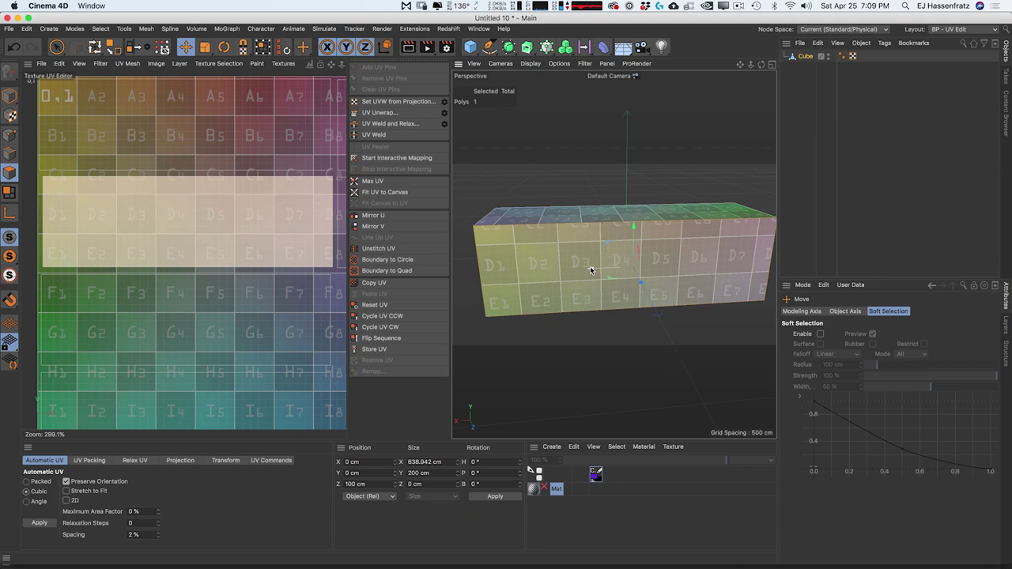
Step: In point mode, move the two left corner UV points of the back face's polygon inward, distorting the texture
click(11, 134)
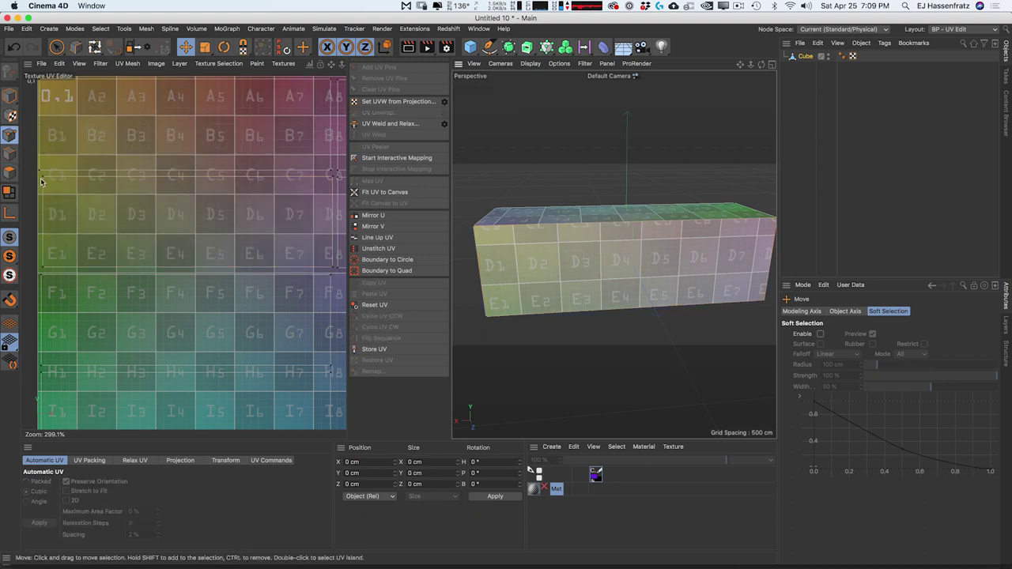
drag(72, 188, 105, 225)
double_click(325, 183)
mouse_move(324, 200)
mouse_down()
mouse_move(307, 207)
mouse_move(321, 203)
mouse_up()
click(88, 267)
click(41, 269)
drag(96, 251, 121, 236)
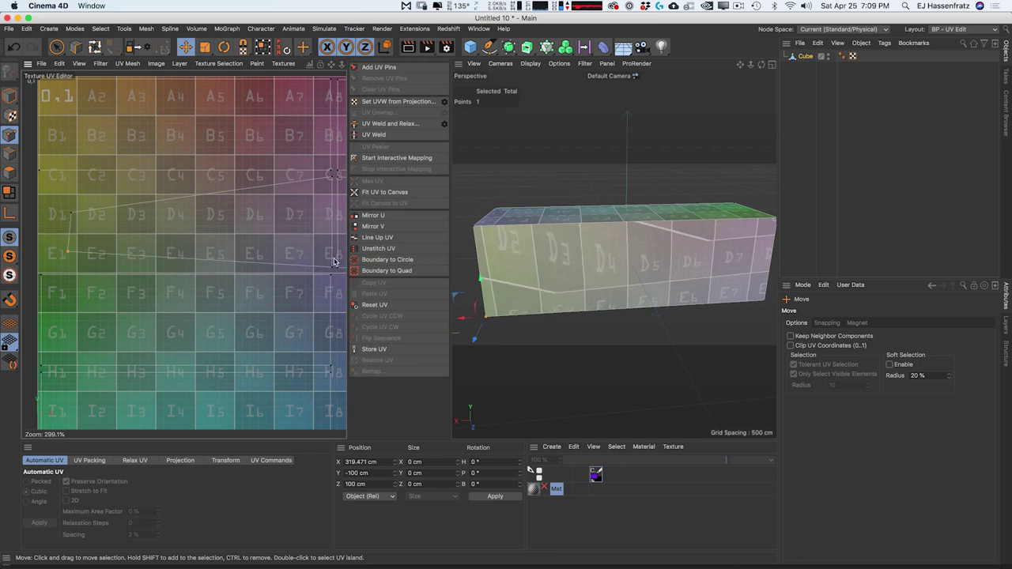
Step: Move the two right corner UV points of the back face's polygon inward to skew its outline
drag(329, 269, 302, 269)
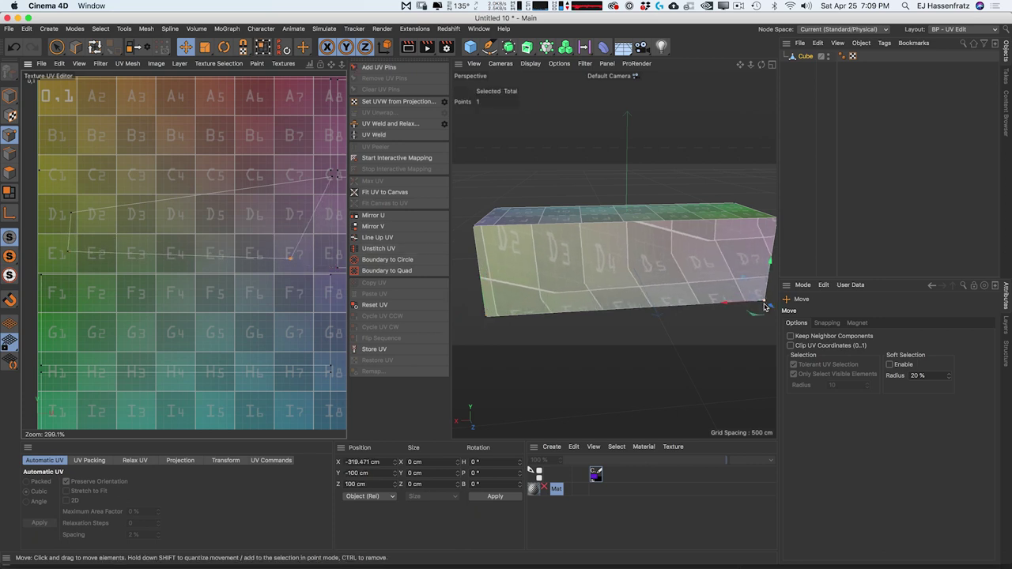
alt+middle_drag(702, 265, 685, 259)
drag(291, 262, 281, 260)
drag(332, 176, 314, 191)
key(super+z)
double_click(331, 178)
key(Escape)
mouse_move(330, 181)
mouse_down()
mouse_move(303, 190)
mouse_move(315, 185)
mouse_up()
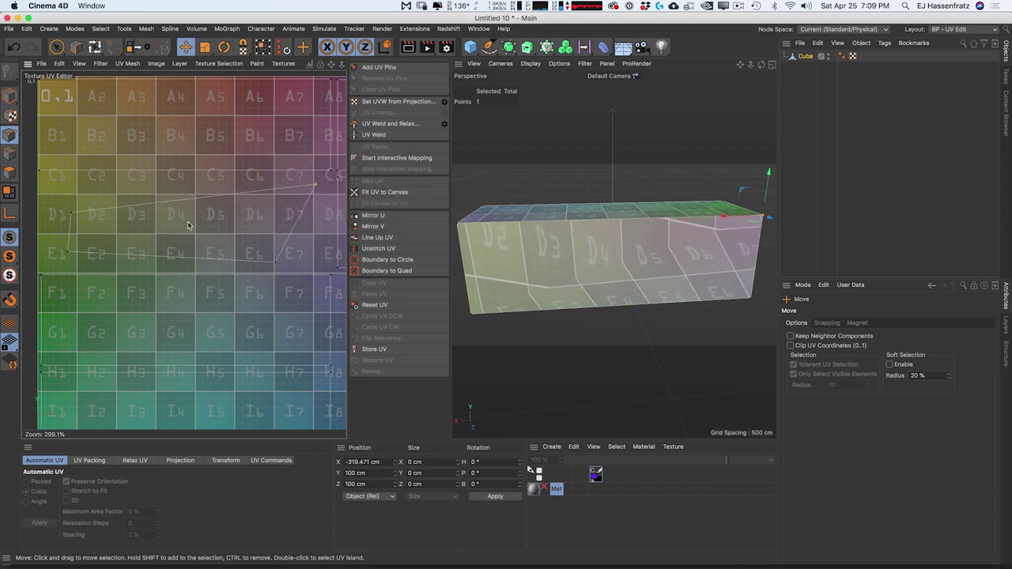
Step: Move the upper-right UV point of the back face further inward, to the C6–C7 boundary above the lower-right point
alt+drag(461, 230, 524, 235)
alt+right_drag(523, 235, 486, 235)
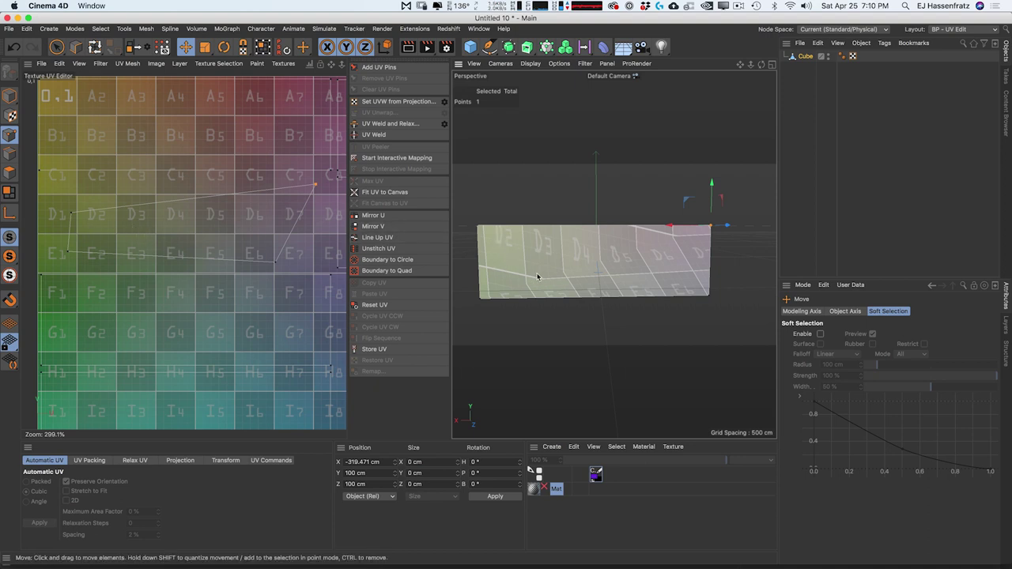
click(317, 184)
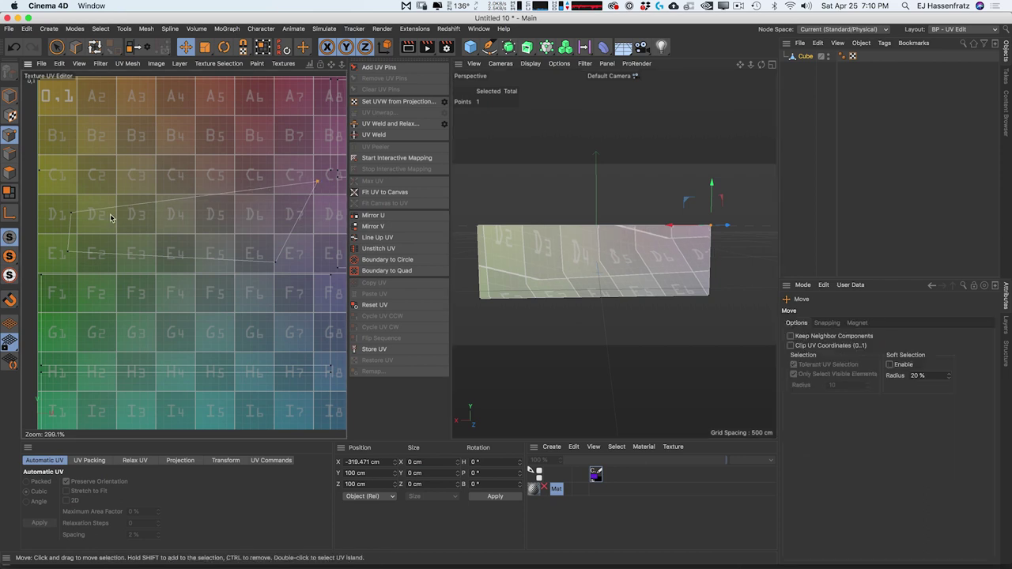
drag(315, 181, 309, 190)
mouse_move(270, 269)
mouse_down()
mouse_move(279, 232)
mouse_move(276, 262)
mouse_move(264, 240)
mouse_move(291, 226)
mouse_move(293, 247)
mouse_move(277, 262)
mouse_up()
double_click(277, 262)
click(269, 284)
drag(319, 177, 284, 178)
double_click(284, 178)
key(Return)
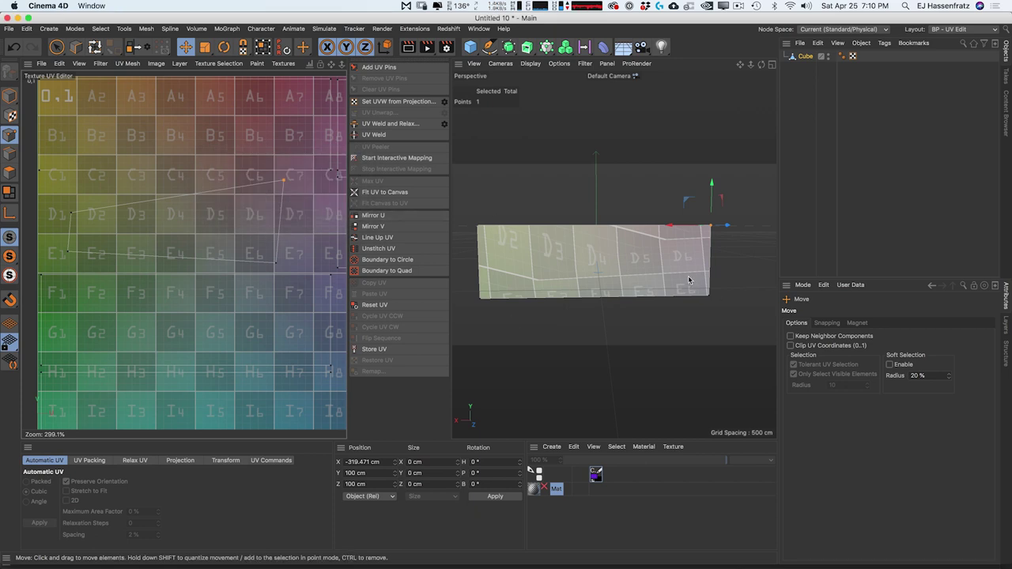
Step: Move the four corner UV points of the back face back outward to restore the polygon's rectangular shape
double_click(79, 215)
click(75, 220)
double_click(70, 213)
key(Escape)
drag(69, 211, 43, 187)
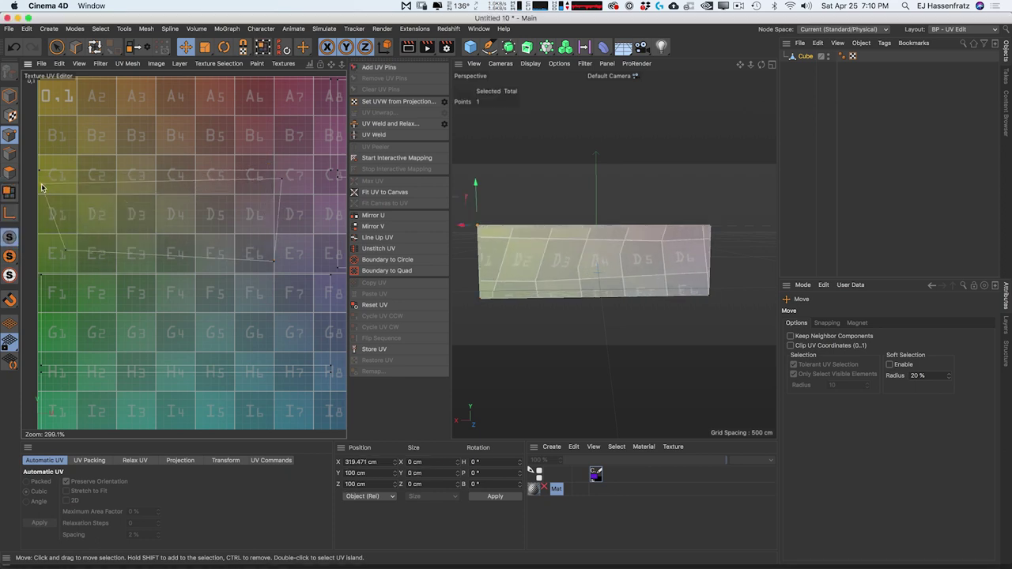
double_click(283, 182)
drag(282, 179, 330, 175)
click(291, 186)
click(283, 180)
drag(279, 266, 331, 270)
drag(67, 253, 44, 267)
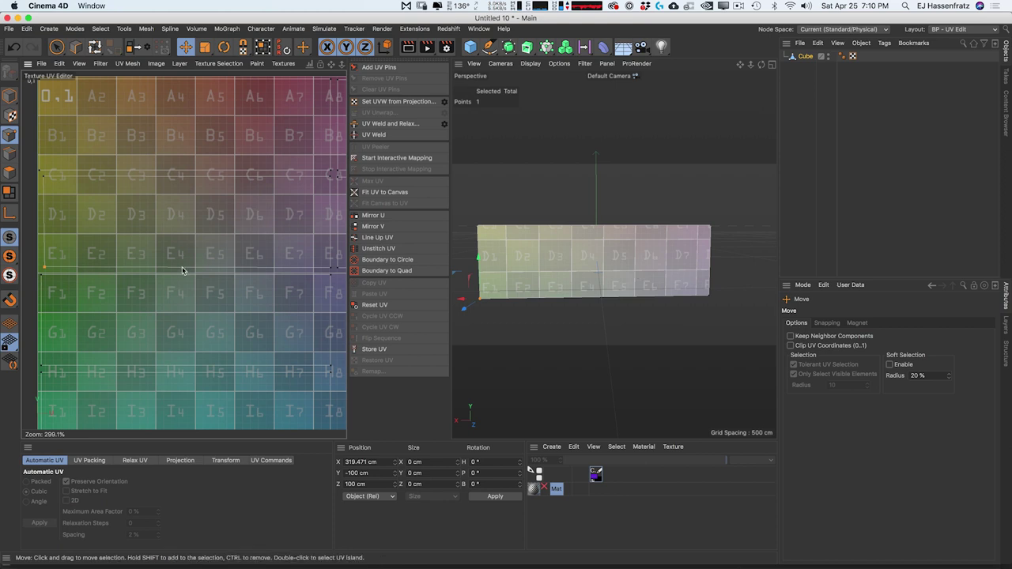
alt+right_drag(184, 230, 190, 244)
alt+middle_drag(190, 244, 173, 244)
alt+right_drag(173, 244, 187, 242)
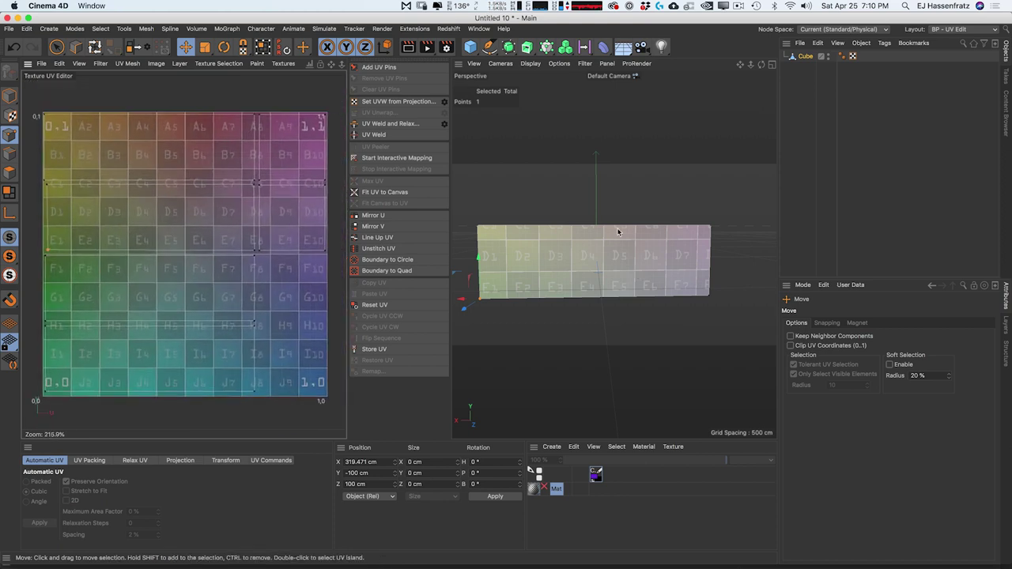
alt+drag(606, 261, 530, 233)
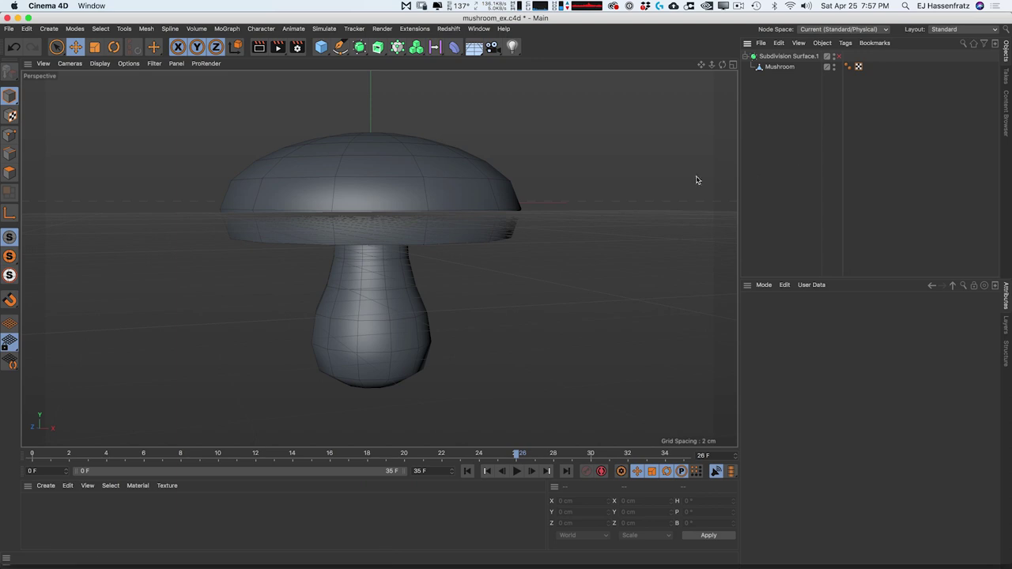
Step: Inspect the mushroom model in mushroom_ex.c4d and select the Mushroom object's UVW tag
mouse_move(443, 237)
alt+mouse_down()
mouse_move(422, 228)
mouse_move(472, 219)
mouse_move(440, 235)
alt+mouse_up()
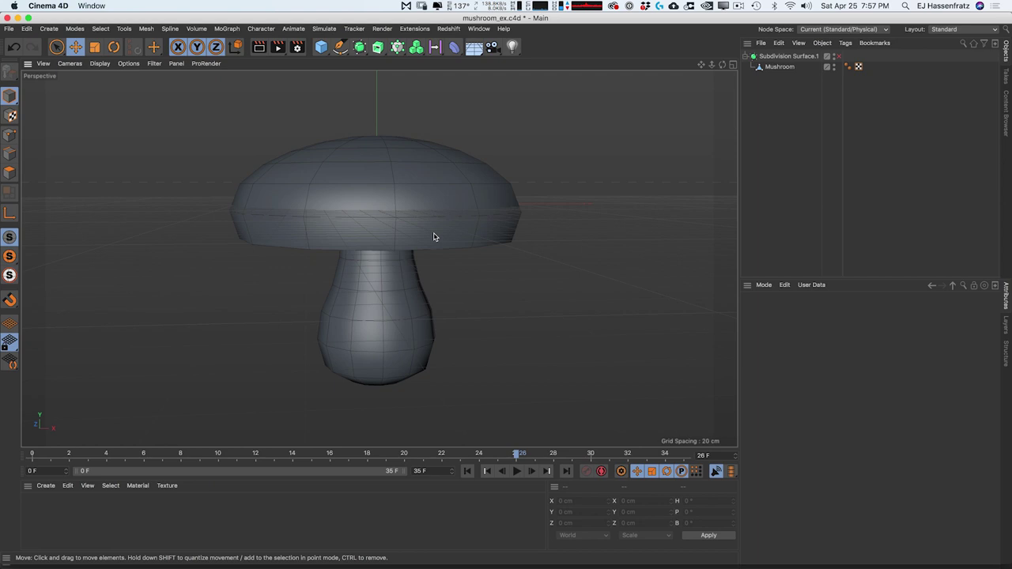
alt+drag(395, 239, 353, 229)
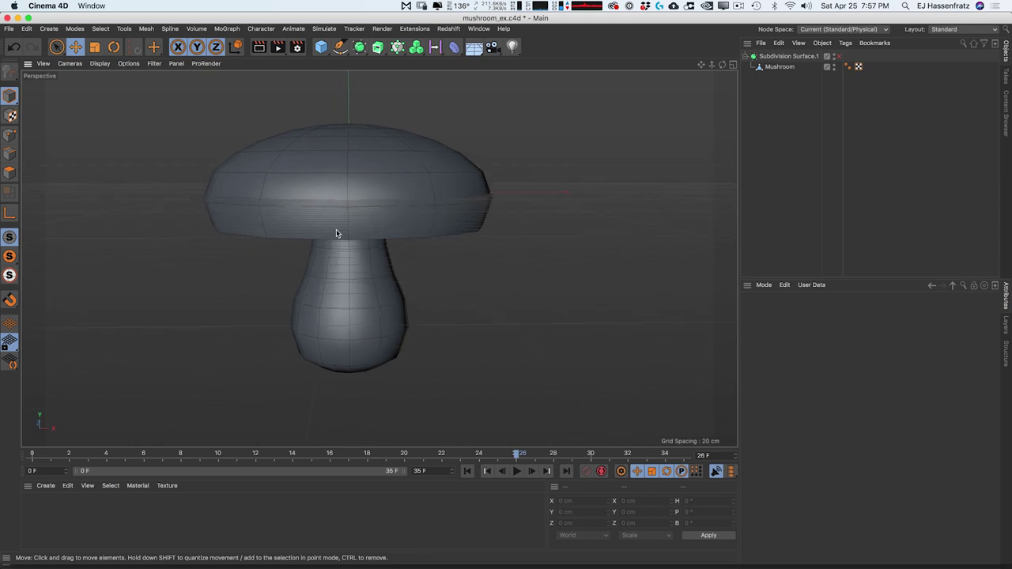
click(858, 67)
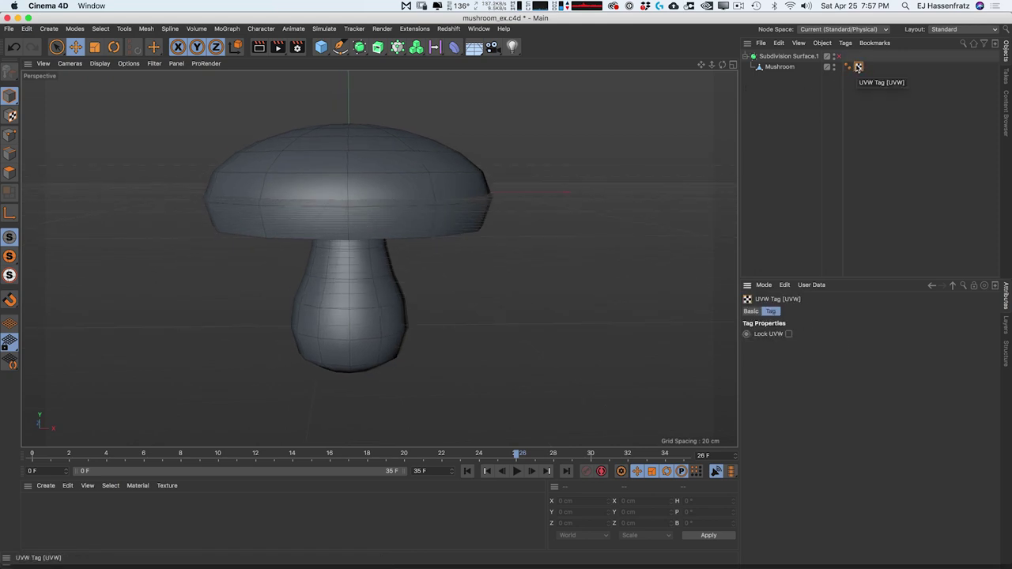
Step: Switch the workspace to the BP - UV Edit layout for working on the mushroom
mouse_move(395, 208)
alt+mouse_down()
mouse_move(388, 203)
mouse_move(387, 222)
mouse_move(389, 193)
alt+mouse_up()
drag(379, 47, 734, 105)
click(960, 30)
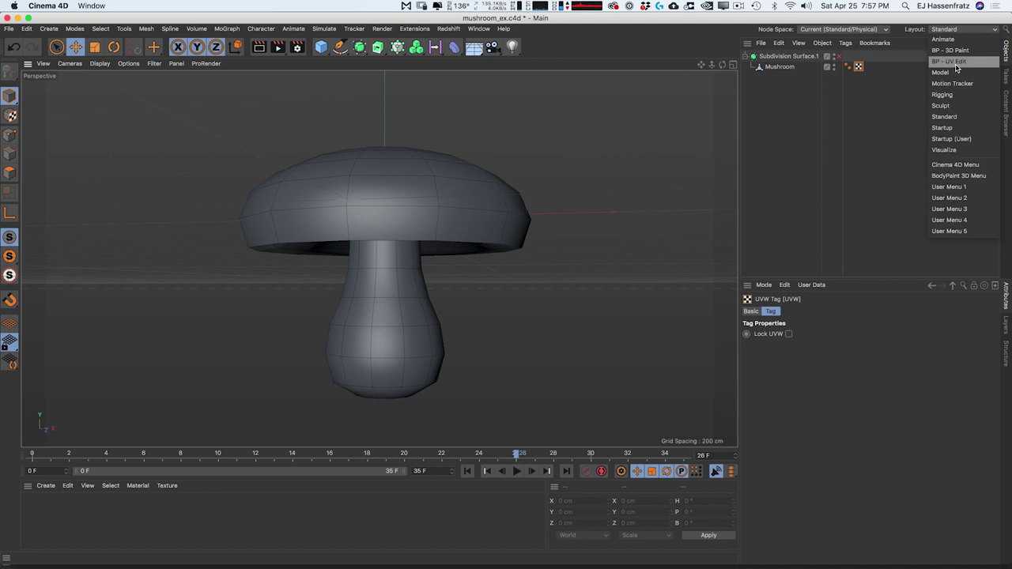
click(950, 62)
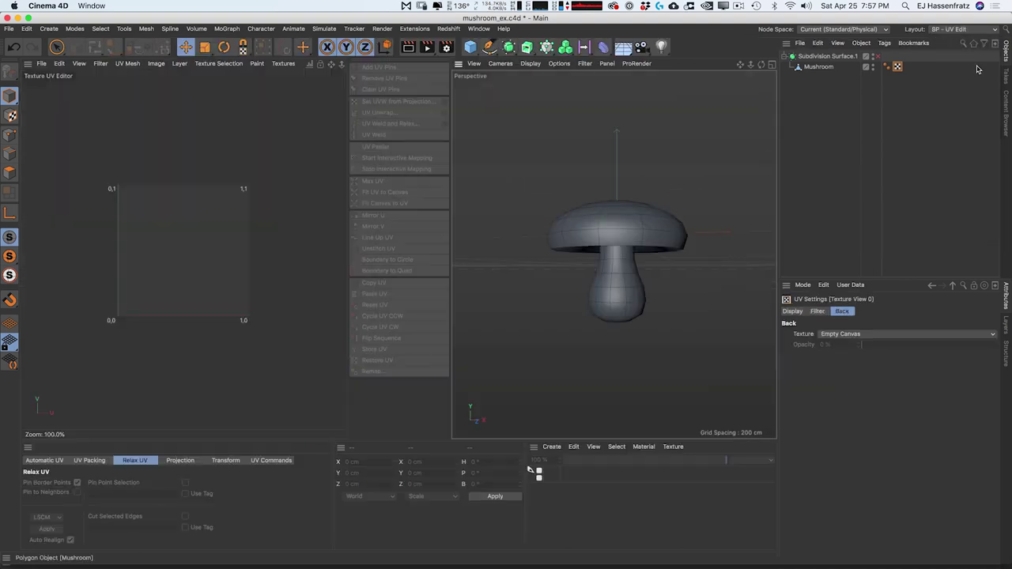
Step: Select the Mushroom object and display its UV mesh over the UV Map texture
scroll(237, 206, up, 3)
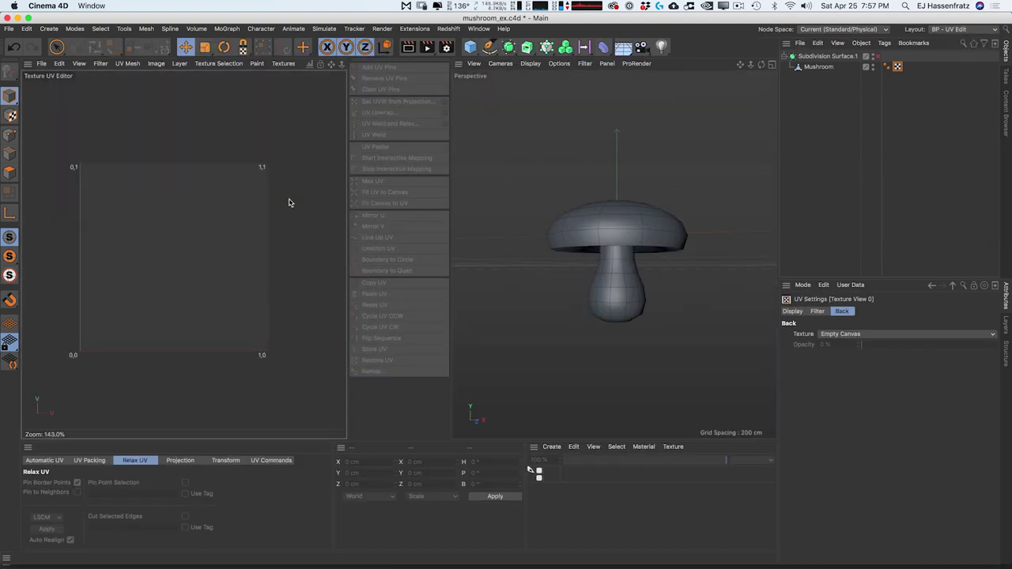
click(819, 67)
scroll(176, 262, up, 2)
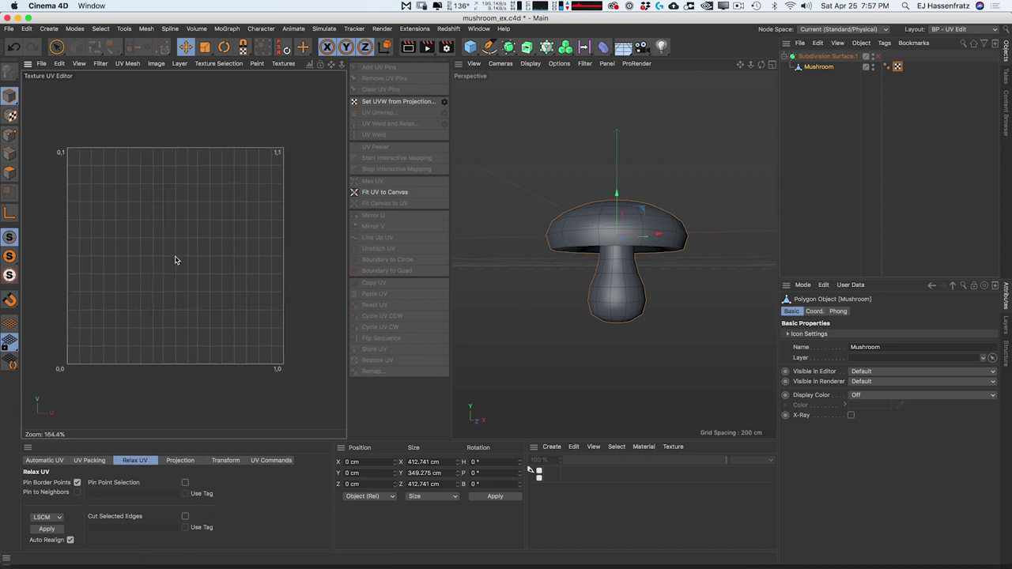
scroll(176, 262, up, 1)
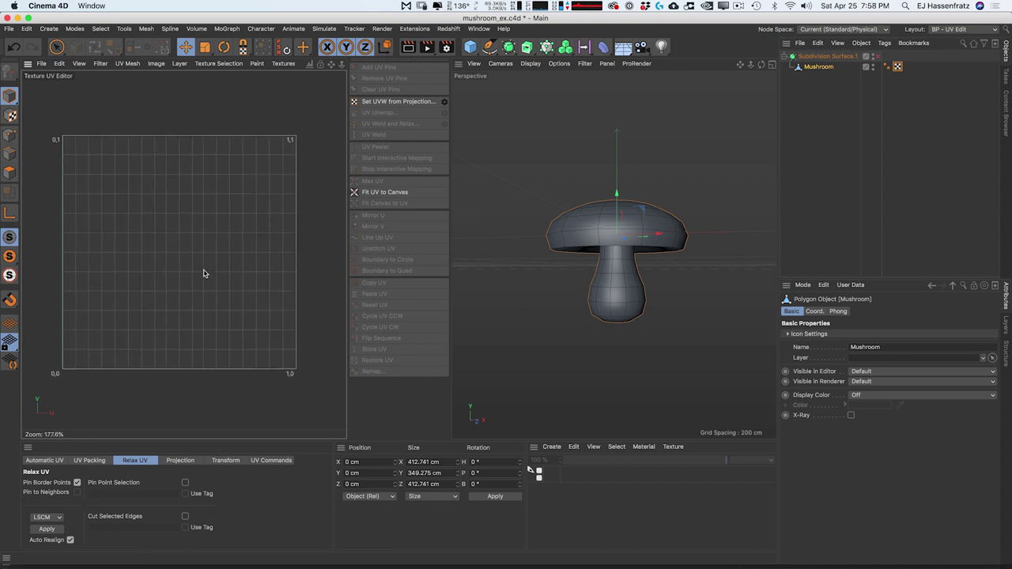
click(281, 63)
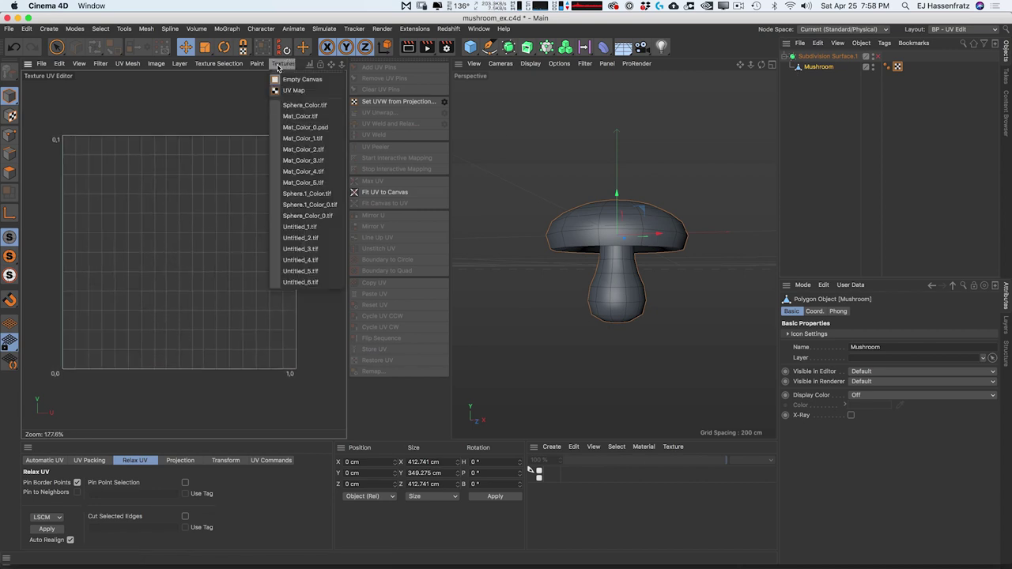
click(309, 92)
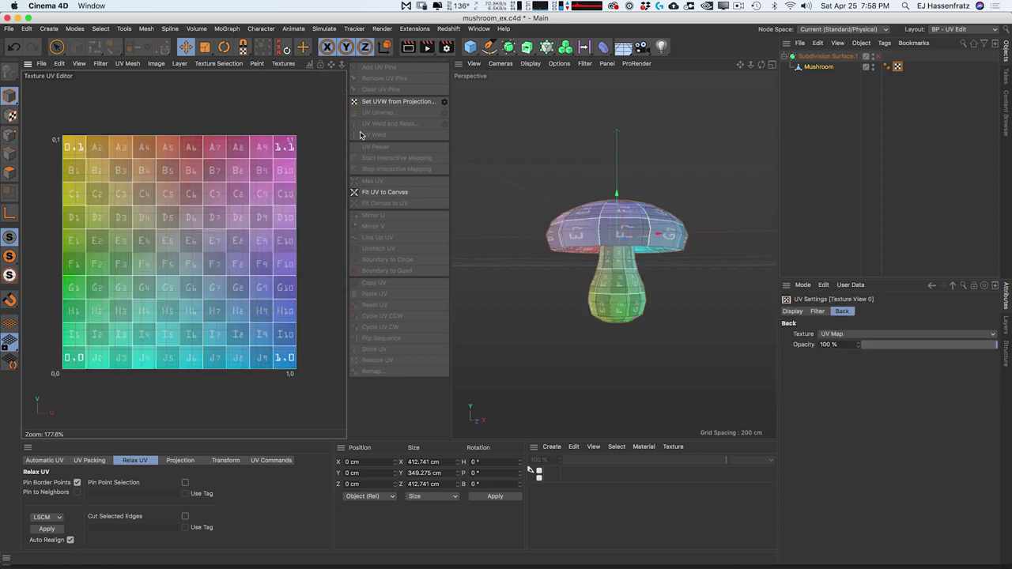
Step: Enable Subdivision Surface.1 to smooth the mushroom
alt+drag(615, 257, 598, 310)
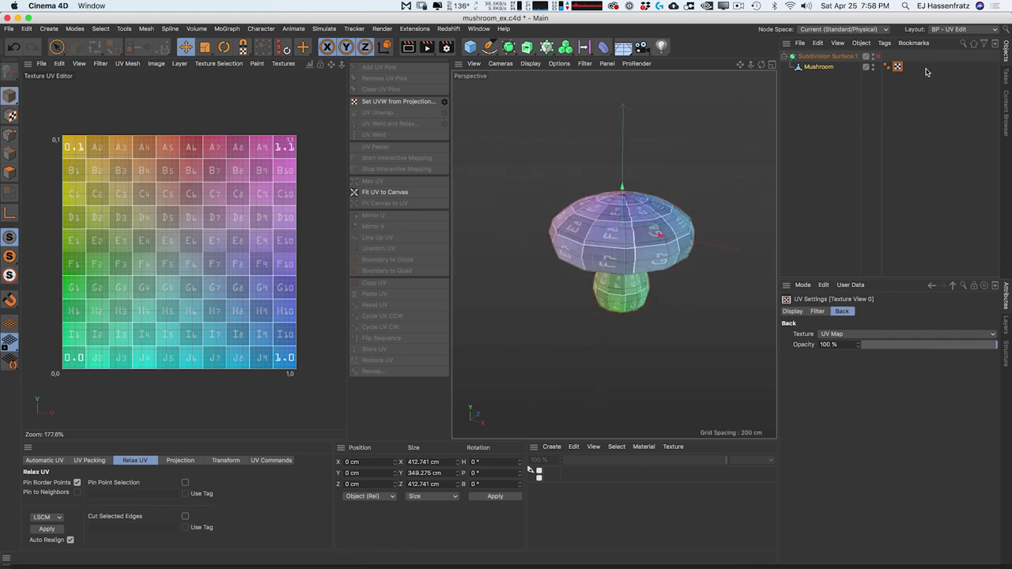
click(876, 56)
scroll(625, 219, up, 2)
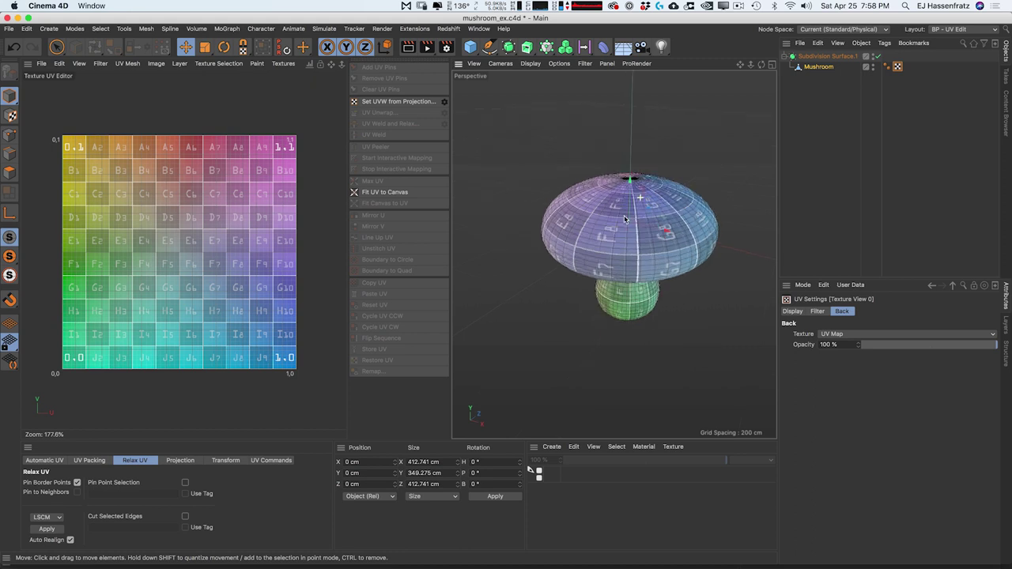
Step: Examine how the UV Map grid converges and meets at seams on the cap's top and the stem's underside
alt+drag(625, 219, 593, 234)
alt+right_drag(593, 212, 644, 201)
alt+drag(643, 201, 595, 228)
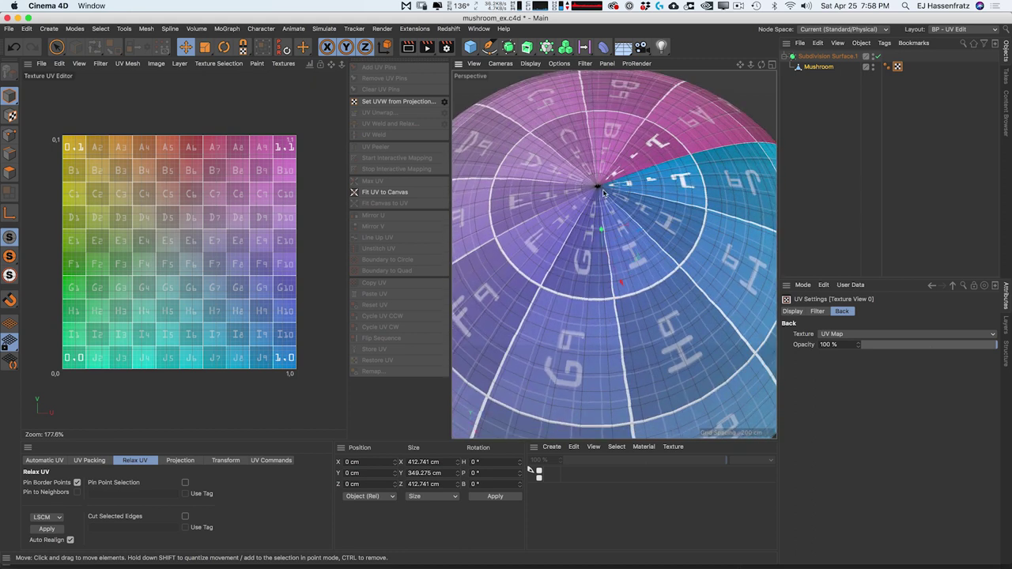
alt+drag(561, 317, 645, 172)
alt+right_drag(646, 172, 612, 253)
alt+drag(612, 332, 614, 255)
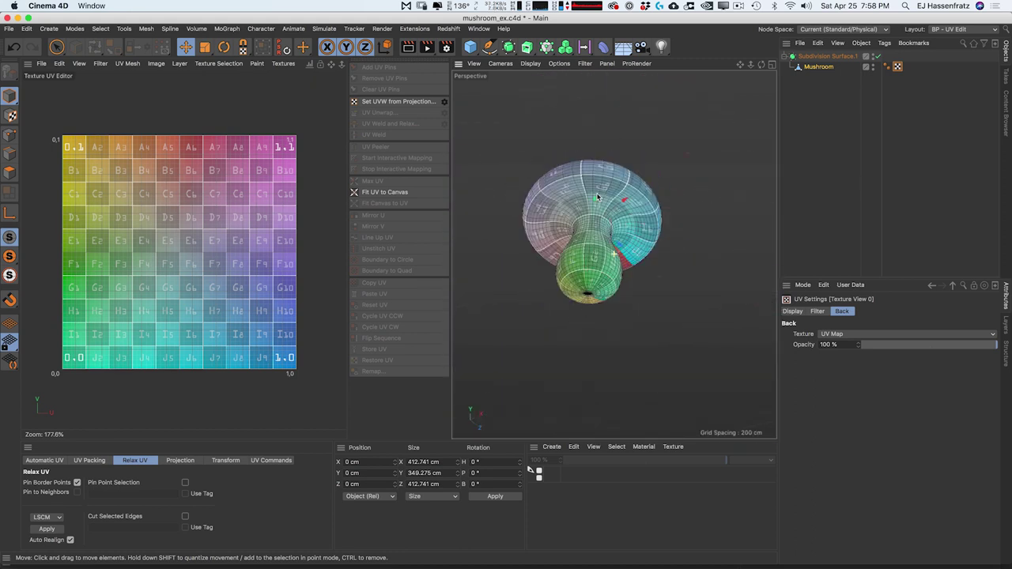
alt+right_drag(585, 285, 612, 278)
alt+drag(614, 277, 597, 293)
scroll(540, 268, up, 4)
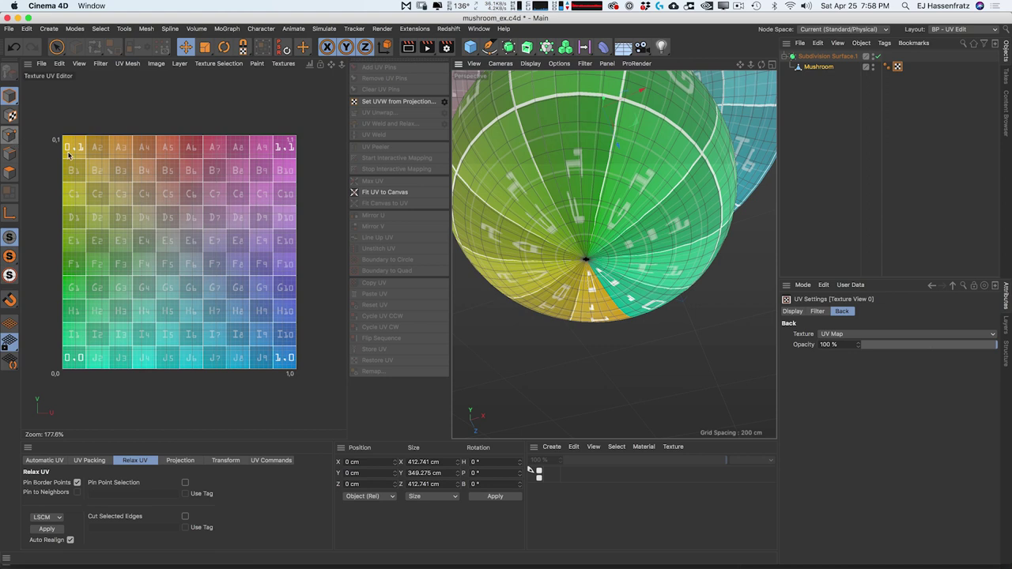
alt+drag(622, 190, 628, 222)
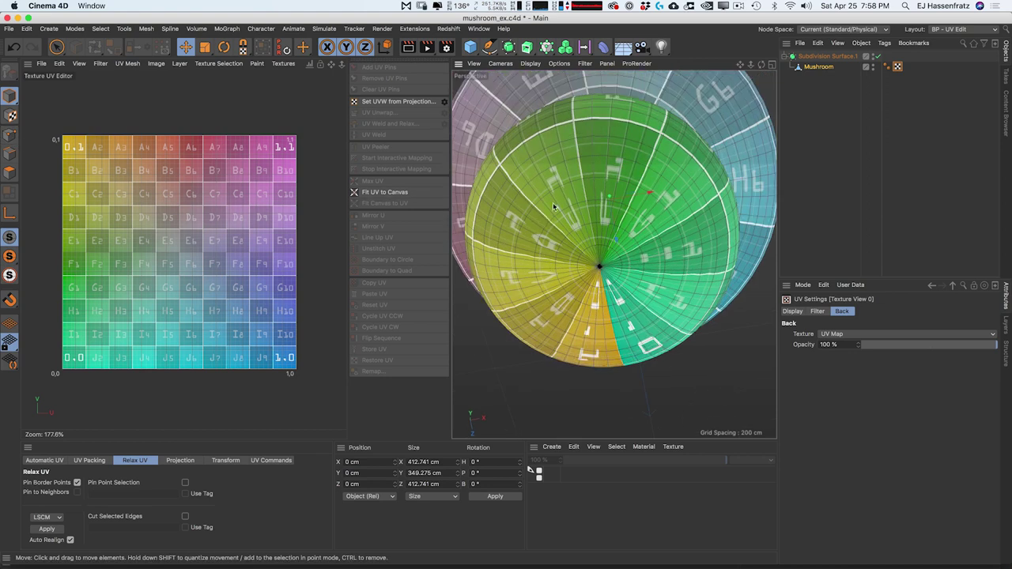
Step: In point mode, select the UV points along the UV map's left edge and compare them with the stem's bottom pole
click(10, 134)
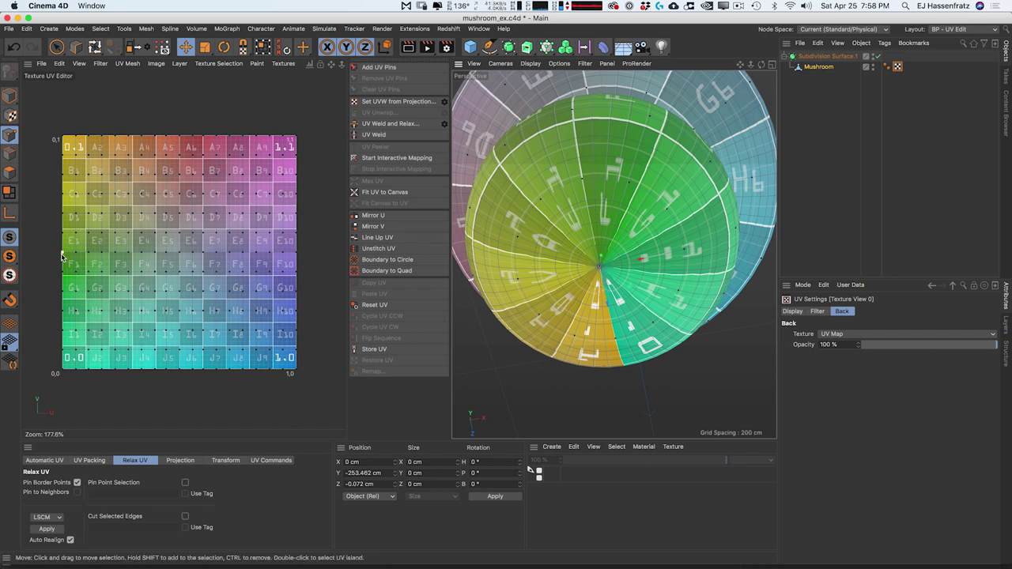
alt+middle_drag(95, 253, 100, 252)
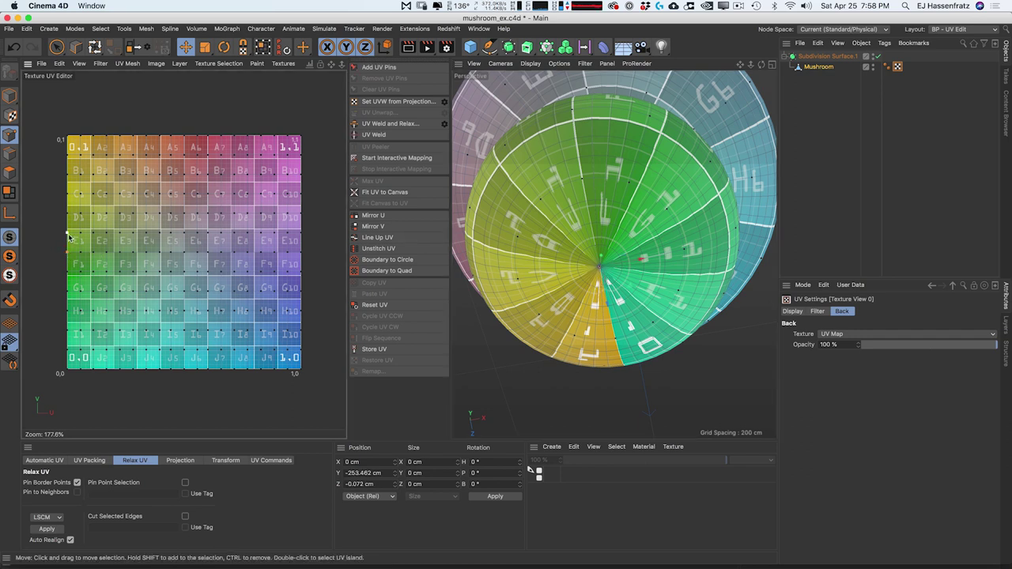
click(67, 233)
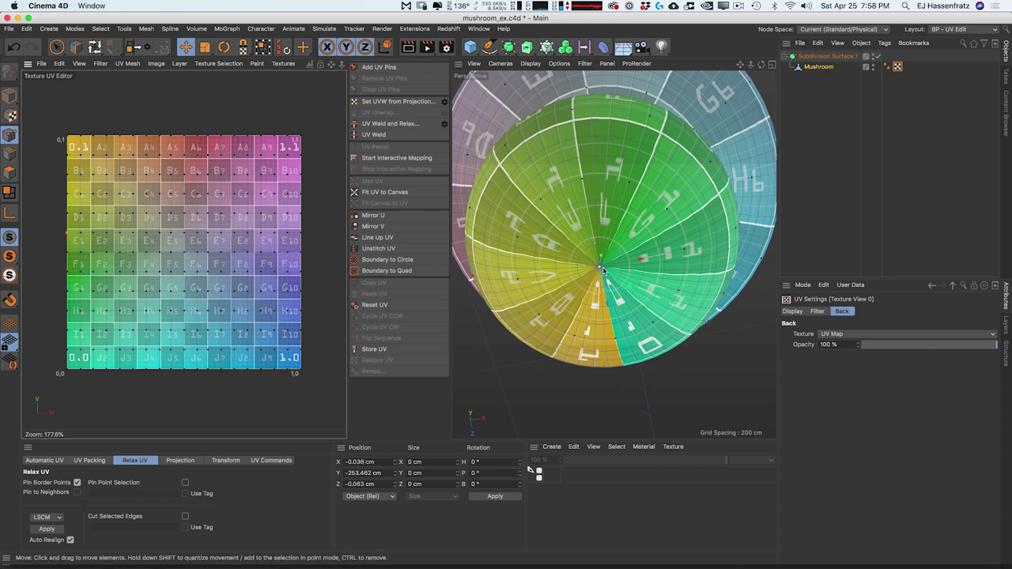
key(9)
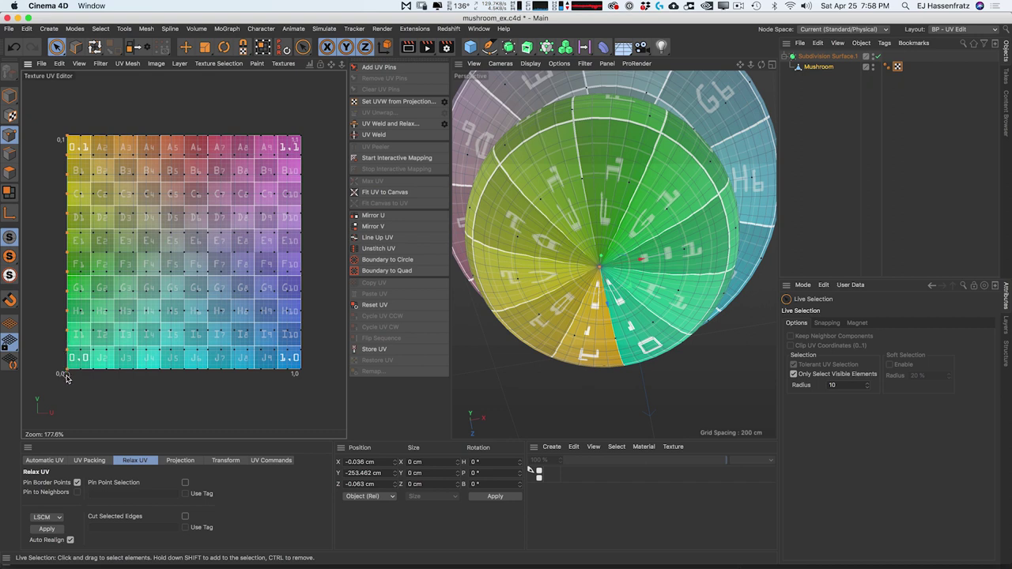
click(603, 272)
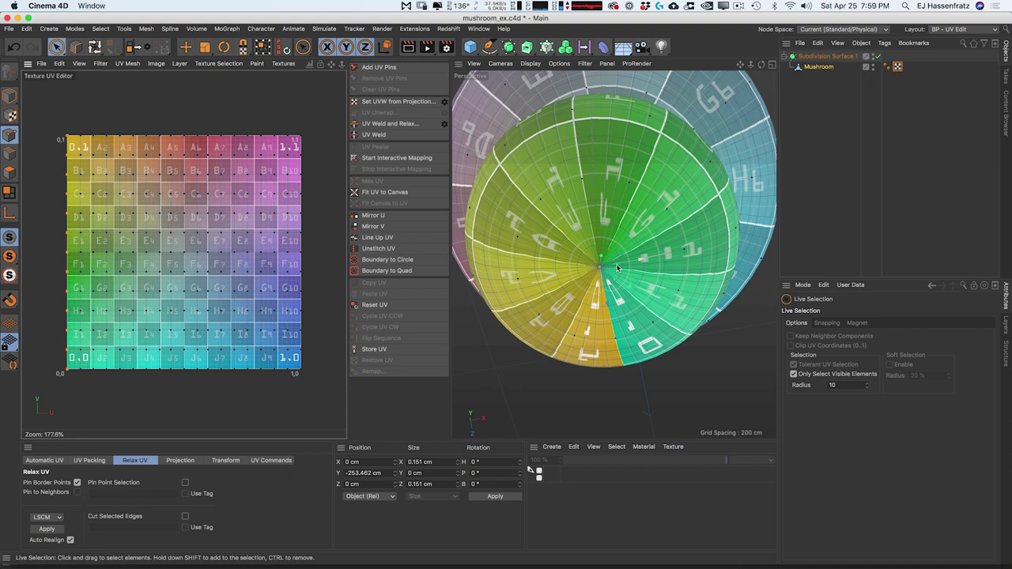
Step: Select a point at the cap's top pole and the column of UV points along the UV map's right edge
alt+right_drag(618, 193, 582, 250)
alt+drag(582, 250, 533, 352)
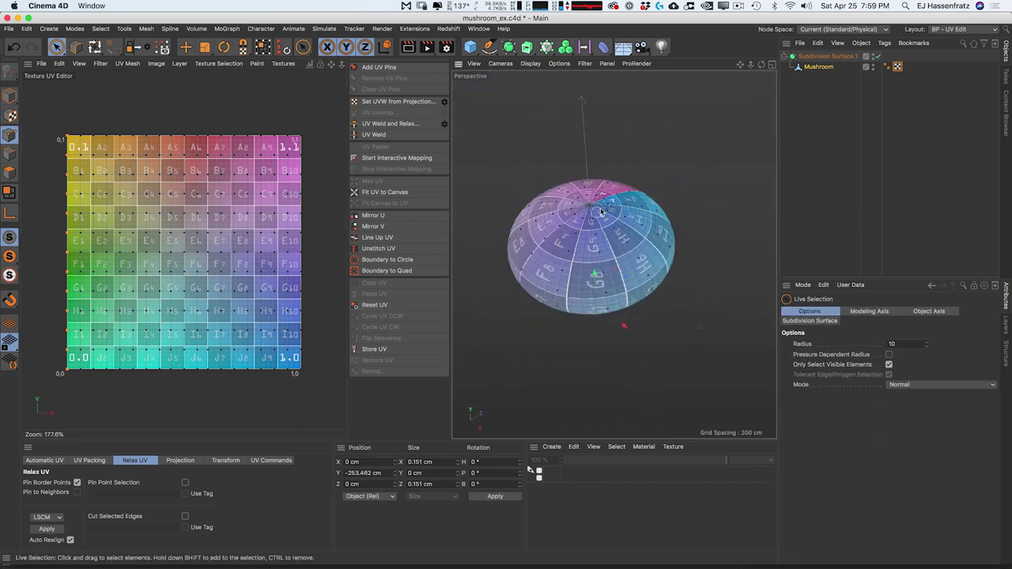
alt+right_drag(599, 212, 631, 195)
click(570, 200)
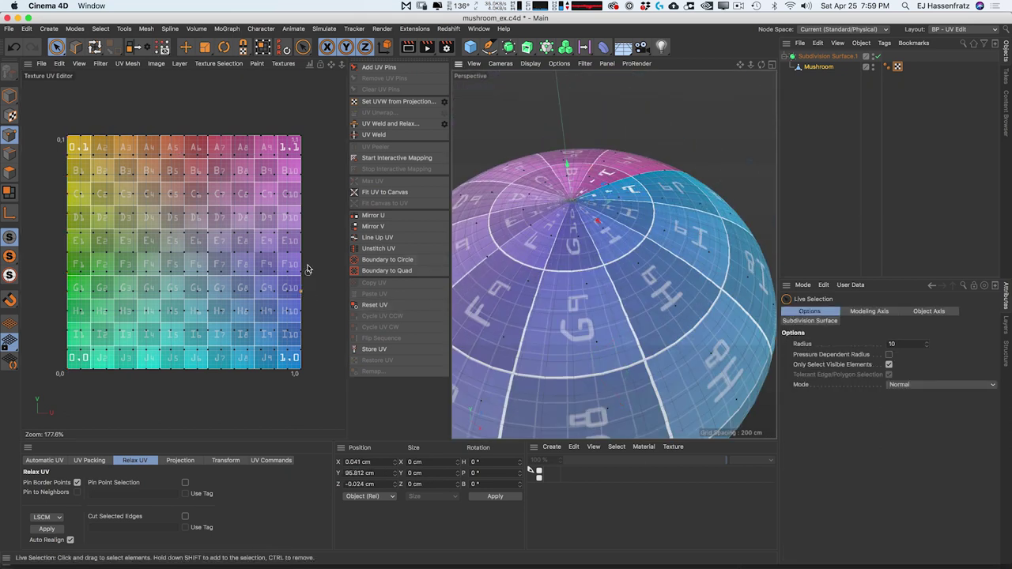
drag(301, 133, 306, 395)
Step: Return to Model mode and deselect the mushroom
alt+drag(596, 207, 587, 170)
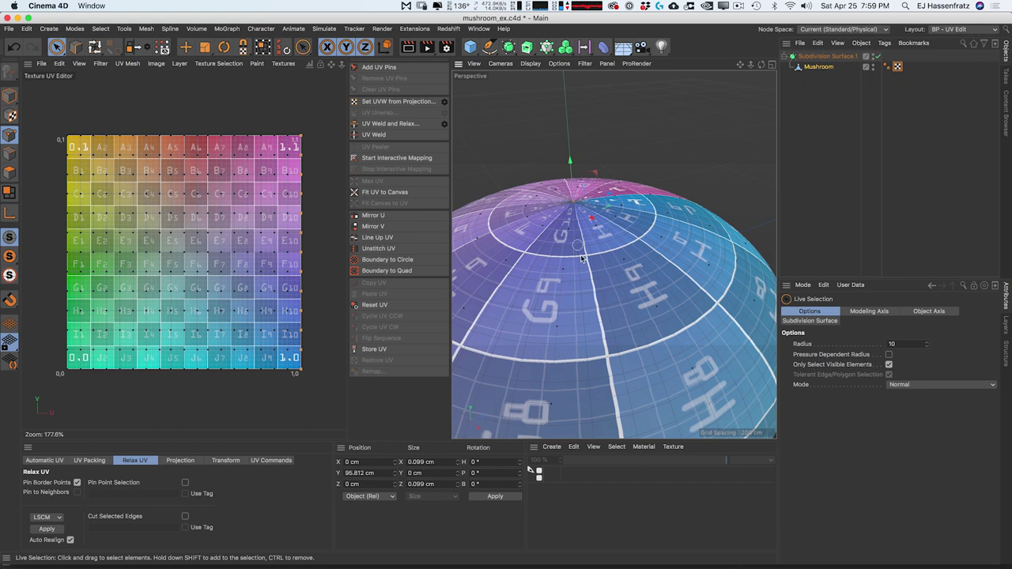
scroll(566, 268, down, 5)
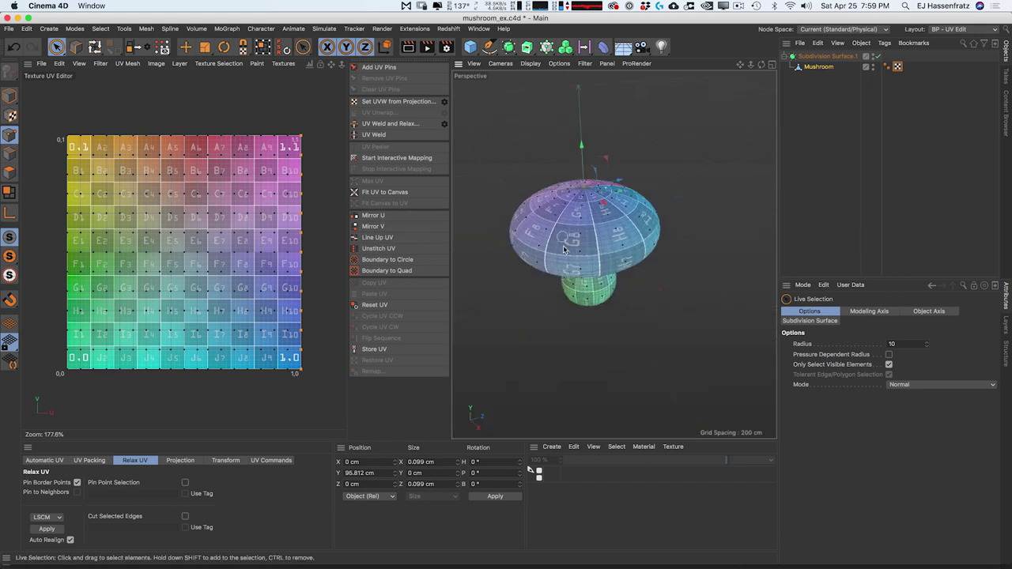
click(9, 95)
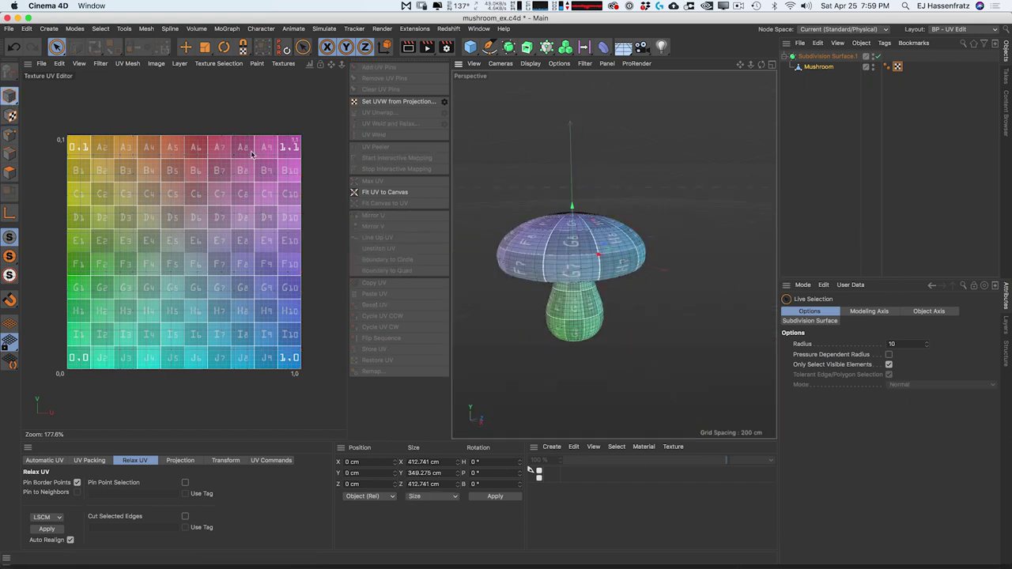
alt+drag(559, 260, 488, 282)
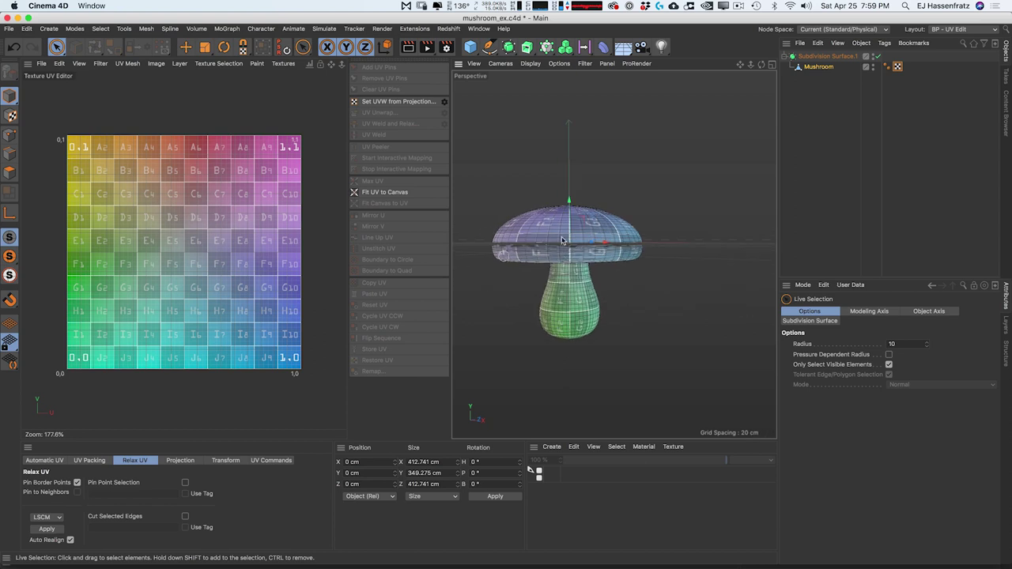
alt+drag(580, 257, 585, 262)
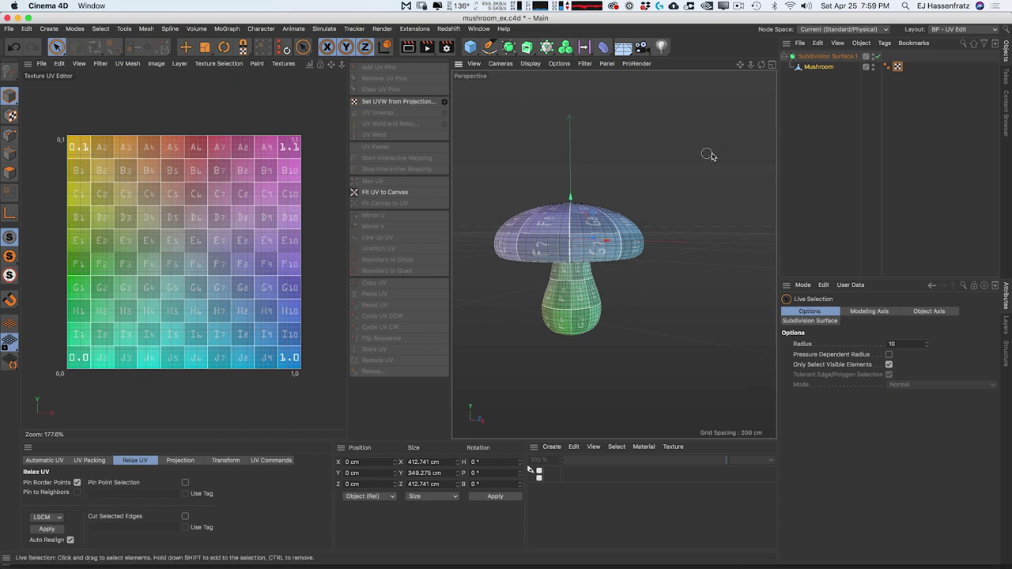
click(826, 134)
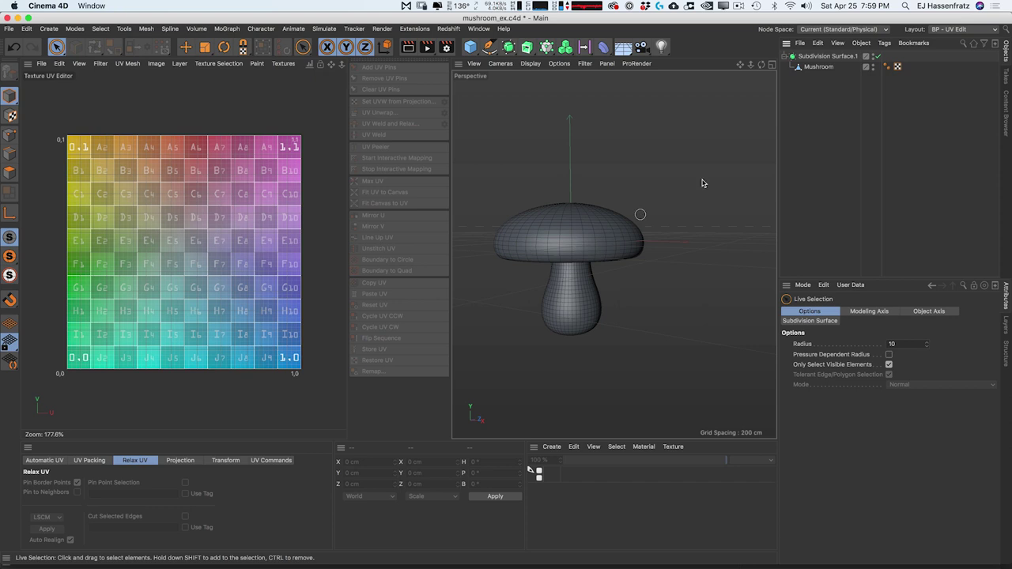
Step: Switch to the BP - 3D Paint layout and activate the Brush tool with its size set to 52
click(951, 30)
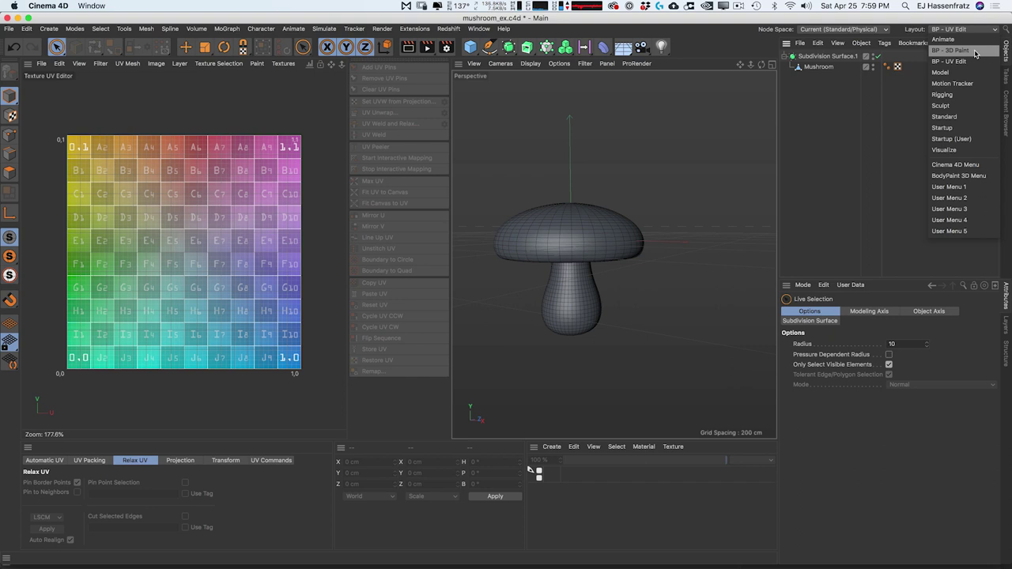
click(949, 50)
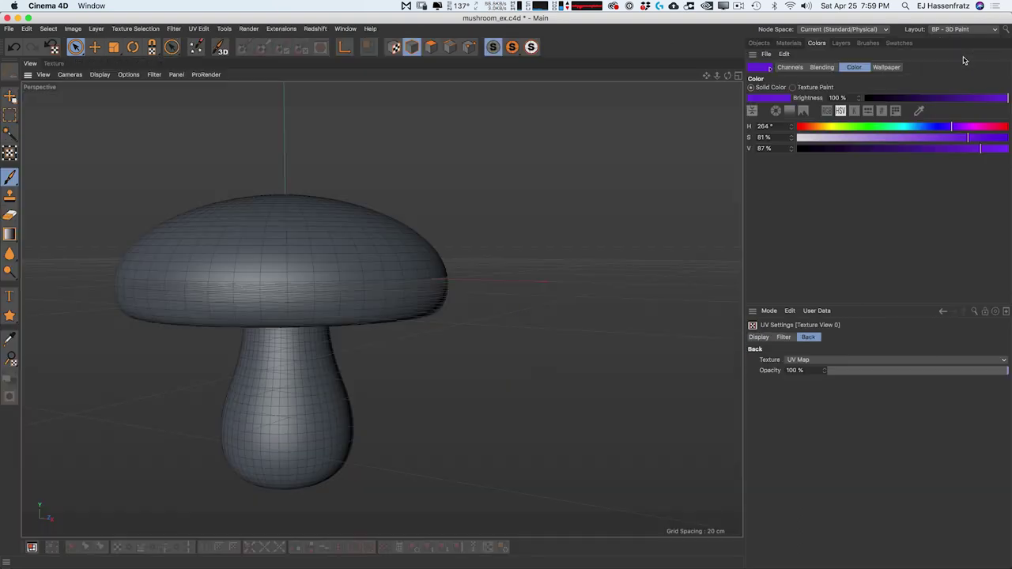
alt+drag(463, 241, 435, 248)
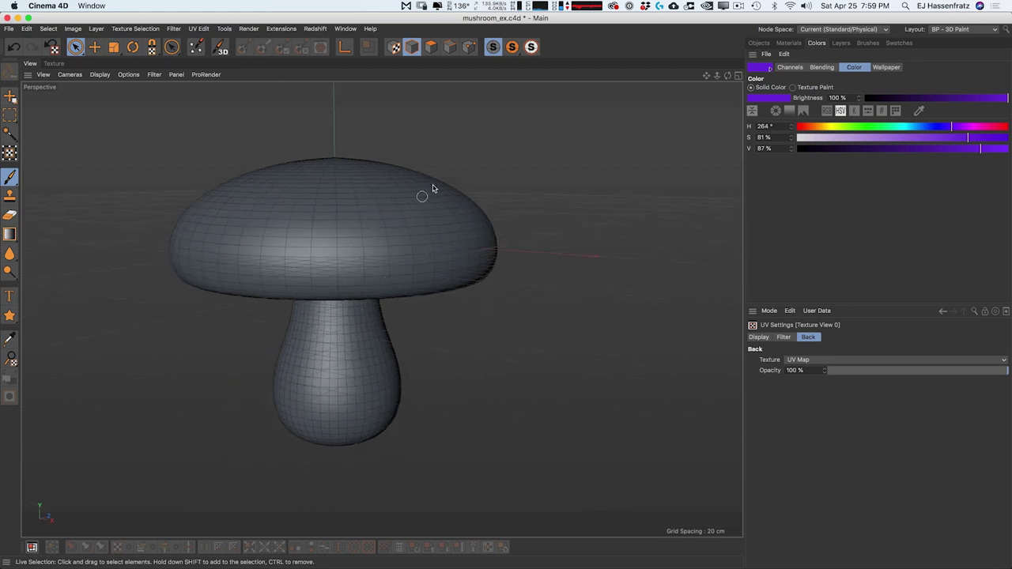
click(10, 177)
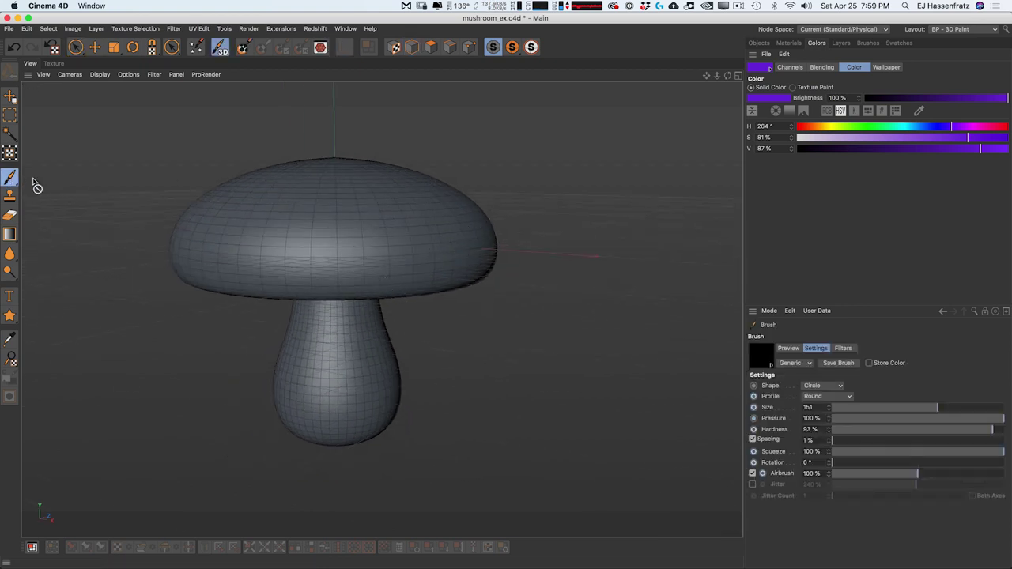
drag(918, 410, 894, 411)
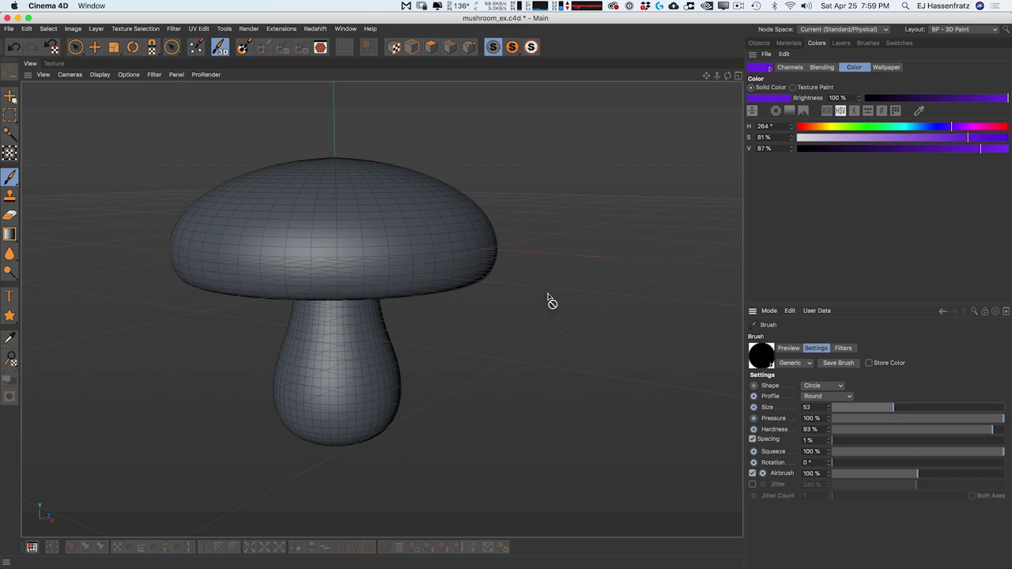
alt+middle_drag(346, 233, 376, 227)
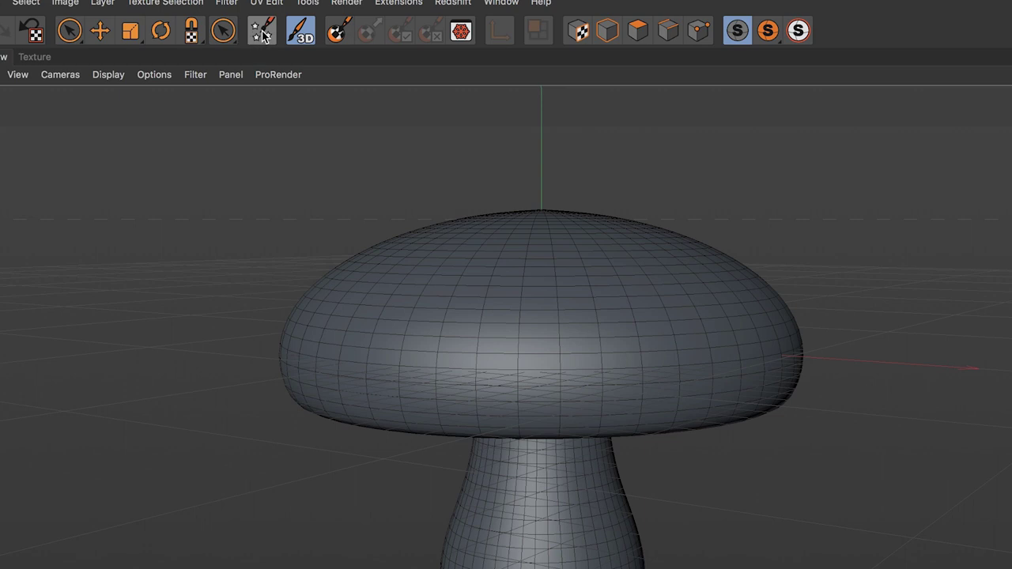
Step: Start the BodyPaint 3D Setup Wizard for the Mushroom under Subdivision Surface.1 and leave Recalculate UV off in the UV setup
click(265, 37)
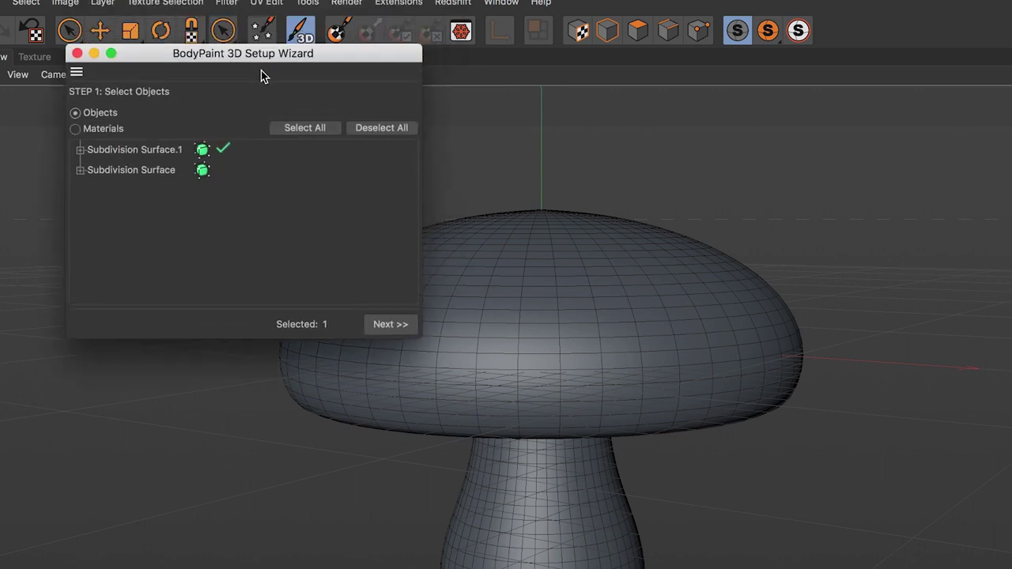
click(67, 192)
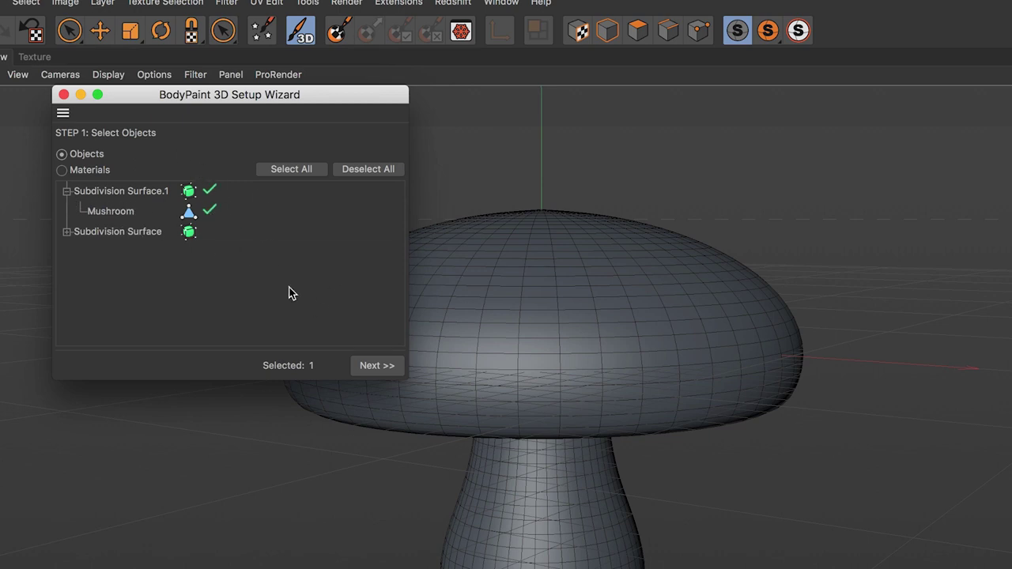
click(377, 366)
click(97, 163)
click(96, 164)
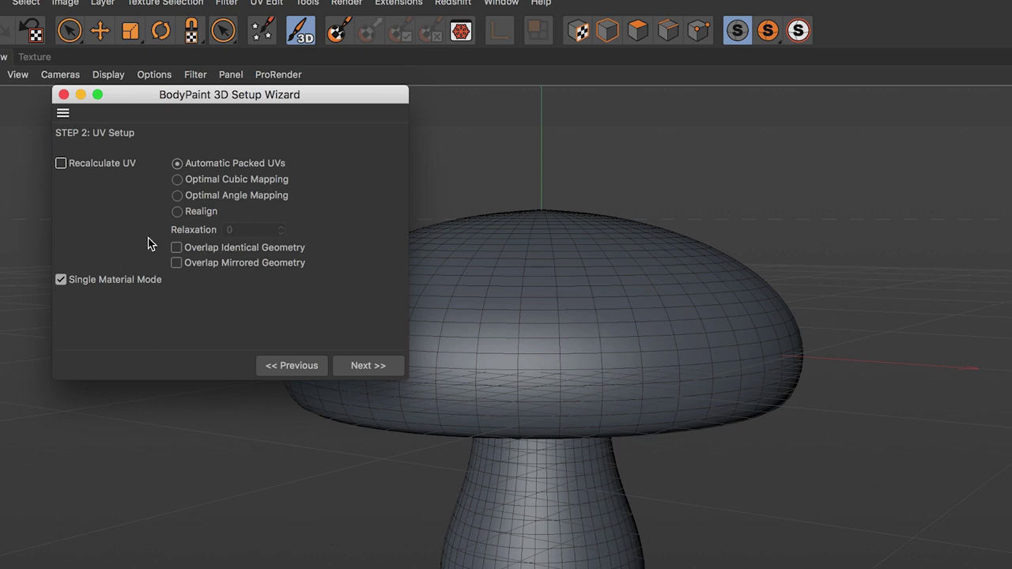
Step: Advance to the wizard's material options and set the Color channel to a light peach with H 30°, S 35% and V 98%
click(369, 365)
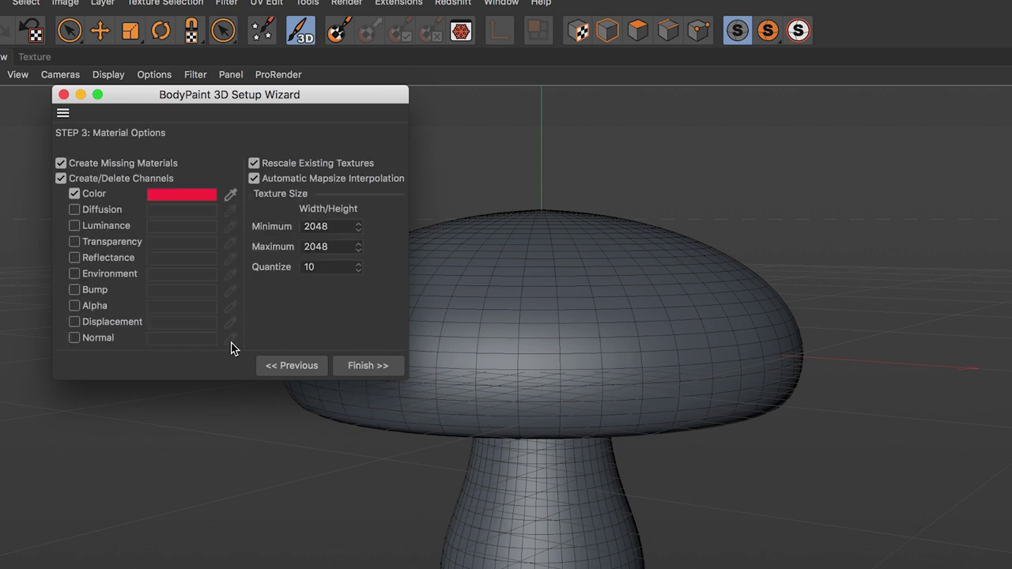
click(98, 195)
click(91, 196)
click(161, 197)
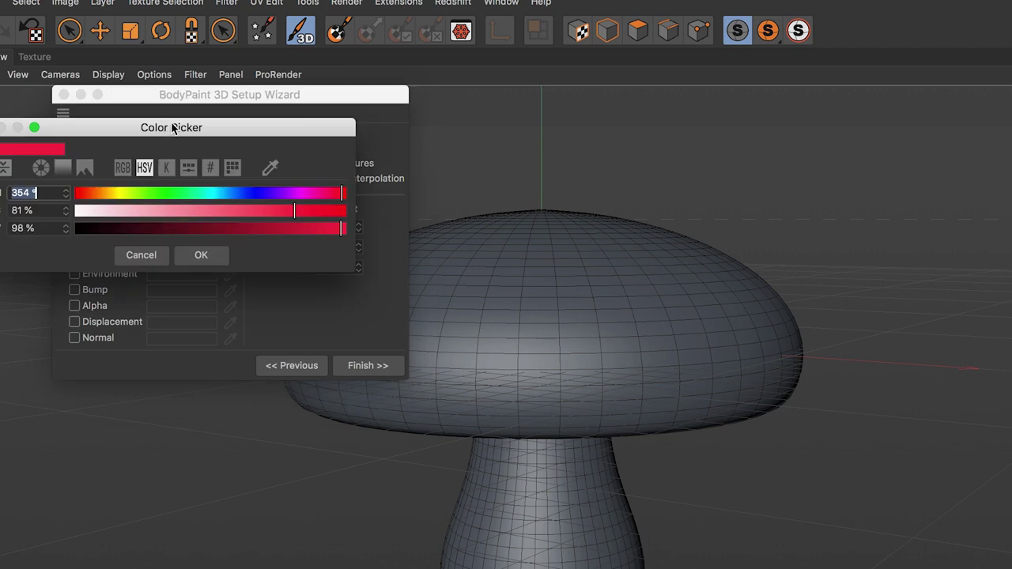
drag(174, 126, 695, 154)
click(703, 234)
drag(662, 220, 636, 220)
drag(711, 233, 717, 231)
mouse_move(651, 221)
mouse_down()
mouse_move(616, 222)
mouse_move(642, 220)
mouse_up()
drag(720, 234, 692, 235)
drag(642, 220, 625, 221)
drag(692, 235, 668, 237)
click(696, 235)
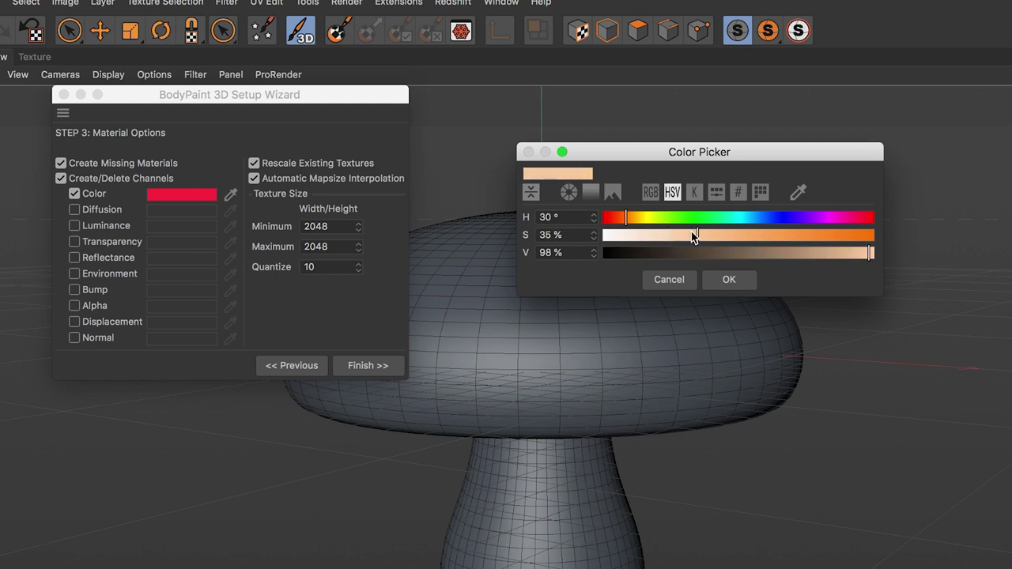
click(731, 282)
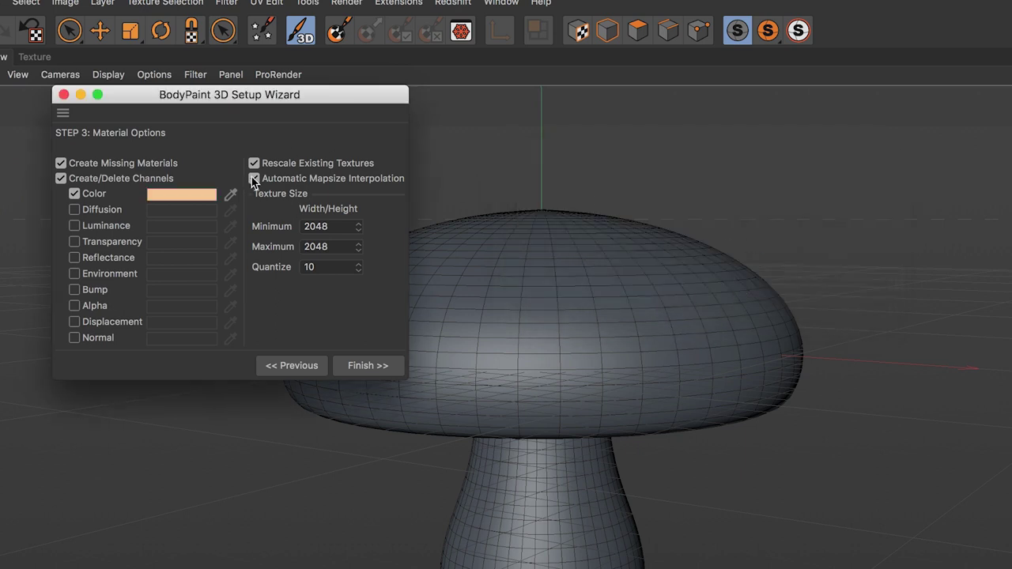
Step: Keep the minimum and maximum texture size at 2048, finish the BodyPaint 3D setup and close the wizard
drag(332, 226, 289, 244)
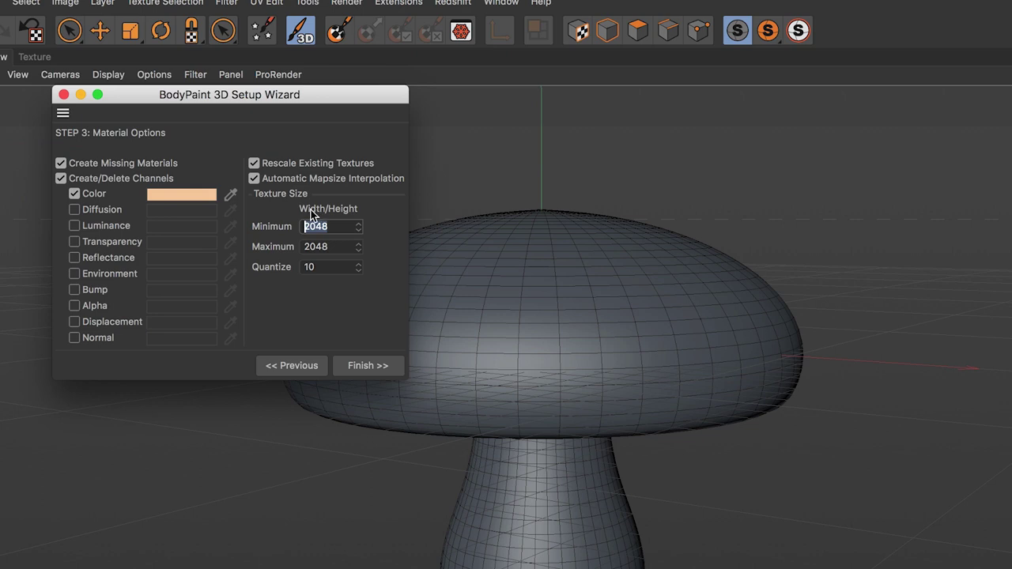
click(321, 240)
drag(324, 244, 297, 251)
drag(342, 224, 236, 245)
drag(327, 244, 256, 257)
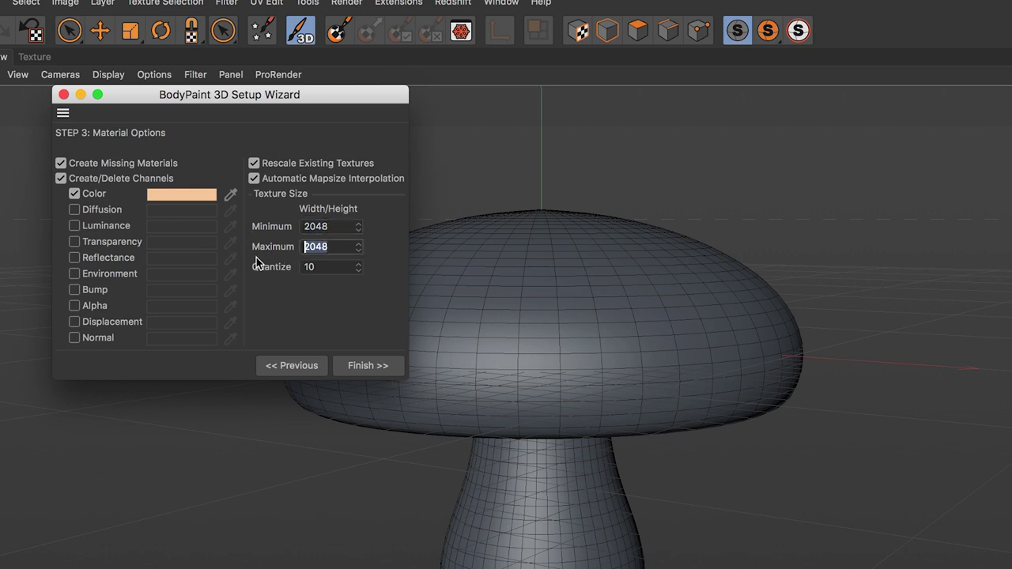
click(370, 367)
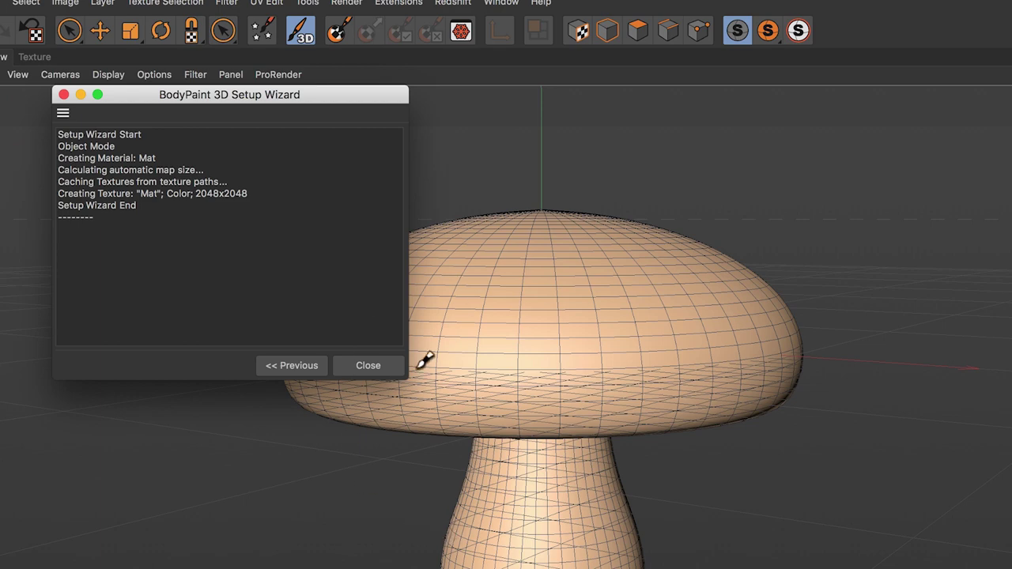
click(357, 364)
alt+middle_drag(343, 249, 375, 217)
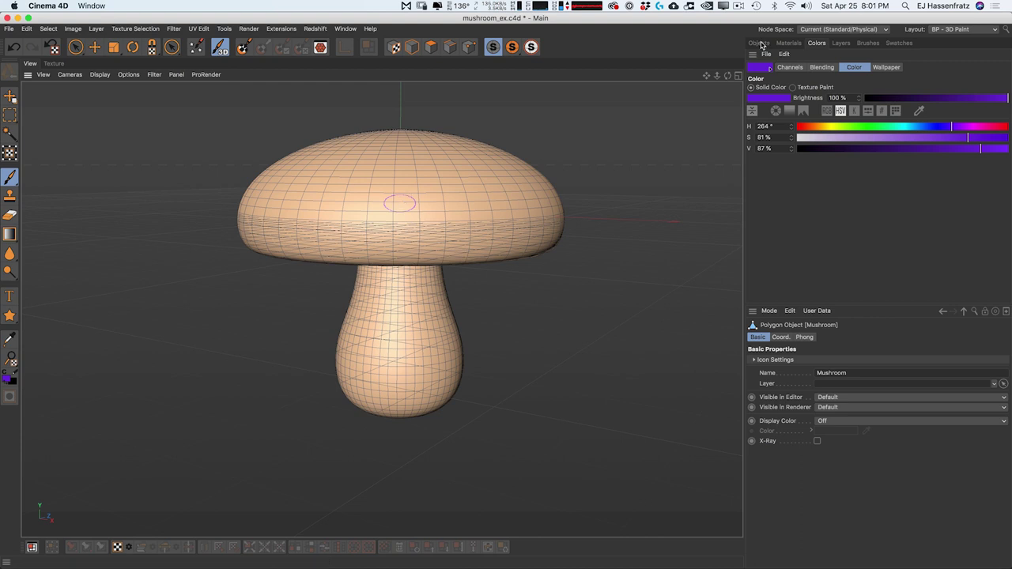
Step: Select the mushroom's Mat material and add a new texture layer above Background
click(761, 43)
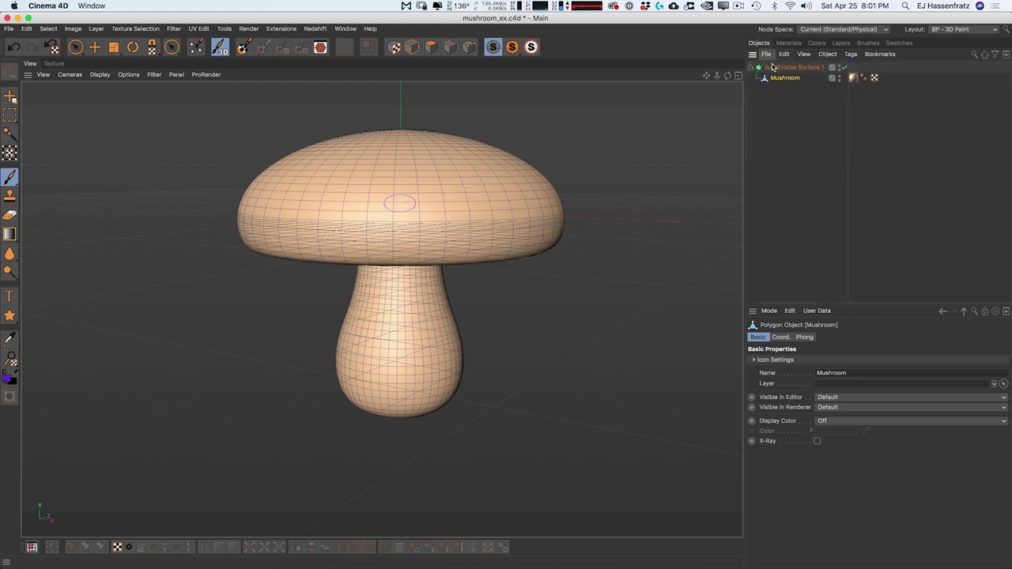
click(852, 77)
click(853, 79)
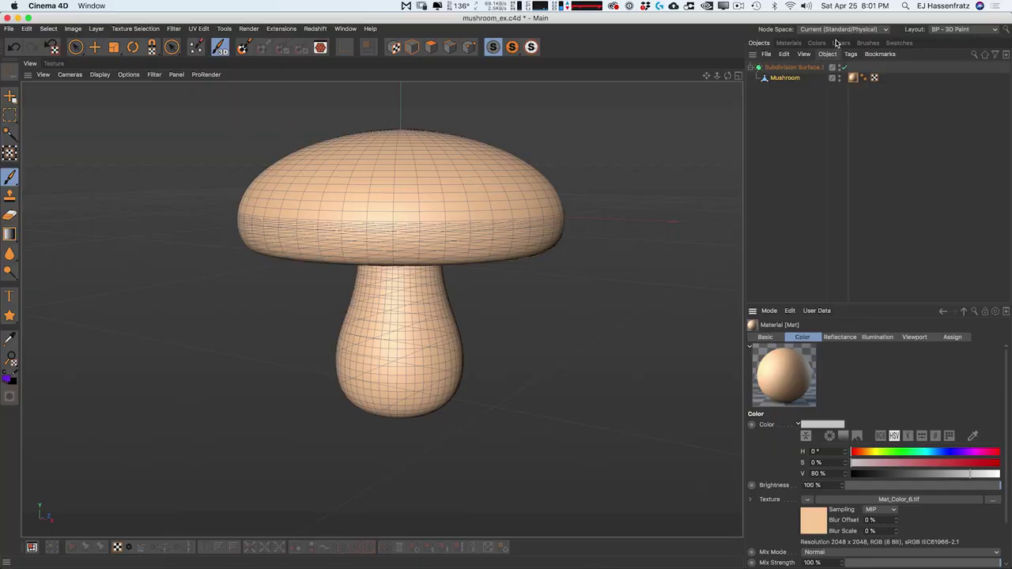
click(837, 45)
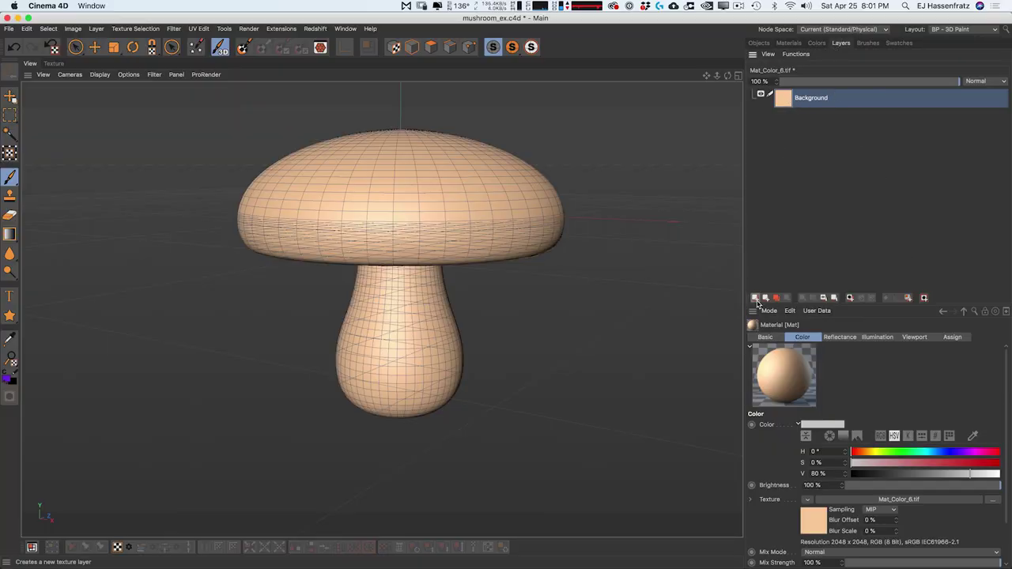
click(754, 299)
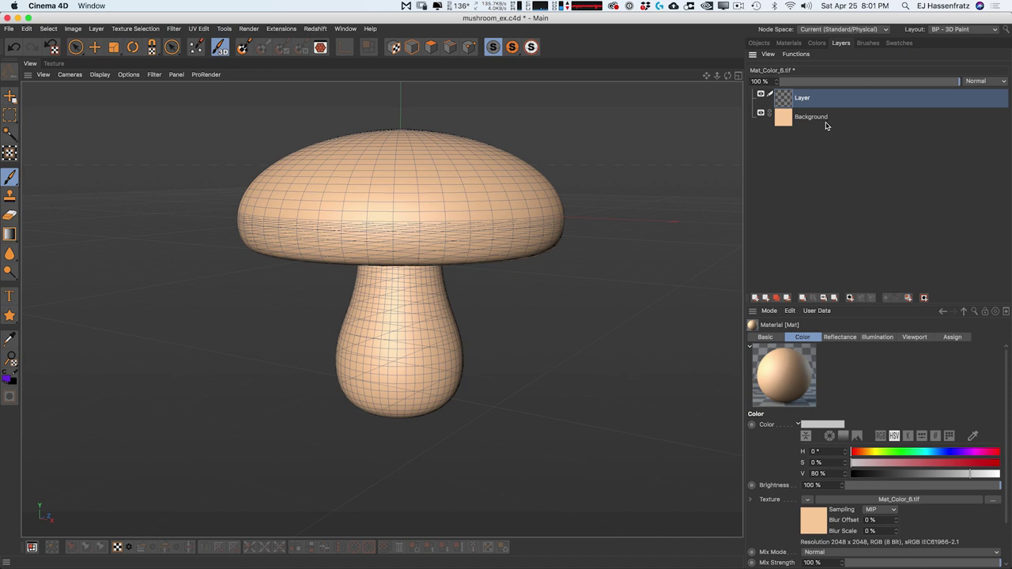
Step: Activate the Brush with a red paint colour of H 11°, S 81%, V 87% and a size of 44
click(10, 177)
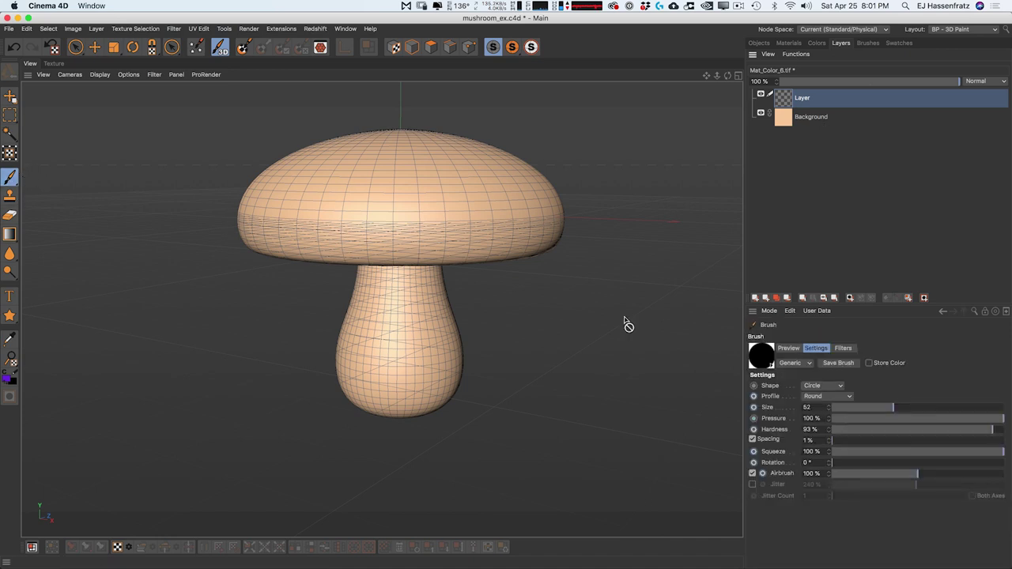
click(816, 43)
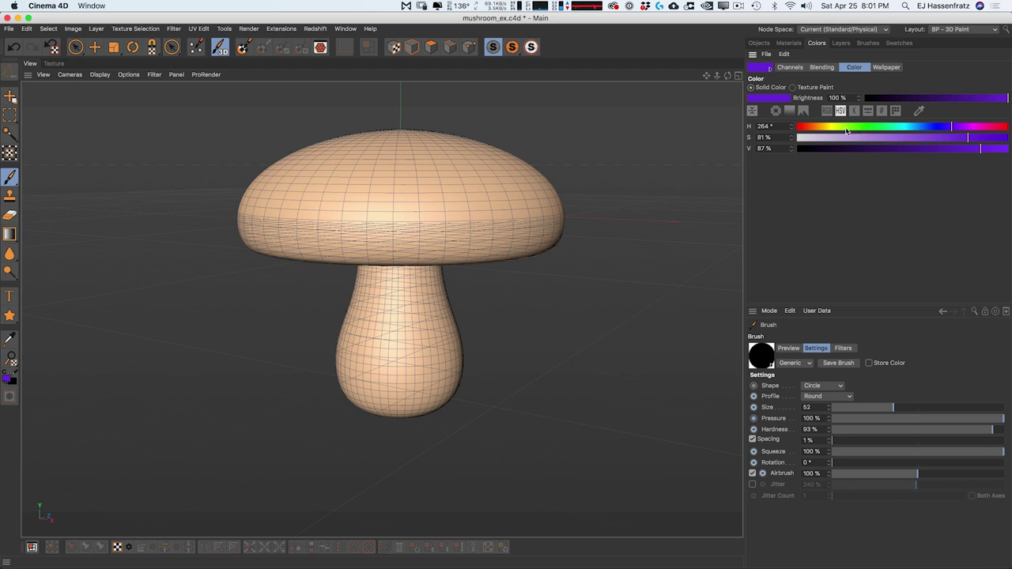
drag(825, 129, 803, 131)
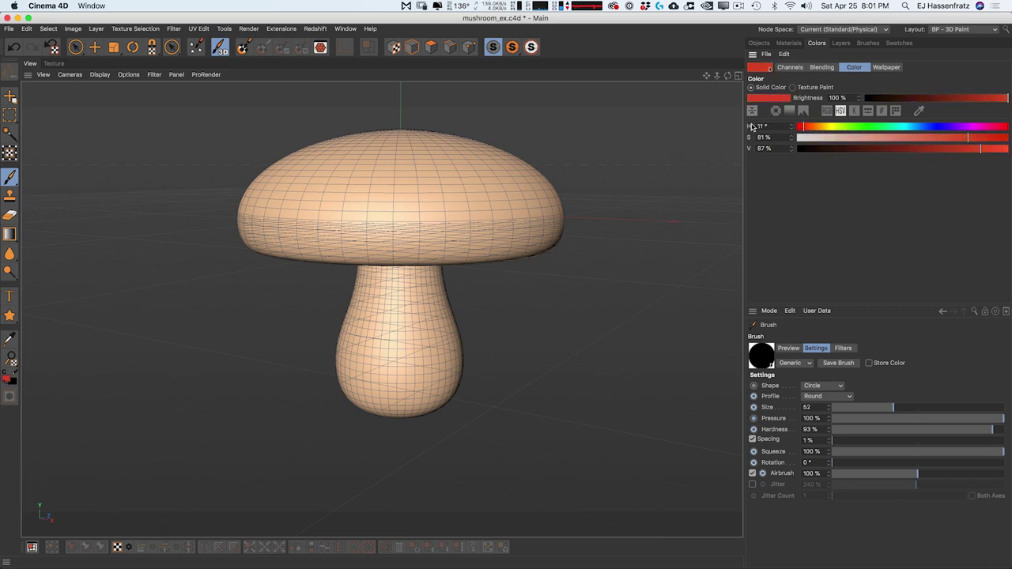
drag(861, 407, 902, 407)
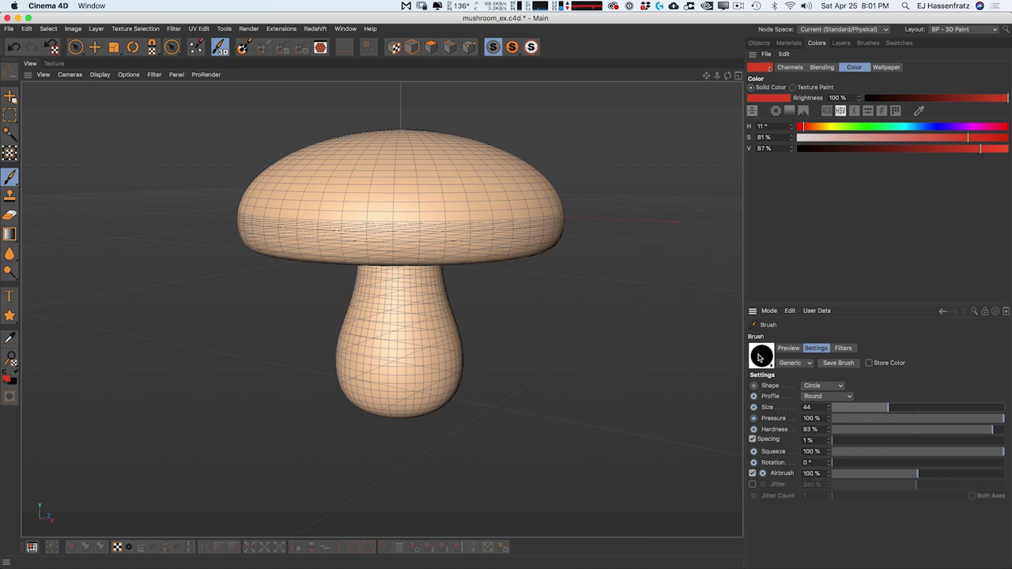
Step: Paint a small round red dab on the front of the mushroom cap
mouse_move(441, 149)
alt+mouse_down()
mouse_move(384, 226)
mouse_move(355, 244)
alt+mouse_up()
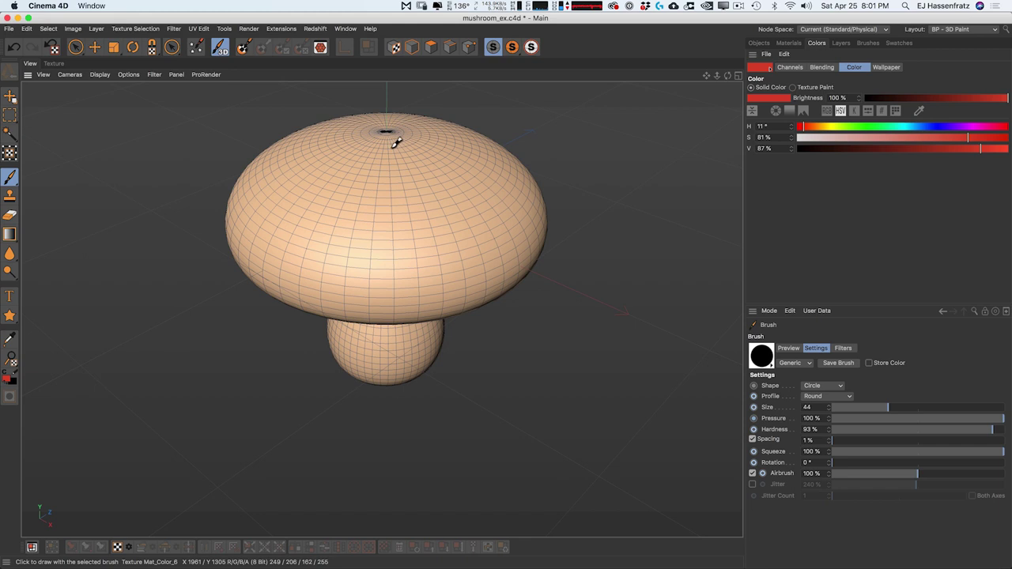
alt+right_drag(394, 143, 379, 185)
alt+middle_drag(380, 185, 366, 225)
alt+right_drag(378, 187, 416, 171)
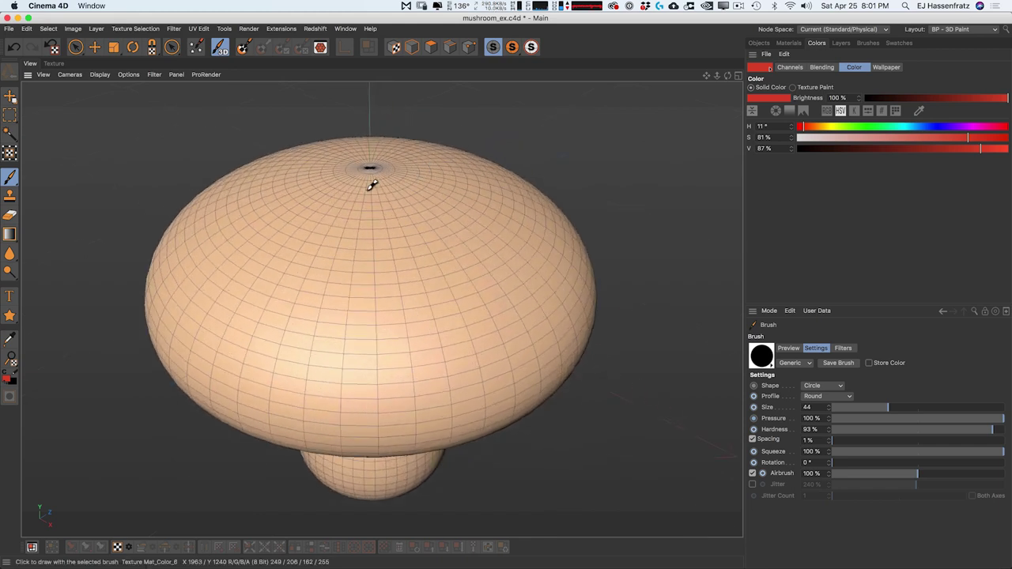
click(388, 299)
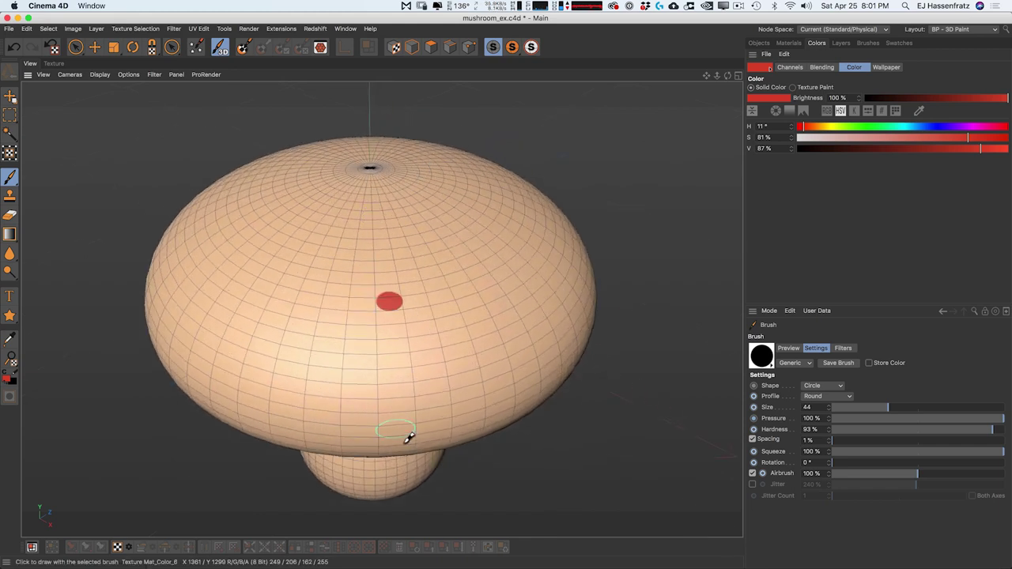
Step: Set the brush size to 101 and paint red spots on the cap's lower front and beside its top pole
drag(896, 407, 918, 407)
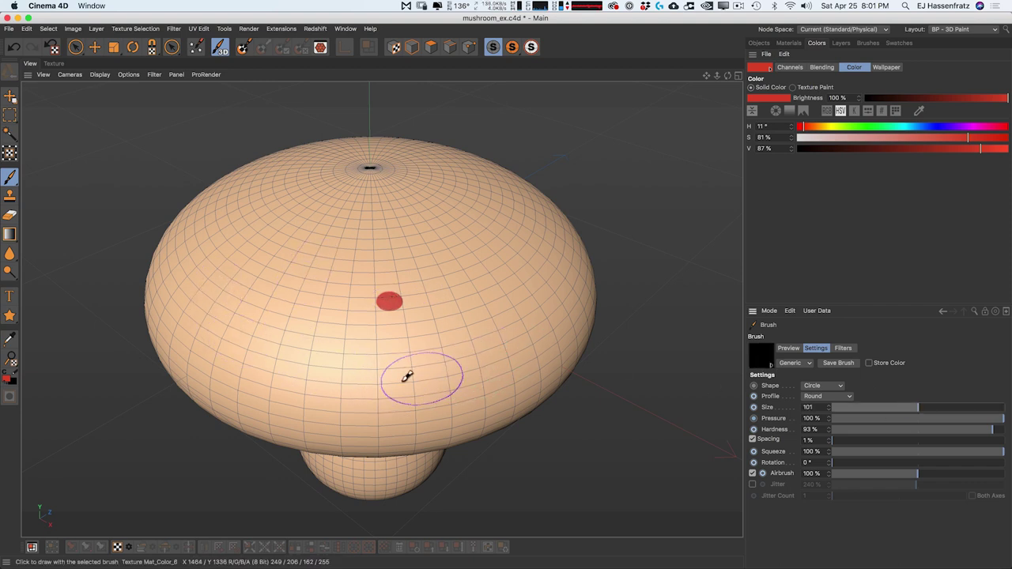
mouse_move(429, 372)
alt+mouse_down()
mouse_move(402, 334)
mouse_move(384, 389)
mouse_move(404, 380)
alt+mouse_up()
alt+middle_drag(376, 211, 368, 310)
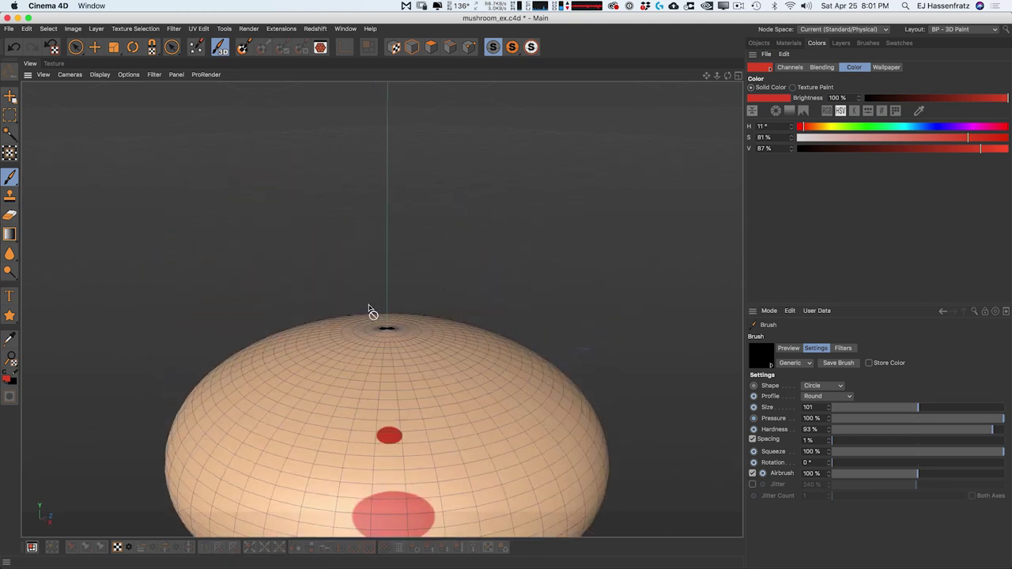
alt+drag(368, 310, 416, 320)
alt+right_drag(412, 321, 428, 332)
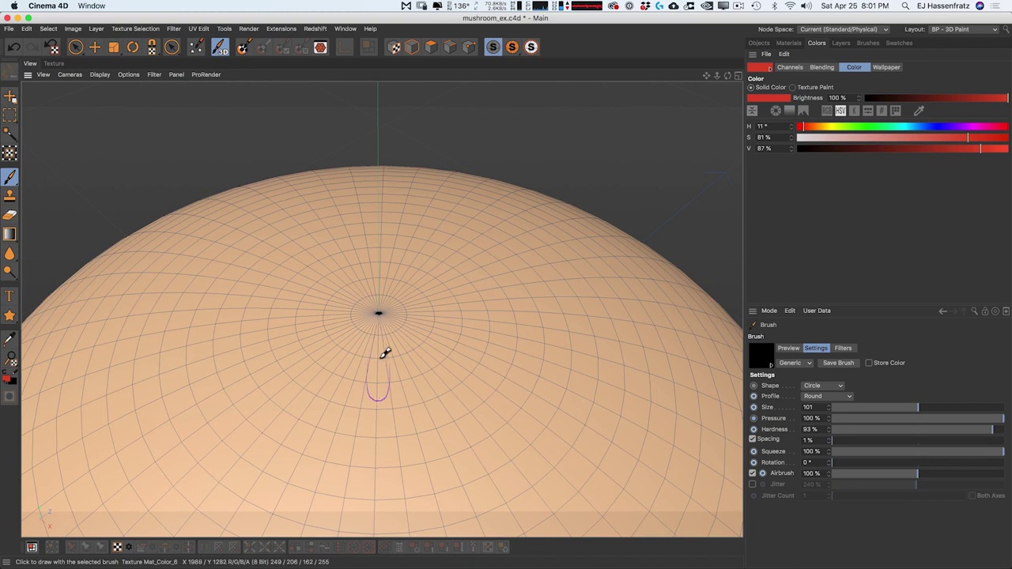
drag(385, 351, 387, 359)
mouse_move(519, 336)
alt+mouse_down()
mouse_move(408, 366)
mouse_move(377, 357)
alt+mouse_up()
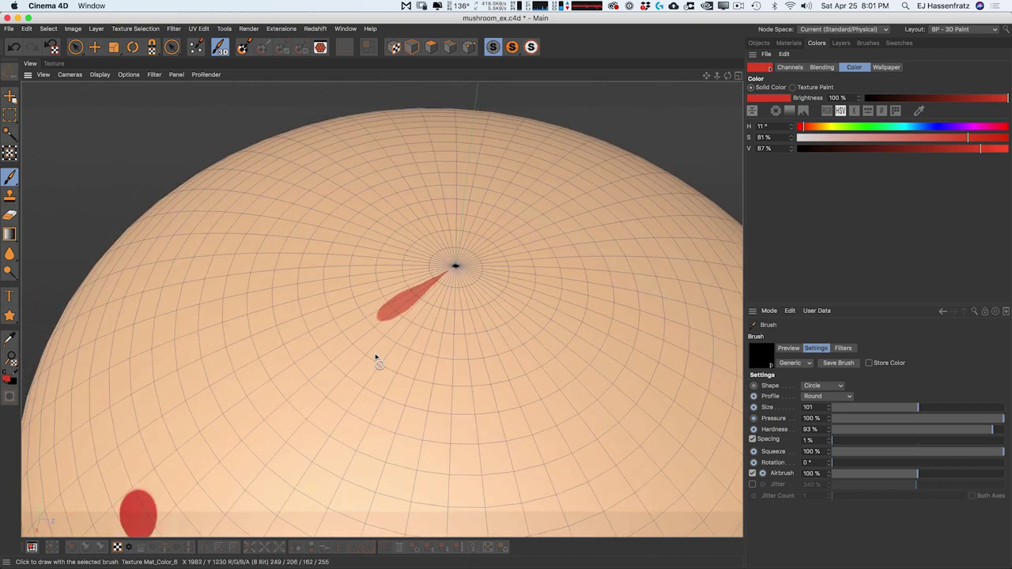
Step: Paint a red spot on the underside of the mushroom cap
alt+right_drag(427, 293, 390, 372)
alt+middle_drag(391, 372, 387, 223)
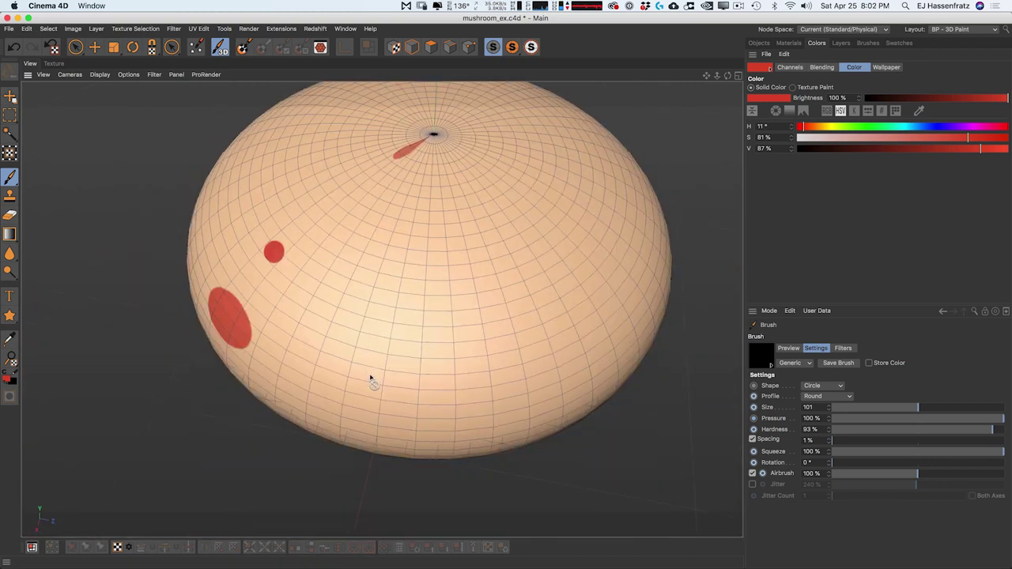
alt+drag(371, 380, 369, 277)
alt+middle_drag(369, 384, 378, 218)
alt+drag(382, 366, 418, 172)
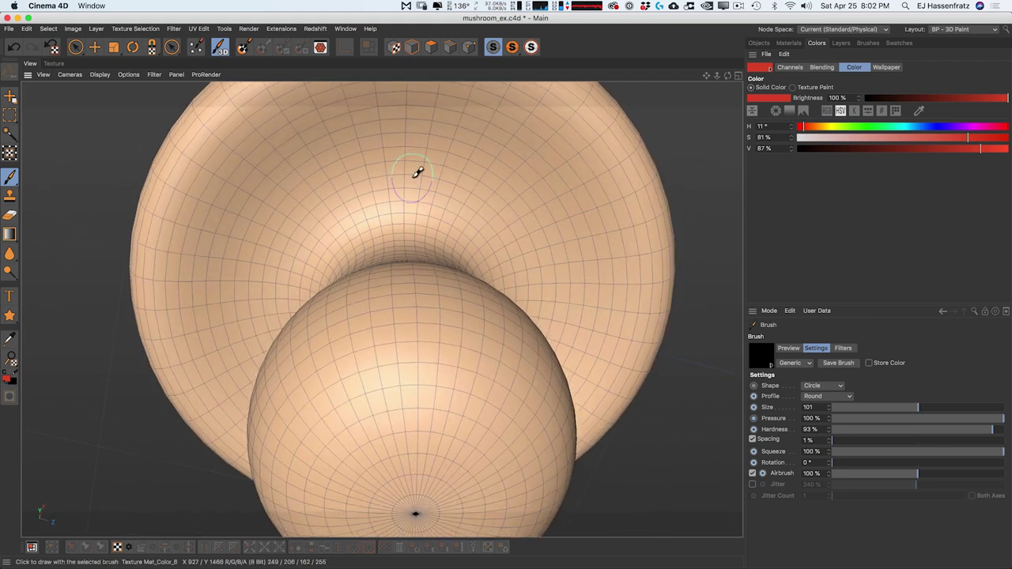
click(416, 136)
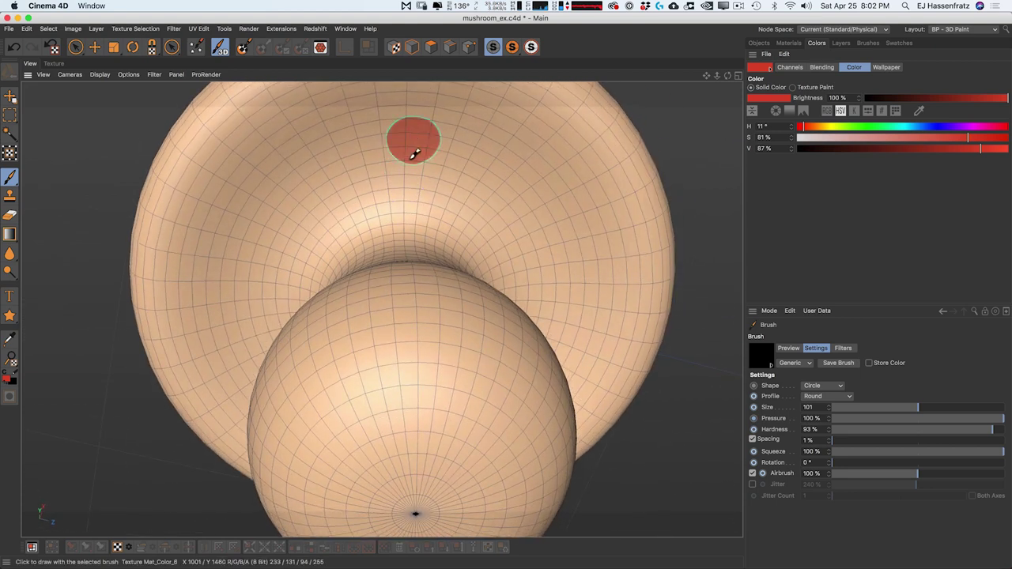
Step: Paint red spots on the rounded base of the stem, next to its bottom pole
mouse_move(413, 149)
alt+mouse_down()
mouse_move(390, 143)
mouse_move(414, 180)
mouse_move(403, 311)
alt+mouse_up()
mouse_move(427, 444)
alt+mouse_down()
mouse_move(436, 287)
mouse_move(435, 335)
alt+mouse_up()
drag(447, 402, 453, 419)
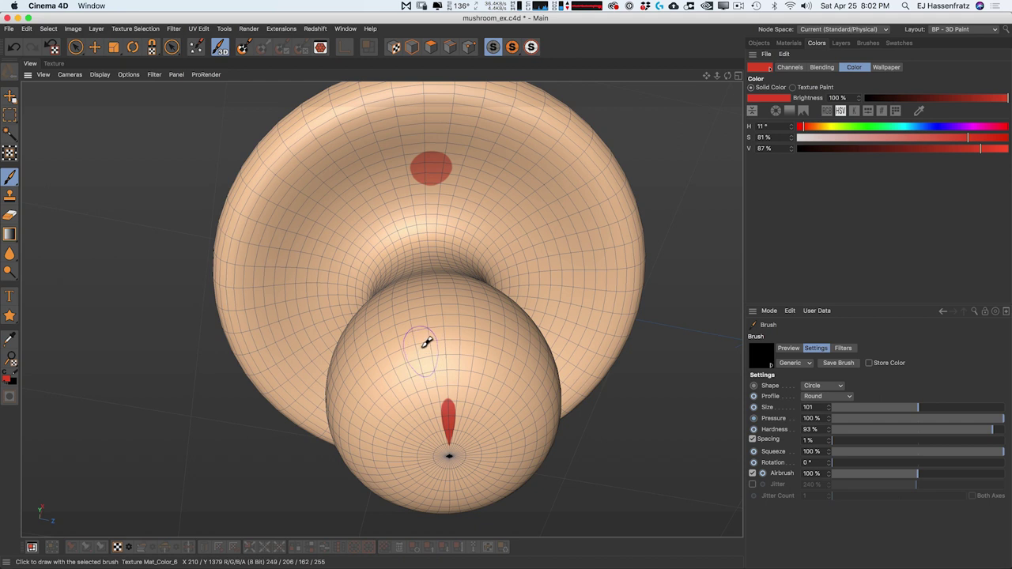
drag(426, 345, 448, 372)
Step: Paint larger red patches across the middle of the stem and the side of the cap
mouse_move(473, 319)
alt+mouse_down()
mouse_move(488, 266)
mouse_move(416, 246)
alt+mouse_up()
mouse_move(417, 246)
mouse_down()
mouse_move(415, 305)
mouse_move(401, 306)
mouse_up()
mouse_move(398, 183)
mouse_down()
mouse_move(448, 177)
mouse_move(431, 294)
mouse_up()
mouse_move(483, 185)
alt+mouse_down()
mouse_move(456, 190)
mouse_move(418, 237)
alt+mouse_up()
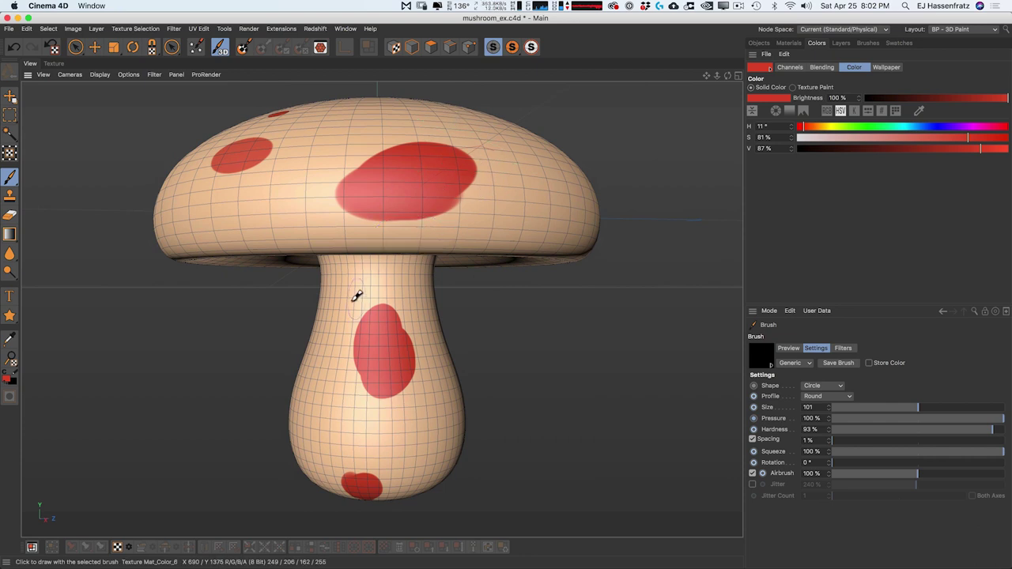
Step: Switch to the BP - UV Edit layout and delete the Mat material tag from the Mushroom
click(949, 29)
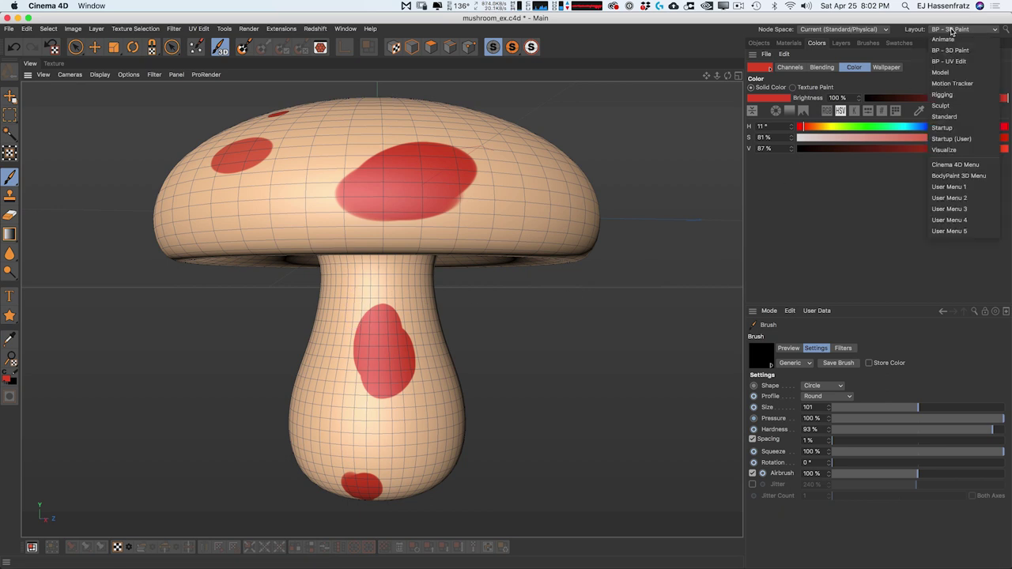
click(949, 61)
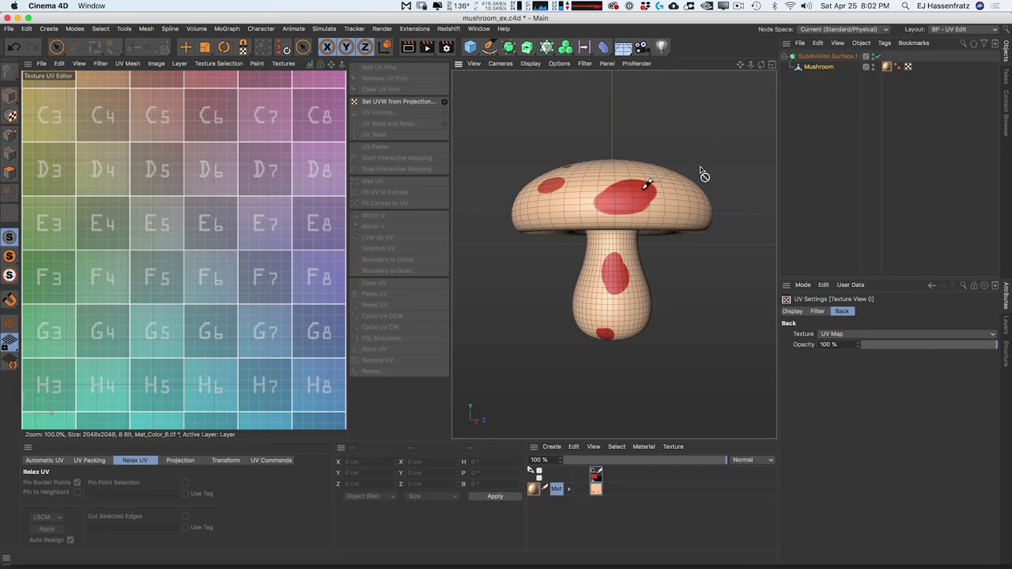
click(887, 68)
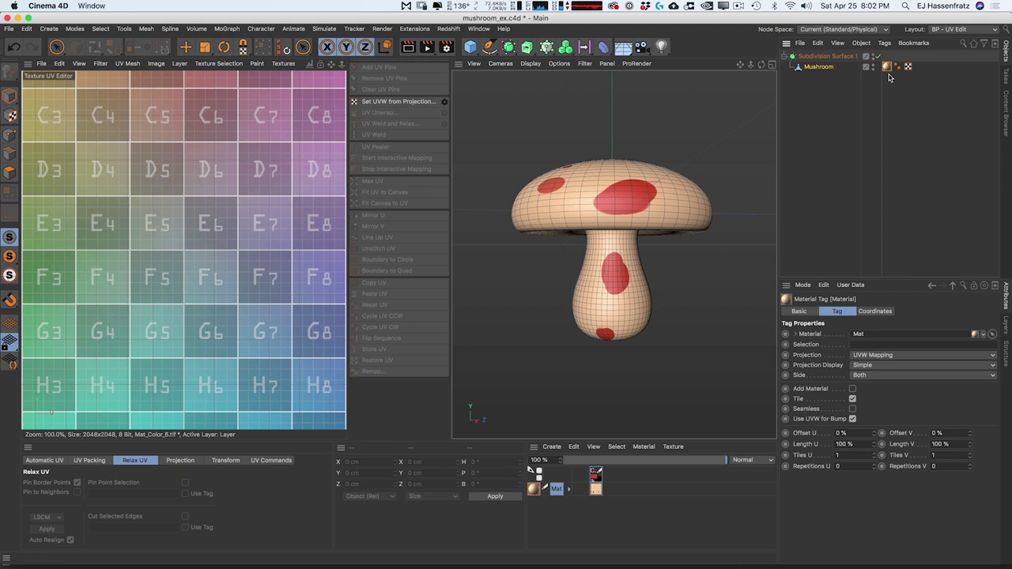
key(Delete)
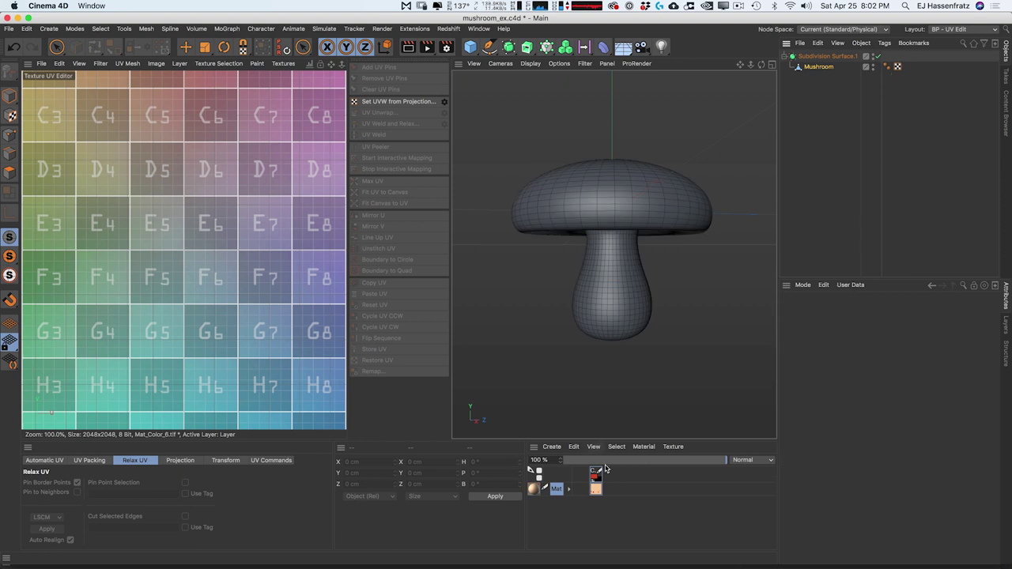
Step: Select the Mushroom's UVW tag and apply the Cubic automatic UV method to the mesh
scroll(197, 192, down, 5)
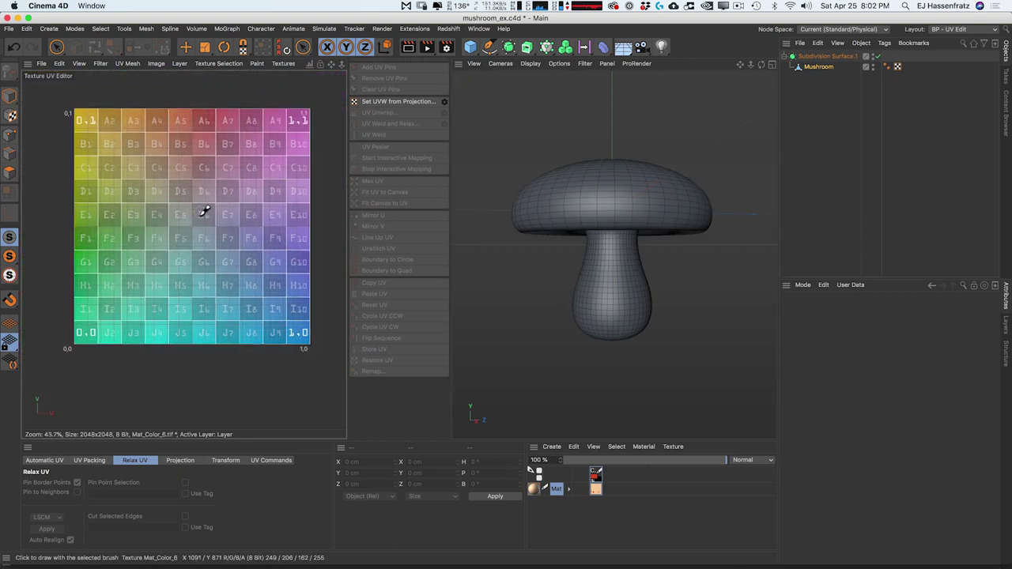
click(896, 67)
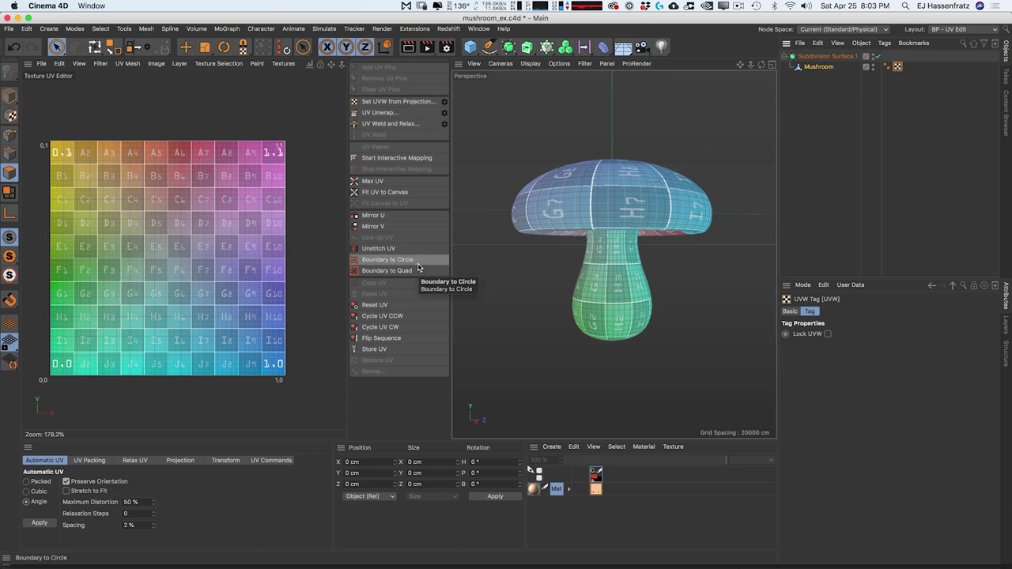
click(44, 481)
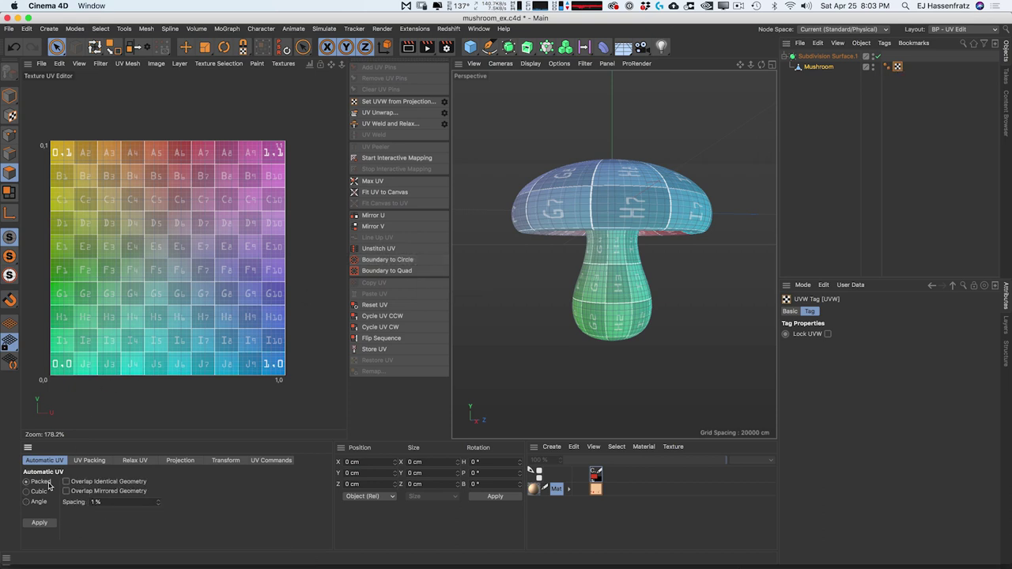
click(36, 497)
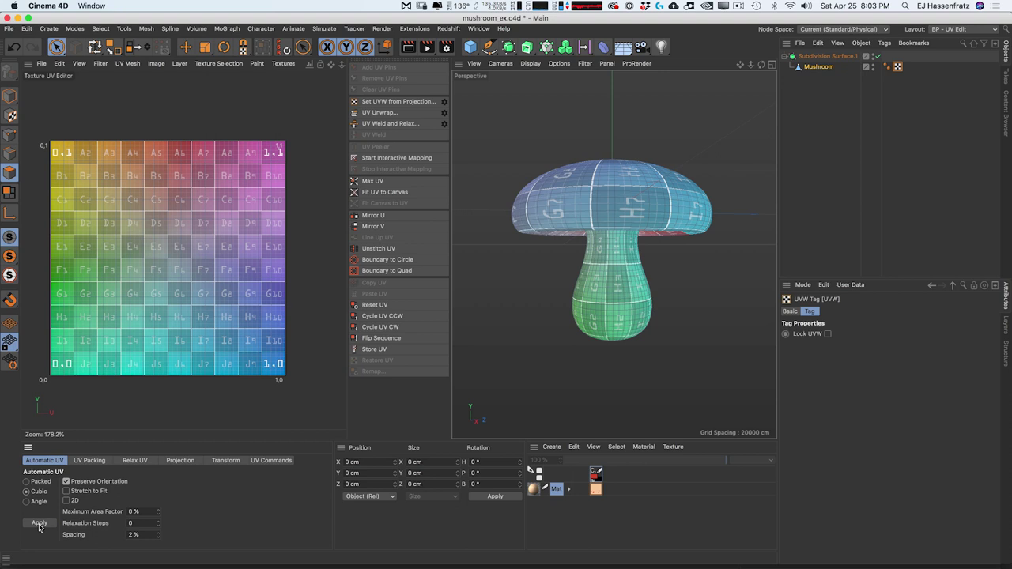
click(40, 523)
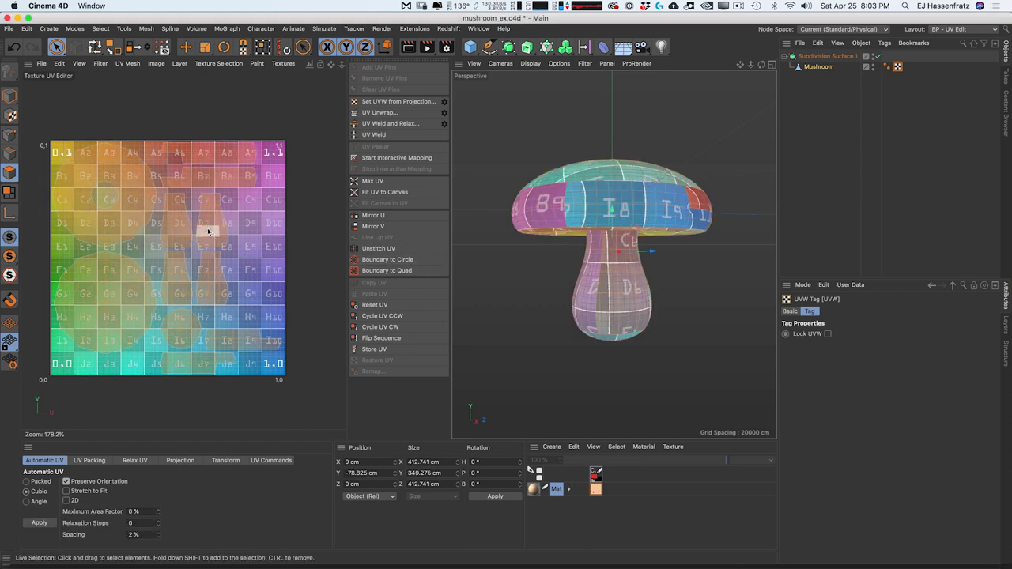
Step: Open the UV editor's display configuration and set the background UV Map texture opacity to 10%
scroll(206, 227, up, 1)
click(79, 63)
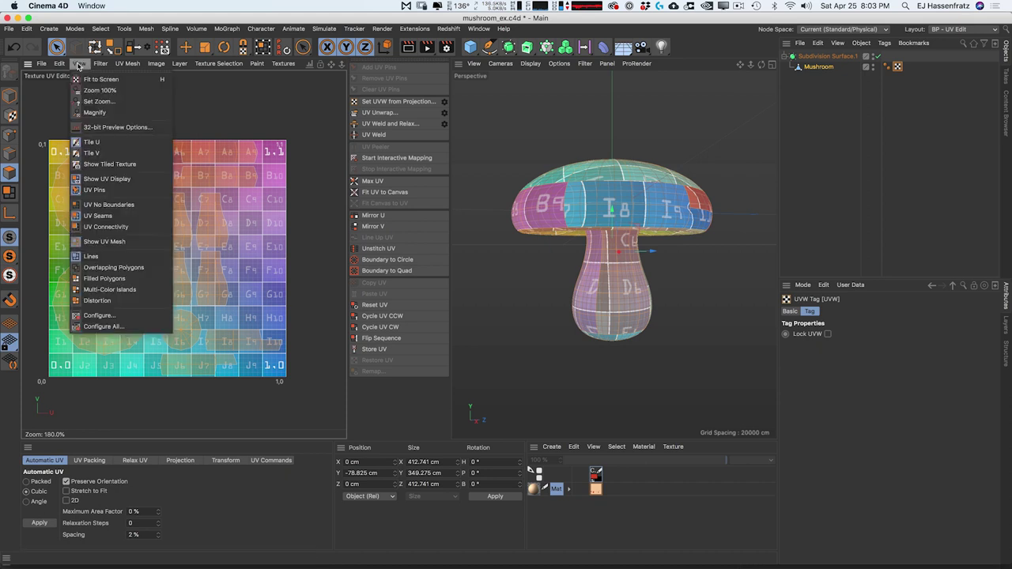
click(119, 315)
drag(960, 348, 871, 345)
click(312, 250)
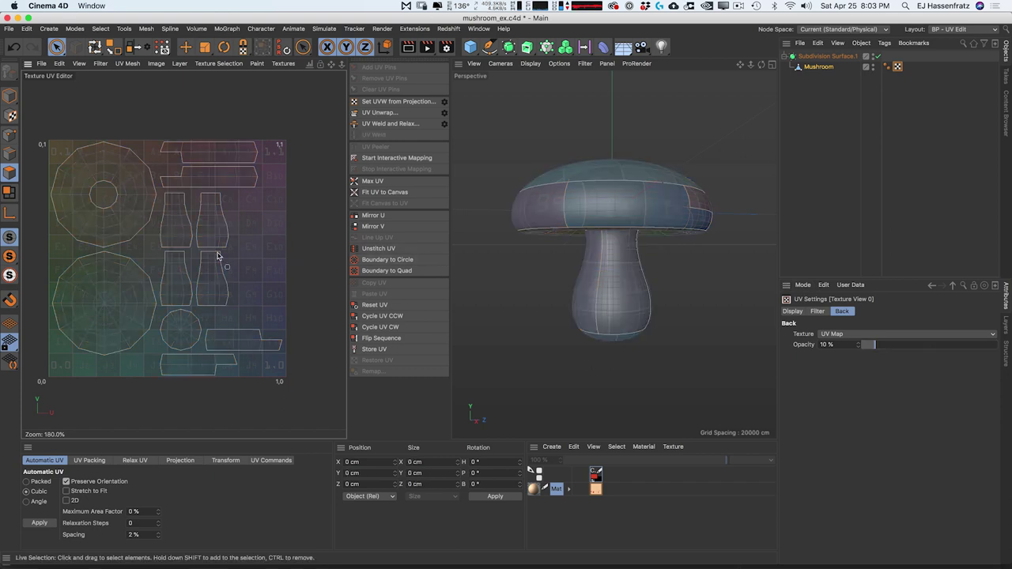
Step: Examine where the seams of the Cubic UV islands run across the mushroom's cap, underside and stem
alt+drag(704, 196, 620, 201)
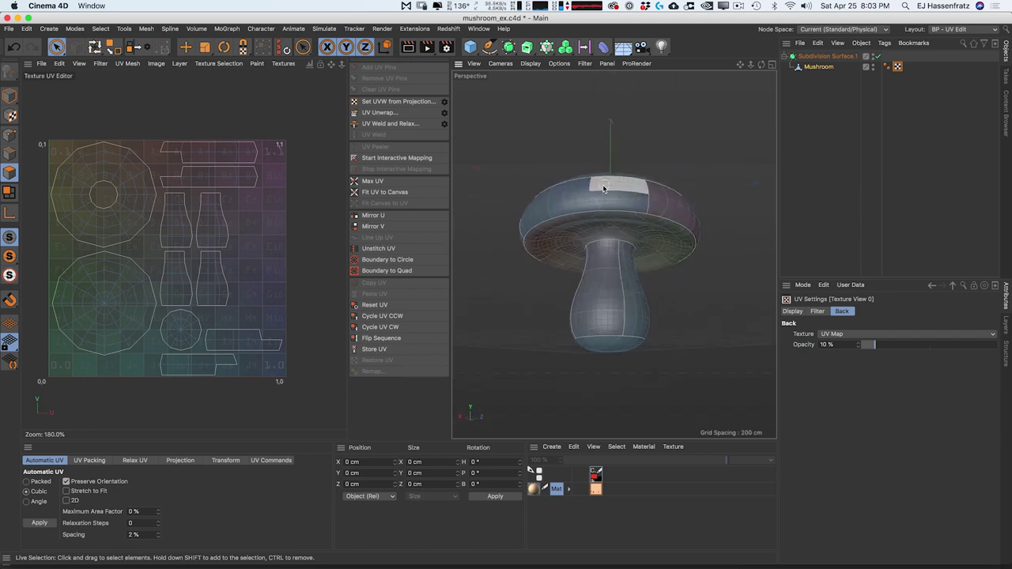
scroll(625, 201, up, 4)
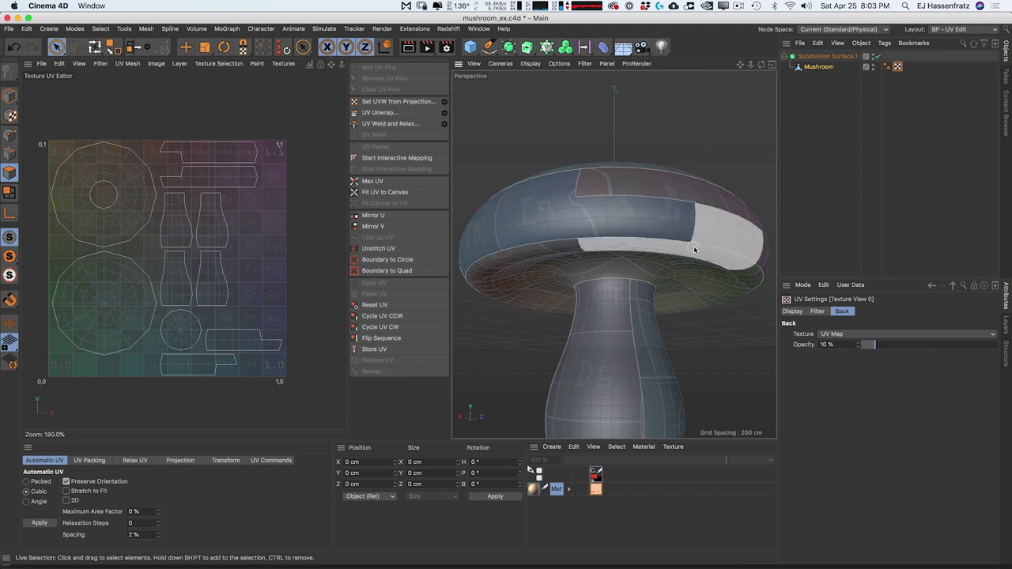
alt+drag(630, 195, 635, 265)
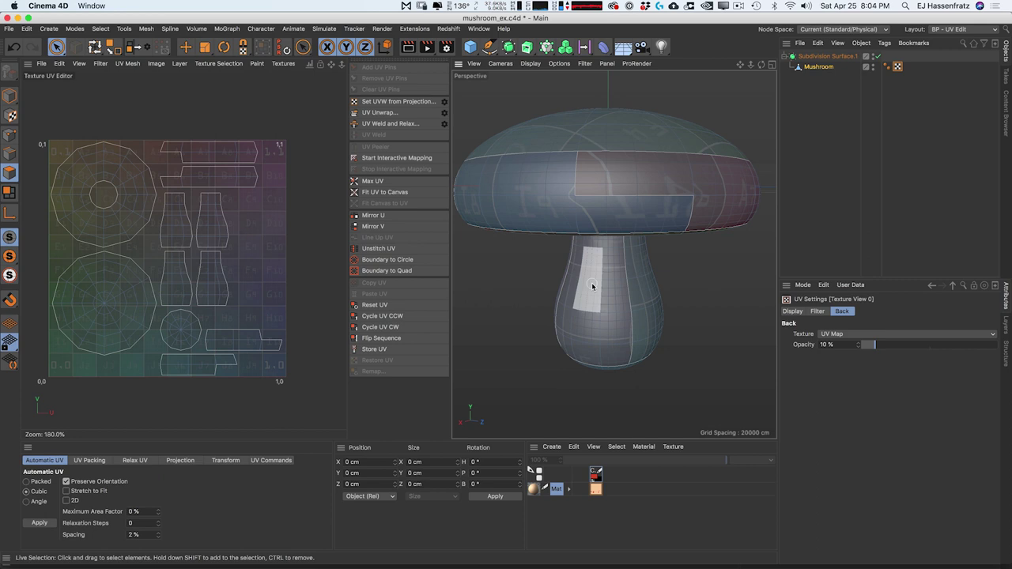
alt+drag(582, 169, 632, 208)
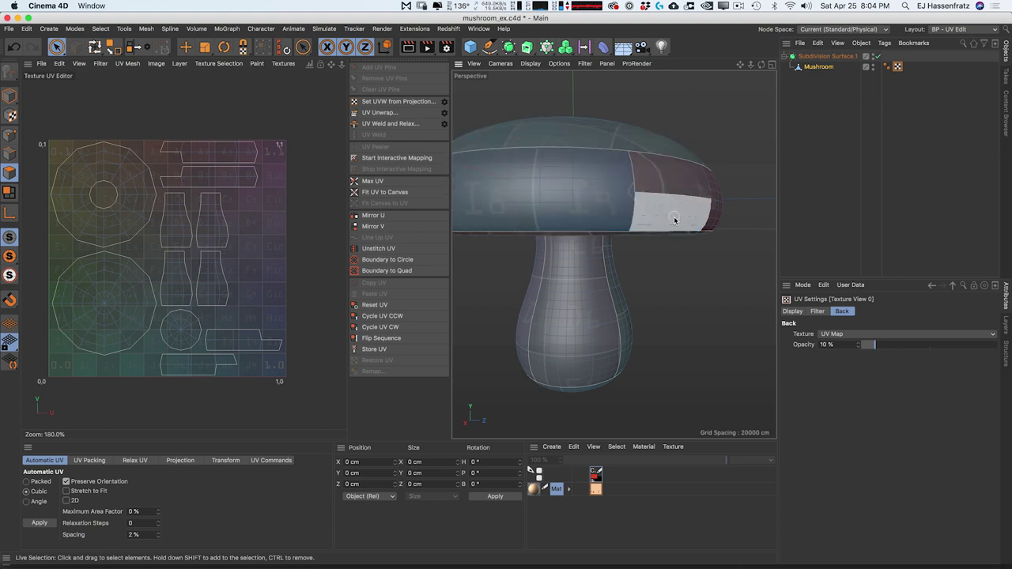
alt+drag(613, 244, 589, 194)
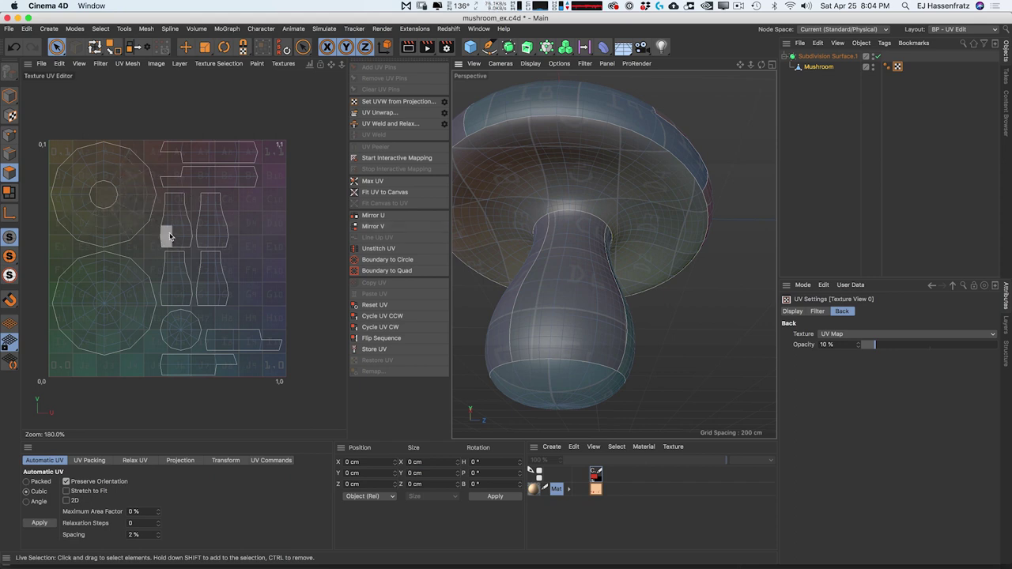
alt+drag(606, 209, 571, 304)
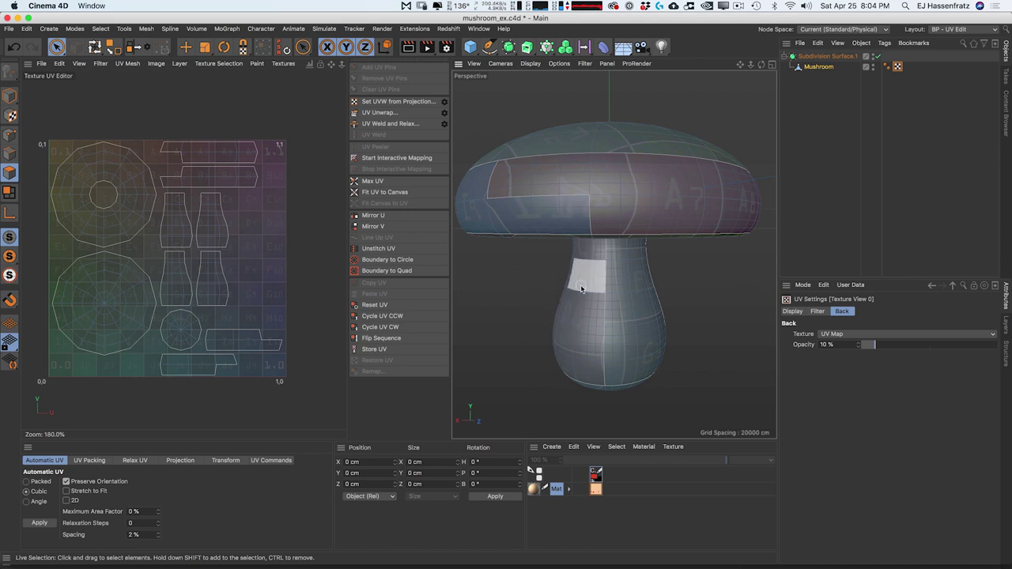
alt+drag(542, 190, 571, 201)
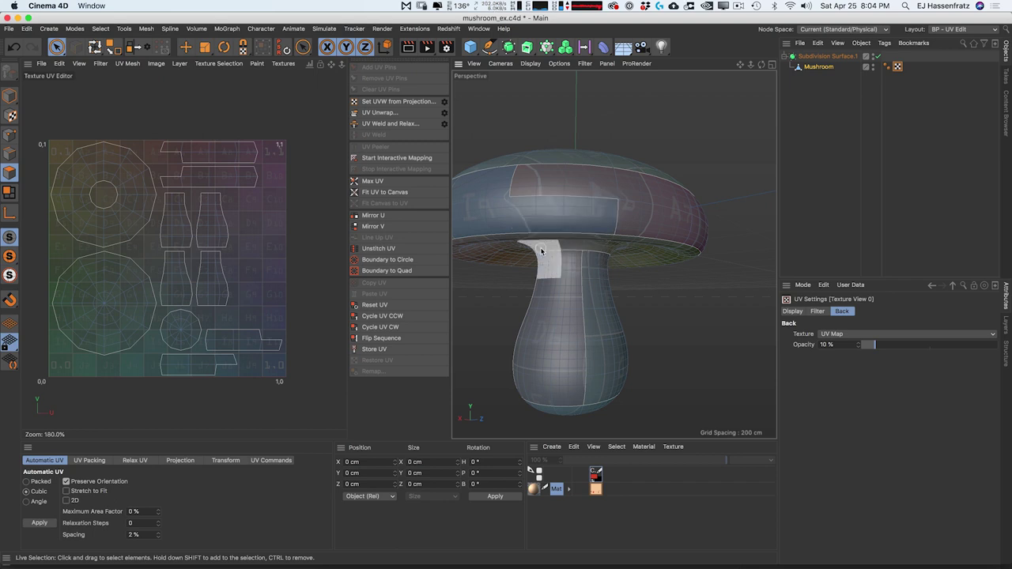
alt+drag(575, 240, 607, 300)
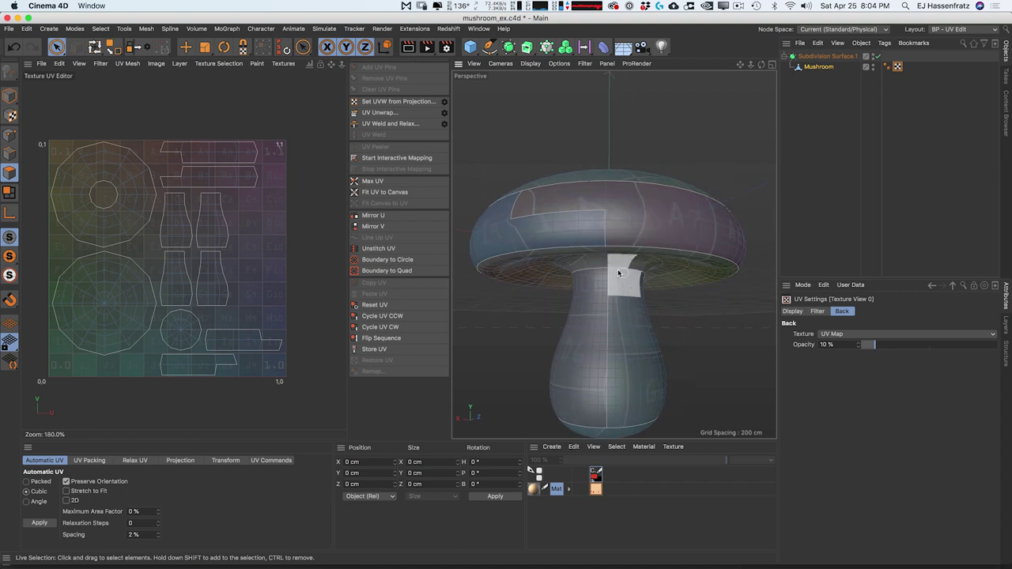
alt+drag(585, 240, 613, 267)
scroll(592, 251, down, 3)
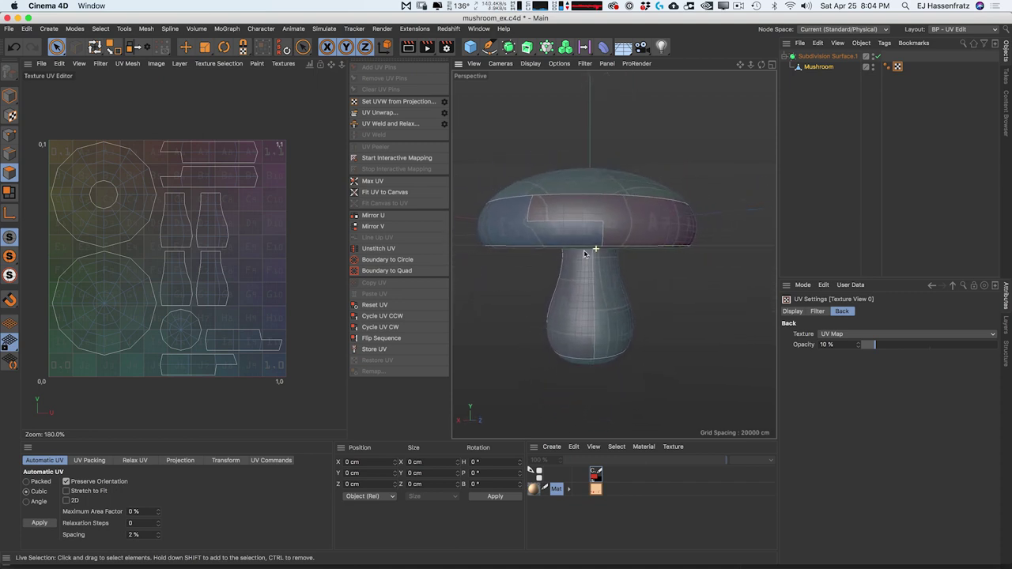
alt+drag(580, 260, 557, 241)
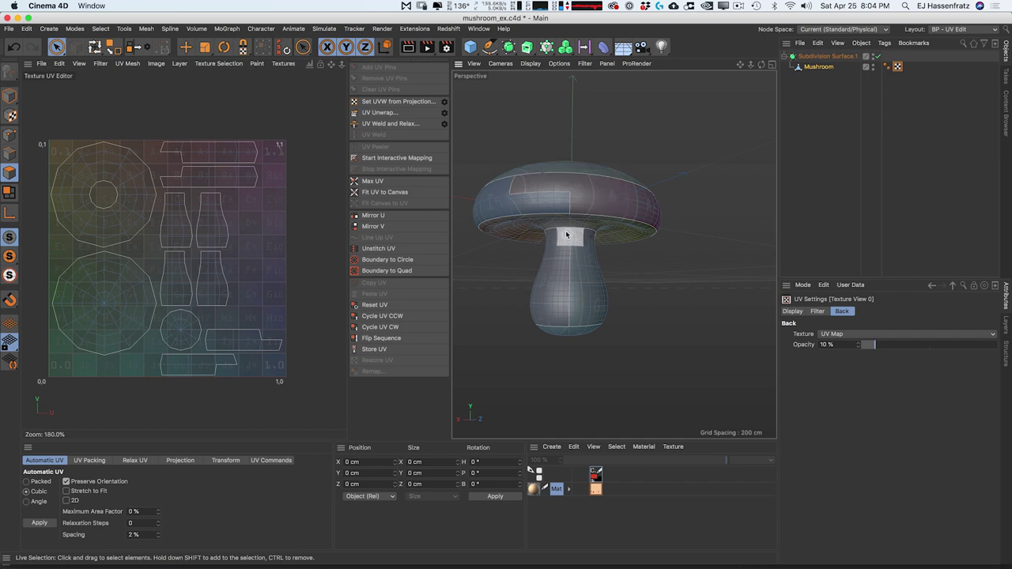
scroll(577, 229, up, 5)
scroll(571, 238, down, 5)
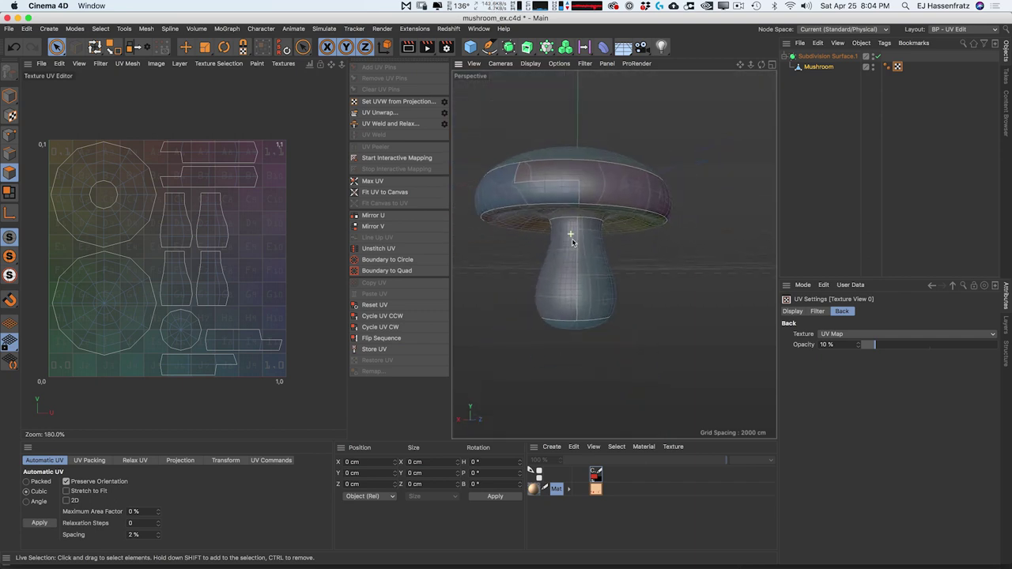
Step: Select the edge loop around the top of the stem where it meets the cap, using Loop Selection
scroll(571, 221, up, 5)
click(10, 154)
click(558, 215)
key(u)
key(l)
click(667, 215)
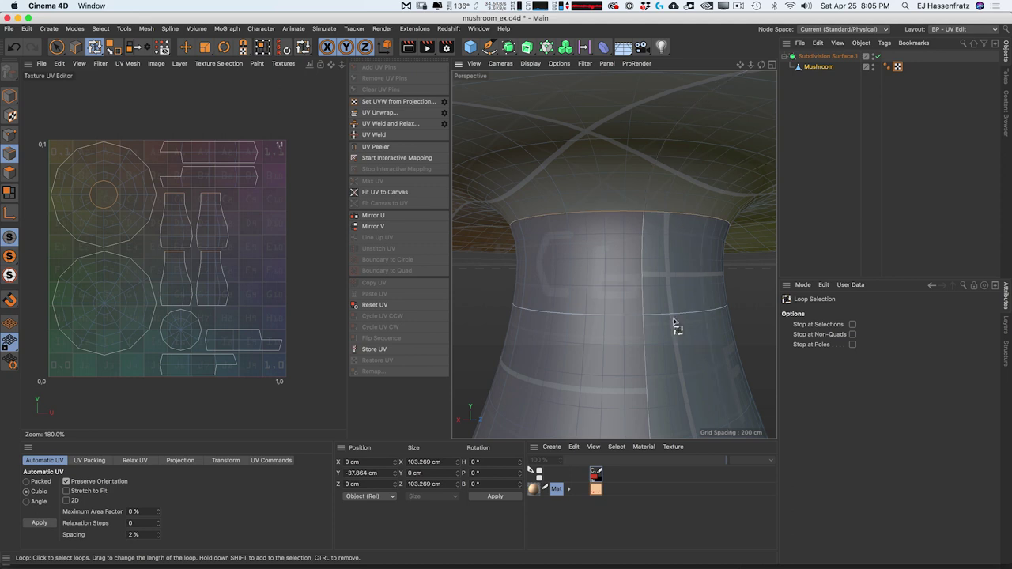
scroll(590, 296, down, 10)
alt+drag(590, 296, 608, 276)
scroll(599, 273, down, 1)
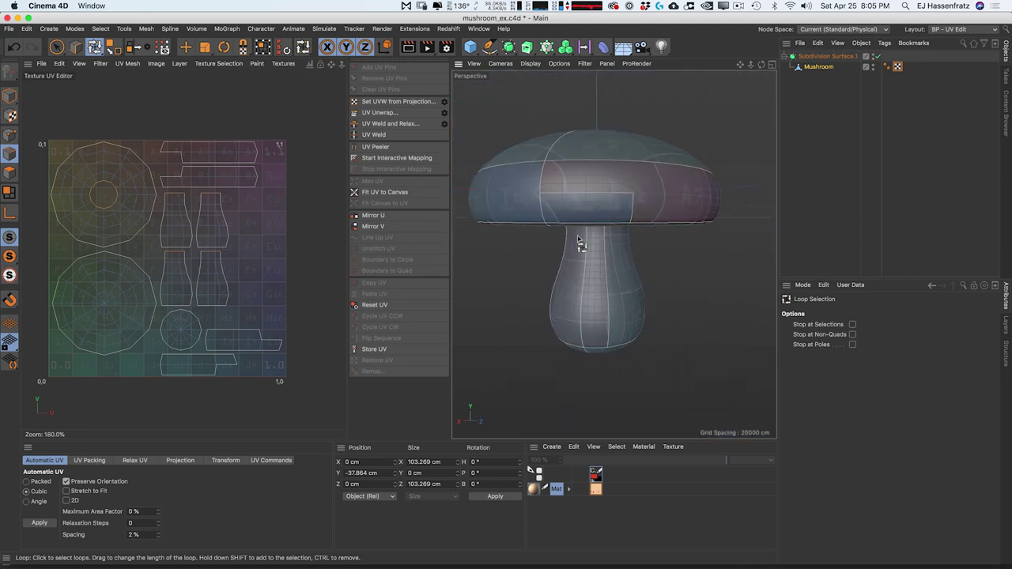
Step: Select the edge loop around the lower rim of the mushroom cap
alt+drag(609, 315, 589, 189)
alt+drag(673, 106, 599, 269)
alt+drag(621, 215, 559, 263)
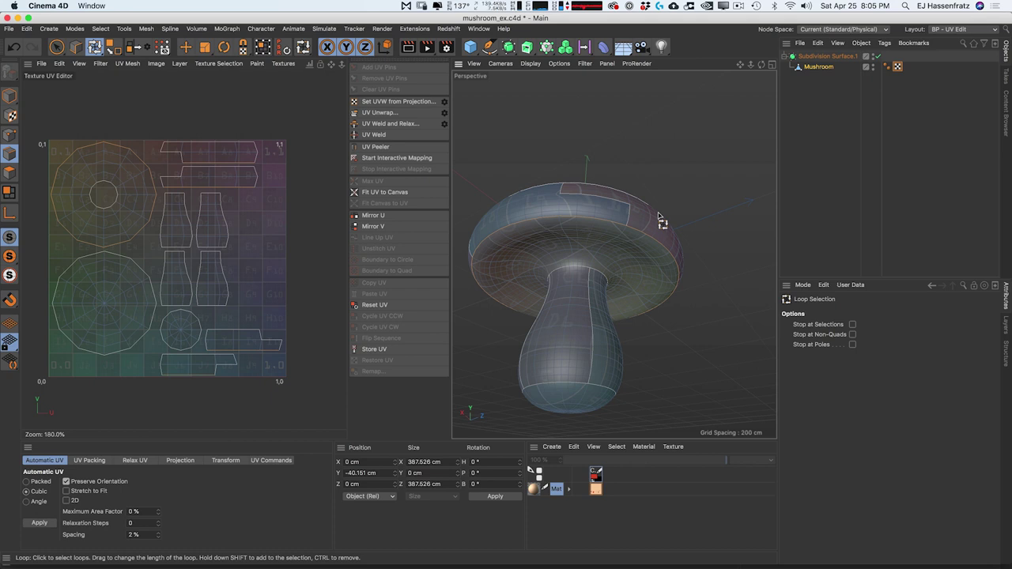
alt+drag(499, 234, 606, 305)
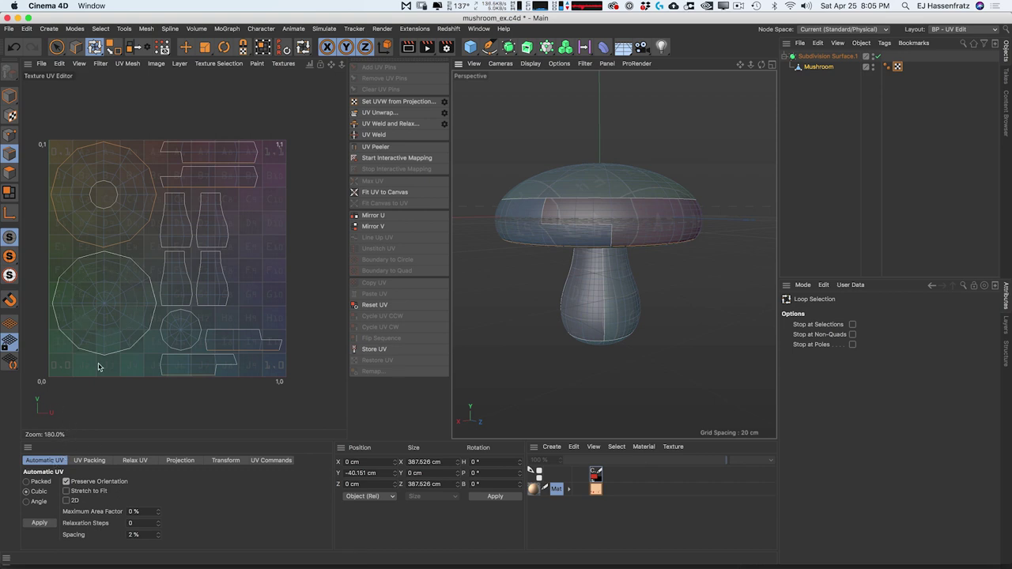
Step: Select all of the mushroom's polygons and apply the Packed automatic UV method
click(35, 482)
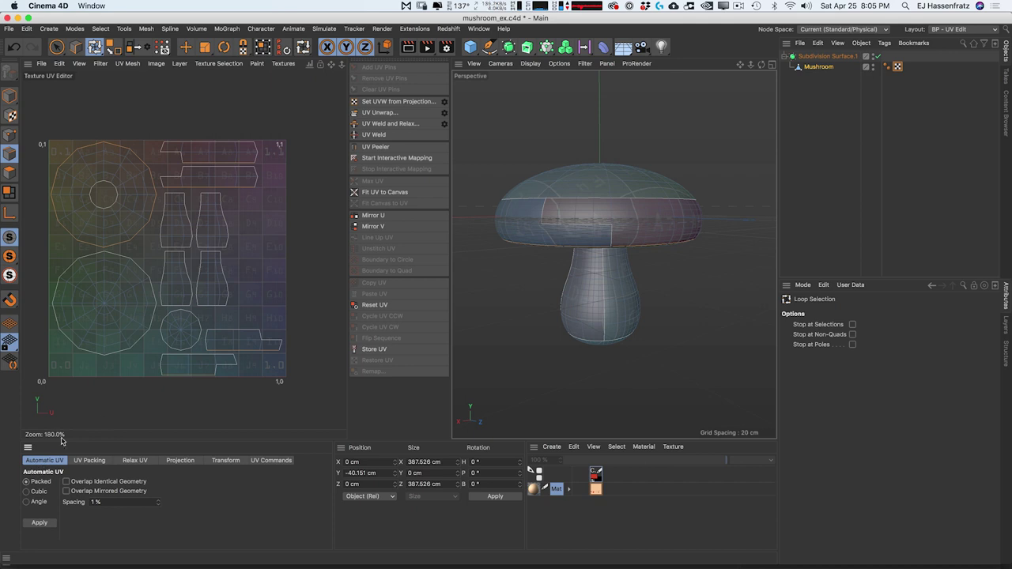
alt+drag(624, 294, 595, 311)
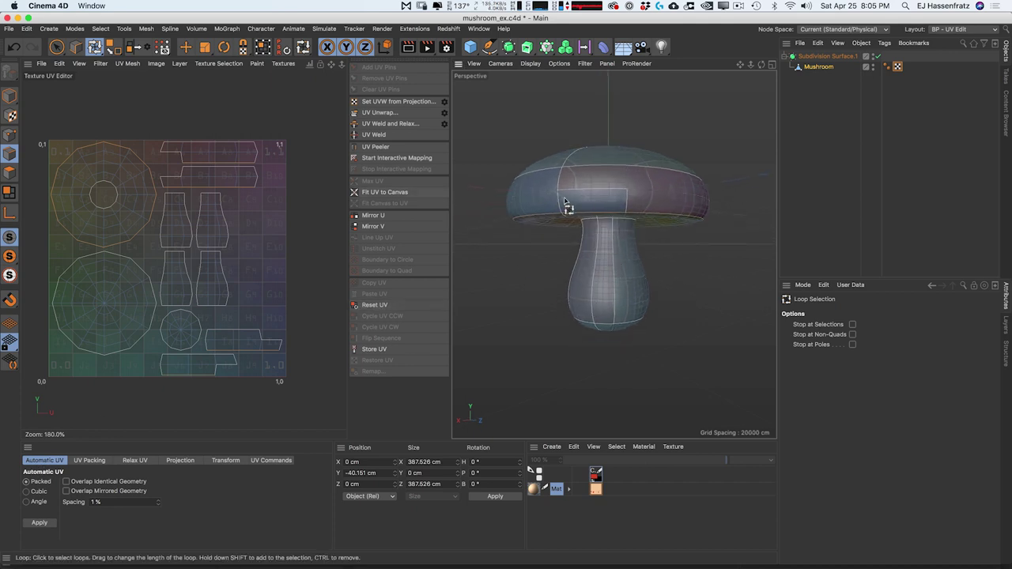
click(9, 172)
click(116, 228)
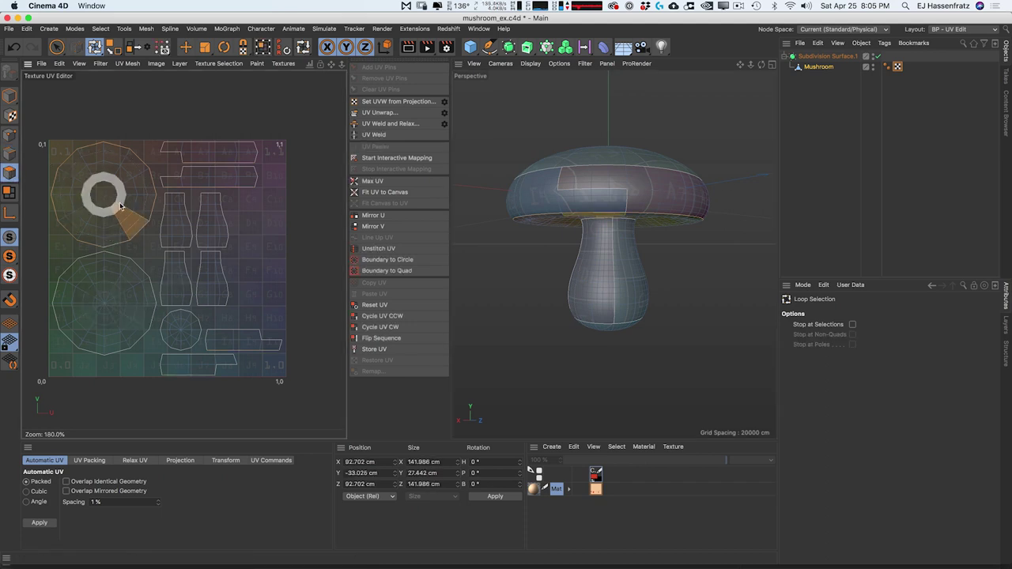
key(super+a)
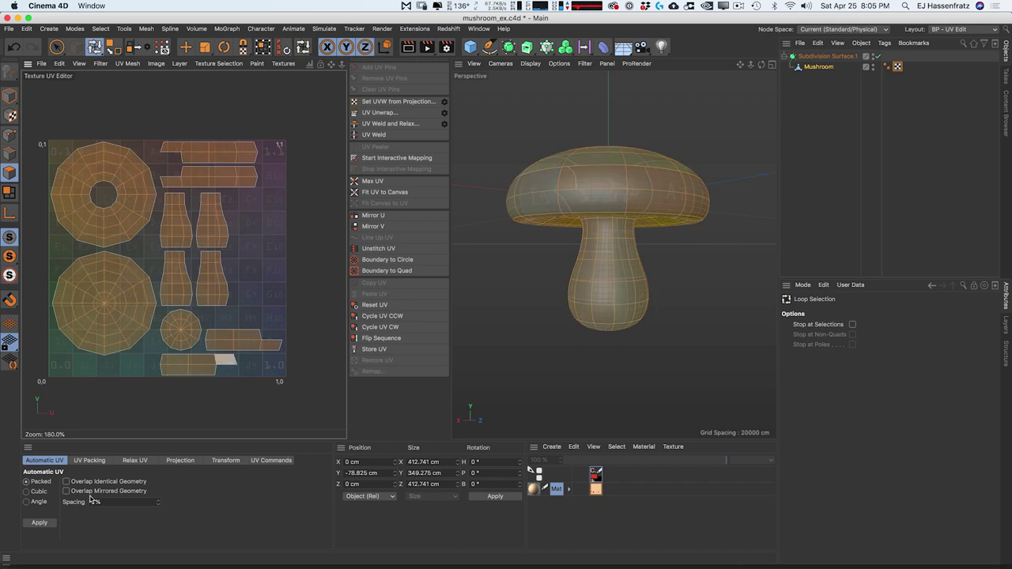
click(42, 523)
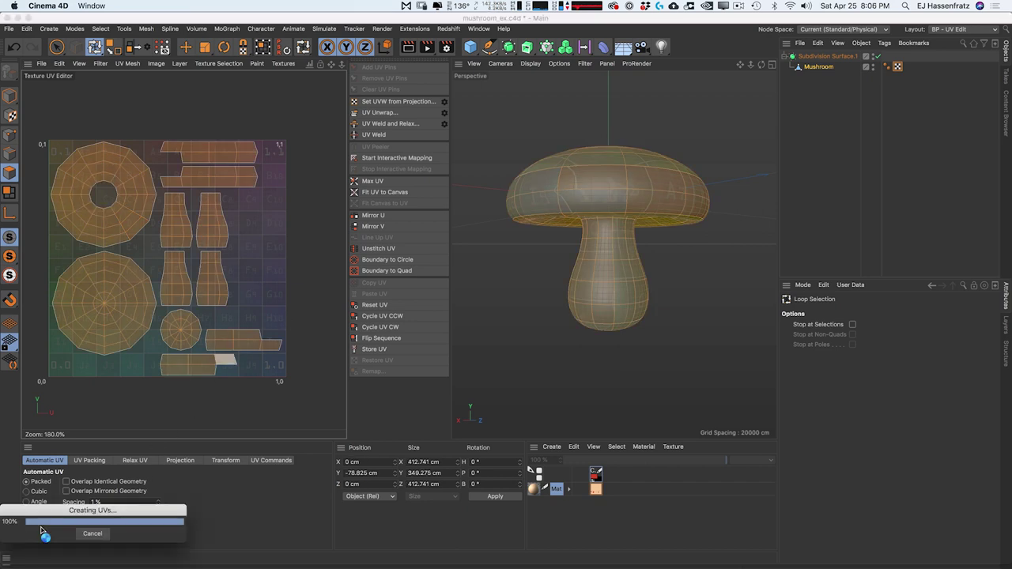
Step: Clear the selection, then pick a single polygon in the packed UV layout with Live Selection and locate it on the stem
key(super+shift+a)
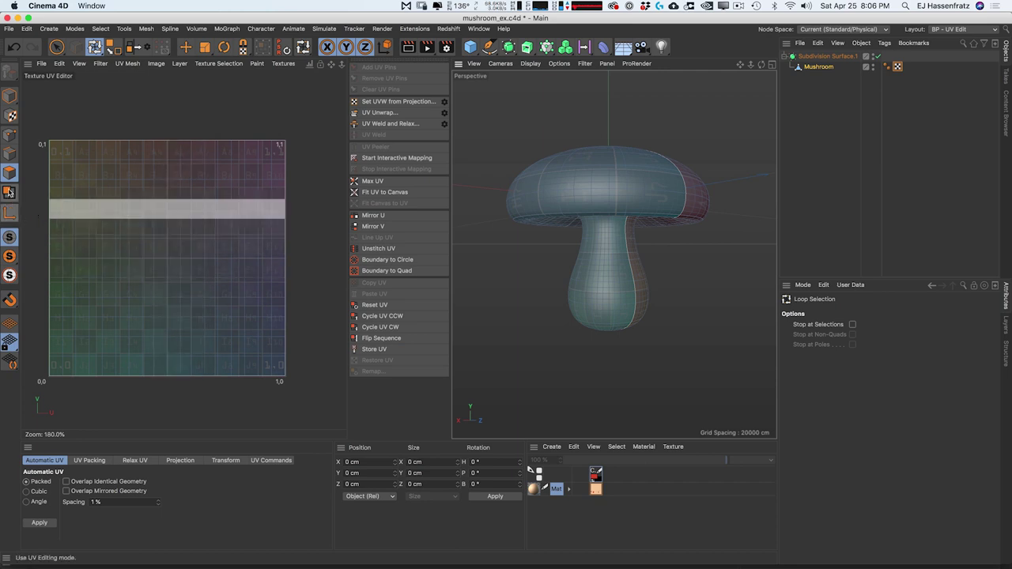
click(269, 232)
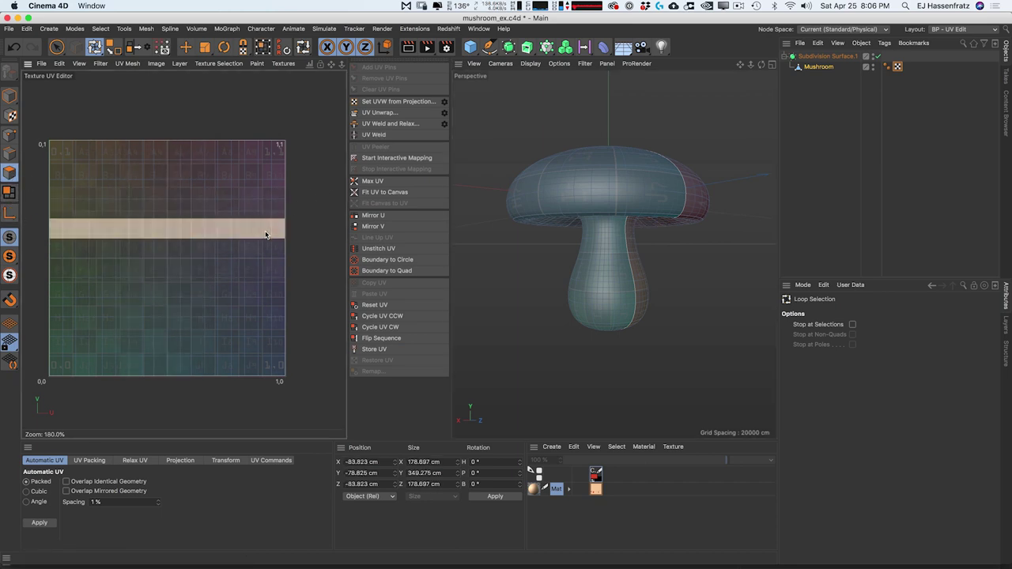
click(57, 47)
click(136, 254)
alt+drag(621, 226, 830, 193)
alt+right_drag(641, 218, 673, 208)
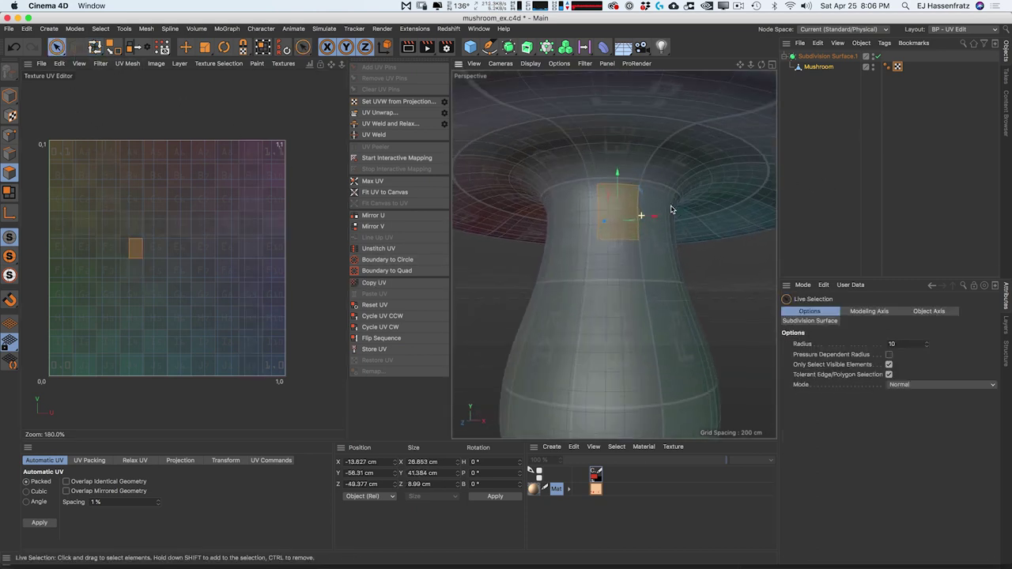
alt+middle_drag(632, 207, 614, 256)
alt+drag(614, 255, 629, 177)
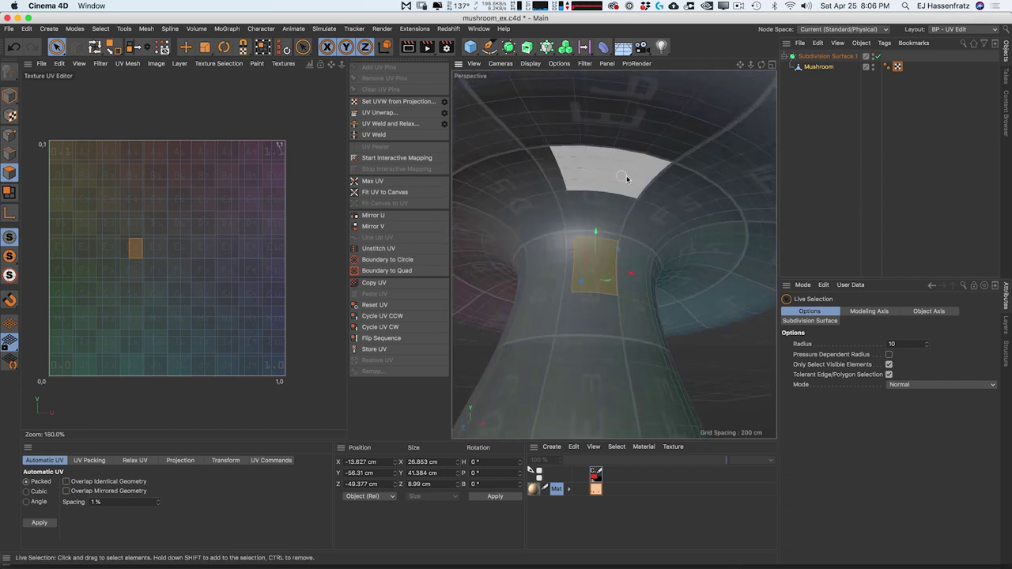
Step: Select one polygon on the side of the cap to locate it in the packed UV layout
alt+right_drag(629, 177, 597, 194)
alt+drag(597, 194, 605, 232)
scroll(605, 231, up, 5)
click(585, 220)
scroll(582, 210, down, 2)
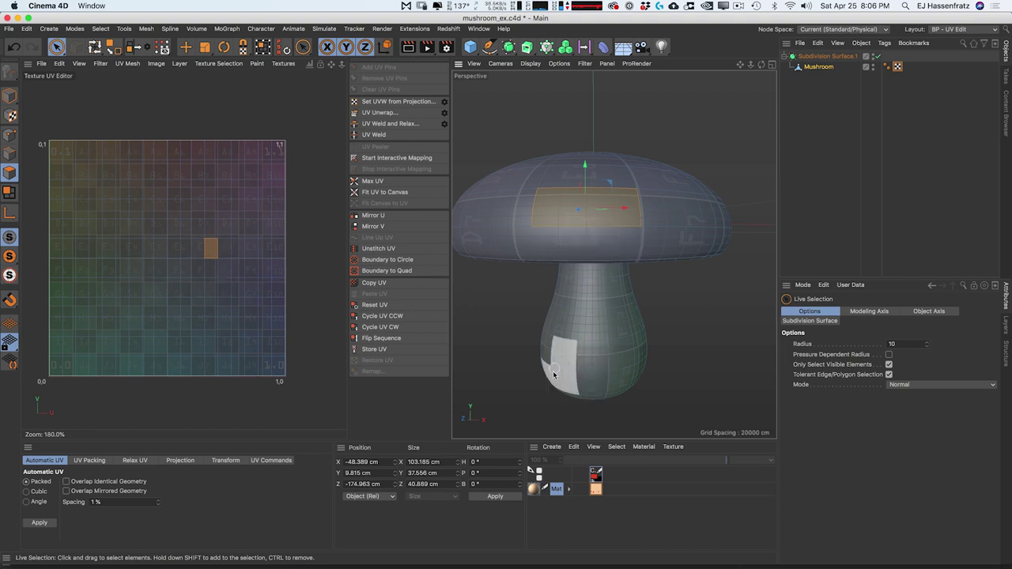
Step: Select all polygons of the mushroom and apply the Angle automatic UV method
key(super+a)
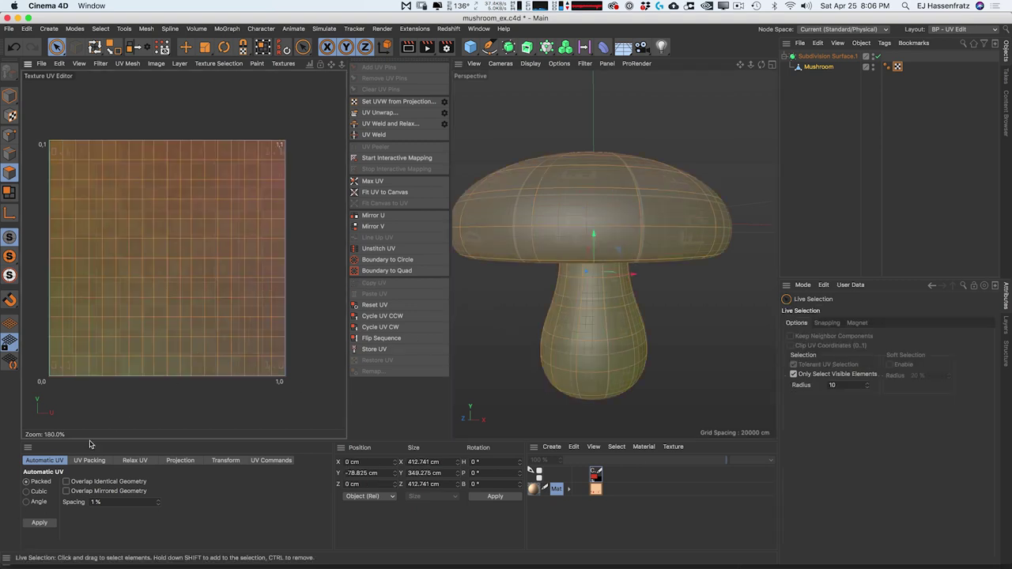
click(26, 501)
click(39, 523)
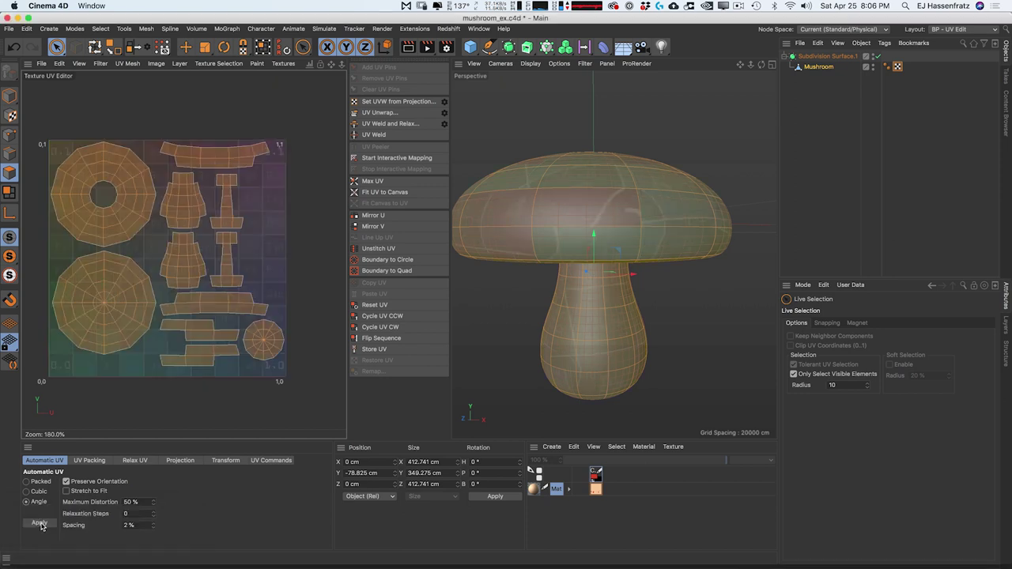
alt+drag(641, 251, 475, 328)
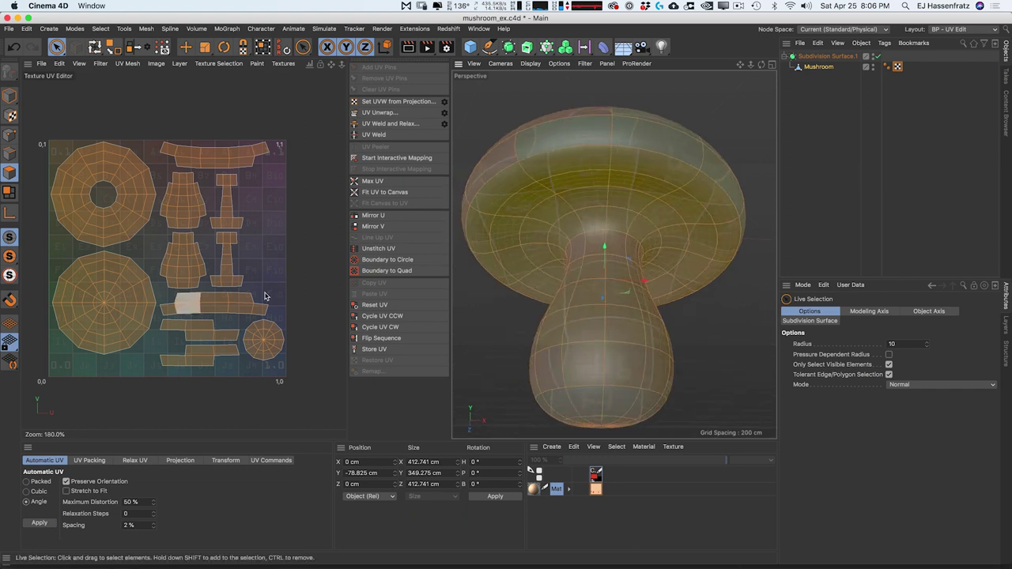
Step: Delete the mushroom's existing UVW tag and deselect the object
alt+drag(670, 285, 578, 332)
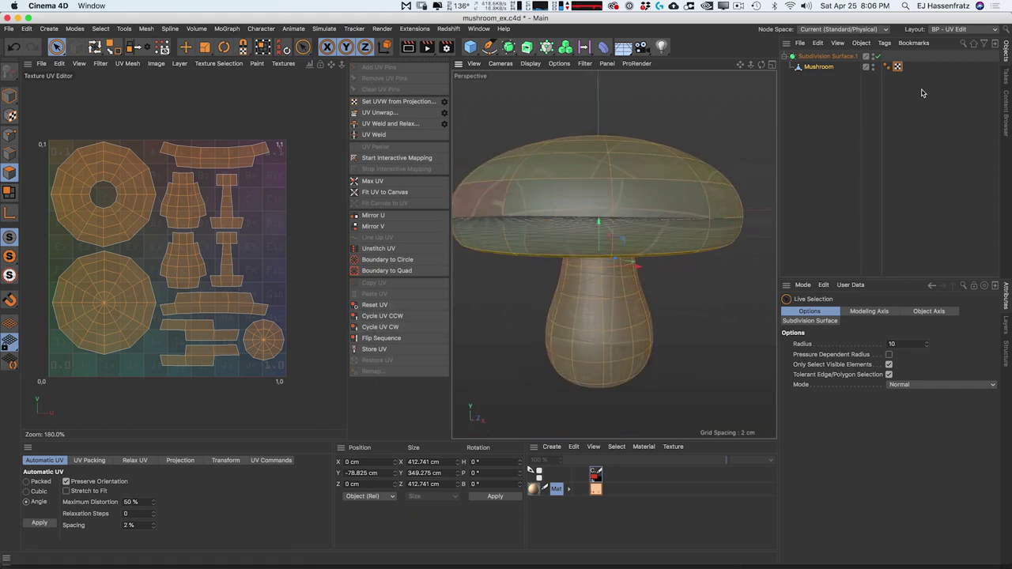
click(897, 66)
key(Delete)
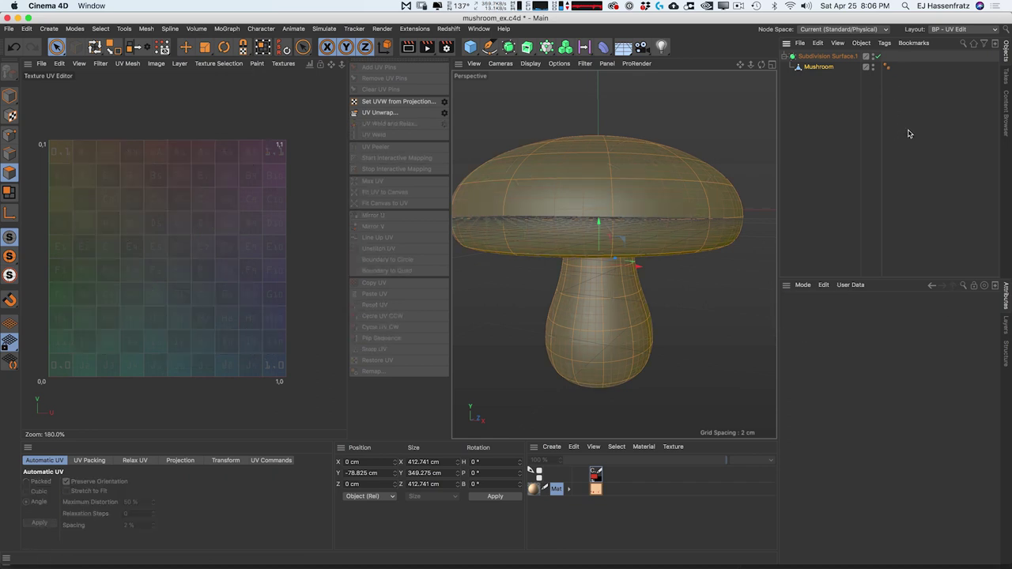
click(908, 133)
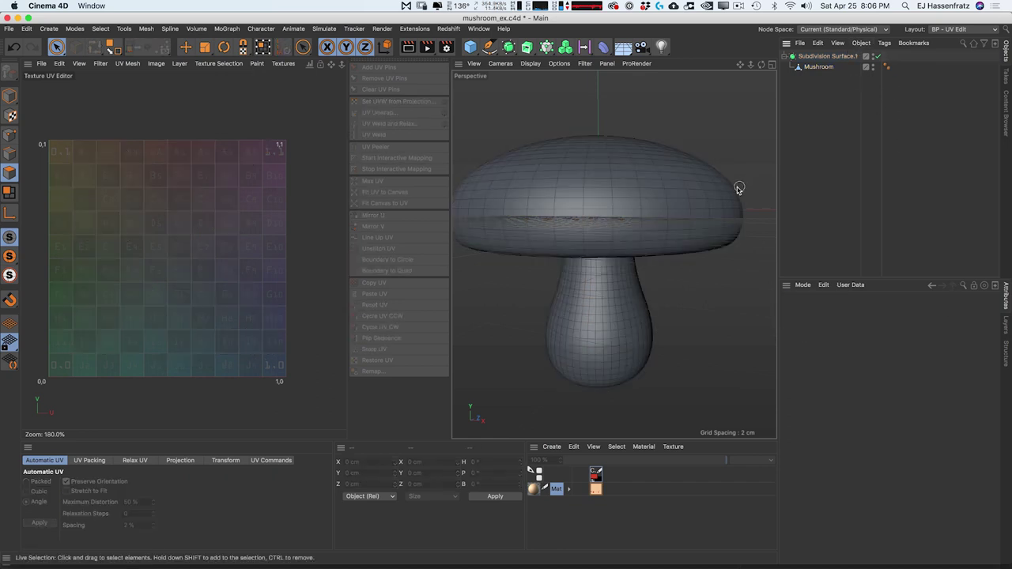
scroll(635, 181, down, 1)
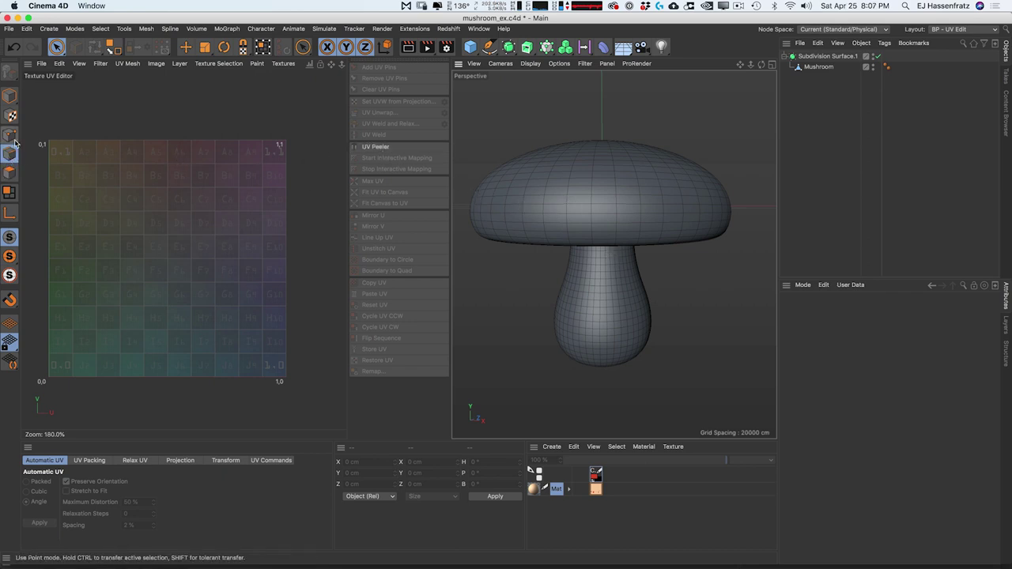
Step: Loop-select the edge ring around the outer underside of the mushroom's cap and unwrap the UVs along that seam
click(814, 67)
alt+drag(614, 282, 589, 214)
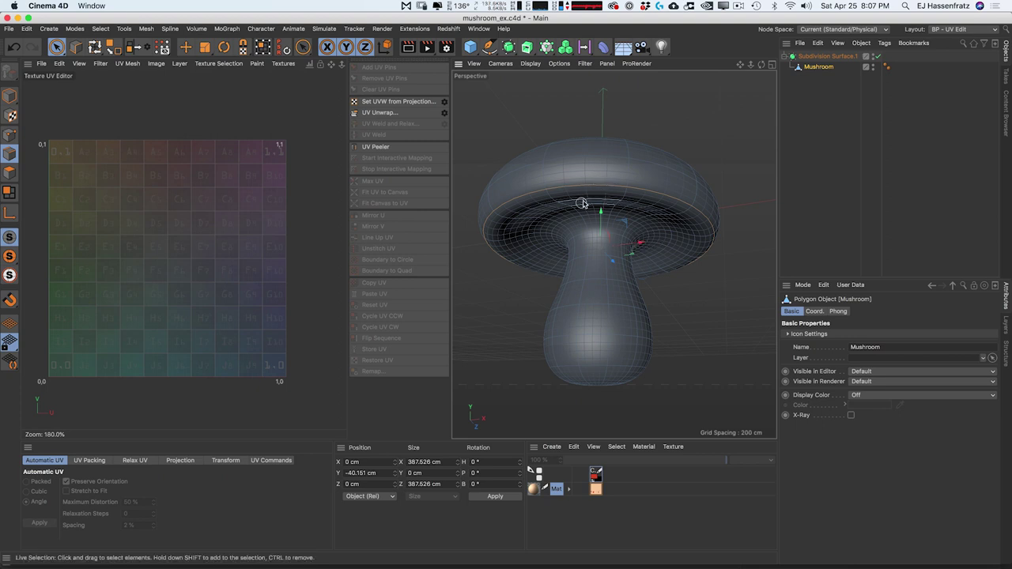
alt+drag(582, 204, 560, 197)
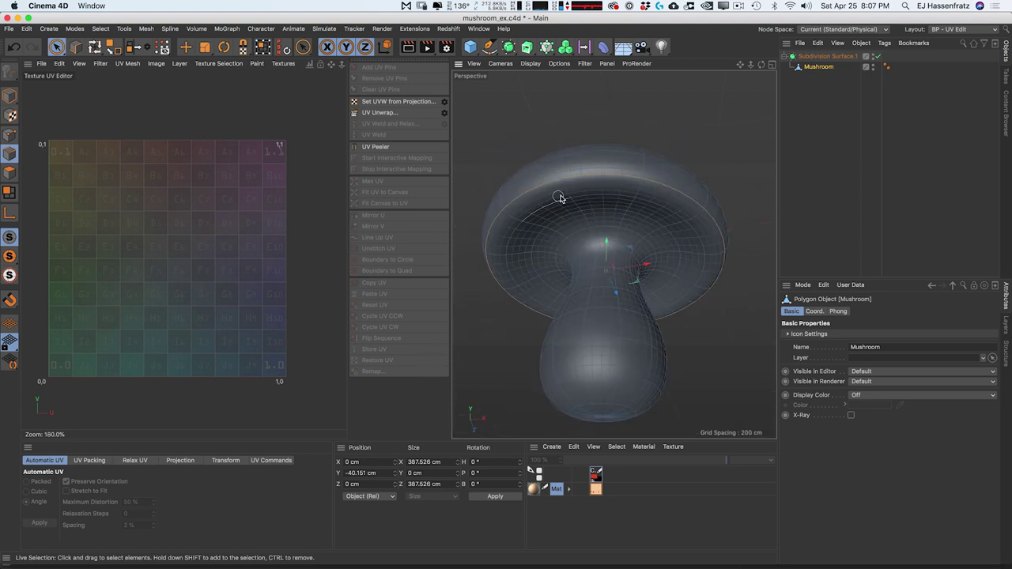
key(u)
key(l)
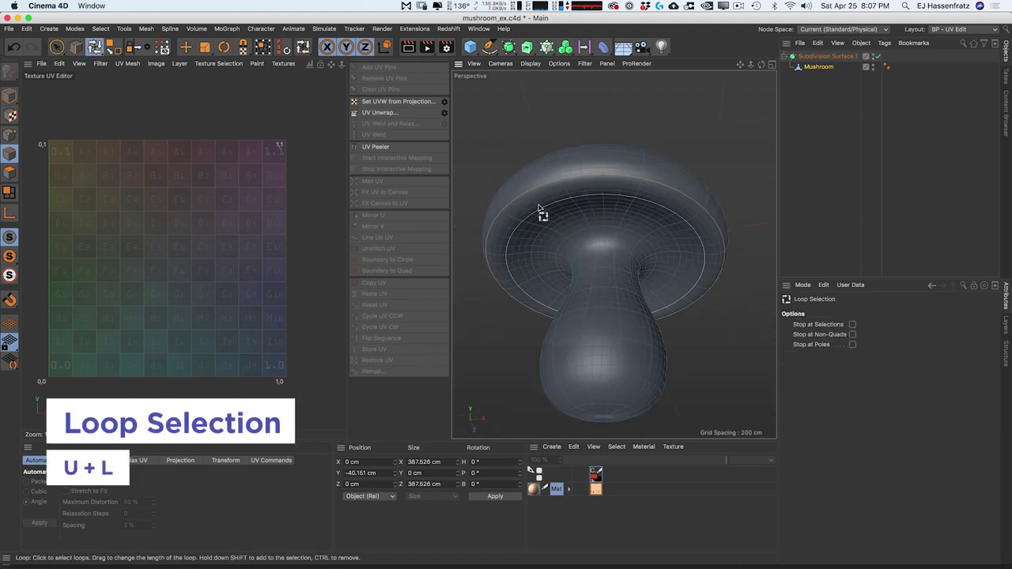
alt+drag(581, 203, 602, 219)
alt+drag(520, 204, 551, 293)
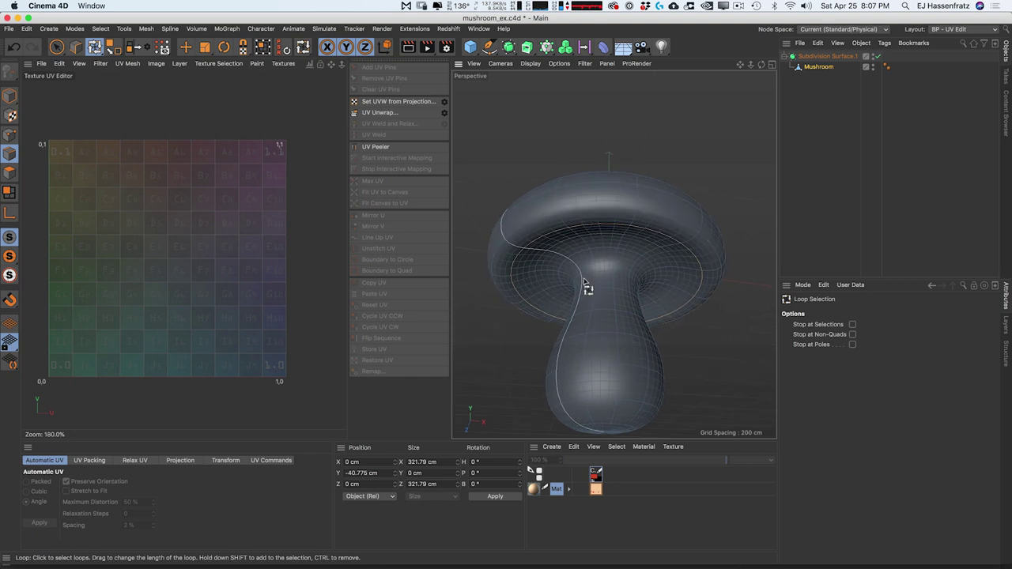
alt+drag(605, 267, 531, 243)
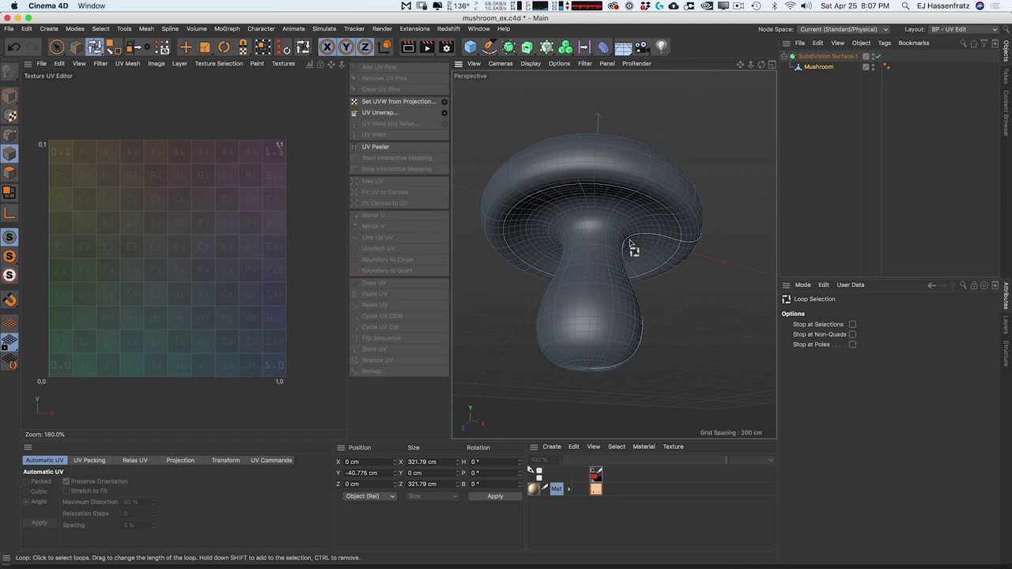
click(614, 187)
click(383, 113)
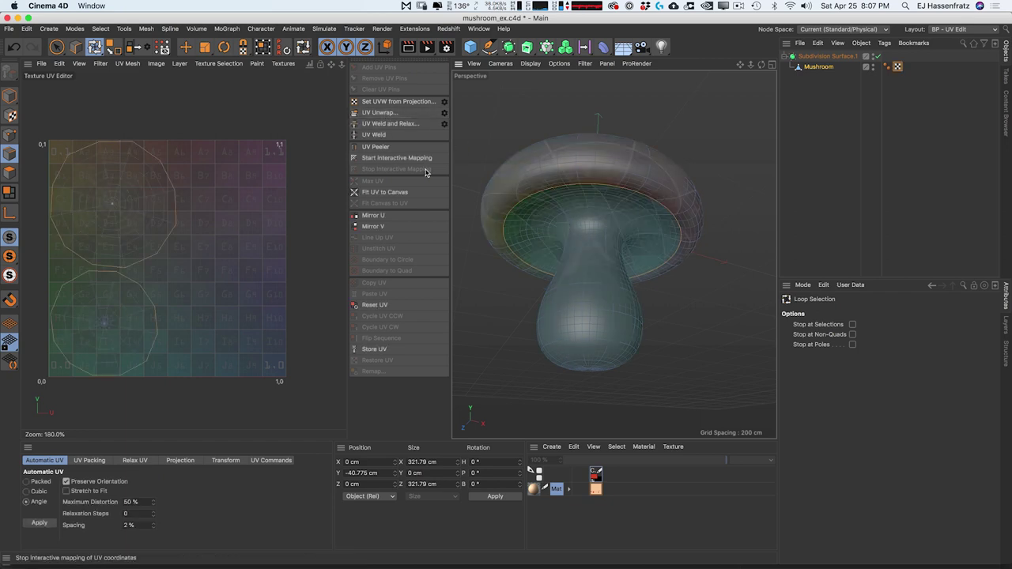
Step: Switch to polygon mode and select all of the mushroom's polygons to display its UV islands
alt+drag(606, 172, 637, 245)
click(10, 172)
key(ctrl+a)
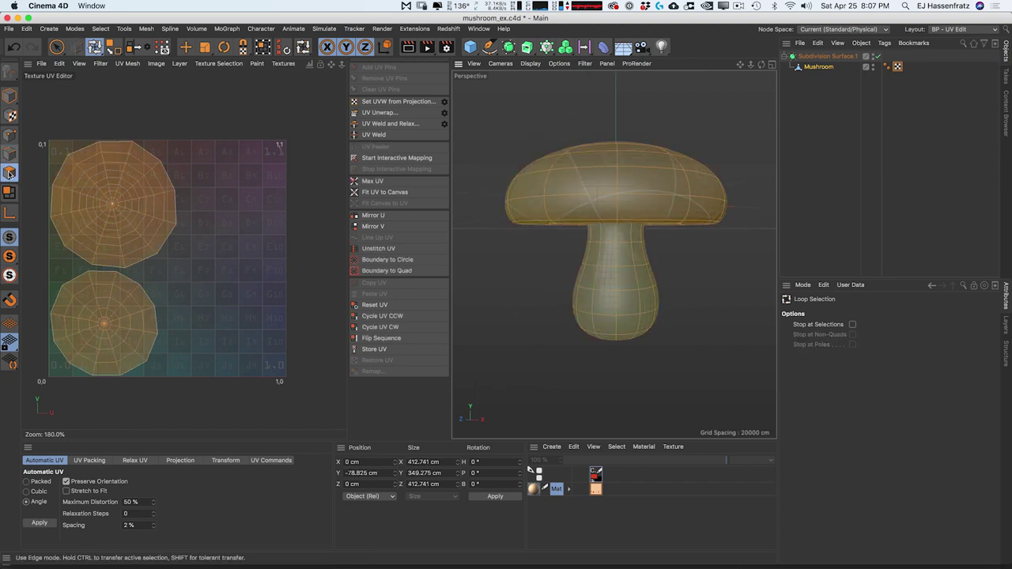
Step: Select the cap's whole UV island with Live Selection and compare its polygons with the cap on the model
click(56, 46)
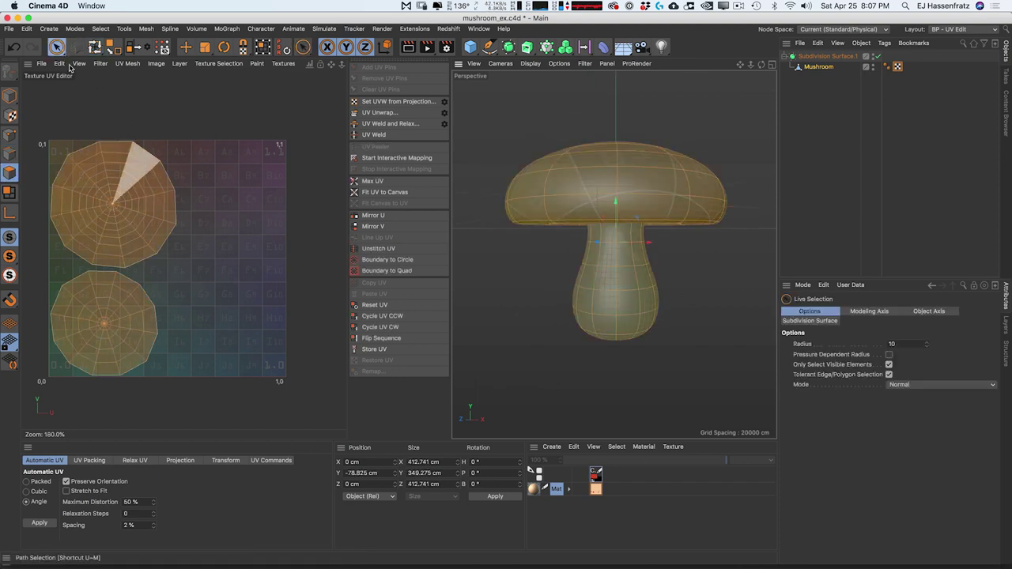
double_click(158, 233)
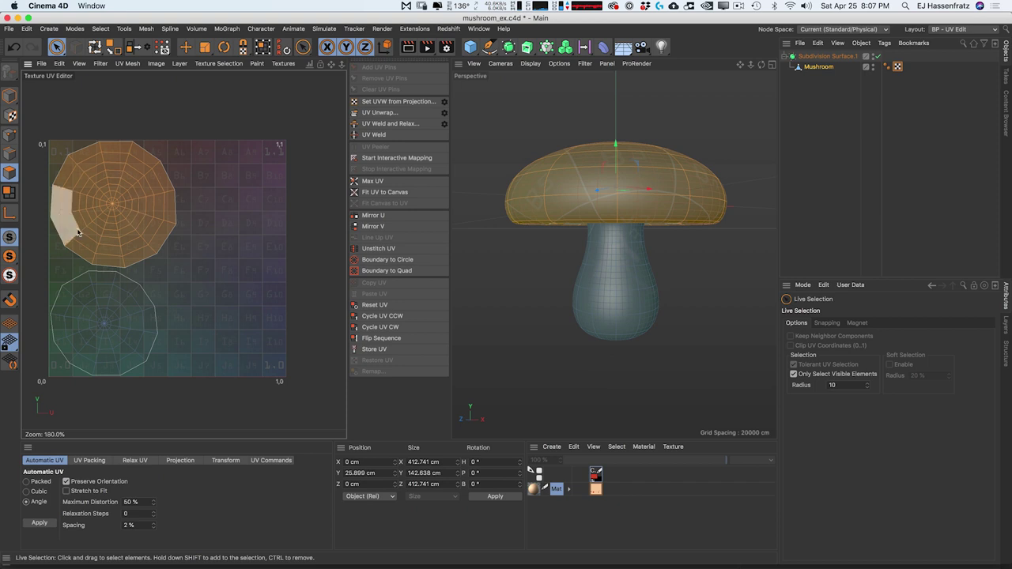
alt+drag(655, 211, 656, 154)
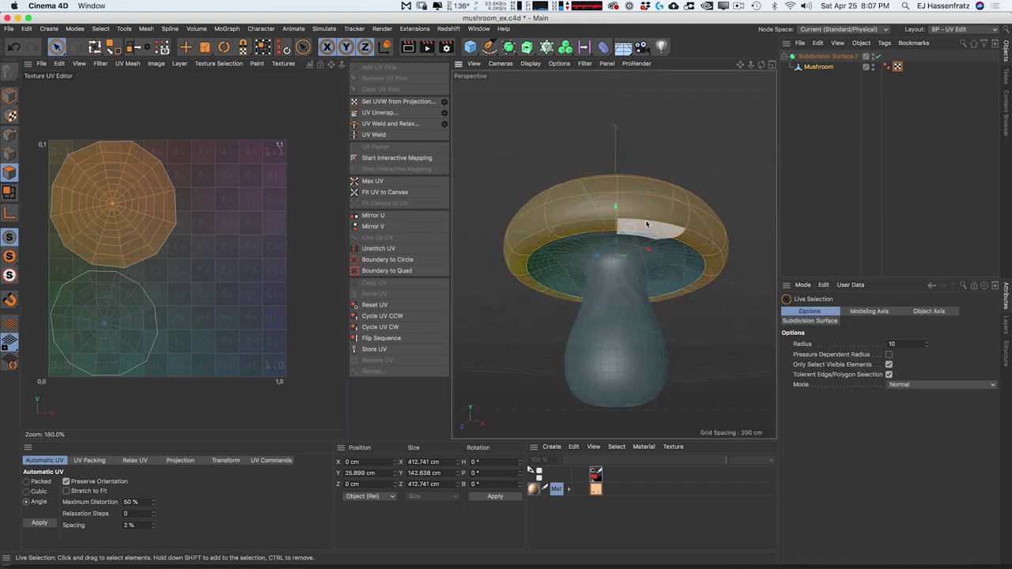
alt+drag(623, 211, 613, 347)
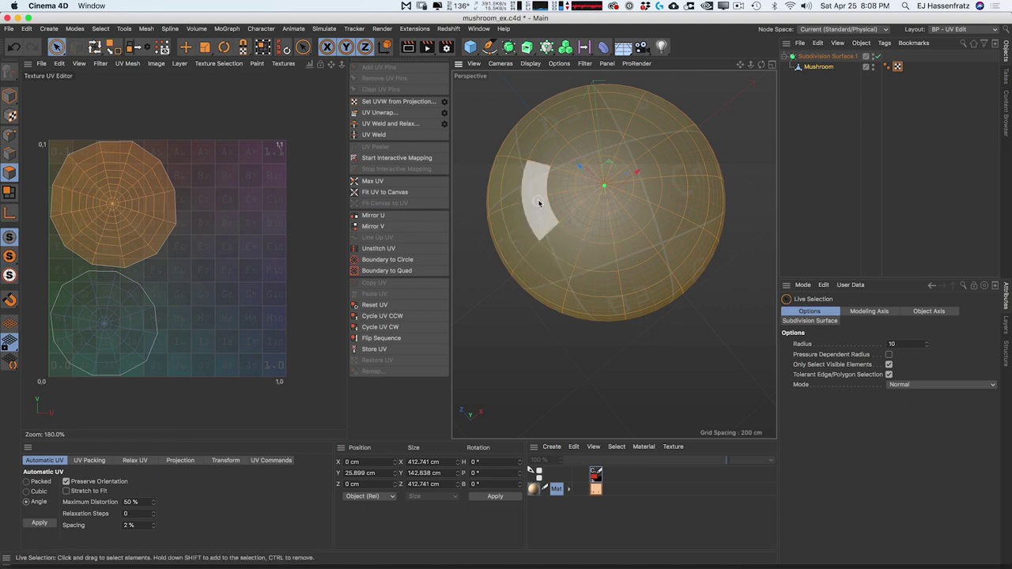
alt+drag(553, 227, 566, 233)
alt+middle_drag(622, 209, 621, 238)
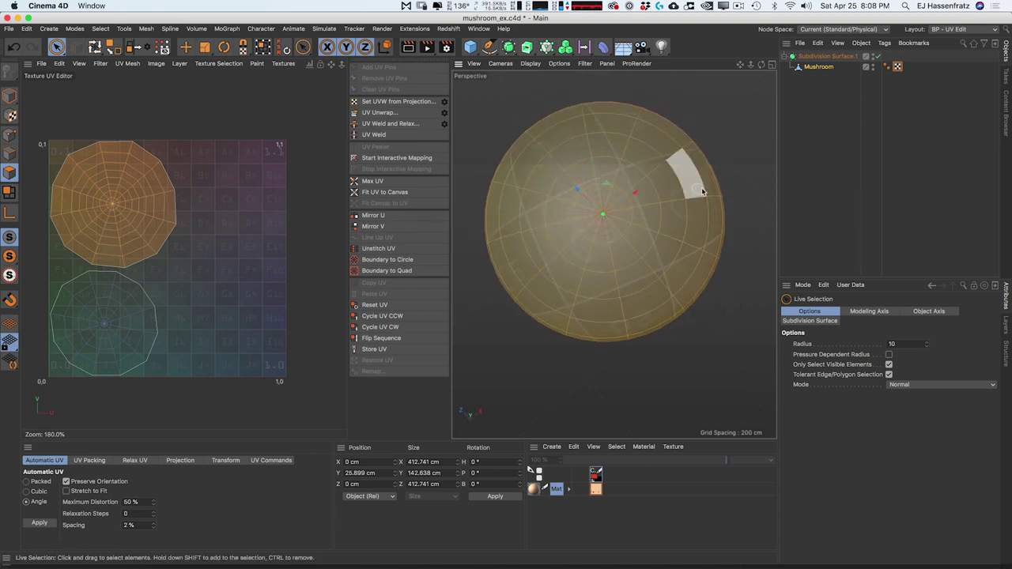
Step: Set the opacity of the UV Map background texture in the Texture UV Editor to 41%
click(79, 63)
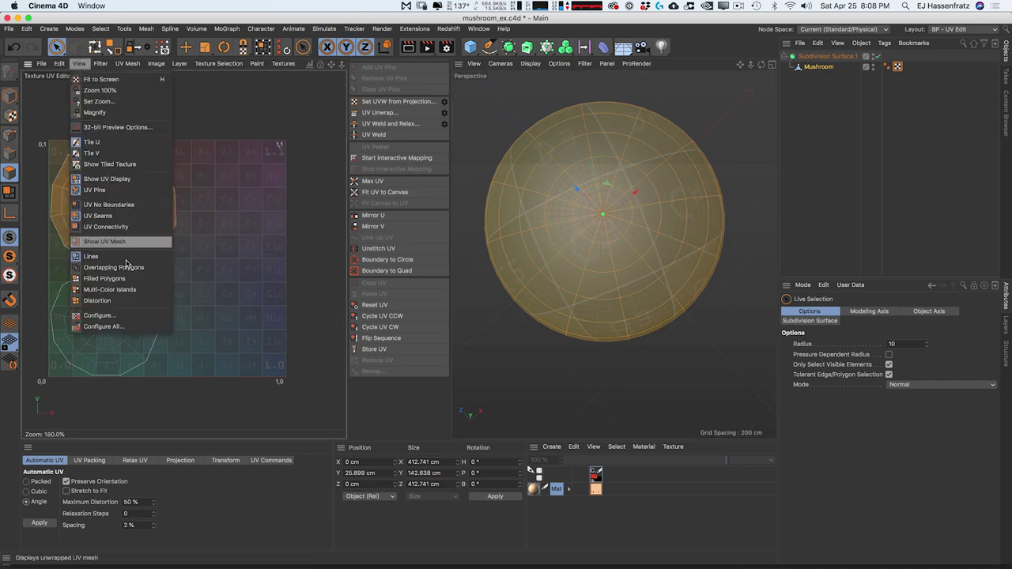
click(128, 316)
drag(895, 348, 917, 346)
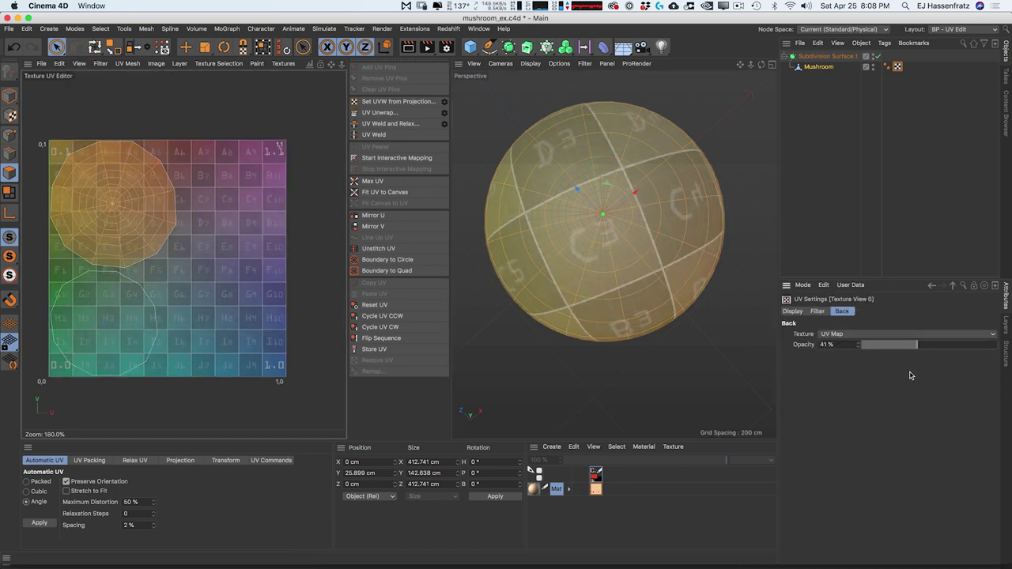
Step: Clear the selection, then select one polygon on the cap and locate it in the UV layout
click(709, 328)
alt+drag(622, 318, 573, 277)
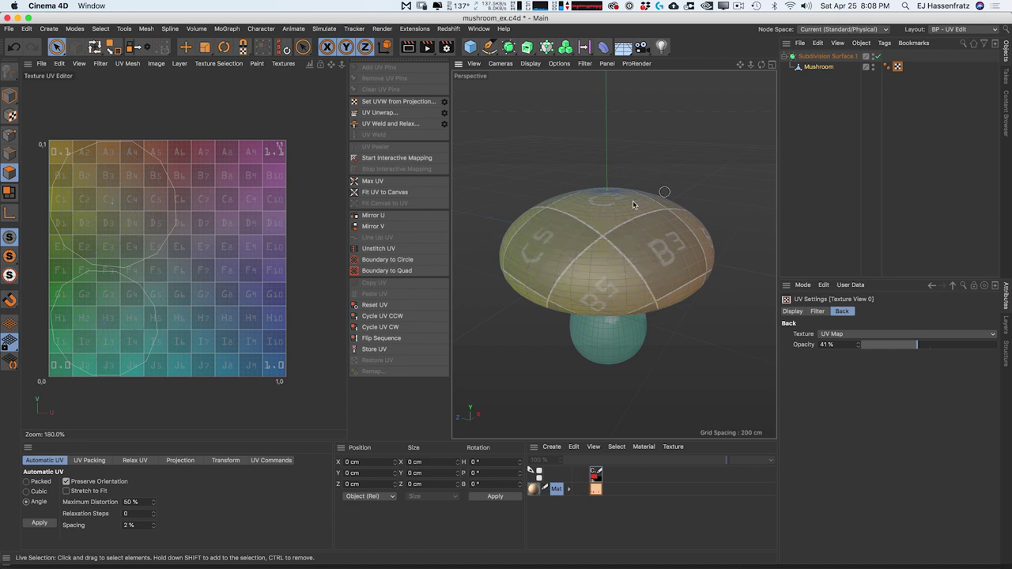
click(578, 259)
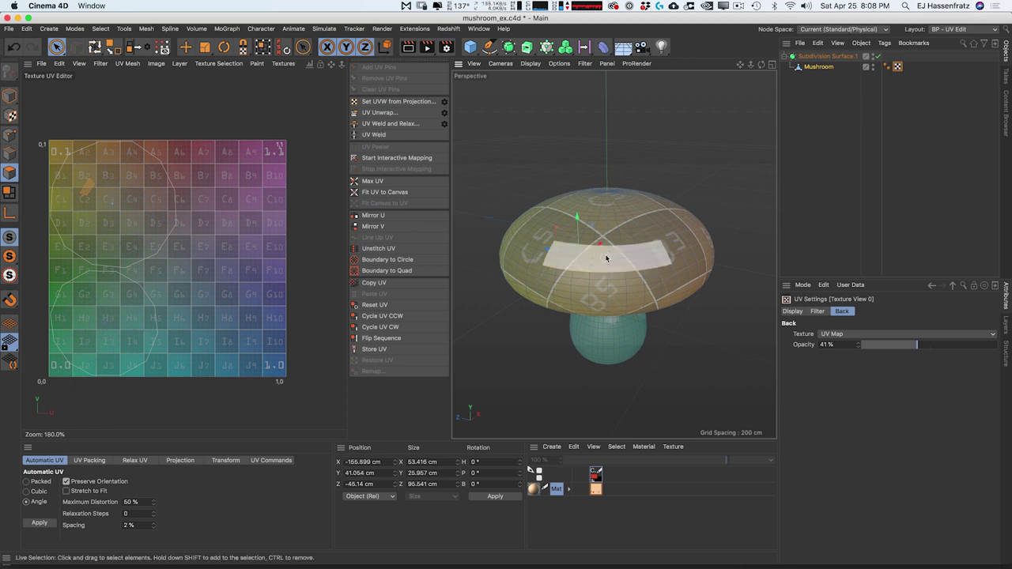
scroll(86, 190, up, 5)
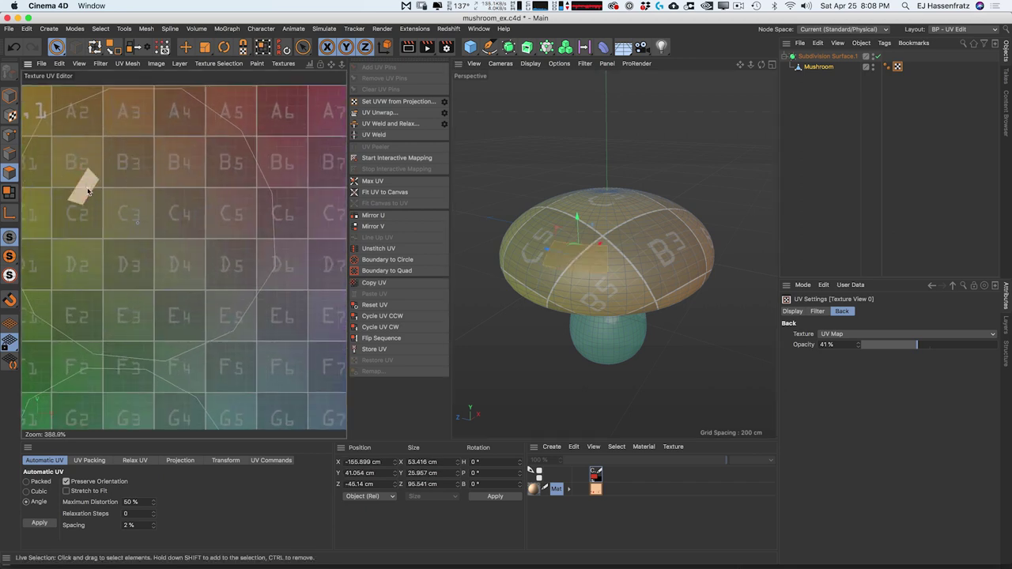
scroll(111, 194, down, 4)
alt+drag(582, 262, 599, 248)
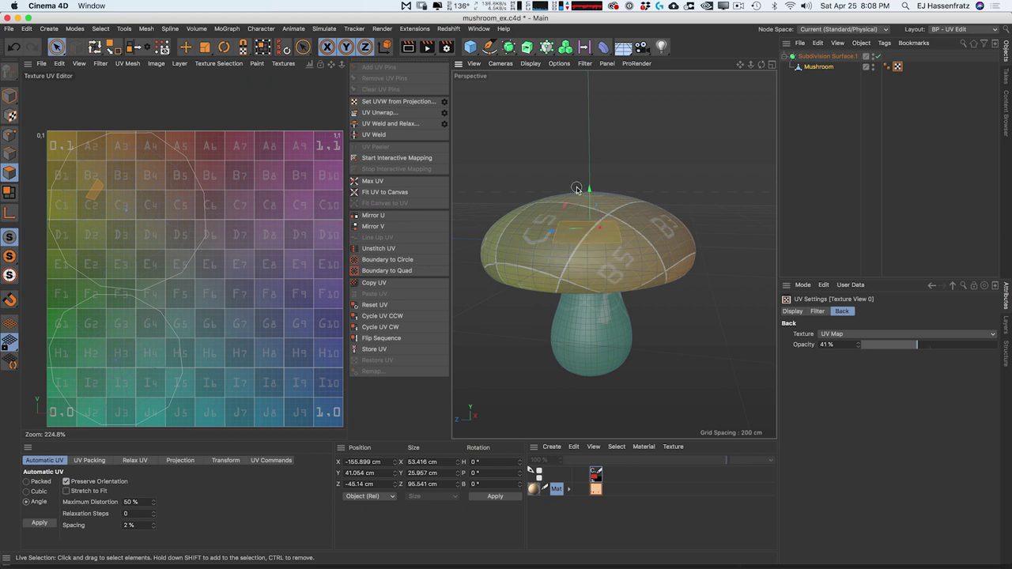
Step: Select the stem's whole UV island and examine how the UV map texture stretches along the stem
double_click(143, 366)
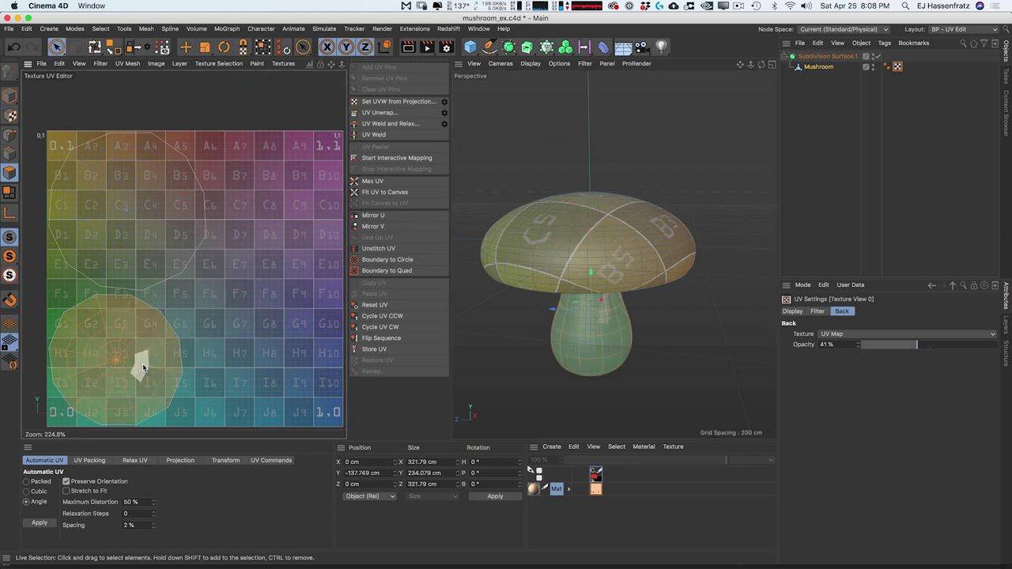
scroll(597, 327, up, 10)
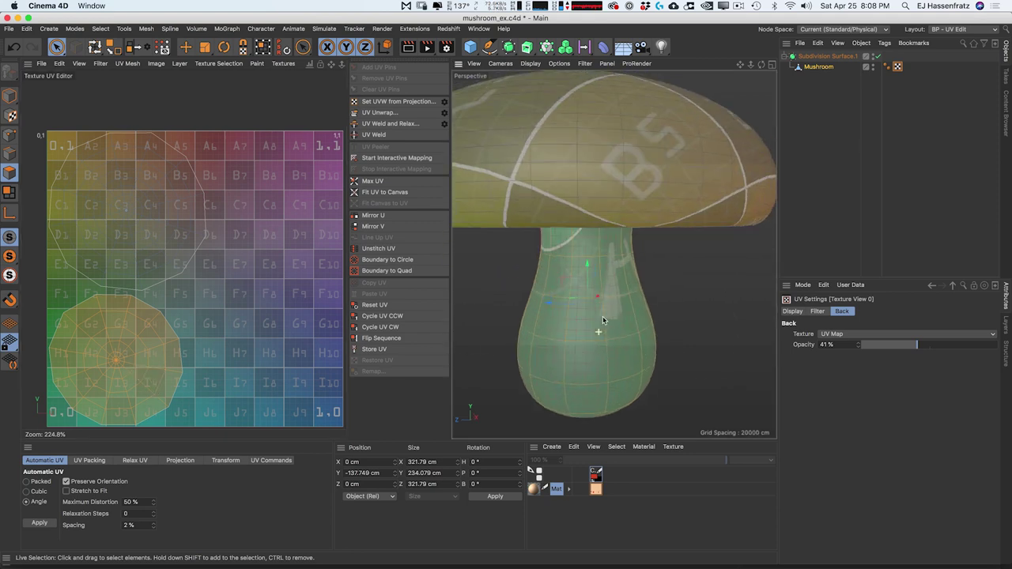
alt+middle_drag(592, 323, 596, 302)
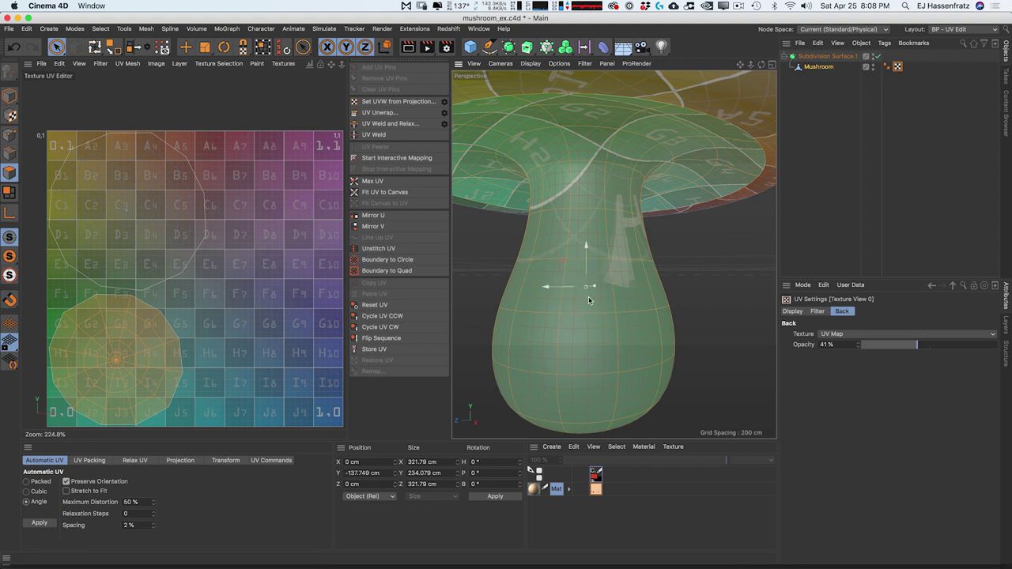
alt+drag(588, 297, 548, 293)
alt+drag(569, 362, 616, 244)
alt+middle_drag(616, 245, 626, 373)
alt+drag(626, 373, 600, 272)
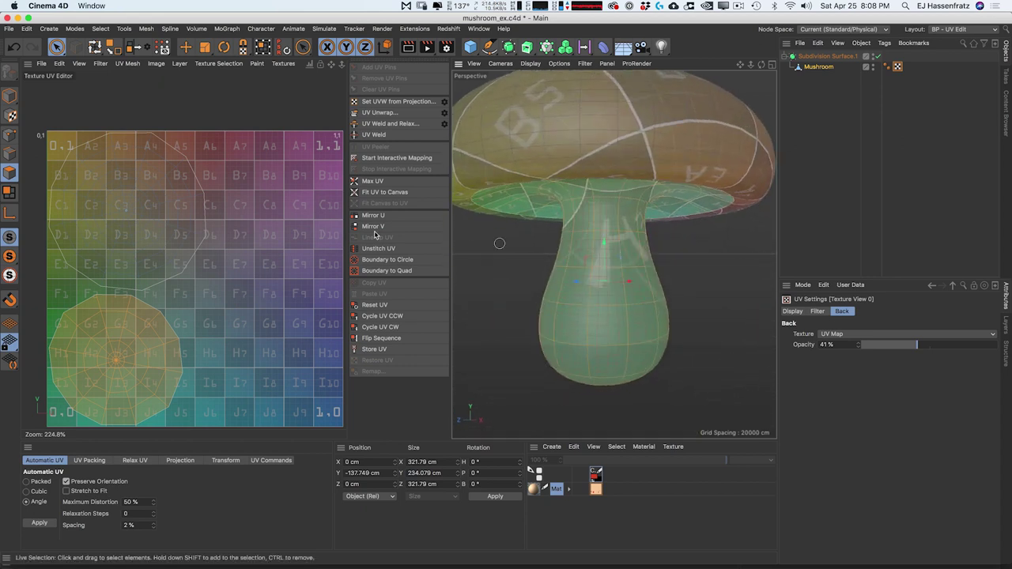
Step: Loop-select the edge ring where the stem meets the cap's underside and unwrap the UVs again with this seam
alt+drag(602, 223, 574, 194)
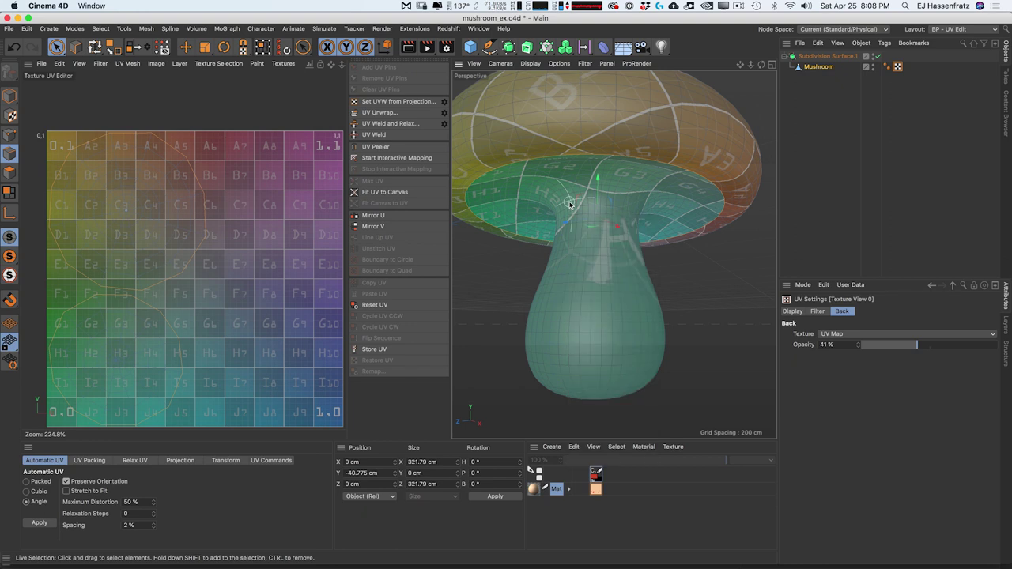
key(u)
key(l)
mouse_move(592, 206)
alt+mouse_down()
mouse_move(619, 219)
mouse_move(592, 203)
alt+mouse_up()
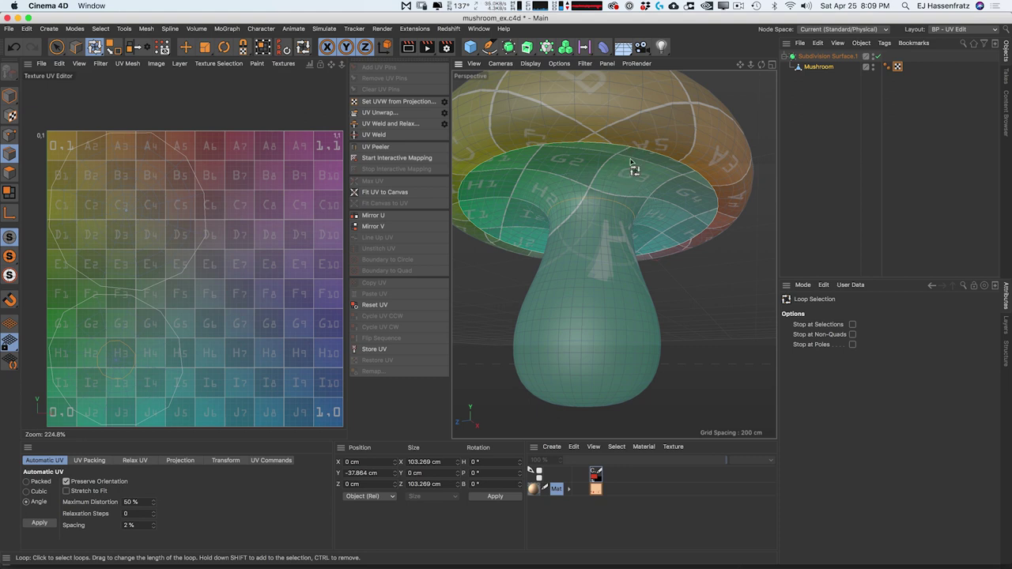
alt+drag(601, 205, 605, 219)
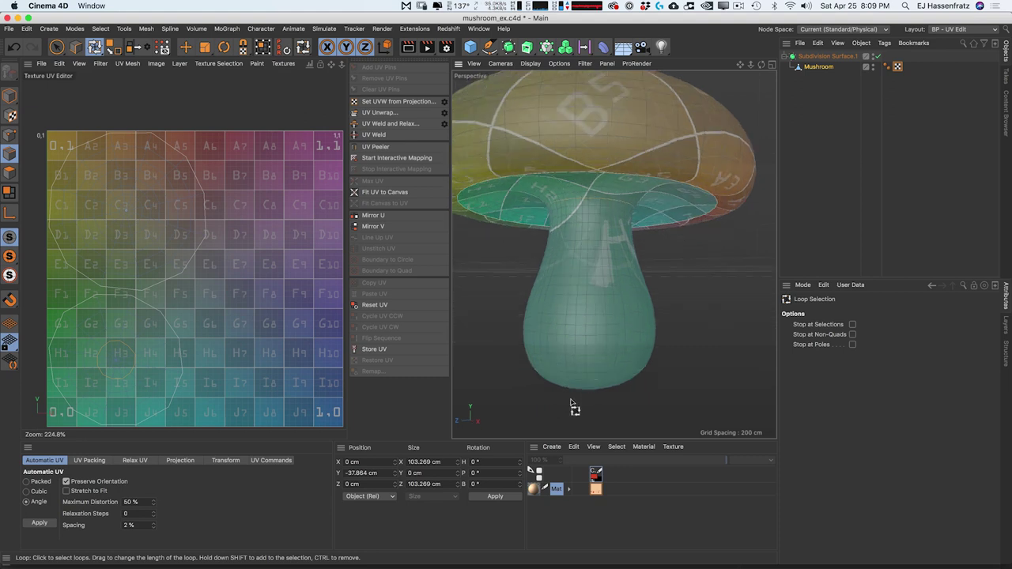
mouse_move(594, 219)
alt+mouse_down()
mouse_move(594, 240)
mouse_move(581, 212)
mouse_move(574, 267)
mouse_move(599, 255)
mouse_move(603, 226)
alt+mouse_up()
scroll(574, 268, down, 4)
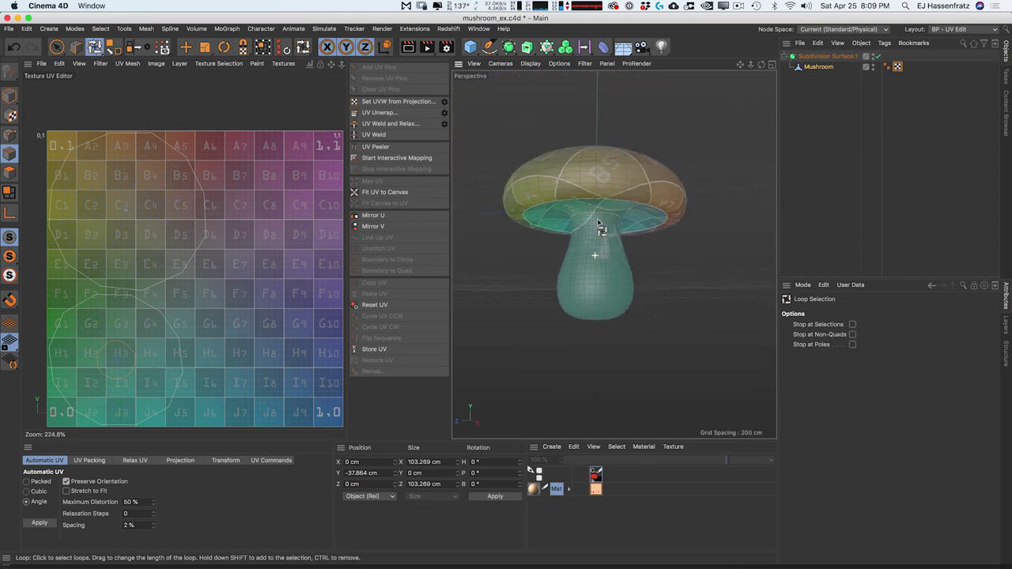
scroll(598, 228, up, 4)
scroll(601, 225, up, 3)
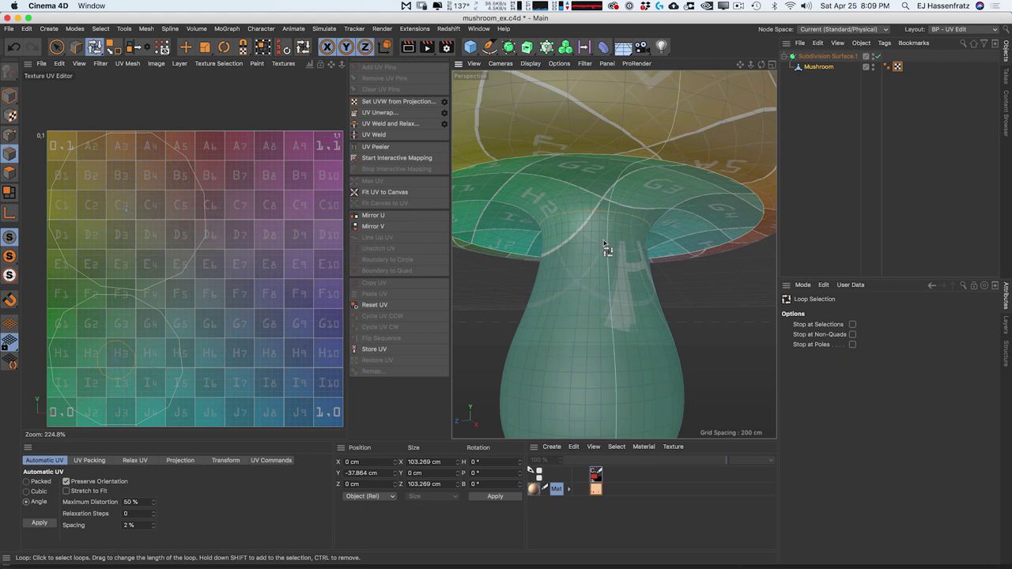
click(386, 113)
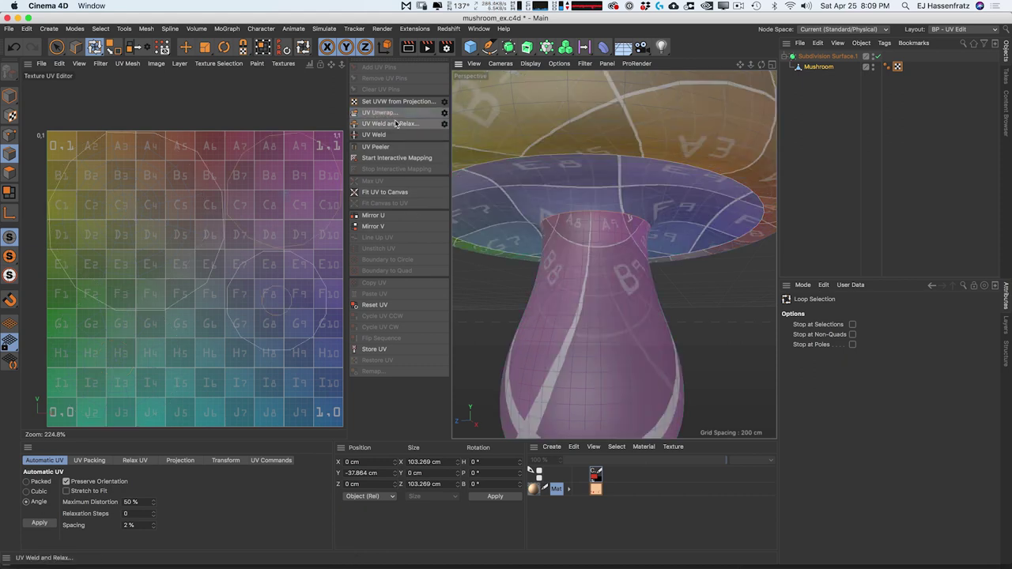
alt+drag(611, 242, 605, 219)
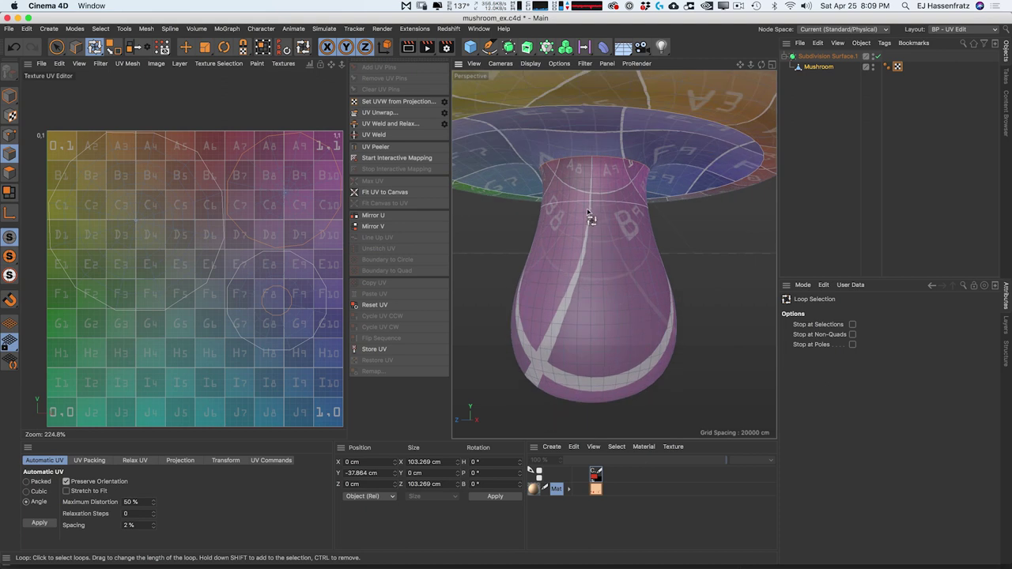
alt+drag(582, 312, 573, 203)
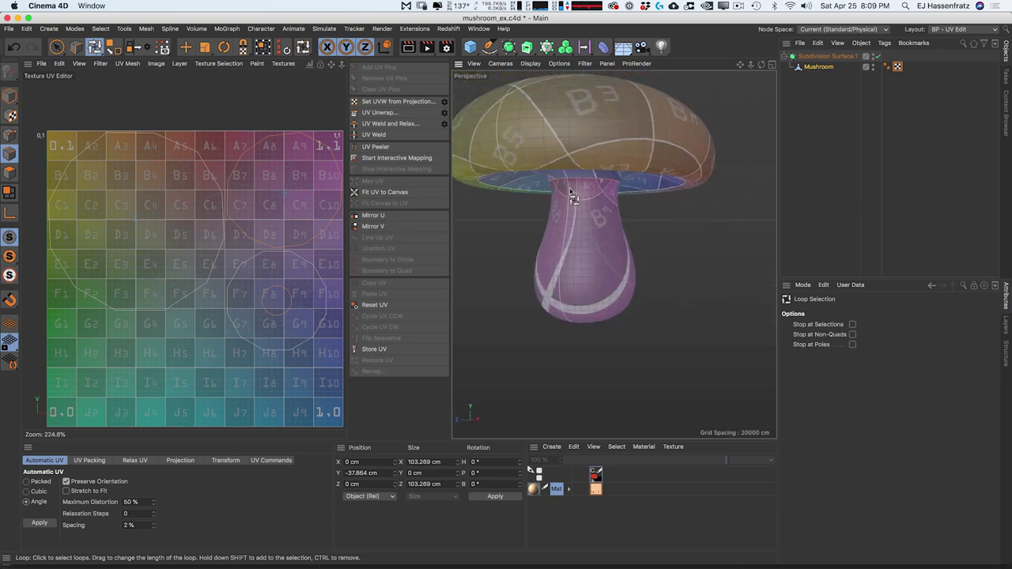
alt+drag(585, 253, 576, 299)
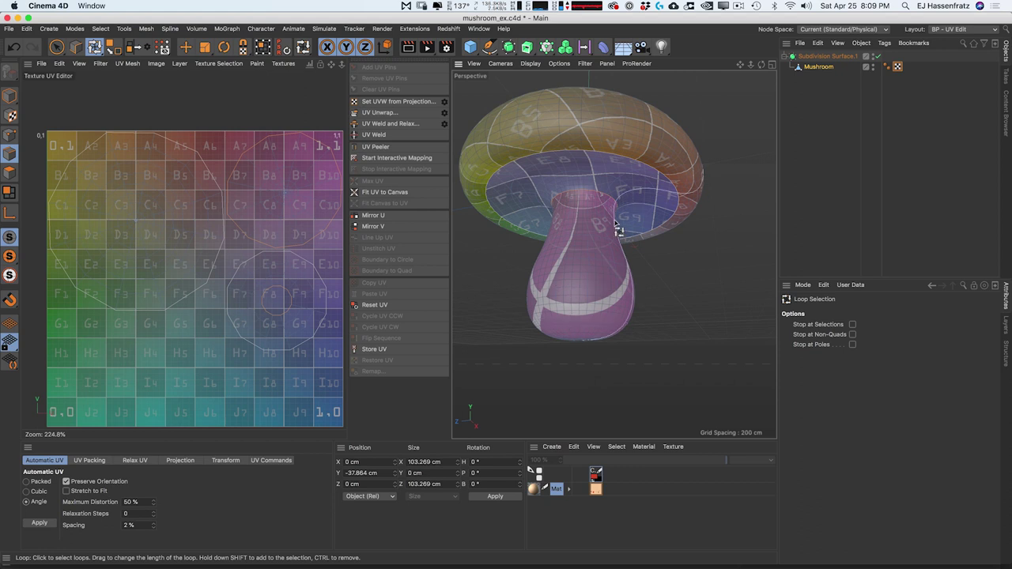
Step: Add the edge ring around the underside of the stem's base to the seam selection
alt+drag(599, 274, 566, 362)
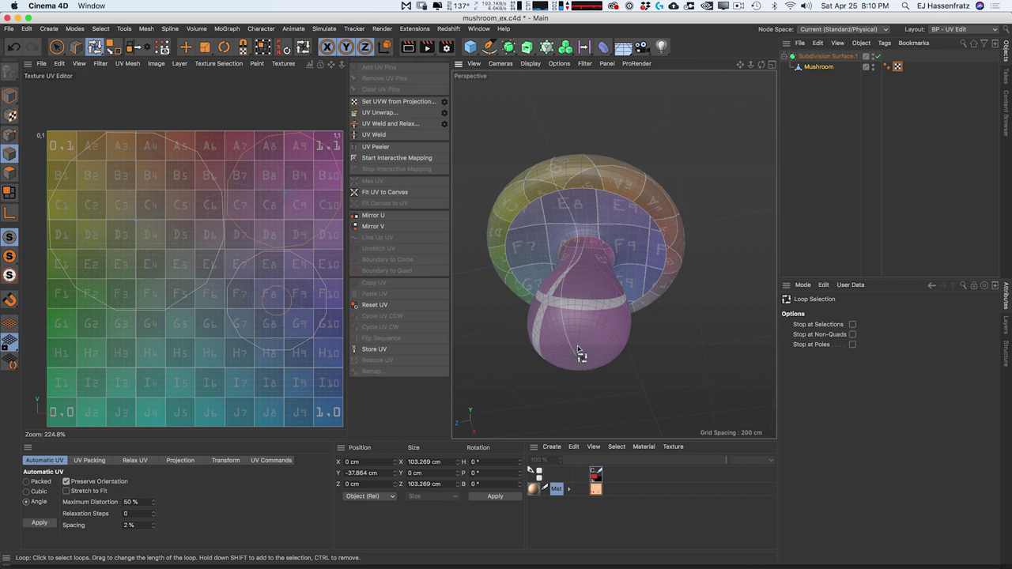
click(588, 361)
scroll(587, 361, up, 6)
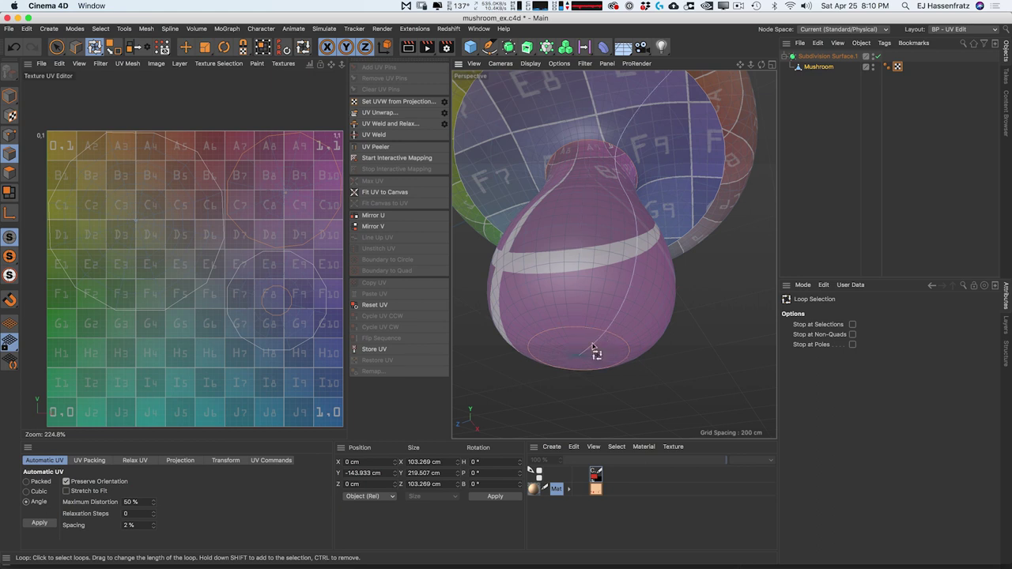
Step: Enable Stop at Selections for Loop Selection and add one vertical edge loop along the stem between the two selected rings
alt+drag(573, 245, 436, 207)
alt+drag(692, 120, 668, 111)
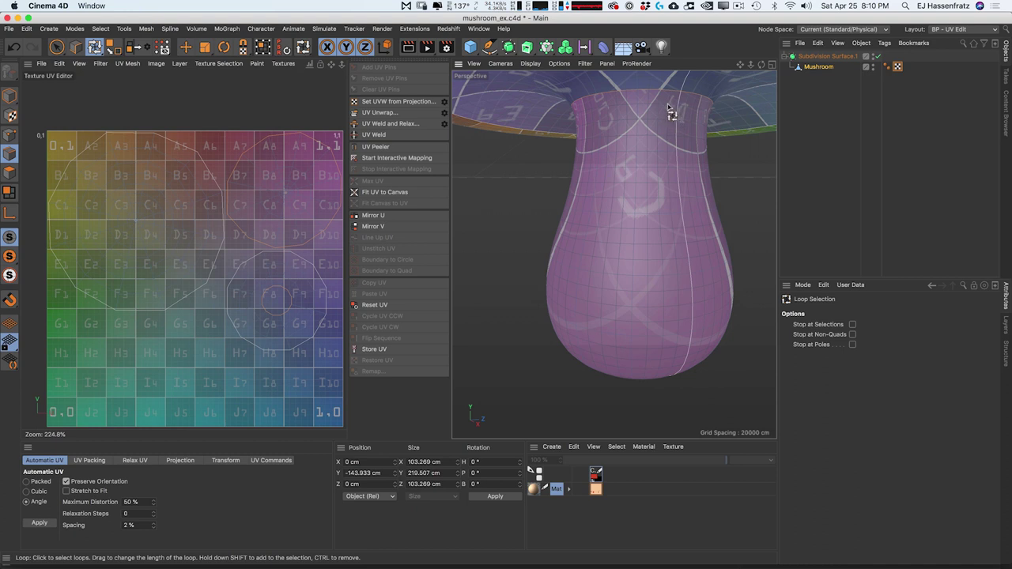
alt+drag(677, 154, 649, 161)
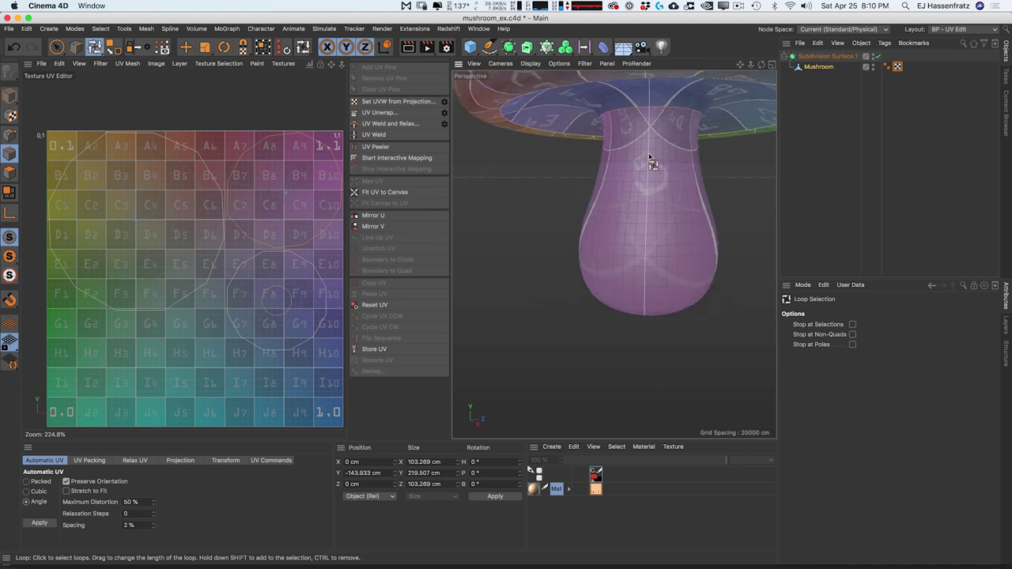
alt+drag(536, 160, 885, 227)
scroll(549, 256, down, 5)
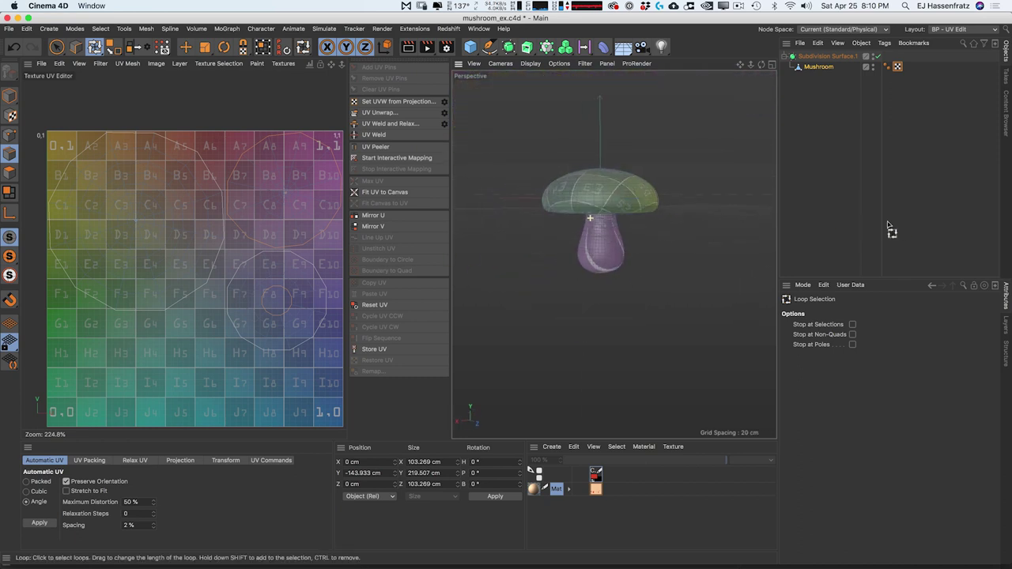
alt+drag(952, 227, 670, 224)
alt+right_drag(586, 219, 614, 219)
alt+drag(615, 218, 562, 216)
alt+right_drag(562, 216, 589, 228)
alt+drag(589, 229, 613, 226)
scroll(583, 249, up, 3)
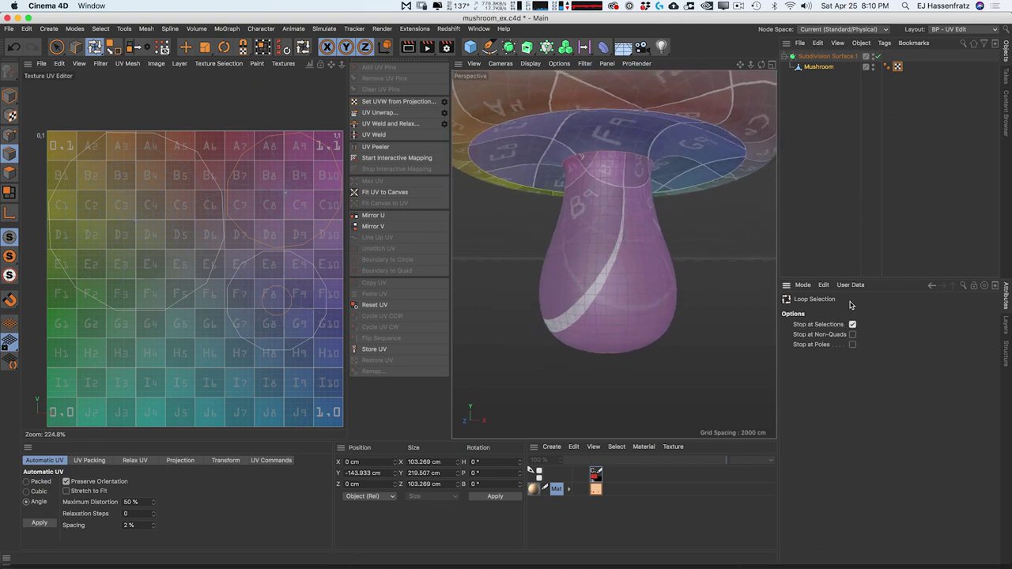
scroll(589, 174, up, 2)
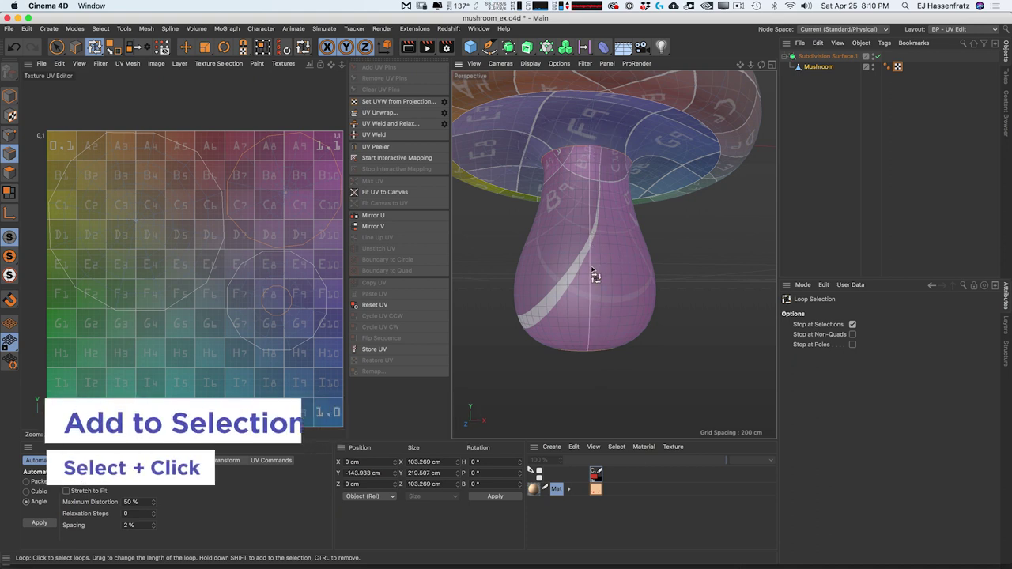
alt+drag(578, 253, 621, 203)
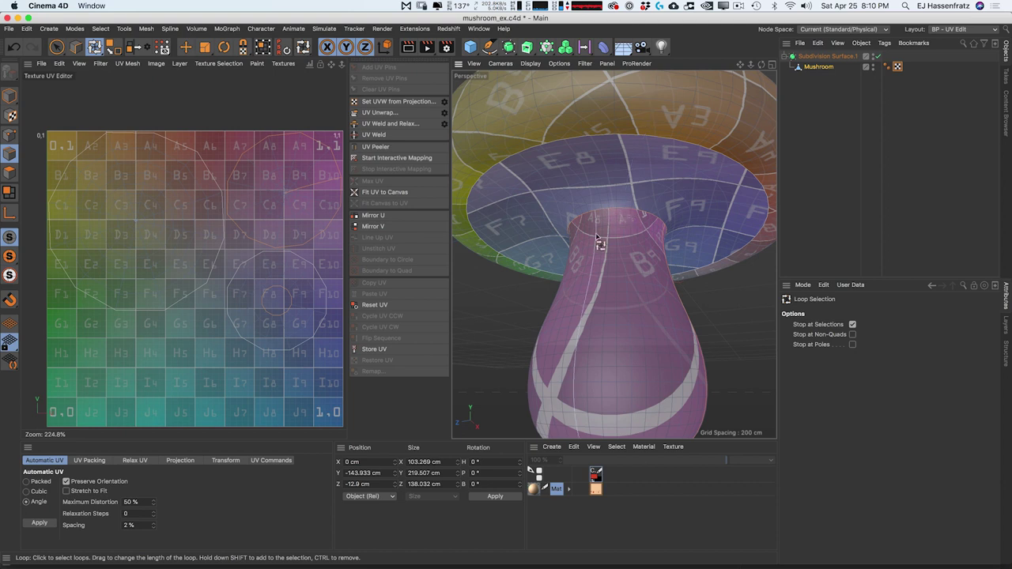
Step: Unwrap the mushroom's UVs again with the ring and vertical stem seams and check the texture on the stem
scroll(601, 232, down, 10)
scroll(600, 237, down, 1)
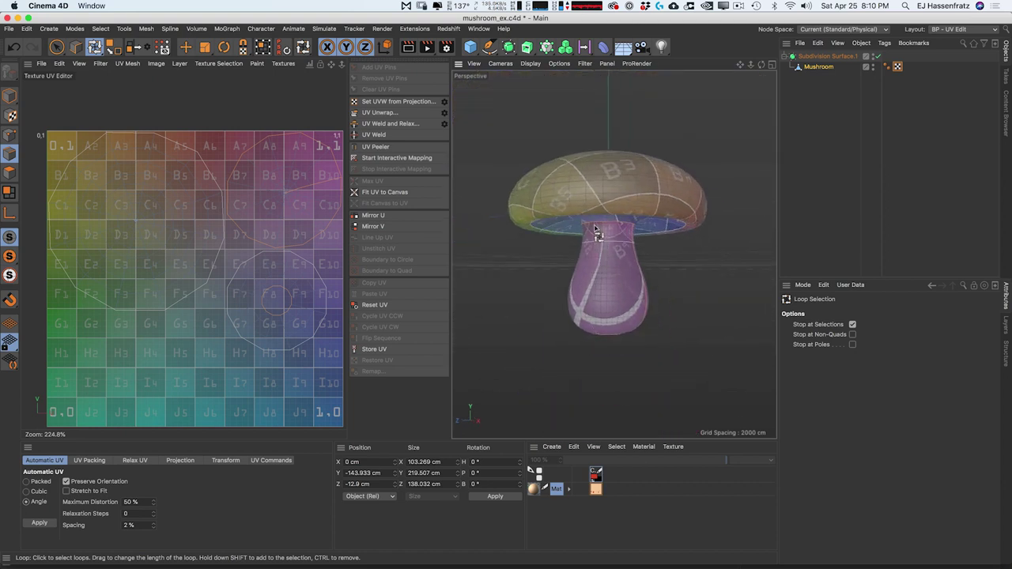
click(380, 112)
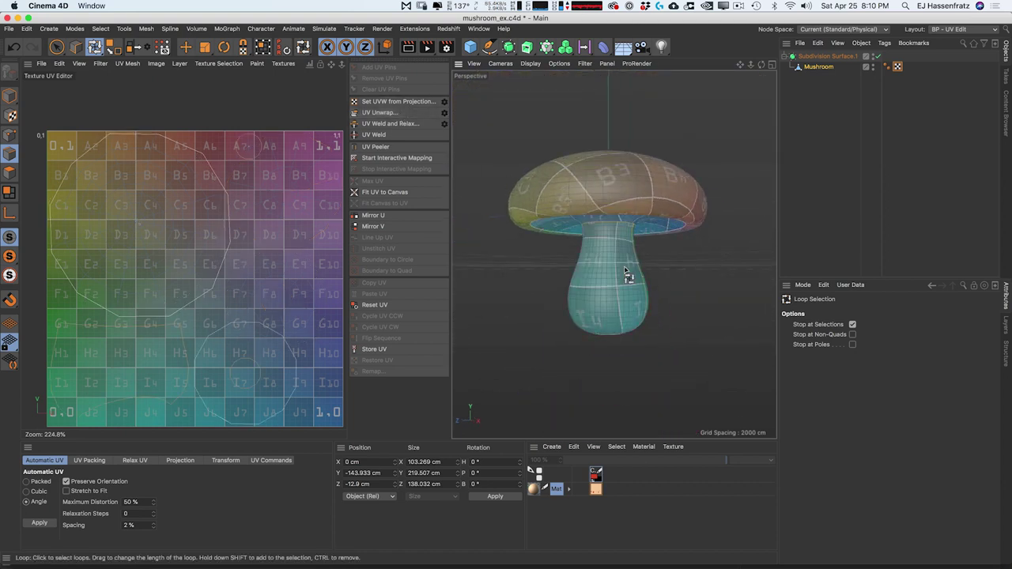
scroll(602, 284, up, 10)
scroll(602, 283, down, 6)
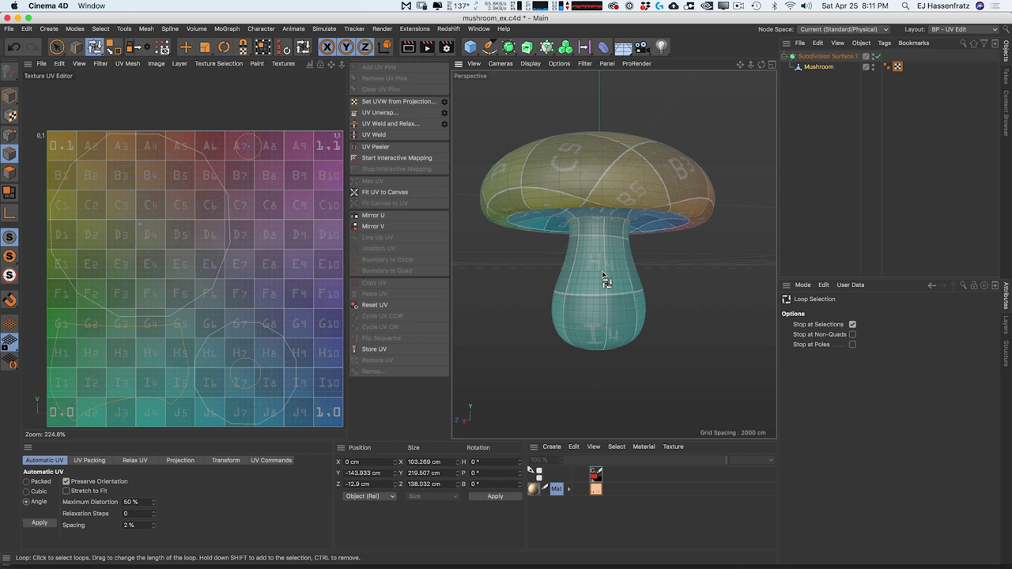
Step: Select the stem's UV island with Live Selection and examine which part of the model it covers
click(57, 51)
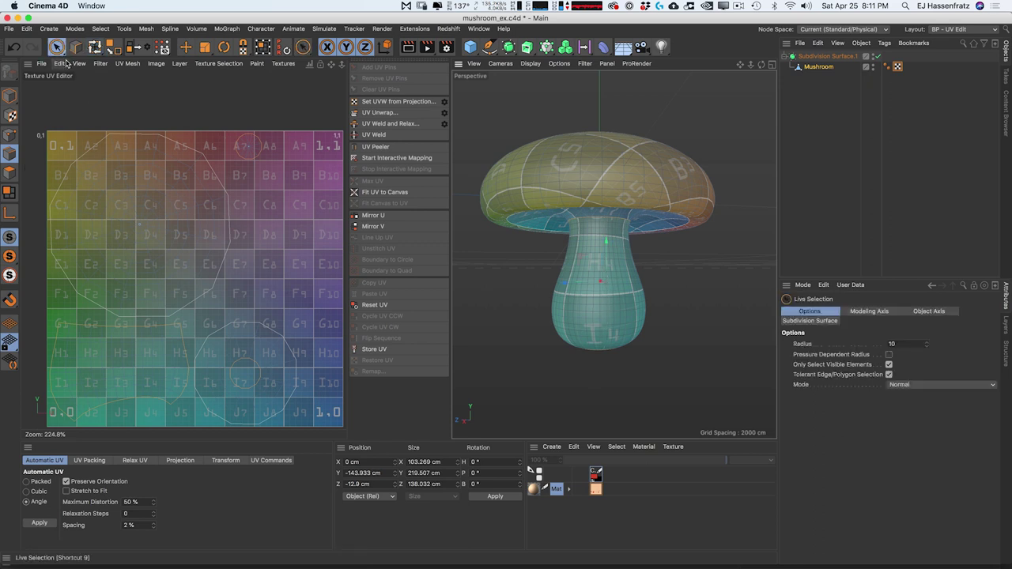
click(166, 366)
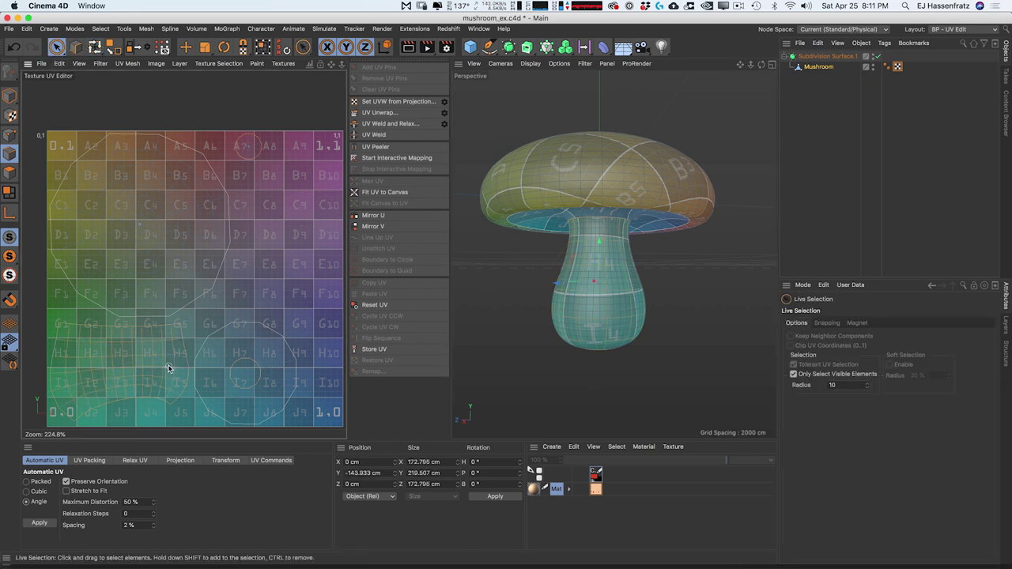
click(135, 356)
alt+drag(599, 271, 630, 285)
alt+drag(589, 335, 597, 383)
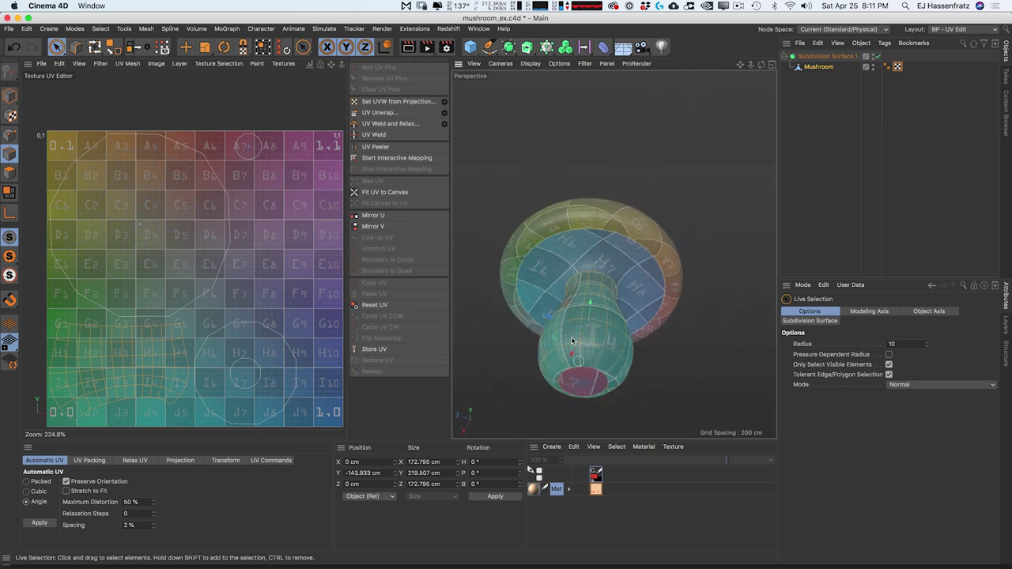
Step: Select the small circular UV island and examine the matching cap at the bottom of the stem
click(254, 154)
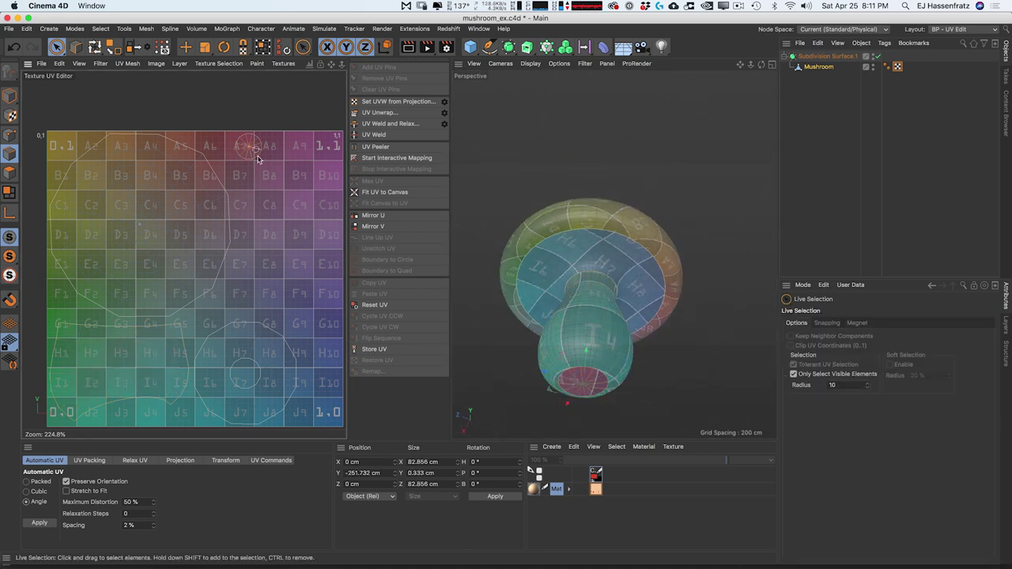
scroll(596, 384, up, 2)
alt+drag(596, 384, 576, 404)
scroll(590, 291, down, 2)
alt+drag(590, 291, 582, 335)
scroll(585, 298, up, 2)
alt+drag(613, 254, 590, 289)
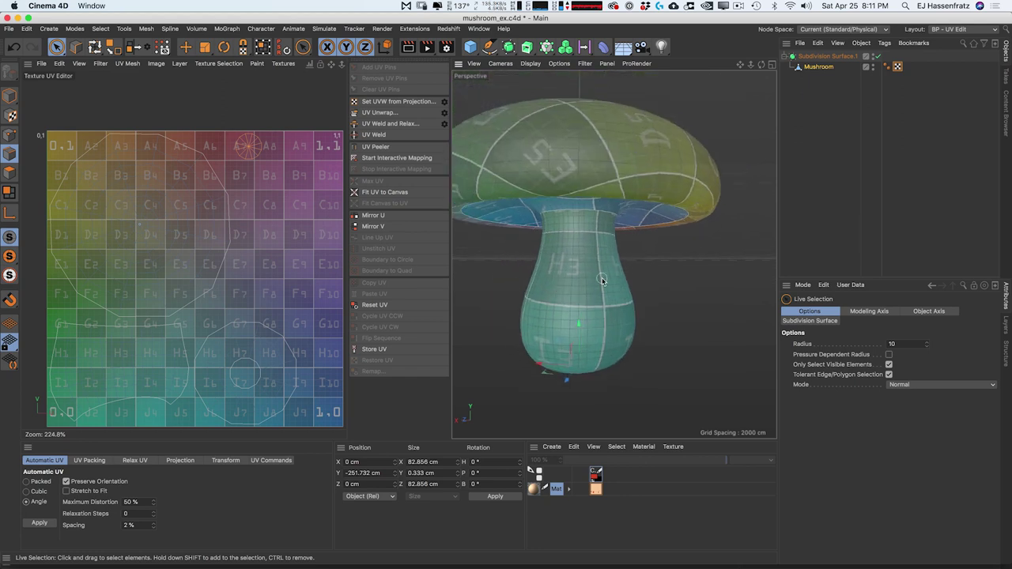
Step: Switch to polygon mode and create a new material with a Checkerboard surface as its color texture
click(8, 174)
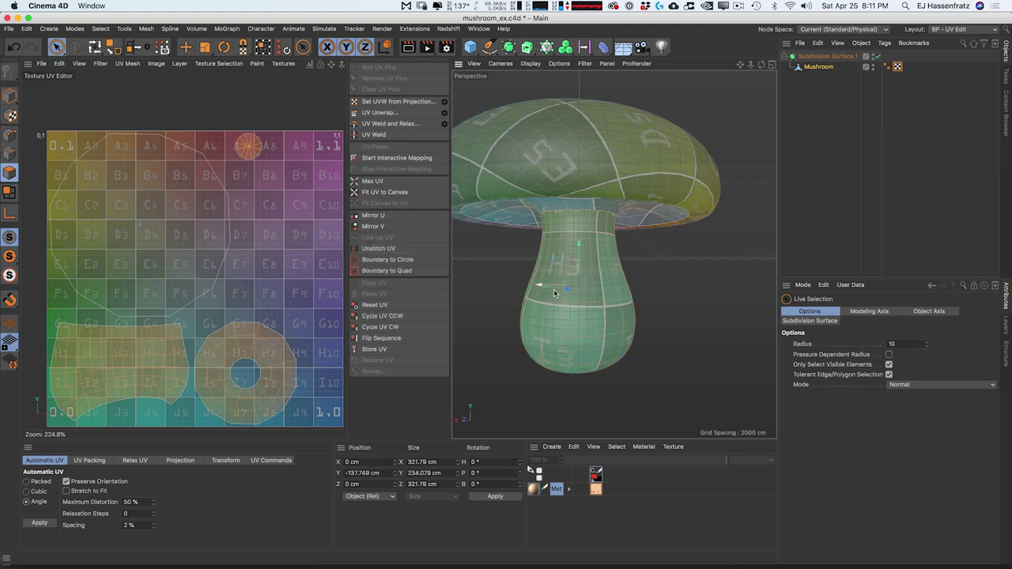
alt+drag(594, 283, 630, 286)
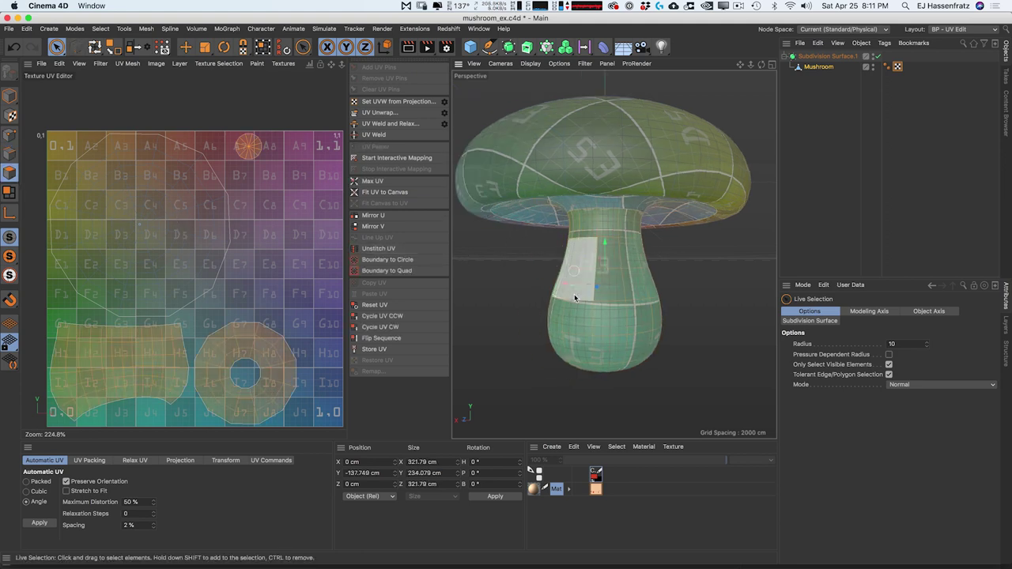
double_click(543, 514)
double_click(535, 490)
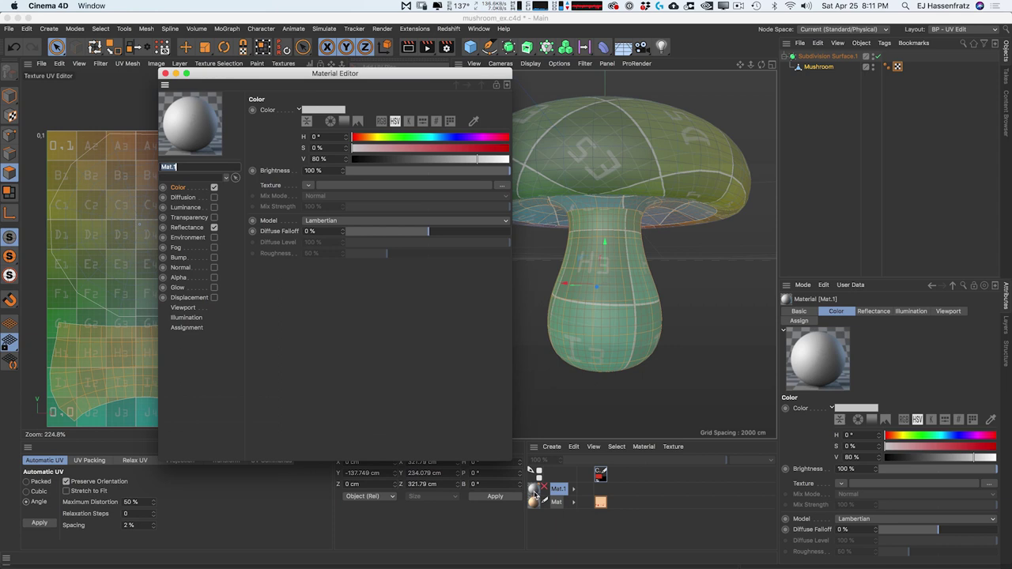
click(305, 187)
mouse_move(332, 400)
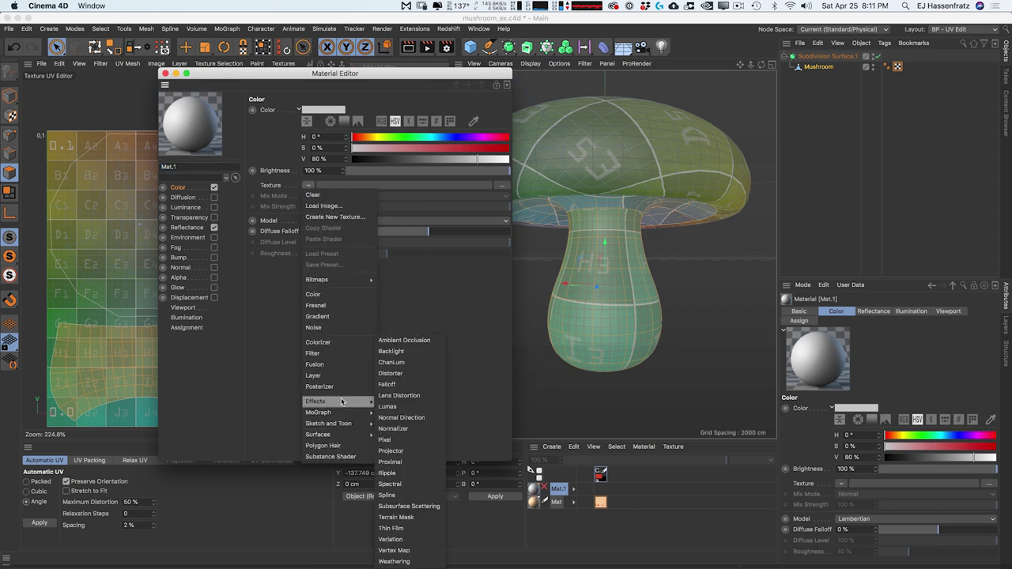
mouse_move(349, 425)
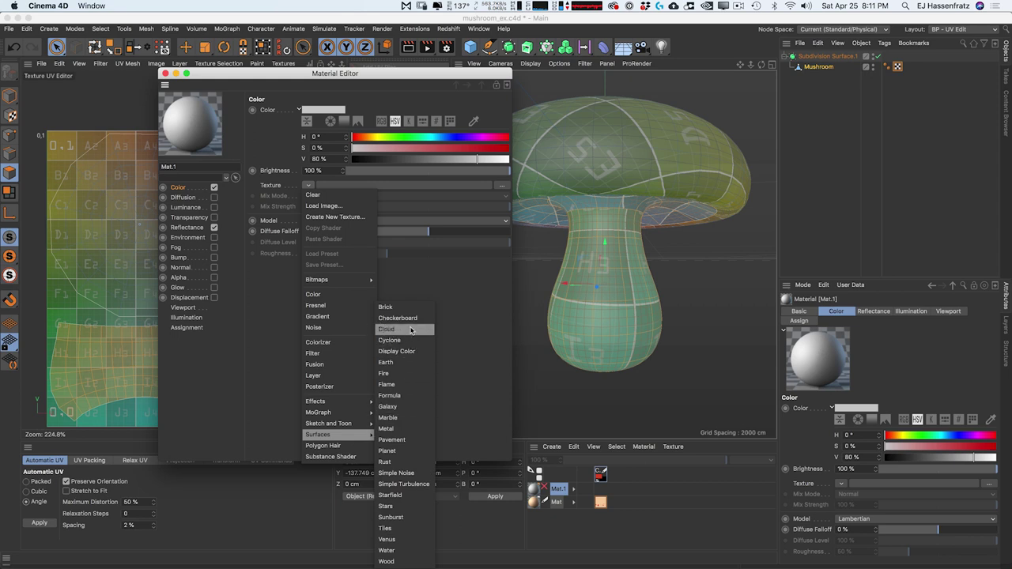
click(399, 323)
Step: Assign the checkerboard material to the Mushroom object and close the Material Editor
drag(538, 494, 709, 292)
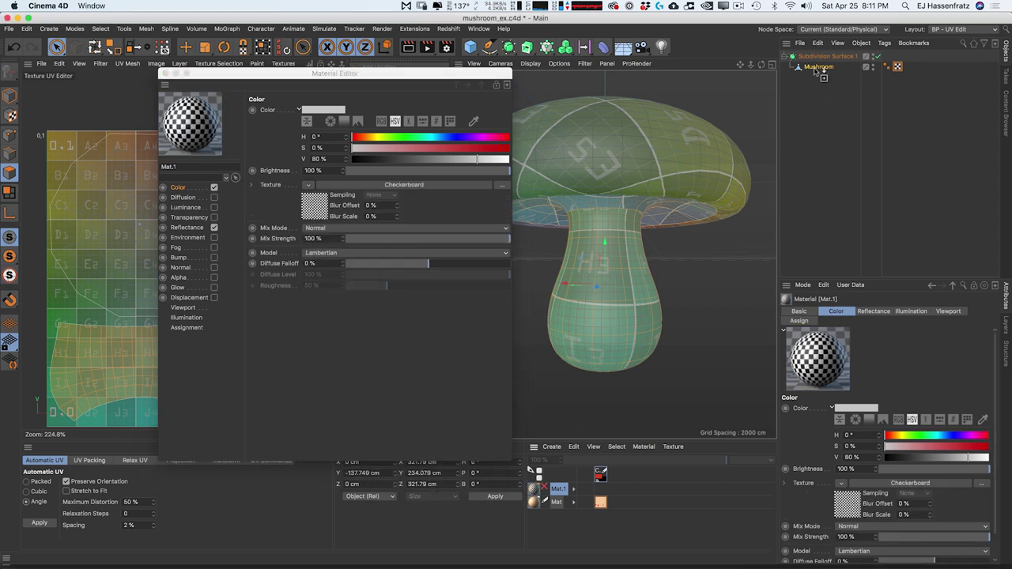
drag(816, 71, 818, 68)
click(165, 72)
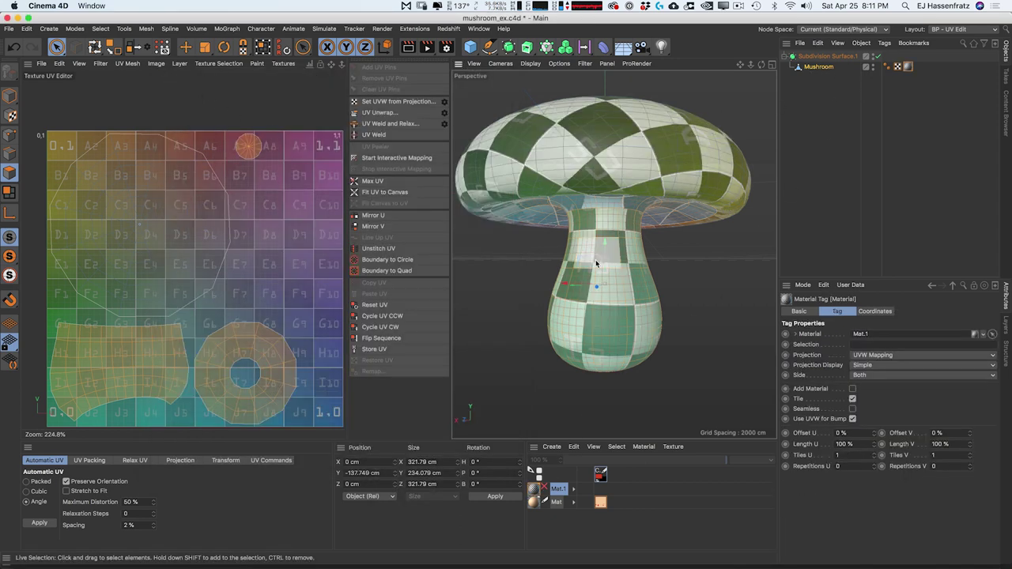
Step: Deselect all polygons and render the view to inspect the checker pattern on the cap and stem
scroll(612, 306, down, 5)
alt+middle_drag(612, 306, 596, 314)
click(658, 288)
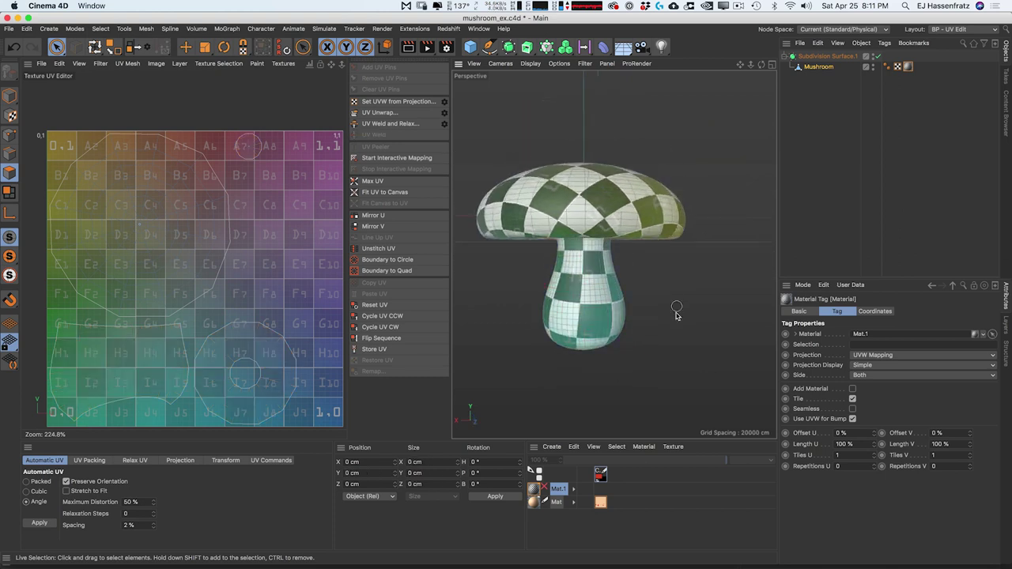
alt+drag(581, 292, 601, 276)
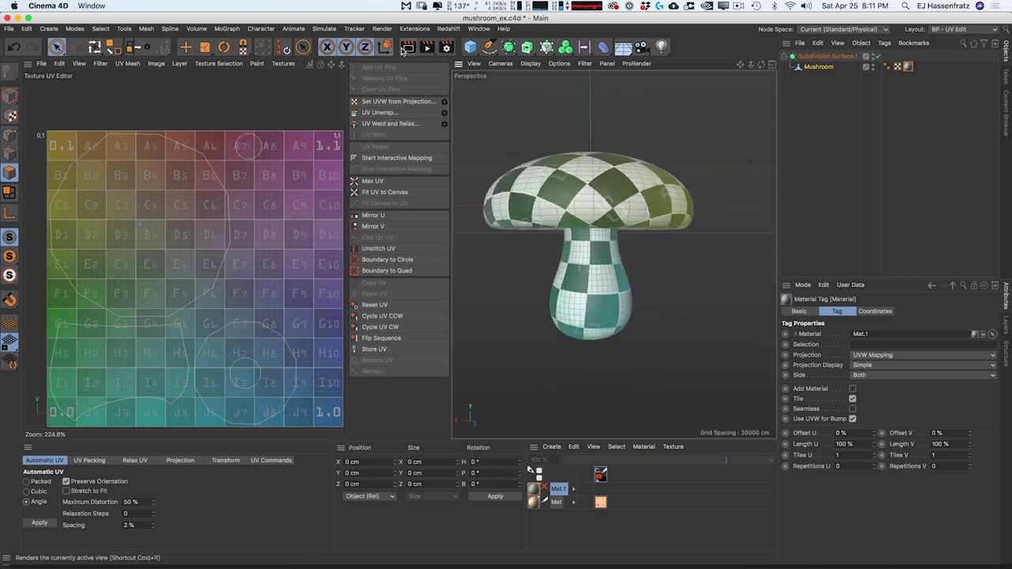
click(404, 49)
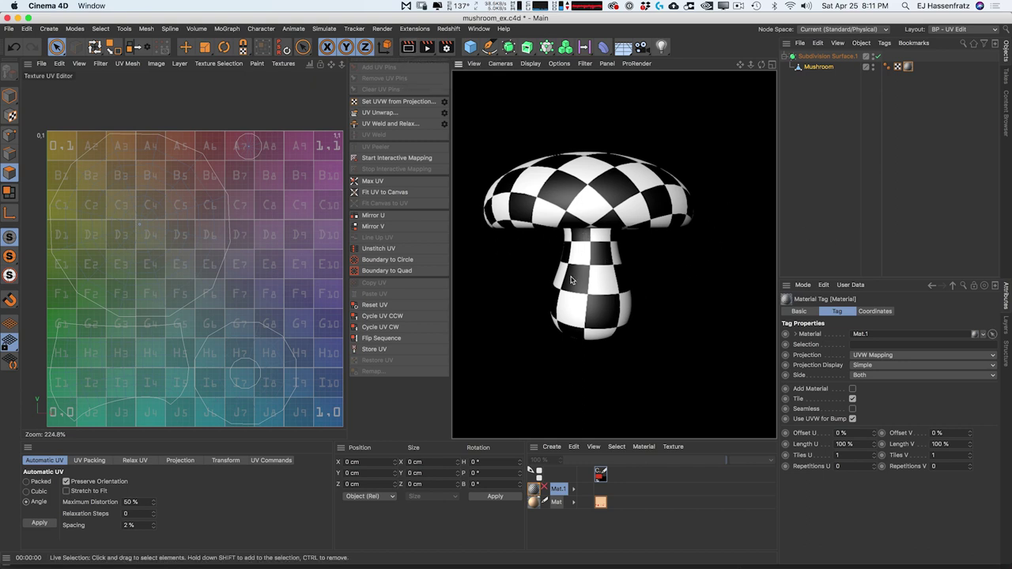
click(621, 188)
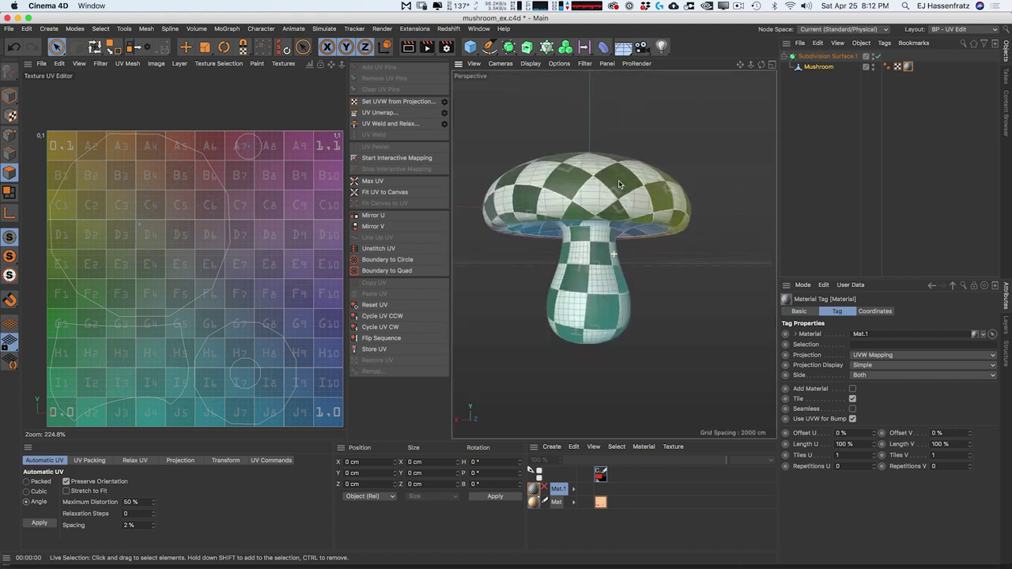
mouse_move(597, 255)
alt+mouse_down()
mouse_move(584, 259)
mouse_move(653, 265)
mouse_move(566, 259)
alt+mouse_up()
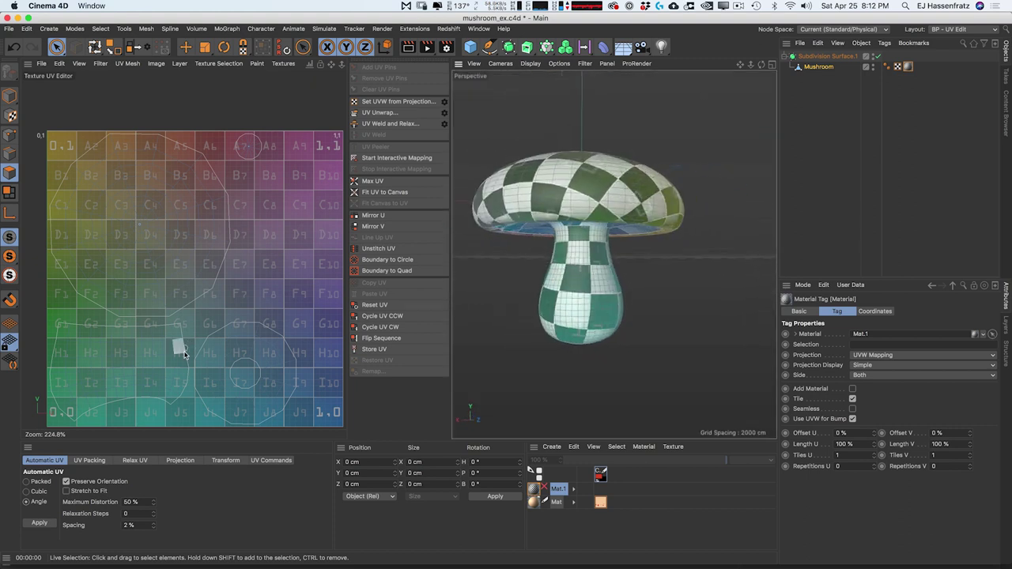
Step: Select the stem's UV island and rotate it slightly with UV Transform to straighten the checker pattern on the stem
click(169, 373)
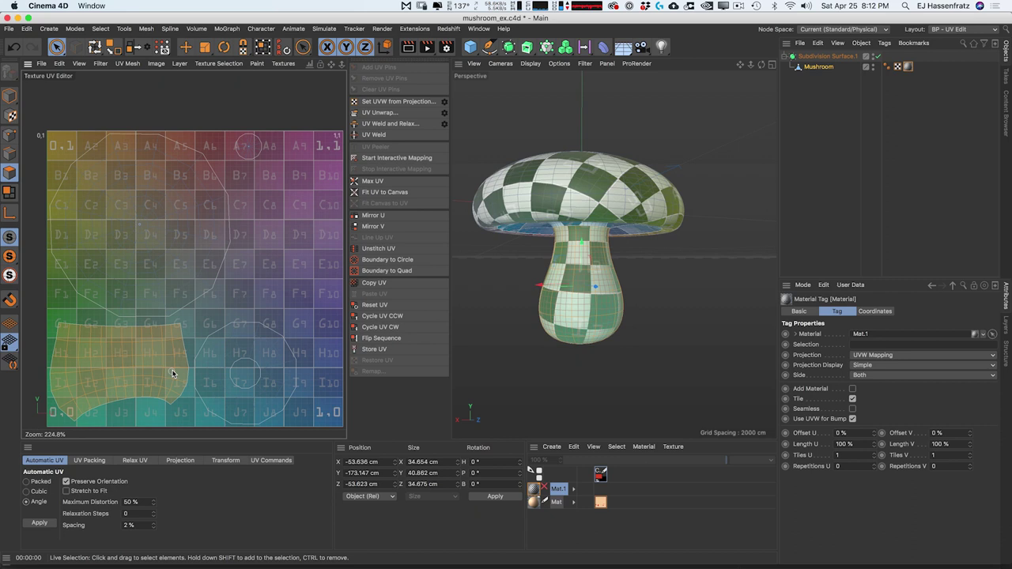
click(262, 48)
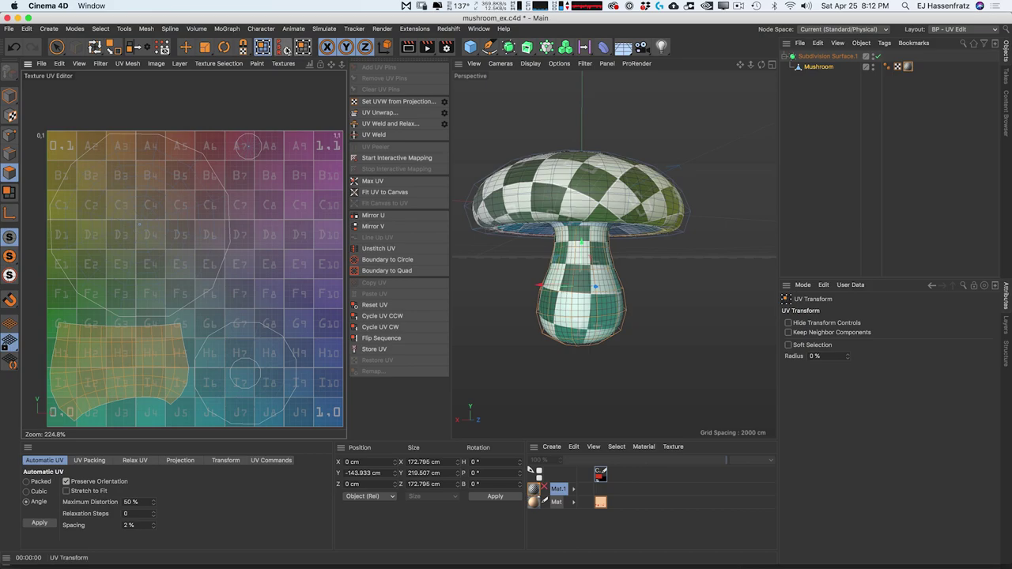
double_click(167, 355)
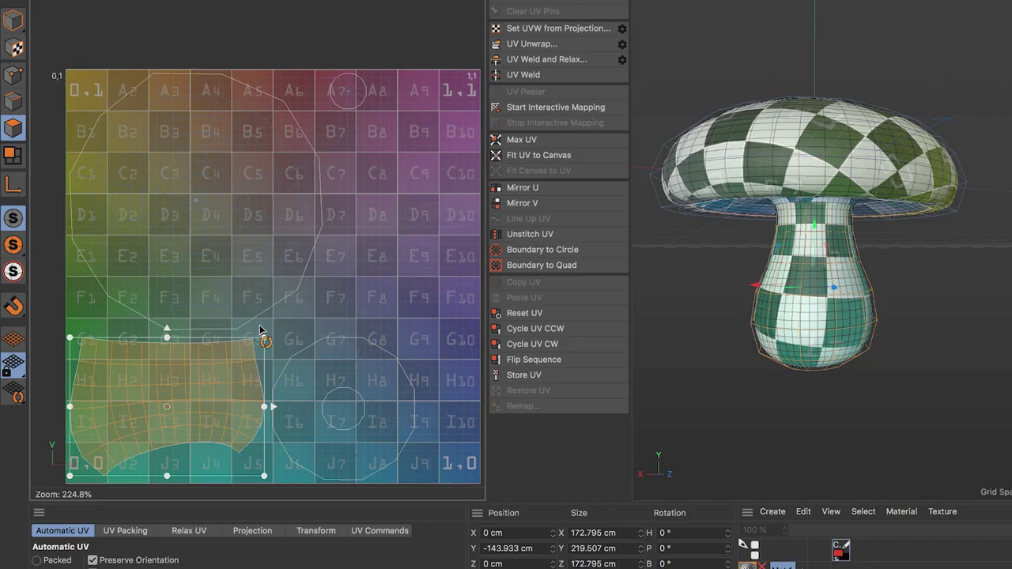
mouse_move(271, 334)
mouse_down()
mouse_move(287, 341)
mouse_move(280, 330)
mouse_up()
alt+drag(799, 319, 829, 316)
scroll(829, 315, up, 3)
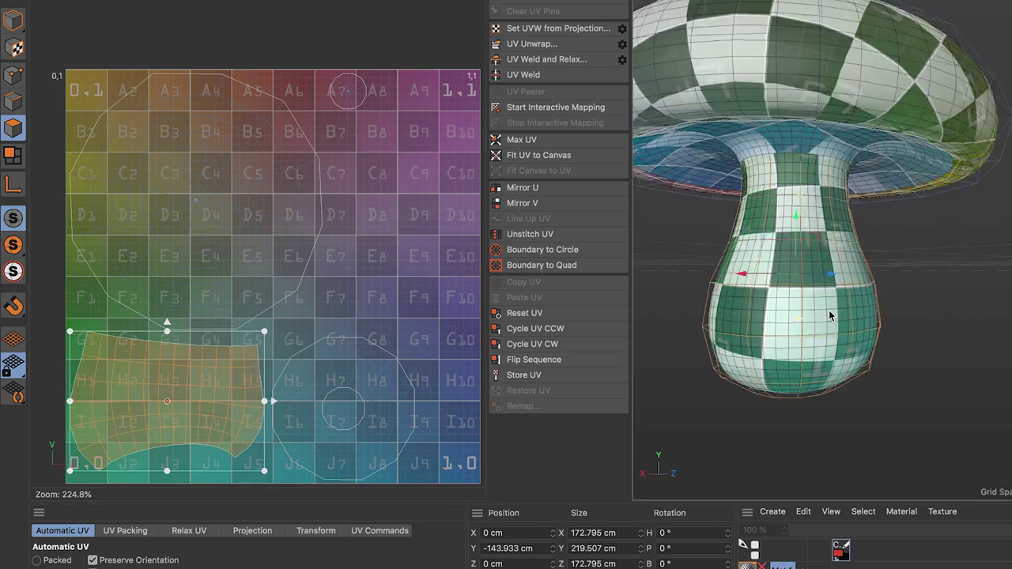
scroll(829, 315, up, 1)
mouse_move(276, 343)
mouse_down()
mouse_move(275, 331)
mouse_move(264, 339)
mouse_up()
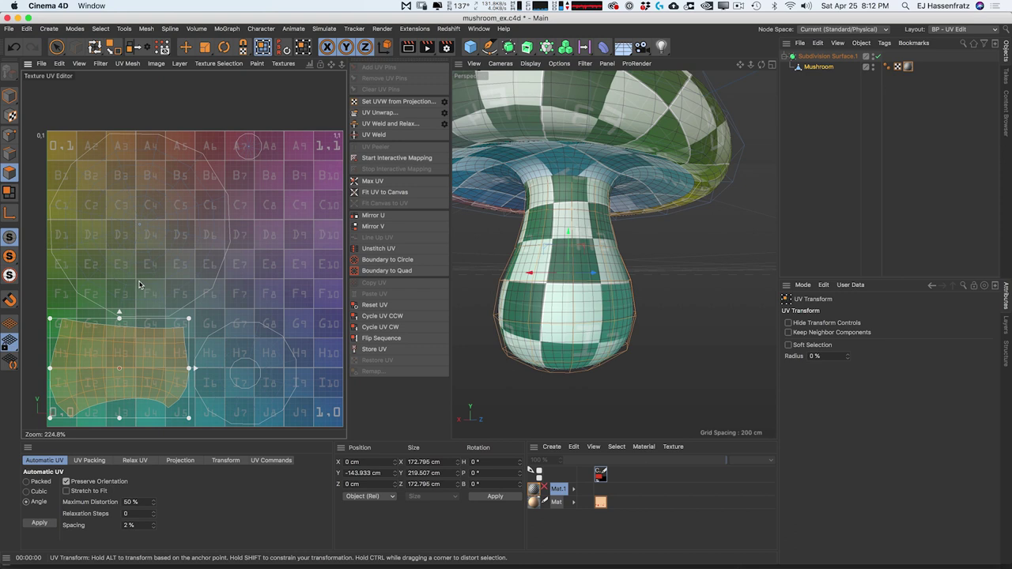
Step: Select all UV islands with the Relax UV options open and display the UV distortion in the Texture UV Editor
key(super+a)
click(142, 461)
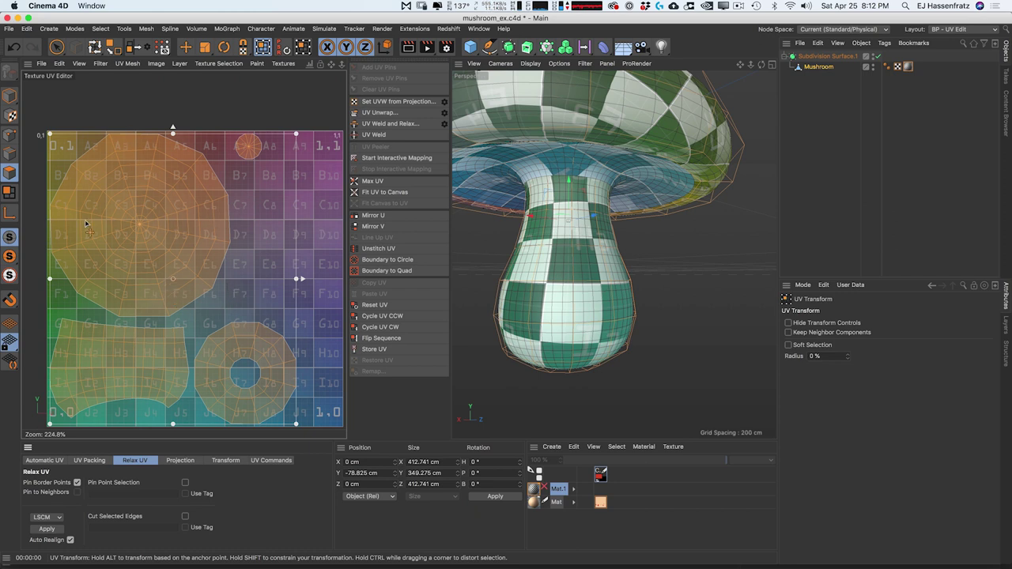
click(81, 64)
click(118, 301)
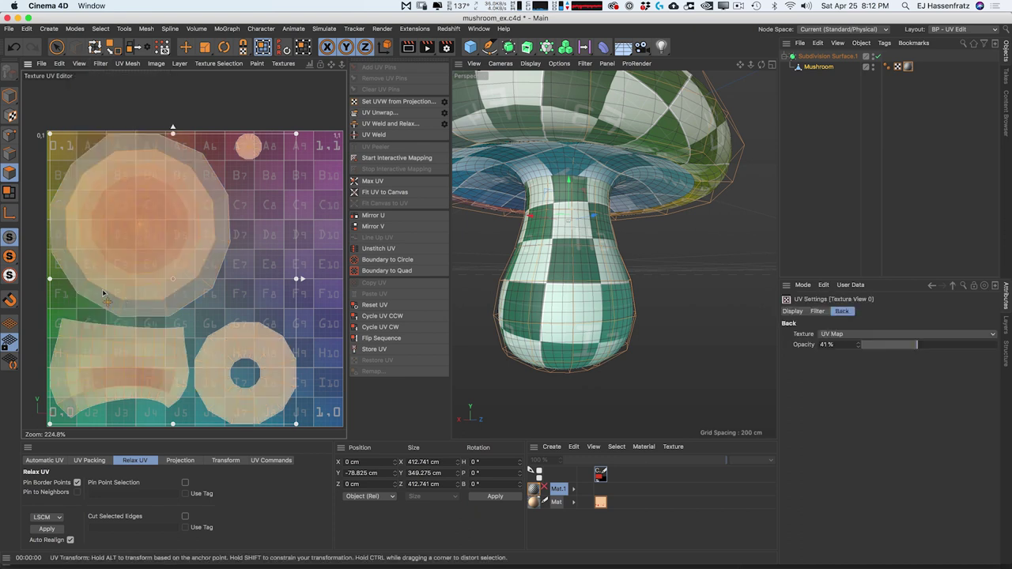
Step: Deselect all UV polygons and lower the background UV Map texture's opacity to 28% in the UV view
click(176, 101)
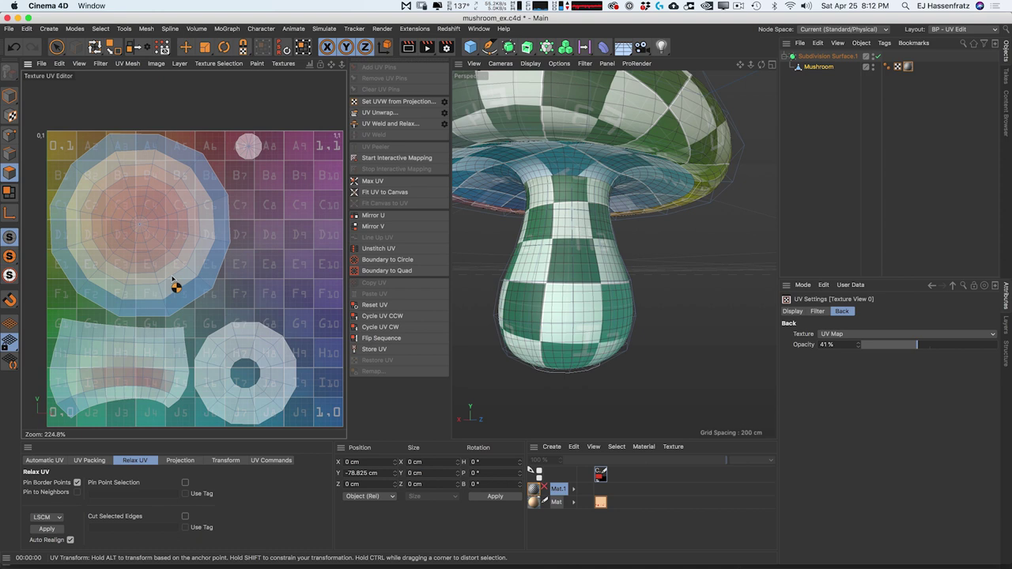
mouse_move(916, 344)
mouse_down()
mouse_move(843, 351)
mouse_move(901, 355)
mouse_up()
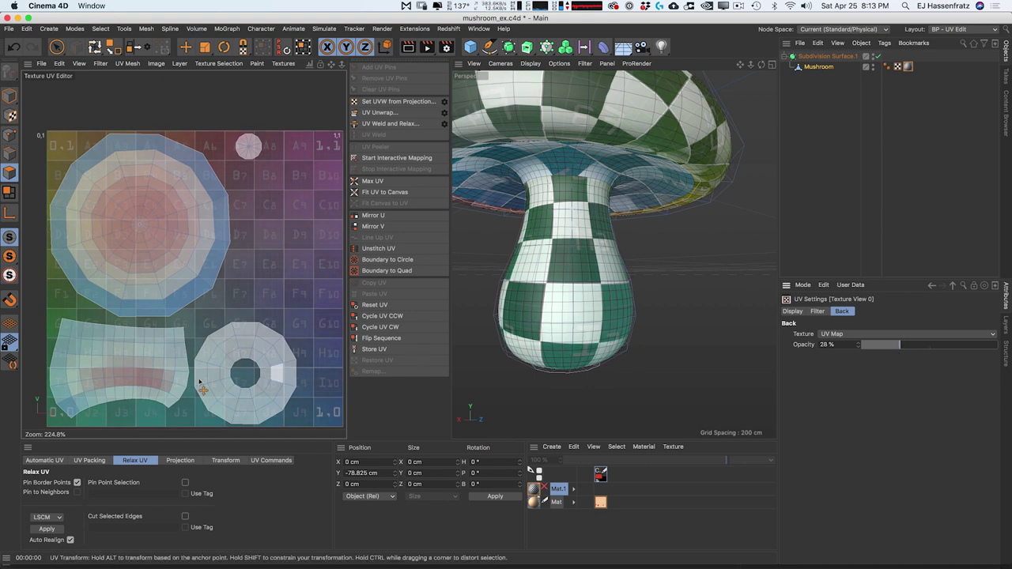
Step: Select all UV islands of the mushroom and relax them with the LSCM algorithm
click(112, 362)
key(super+a)
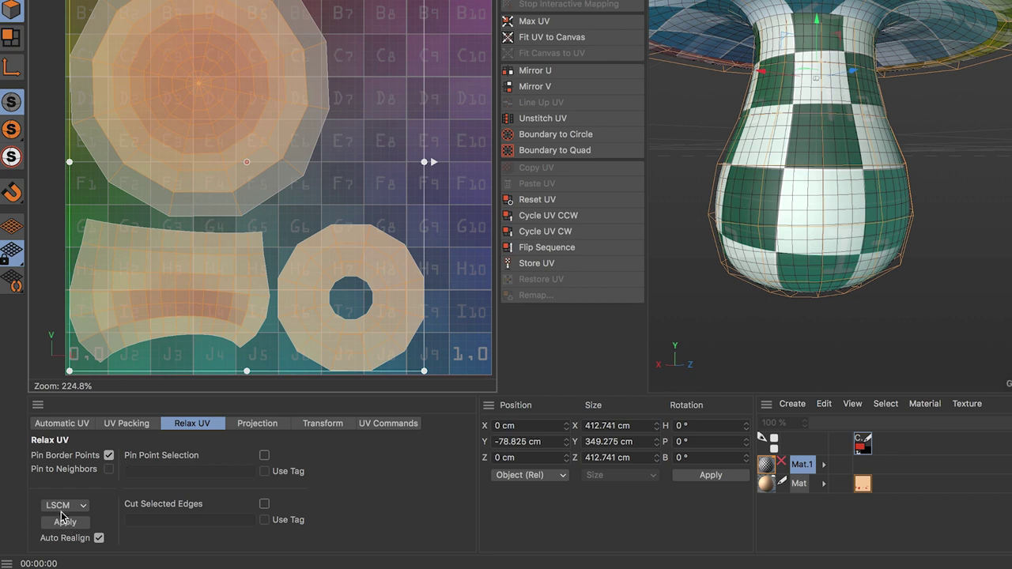
click(73, 507)
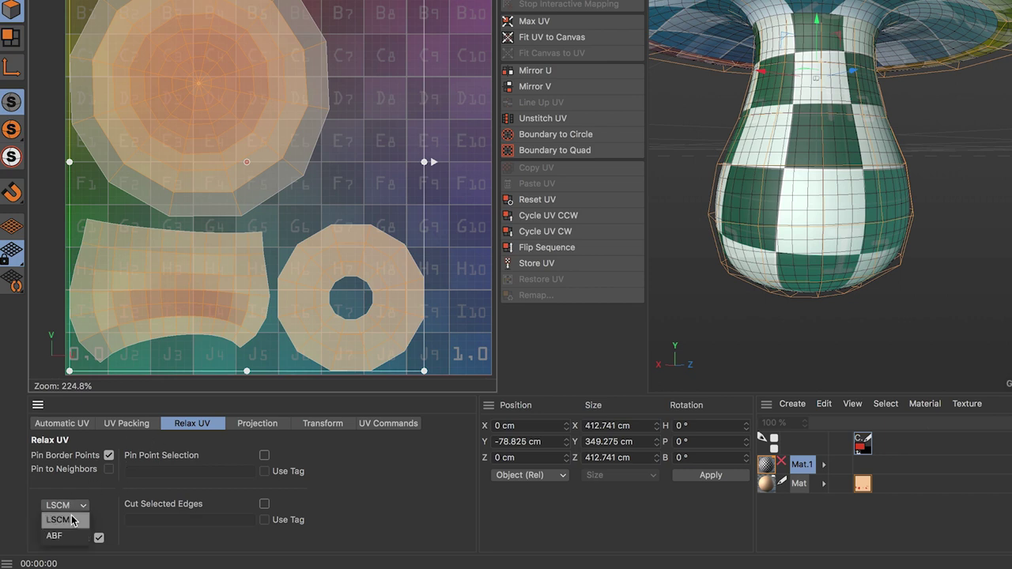
click(72, 520)
click(52, 531)
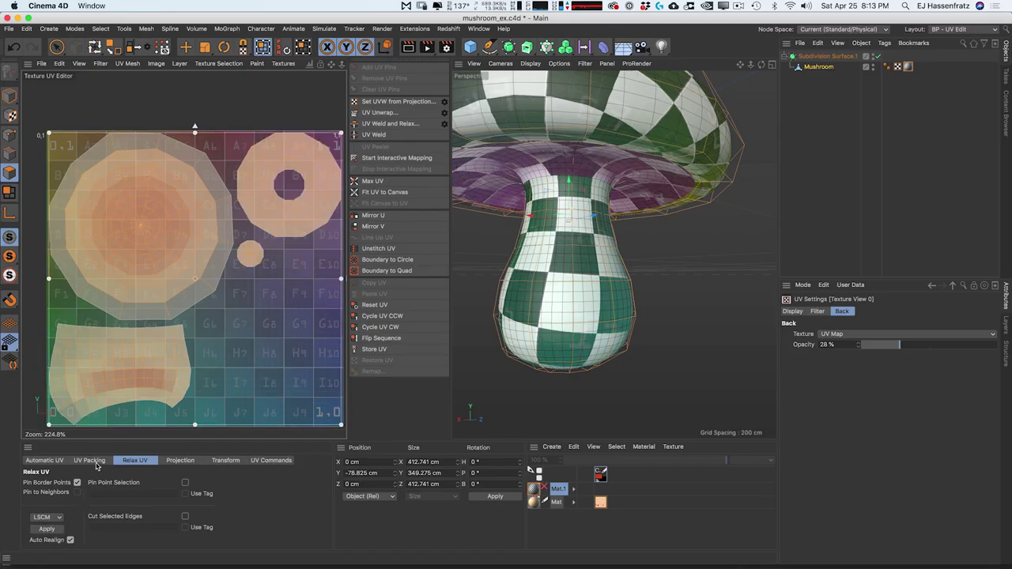
scroll(559, 250, down, 5)
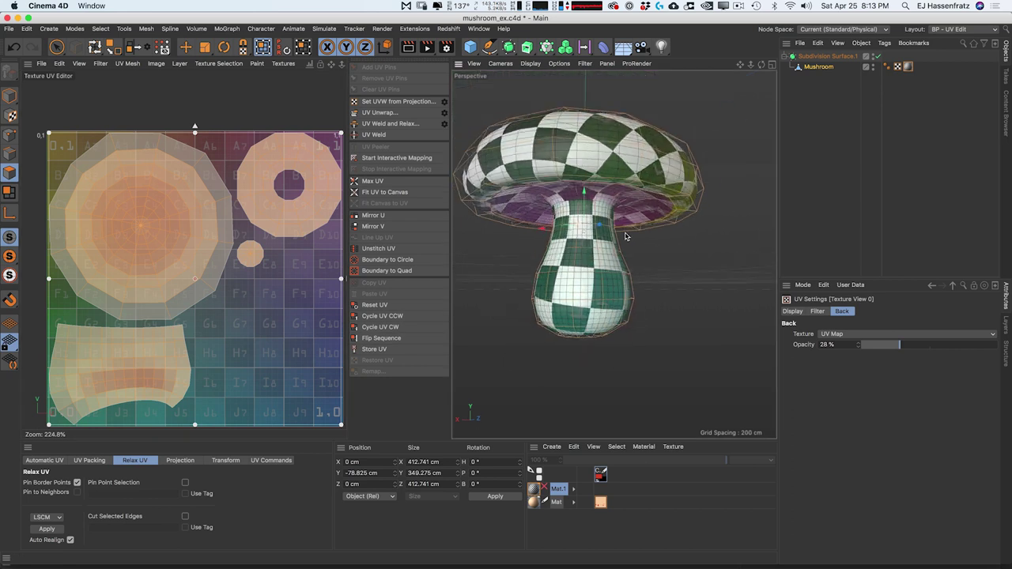
Step: Compare the relax algorithms by relaxing all UV islands with ABF and once more with LSCM
click(46, 517)
click(46, 528)
click(48, 529)
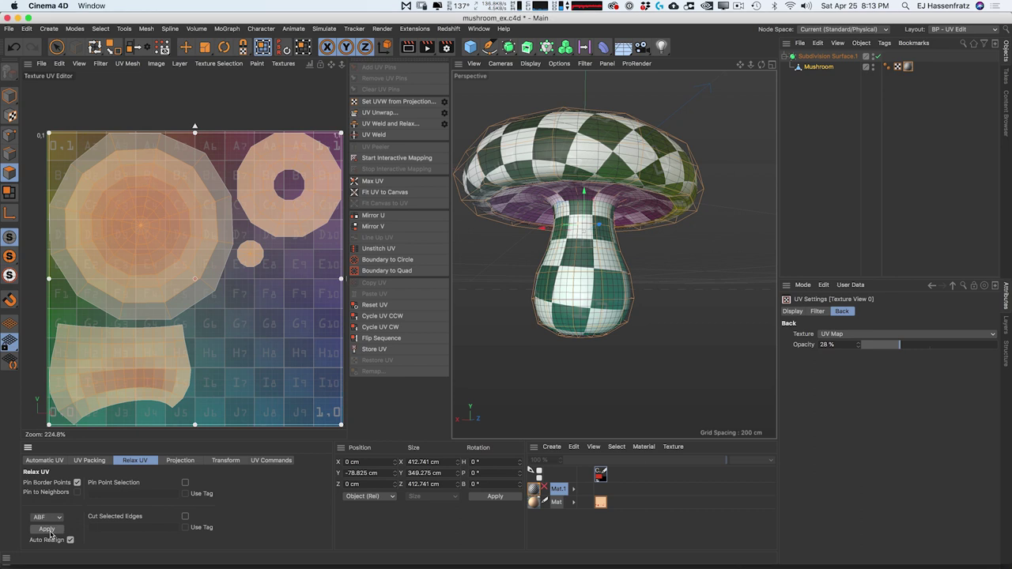
click(48, 518)
click(47, 527)
click(47, 528)
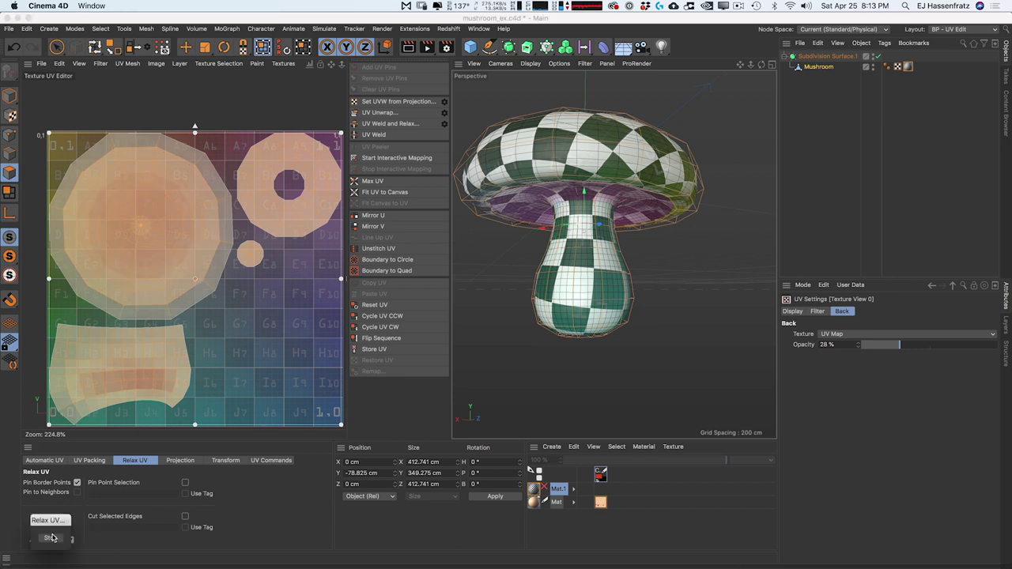
Step: Try moving all UV islands together and the ring-shaped island alone, and undo each move
mouse_move(209, 268)
mouse_down()
mouse_move(203, 276)
mouse_move(219, 266)
mouse_up()
key(super+z)
double_click(292, 212)
drag(296, 211, 297, 217)
key(super+z)
Step: Select the small round UV island and move it slightly away from the cap's island
double_click(257, 263)
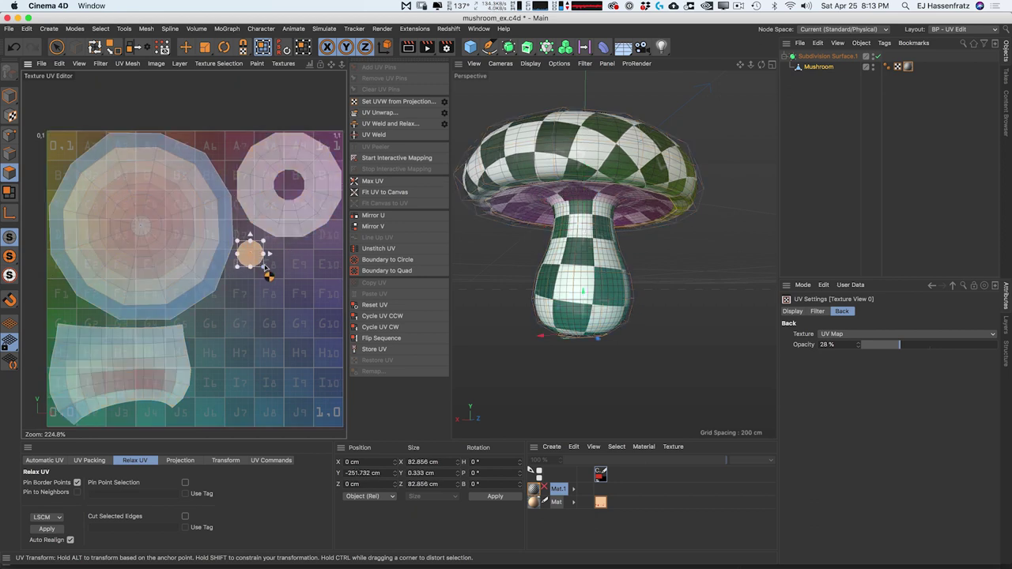
drag(259, 270, 277, 274)
Step: Select the stem's UV island, rotate it by about -6.7°, and shift it slightly to the right
double_click(163, 364)
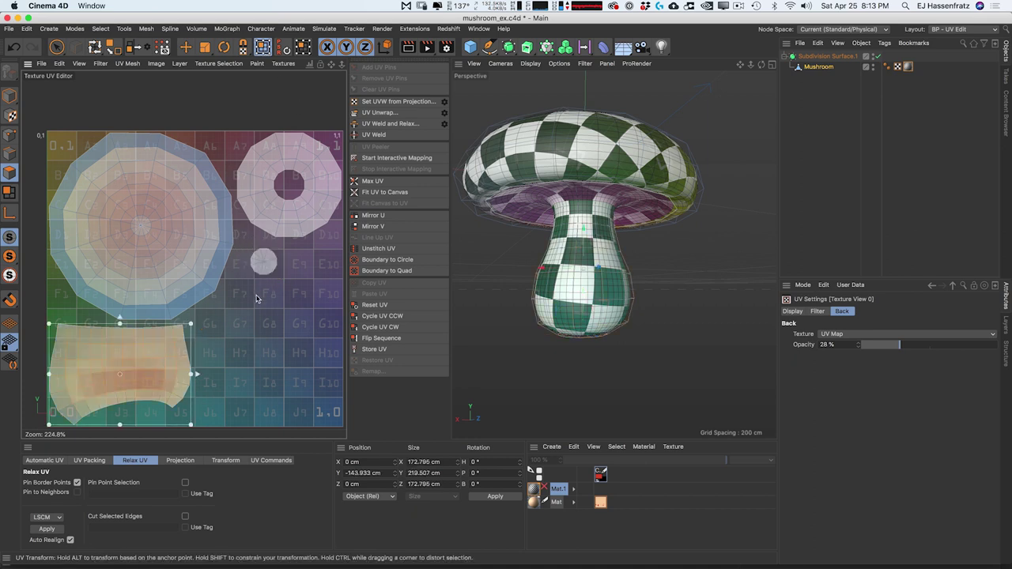
mouse_move(207, 341)
mouse_down()
mouse_move(205, 326)
mouse_move(212, 330)
mouse_up()
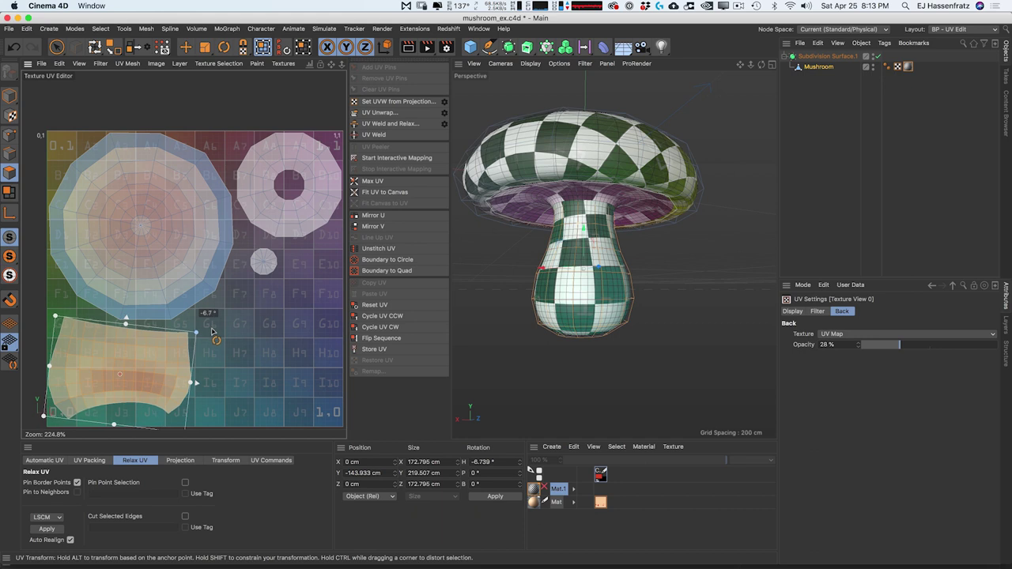
key(super+z)
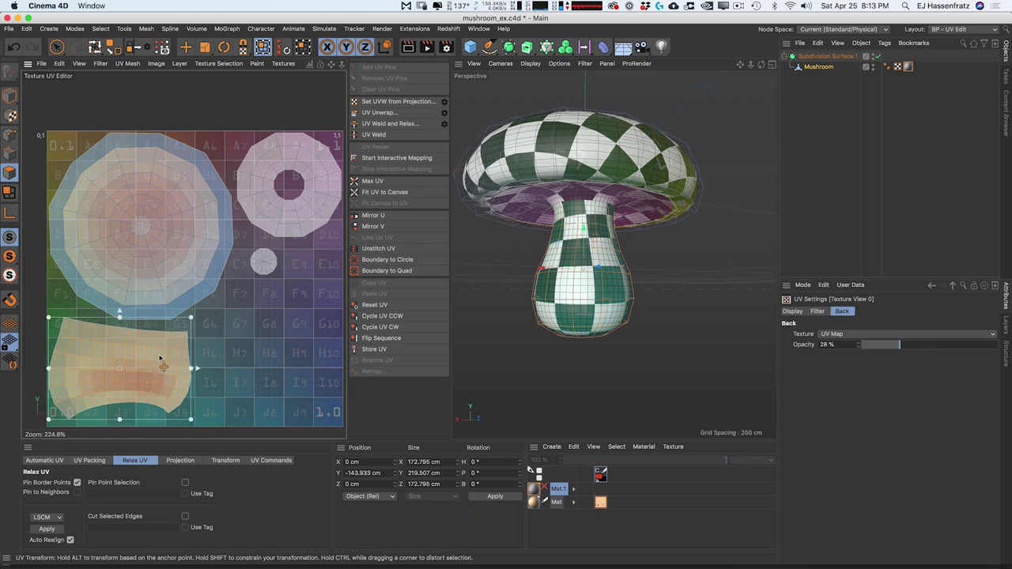
drag(163, 362, 188, 365)
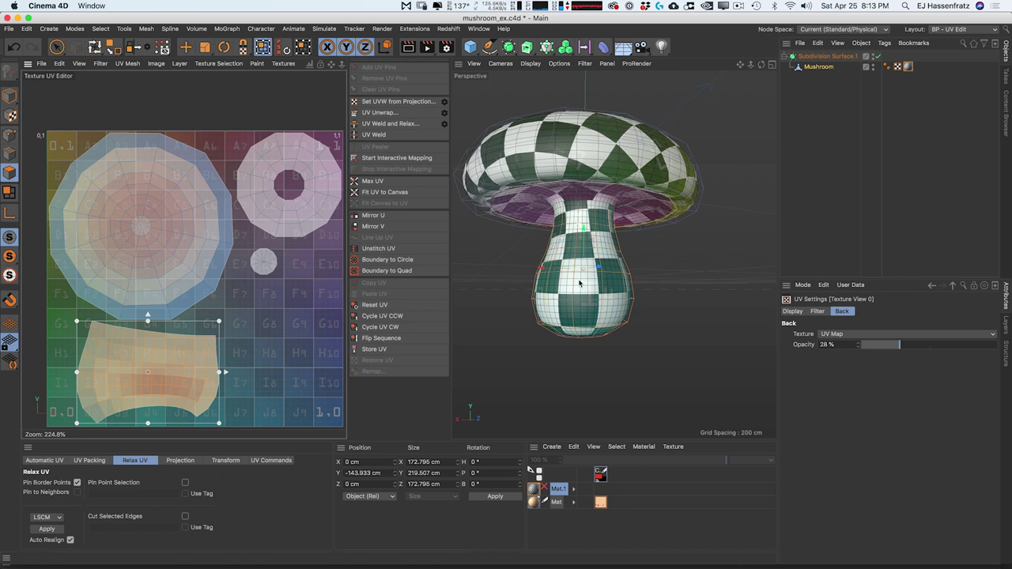
alt+drag(593, 327, 563, 291)
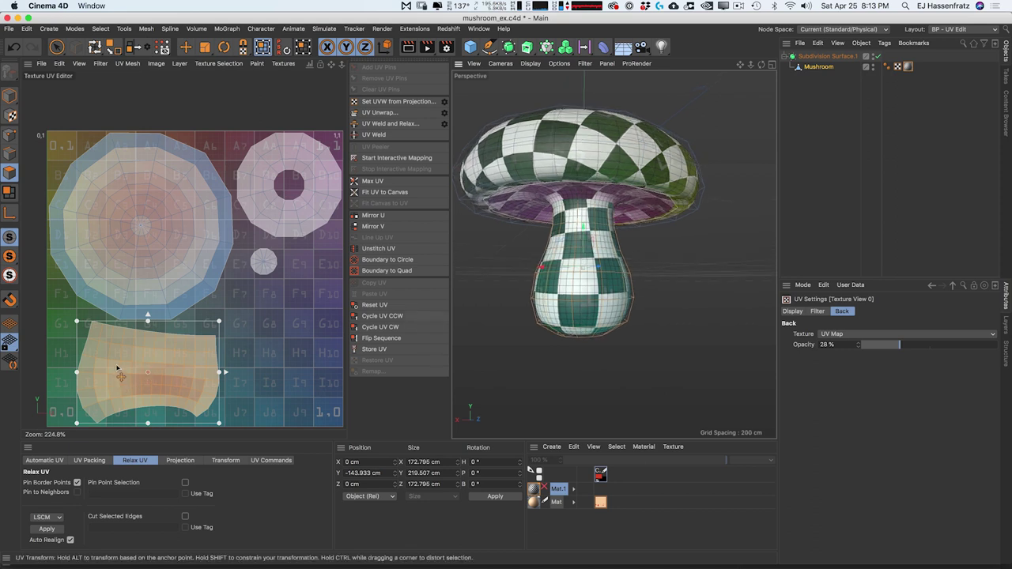
Step: Apply a Box projection to the stem's selected UV island
click(179, 461)
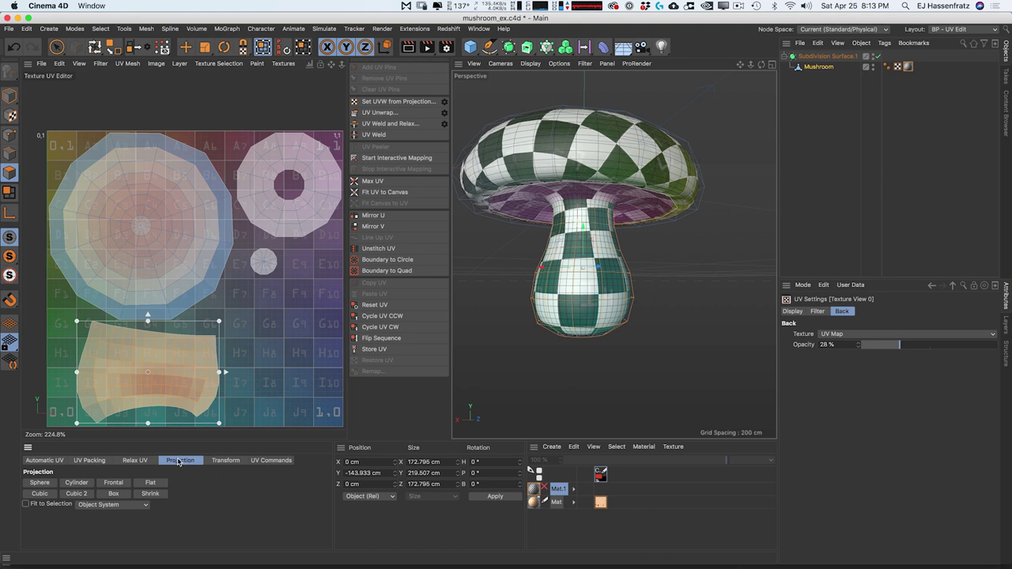
click(114, 493)
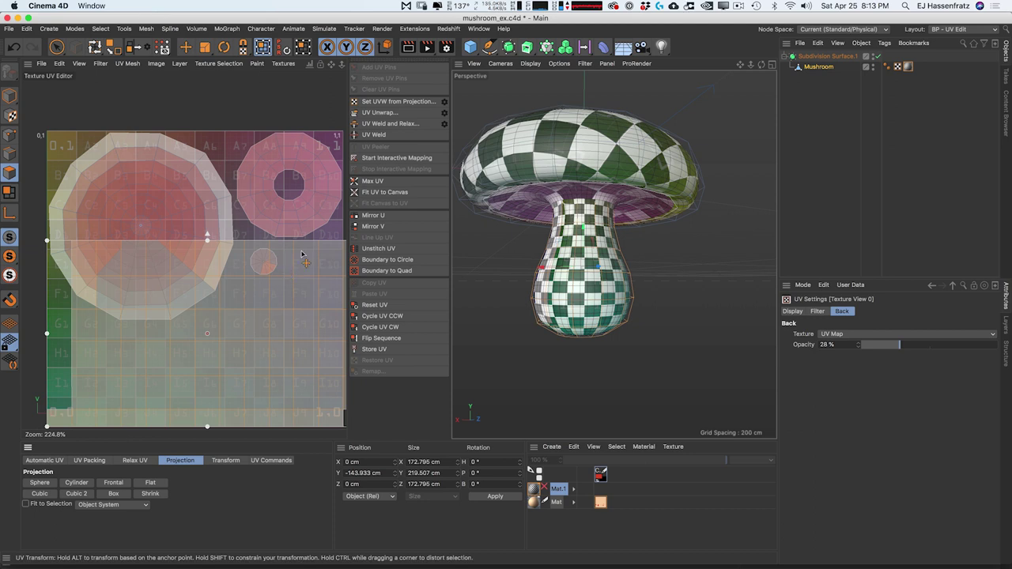
alt+right_drag(292, 274, 257, 312)
alt+middle_drag(258, 312, 244, 314)
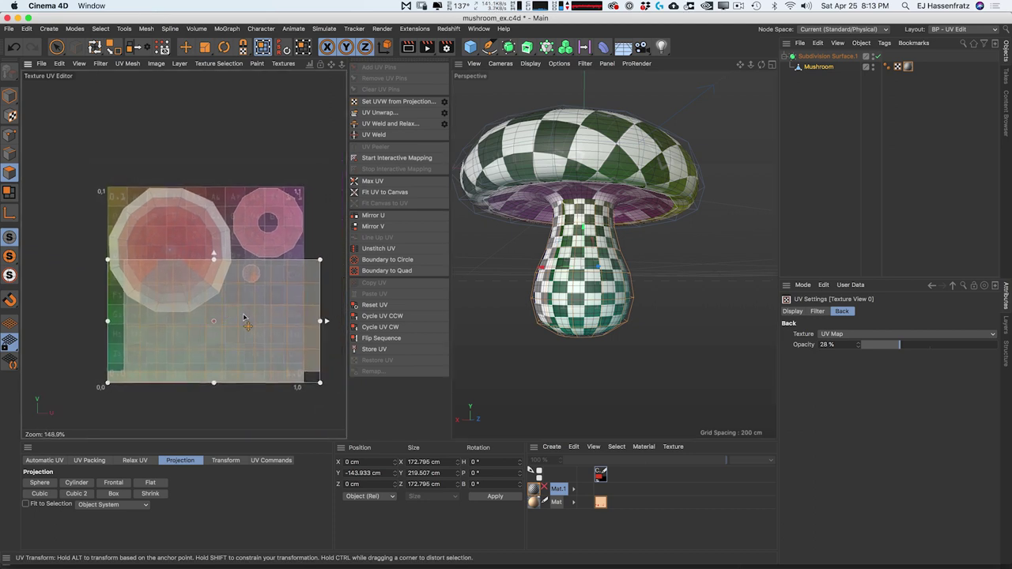
Step: Scale the stem's box-projected island down with UV Transform and place it below the cap's island
key(t)
drag(260, 298, 151, 368)
drag(253, 316, 228, 344)
alt+drag(543, 305, 653, 287)
scroll(580, 320, up, 5)
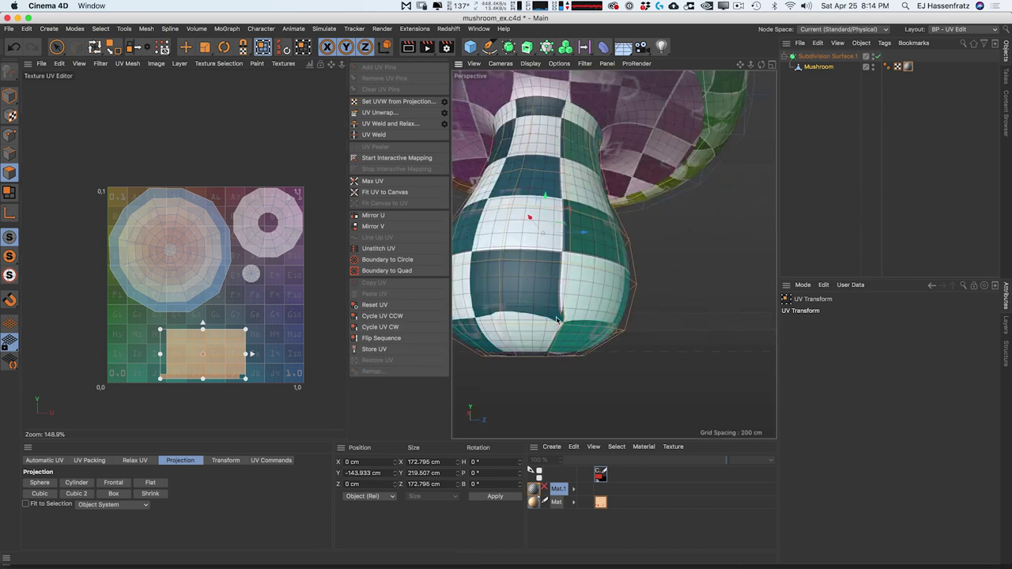
Step: Select the stray UV polygon protruding from the stem island's bottom row and move it into the gap at the row's opposite end
scroll(564, 323, down, 1)
scroll(119, 378, up, 4)
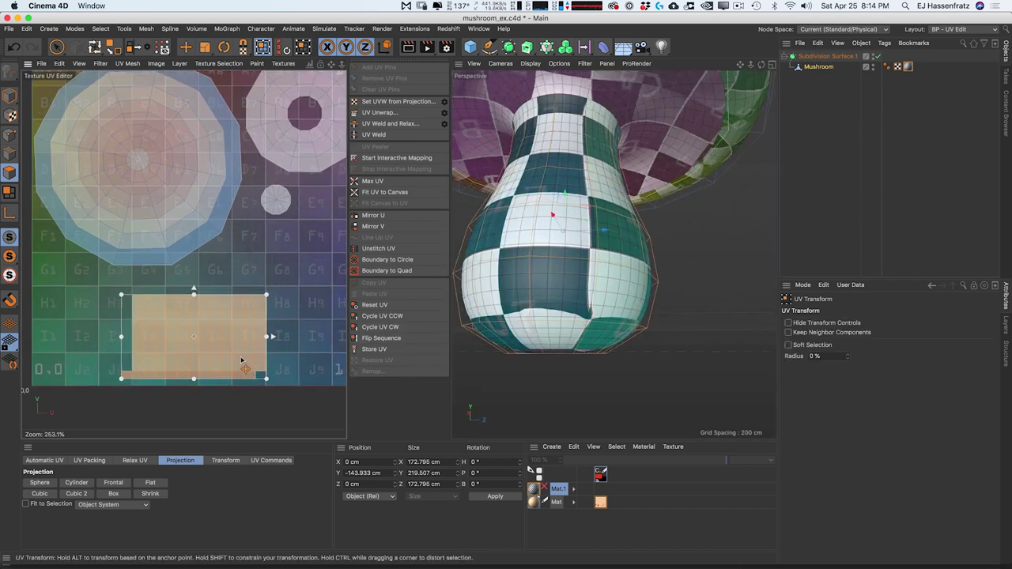
click(121, 348)
click(119, 369)
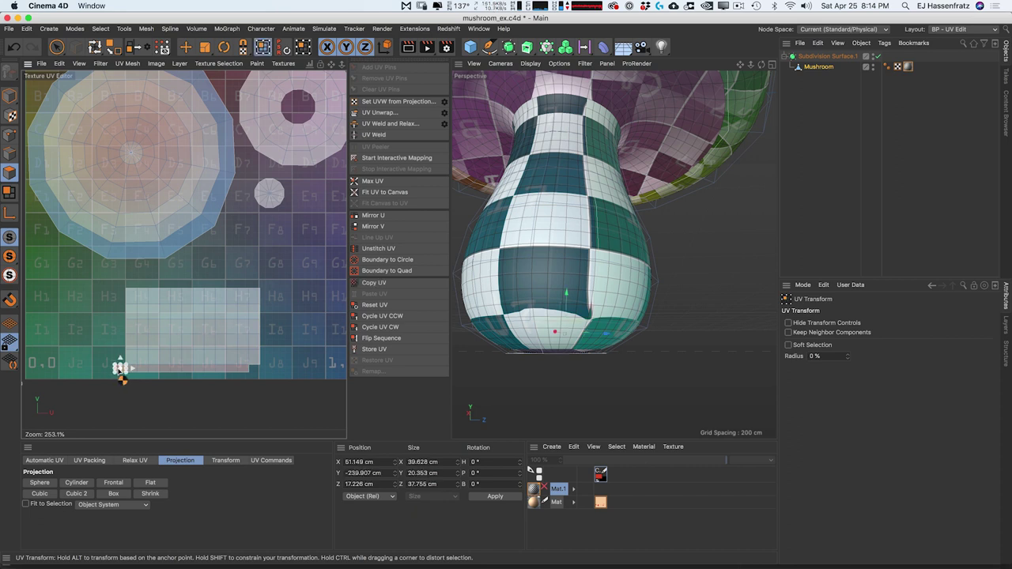
scroll(253, 367, up, 3)
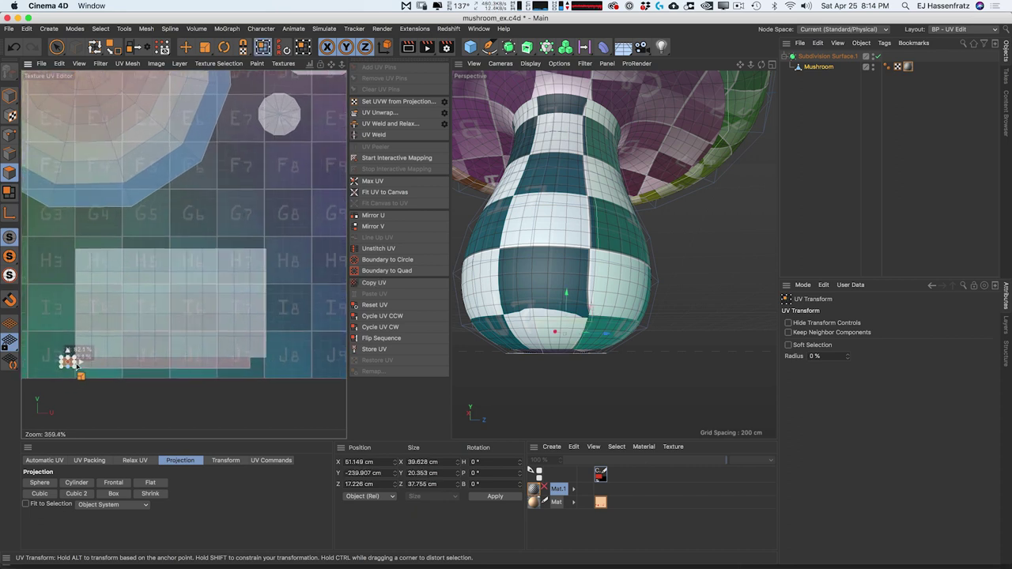
drag(72, 364, 272, 366)
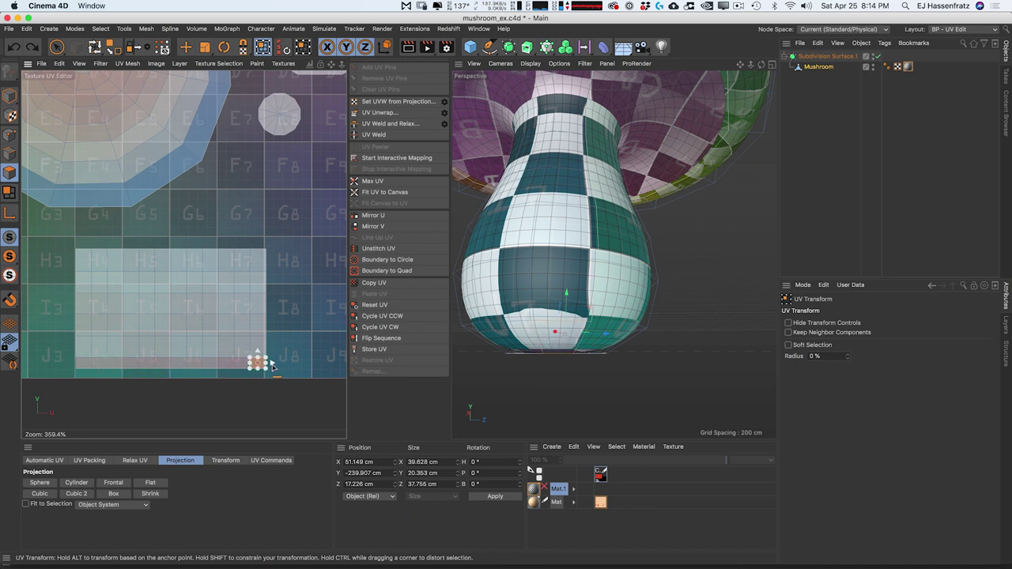
scroll(273, 365, up, 2)
scroll(273, 365, up, 3)
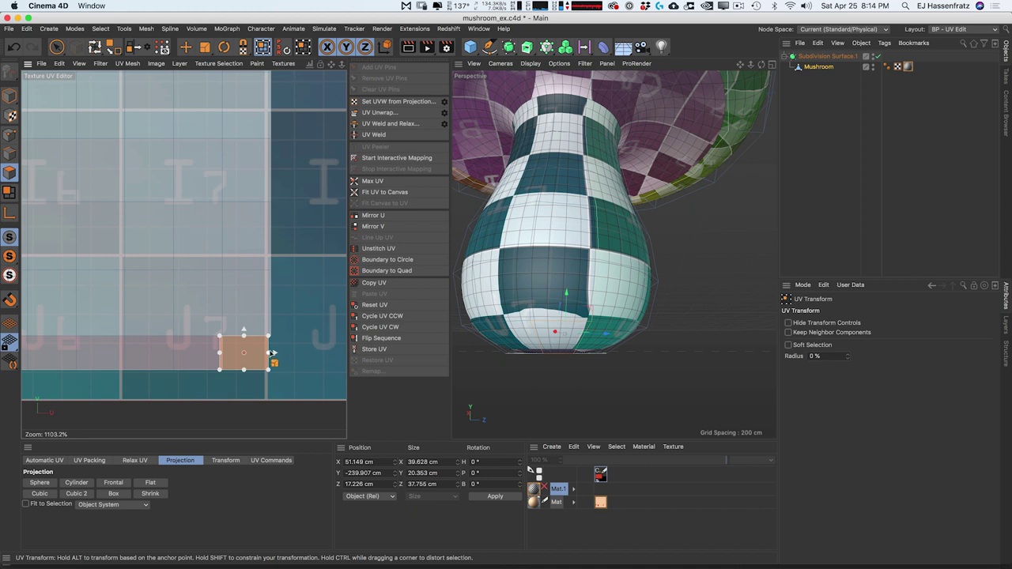
drag(274, 356, 277, 357)
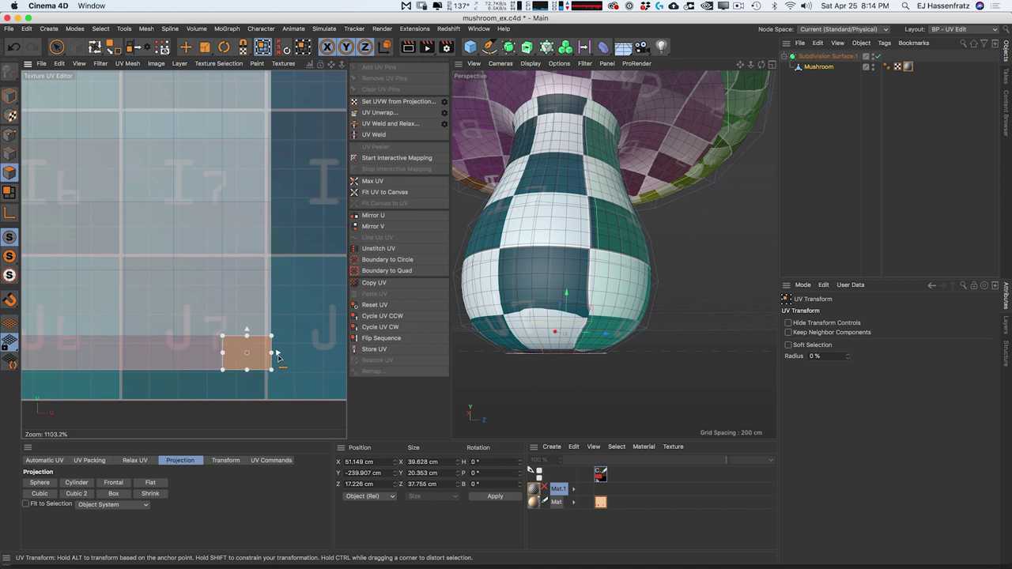
Step: Offset the stray polygon slightly from its row, select its adjoining edges in edge mode, and join it to the stem's island with UV Weld
drag(277, 357, 287, 357)
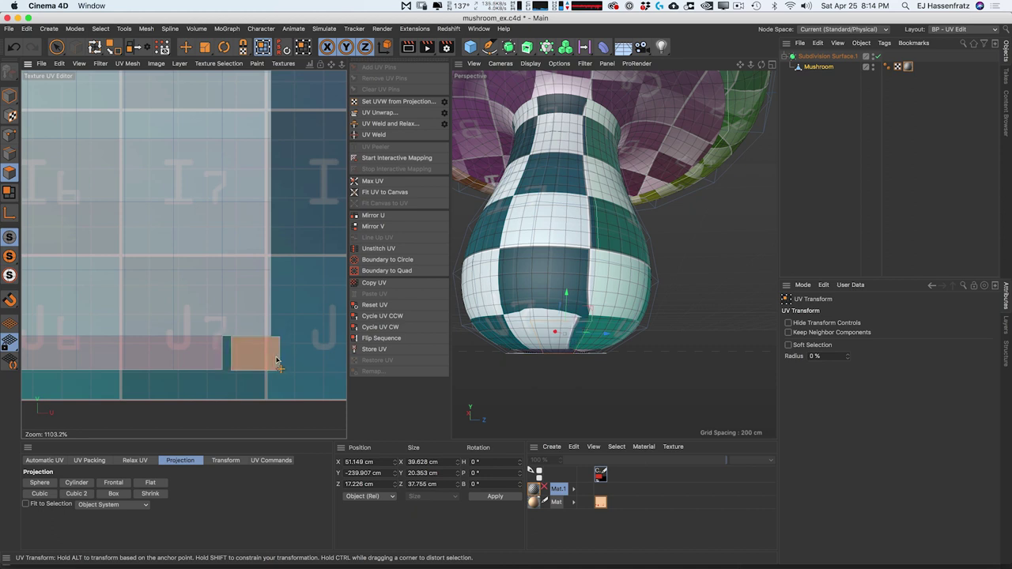
click(10, 155)
click(237, 339)
shift+click(223, 355)
drag(232, 358, 225, 357)
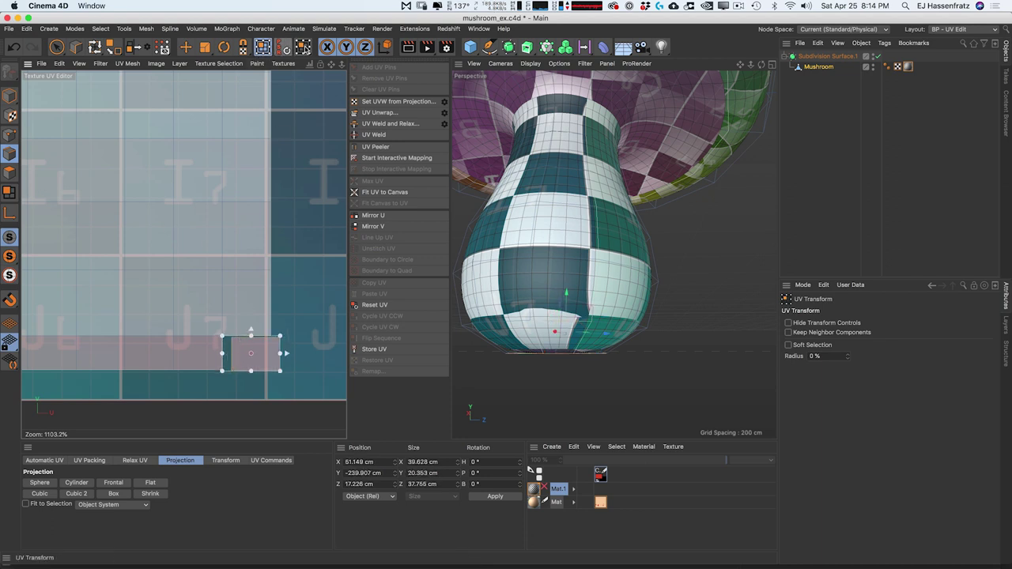
click(56, 47)
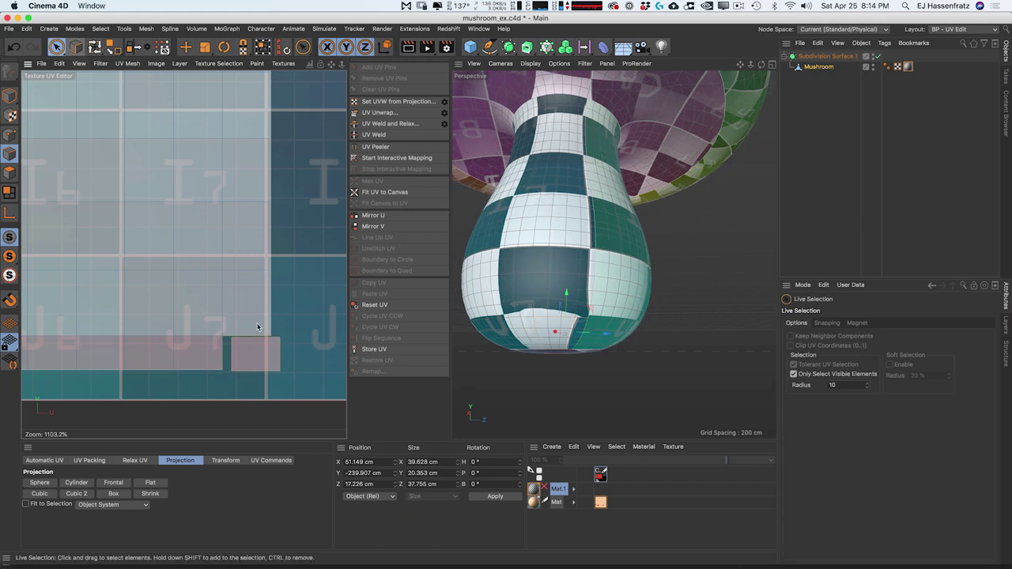
key(super+z)
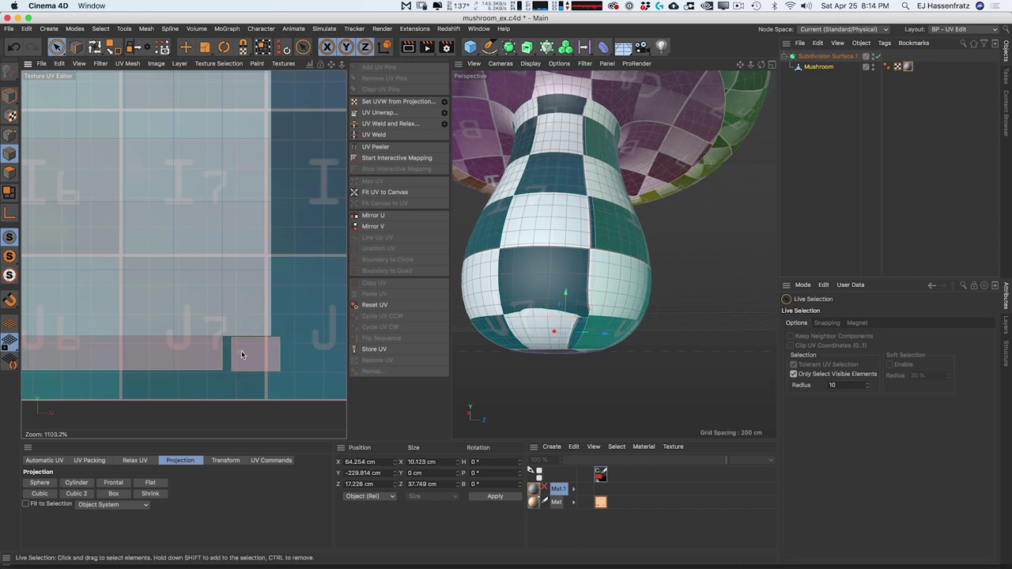
click(388, 138)
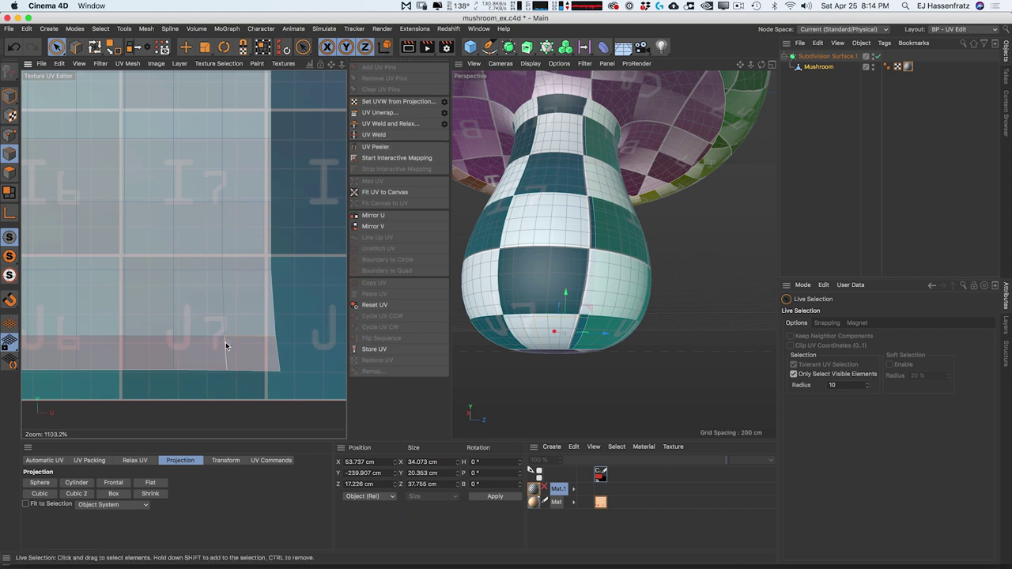
Step: In point mode, move the two displaced points on the upper side of the welded polygon back in line with their grid columns
click(9, 134)
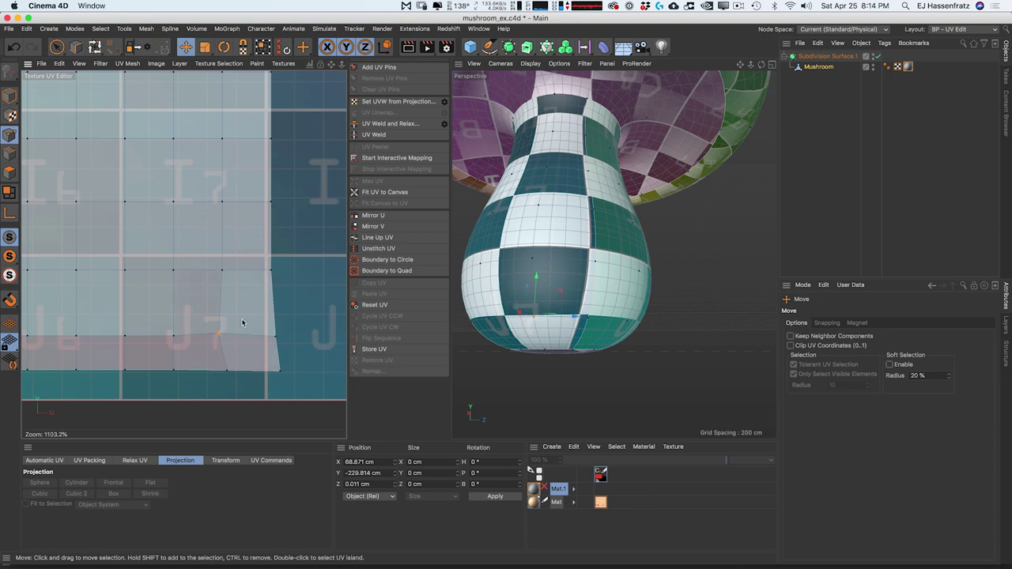
click(274, 340)
key(e)
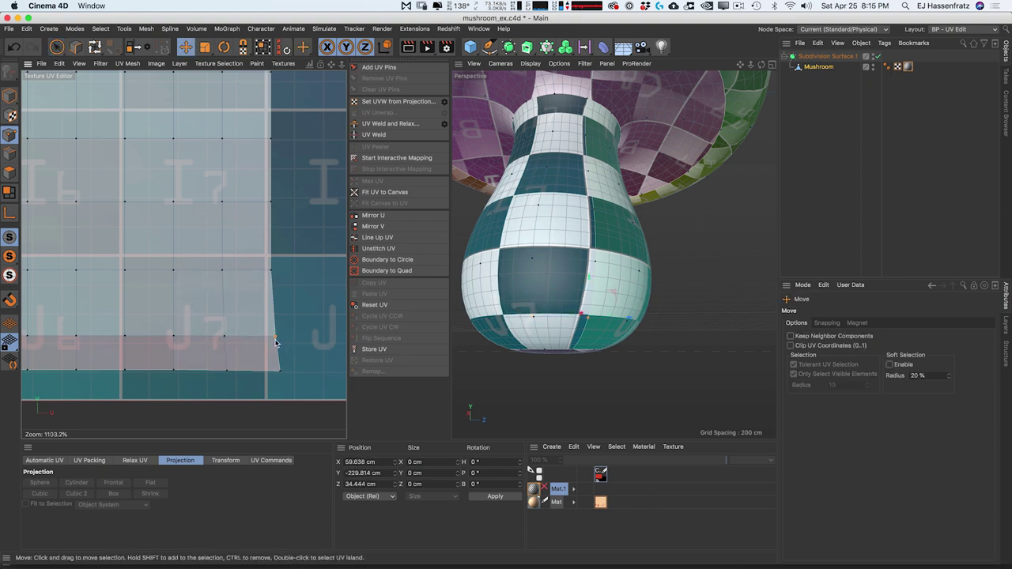
double_click(228, 342)
click(224, 339)
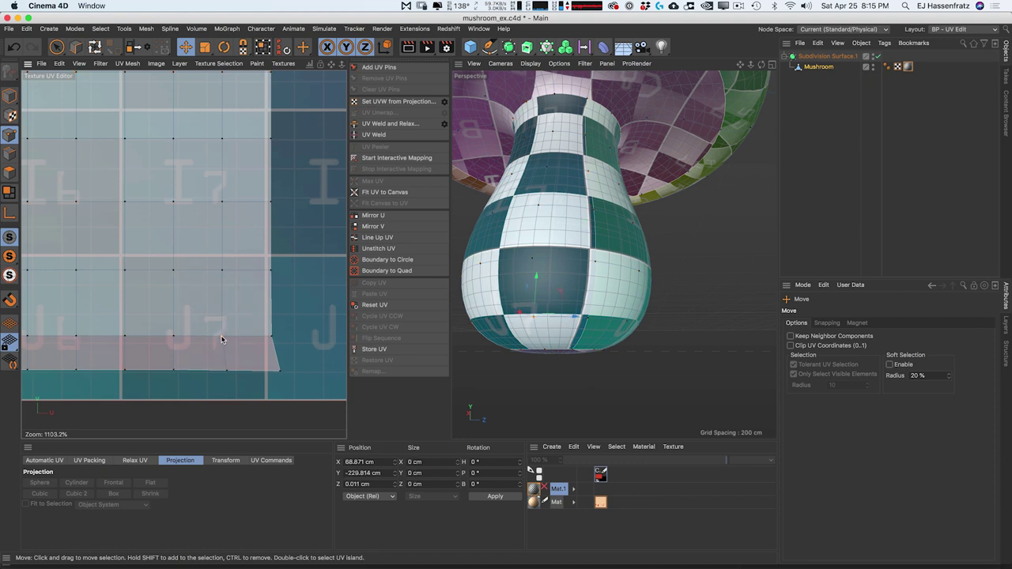
Step: Move the two displaced points along the stem island's bottom border back in line to square off its corner
click(222, 371)
drag(274, 373, 278, 374)
click(279, 374)
drag(279, 370, 273, 370)
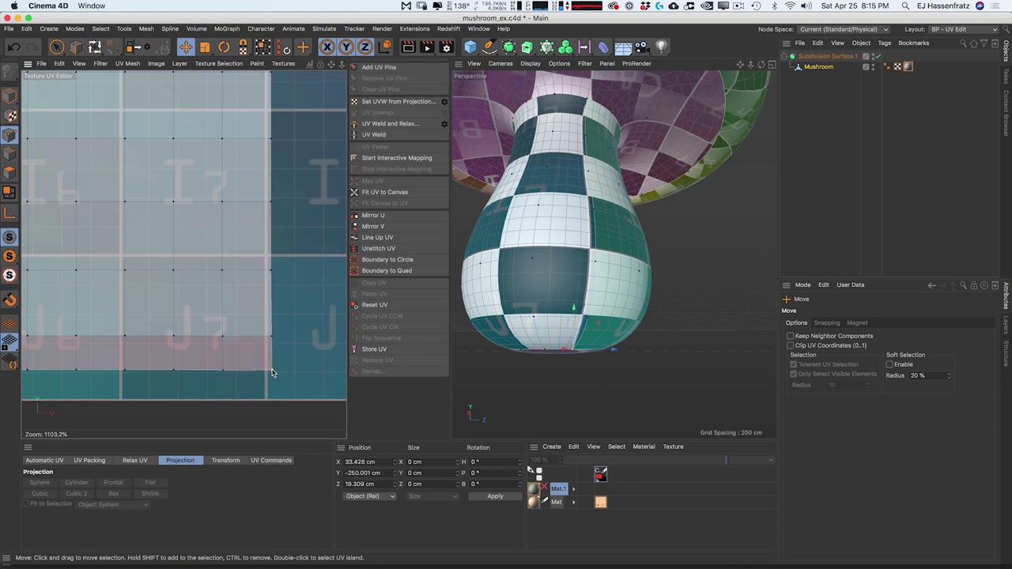
mouse_move(578, 288)
alt+mouse_down()
mouse_move(595, 301)
mouse_move(590, 284)
alt+mouse_up()
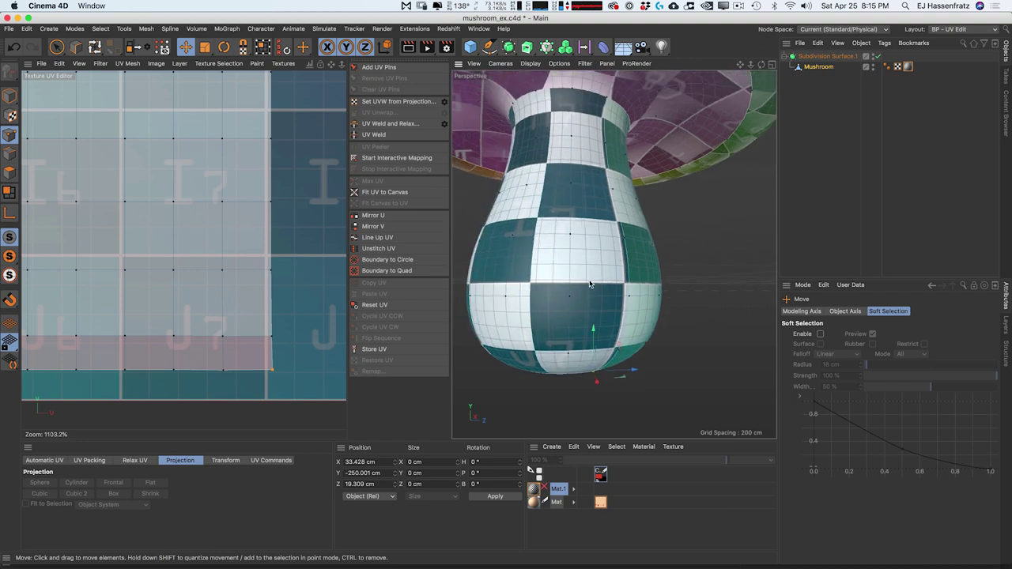
scroll(589, 284, down, 6)
scroll(658, 280, up, 2)
scroll(224, 292, down, 5)
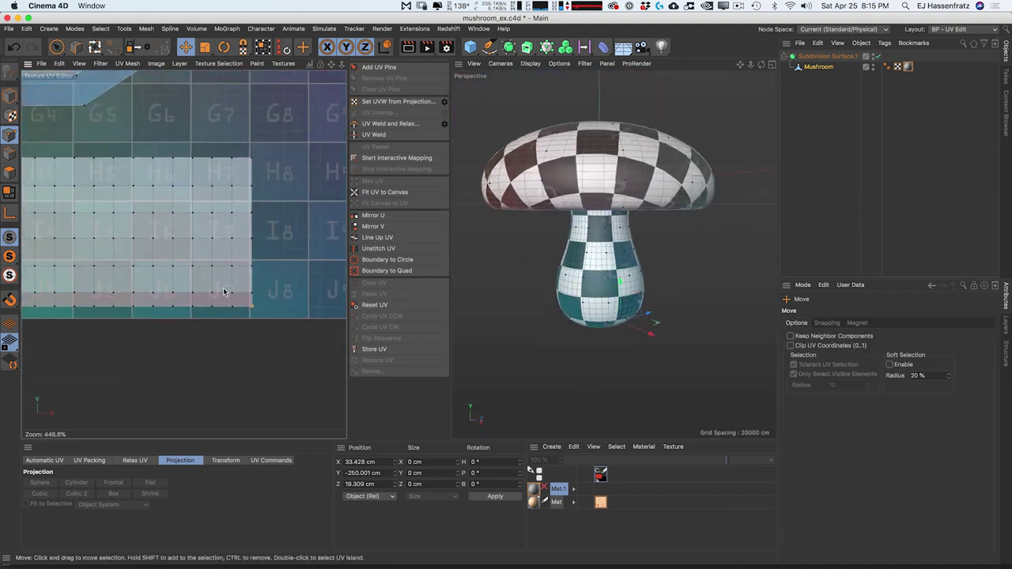
Step: Leave point mode for polygon mode and inspect the checker pattern across the mushroom's cap and stem along with the finished UV layout
scroll(213, 269, down, 4)
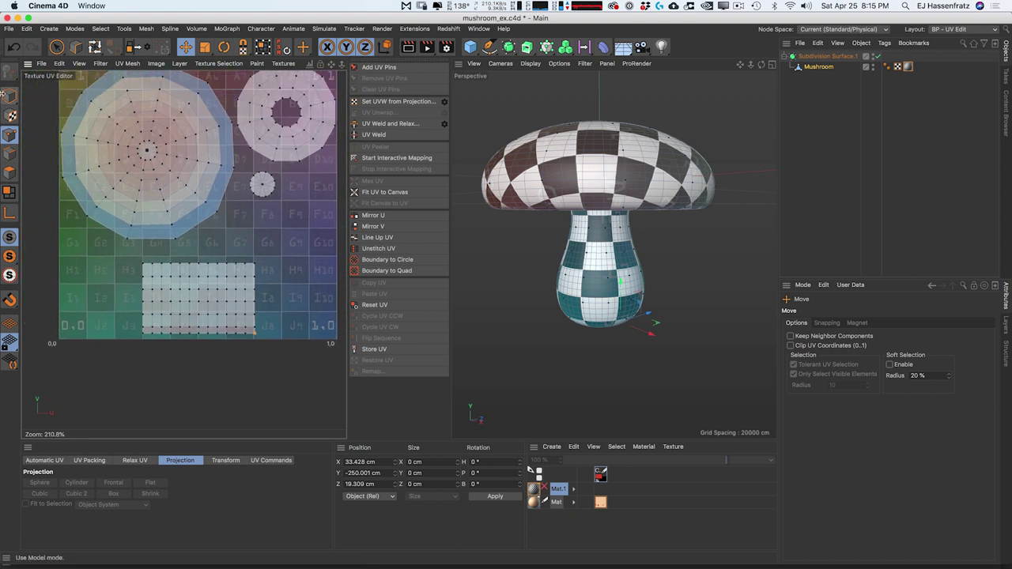
click(8, 95)
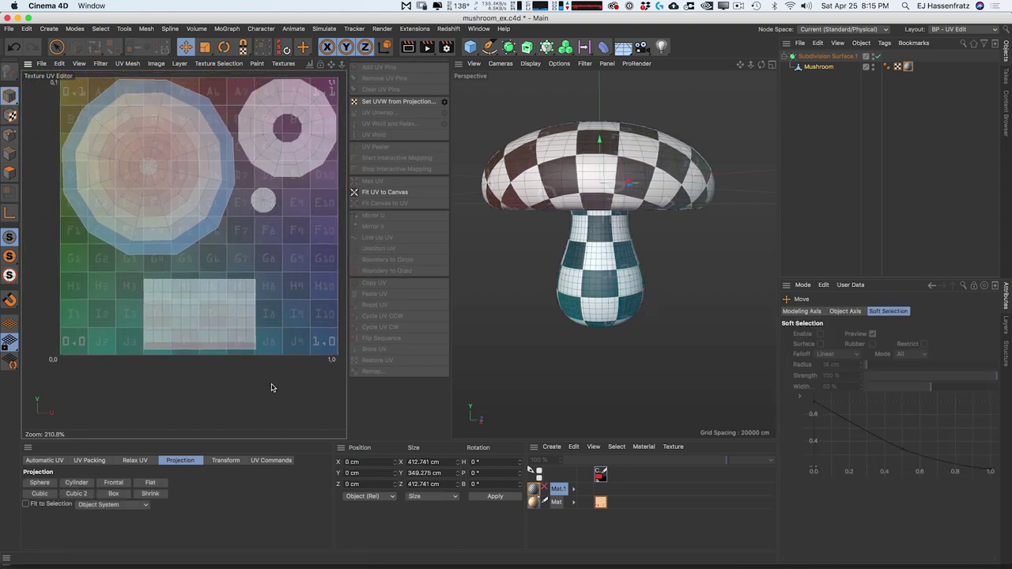
key(Return)
scroll(214, 336, up, 2)
scroll(205, 337, down, 1)
alt+middle_drag(219, 316, 211, 321)
scroll(207, 325, down, 1)
alt+drag(661, 271, 631, 236)
alt+drag(566, 203, 639, 211)
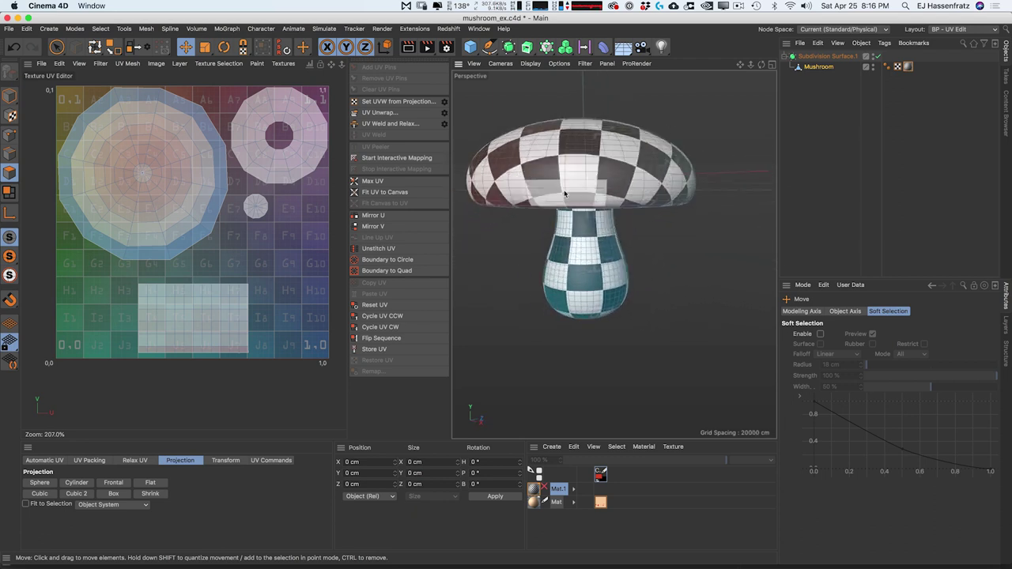
Step: Remove the checker material Mat.1 from the Mushroom object and assign the beige material Mat in its place
click(908, 67)
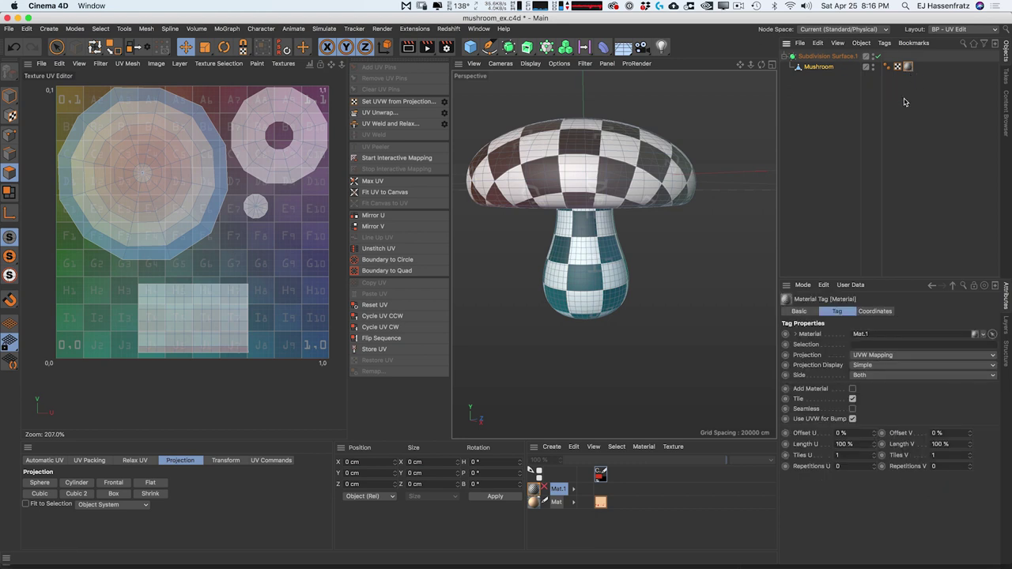
key(Delete)
drag(537, 506, 817, 68)
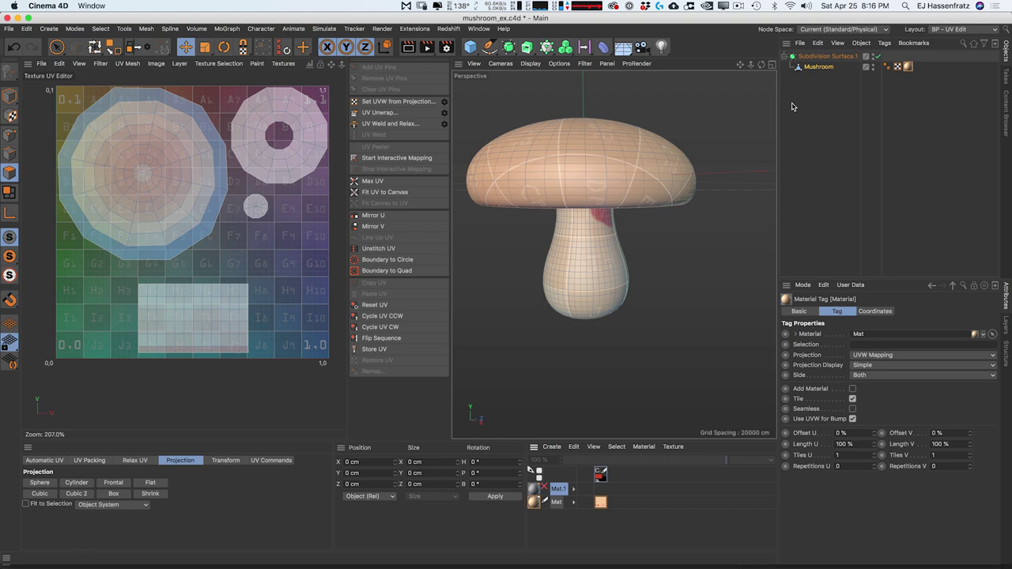
Step: Switch to the BP - 3D Paint layout and frame the whole mushroom for painting
click(963, 31)
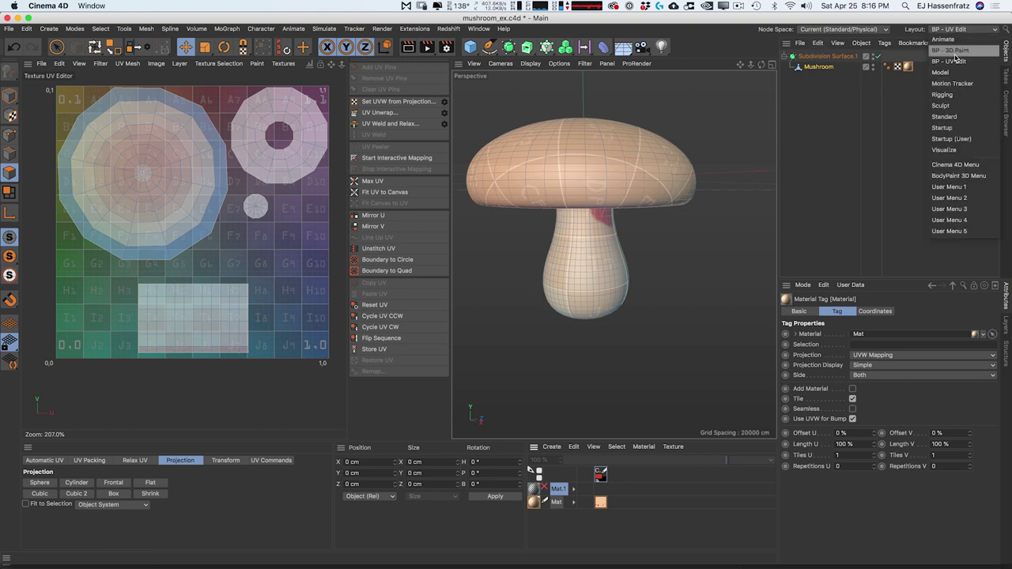
click(949, 50)
scroll(375, 299, down, 3)
alt+drag(375, 298, 352, 158)
alt+drag(368, 404, 371, 456)
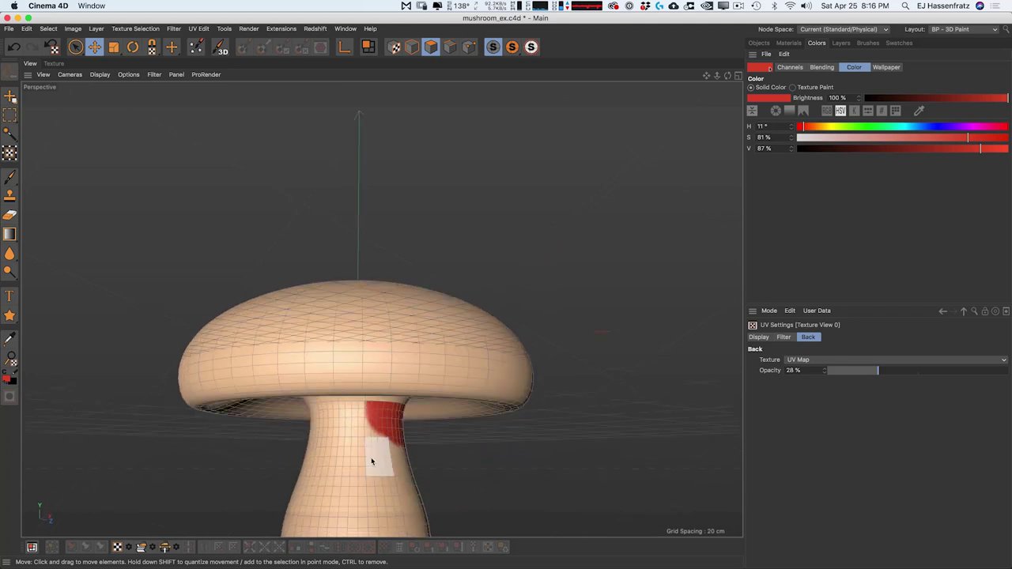
alt+middle_drag(372, 456, 378, 305)
alt+drag(356, 311, 359, 344)
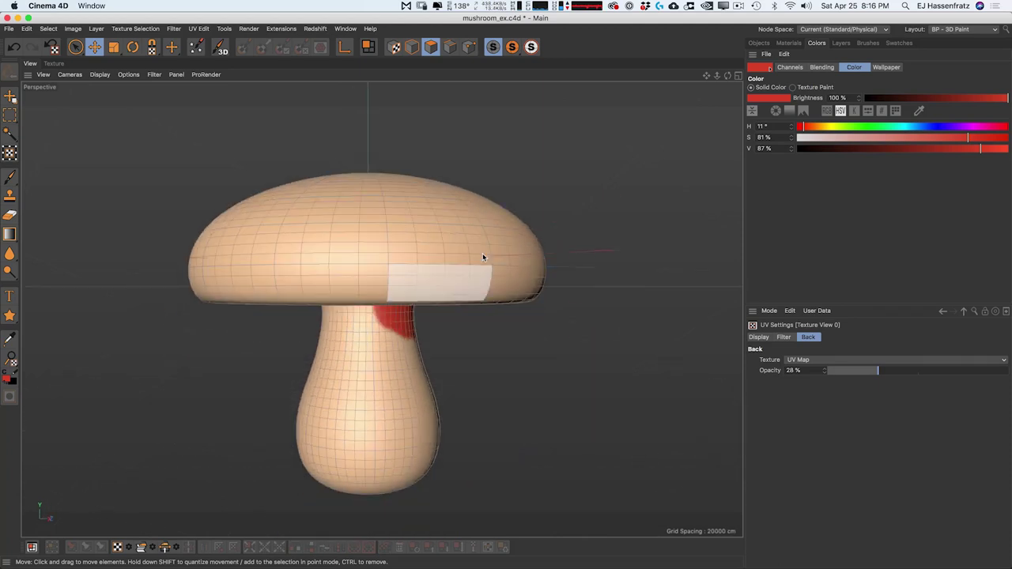
Step: Delete the red-painted texture layer and add a new empty layer above Background
click(841, 43)
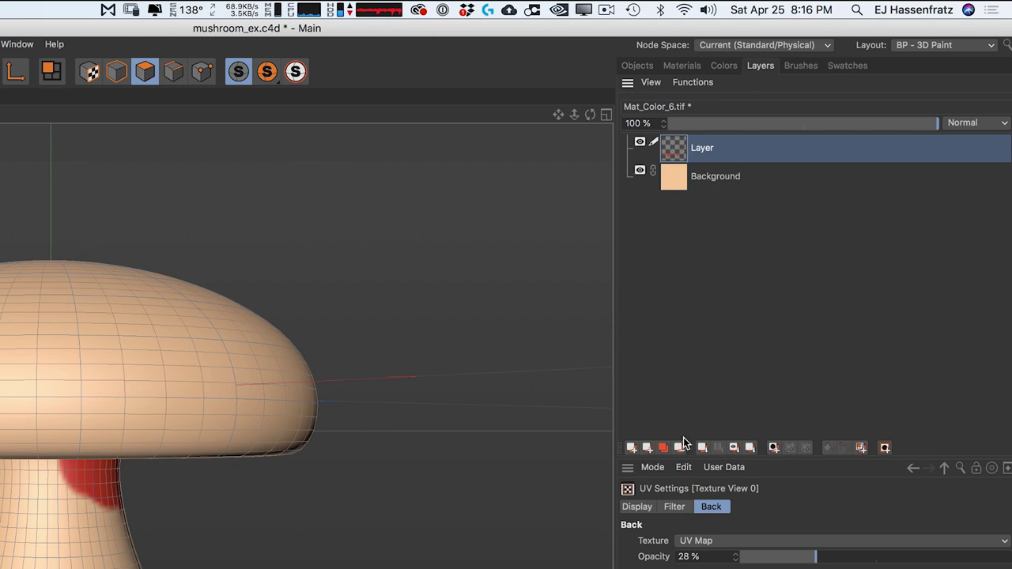
click(679, 449)
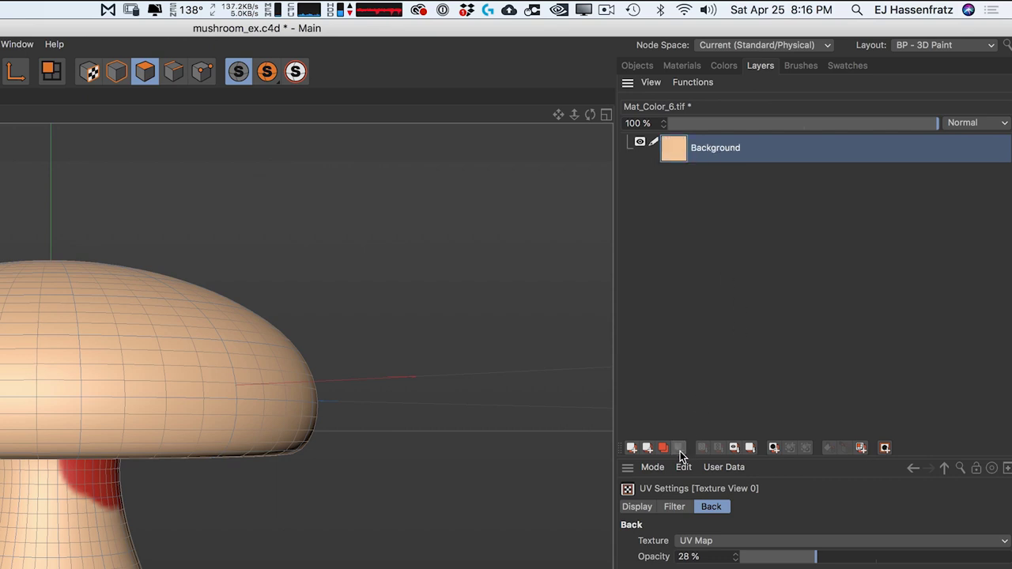
click(632, 449)
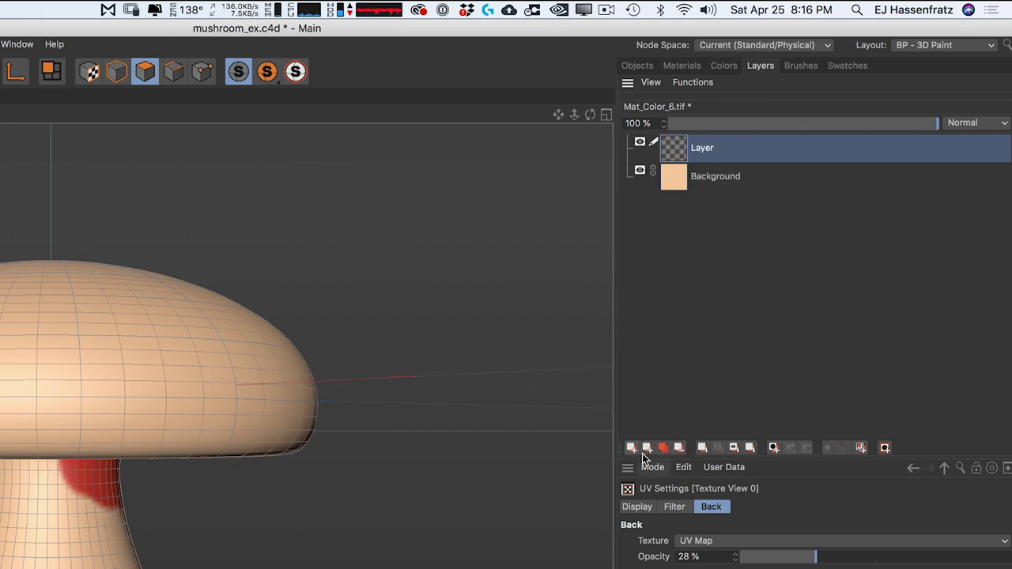
Step: Hide the new paint layer and make the Background layer active
click(653, 174)
click(648, 150)
click(640, 141)
click(639, 170)
click(707, 179)
alt+drag(5, 435, 21, 462)
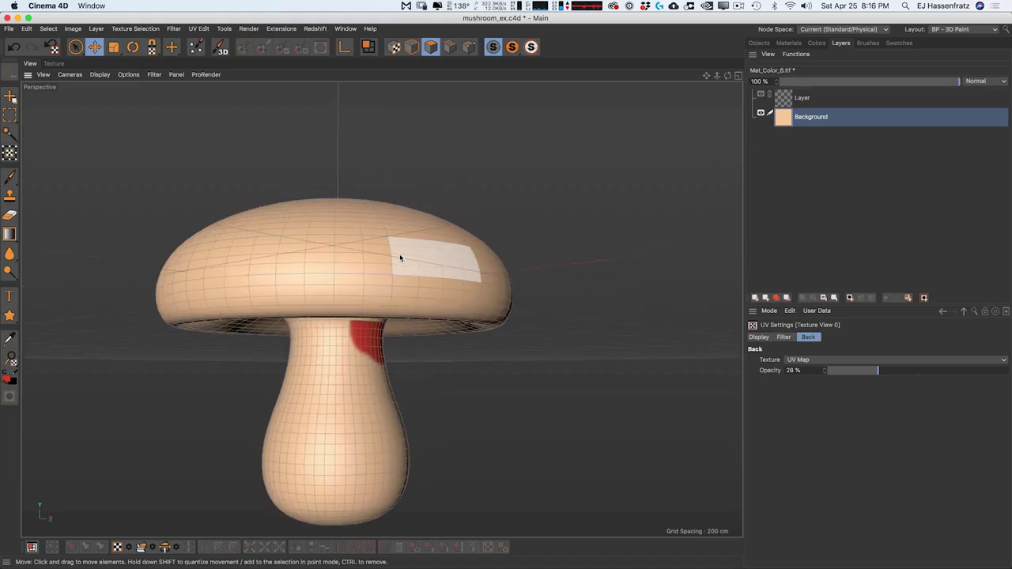
Step: Activate the Brush tool, make the new layer active and visible, and paint a round red spot on the mushroom cap
click(10, 176)
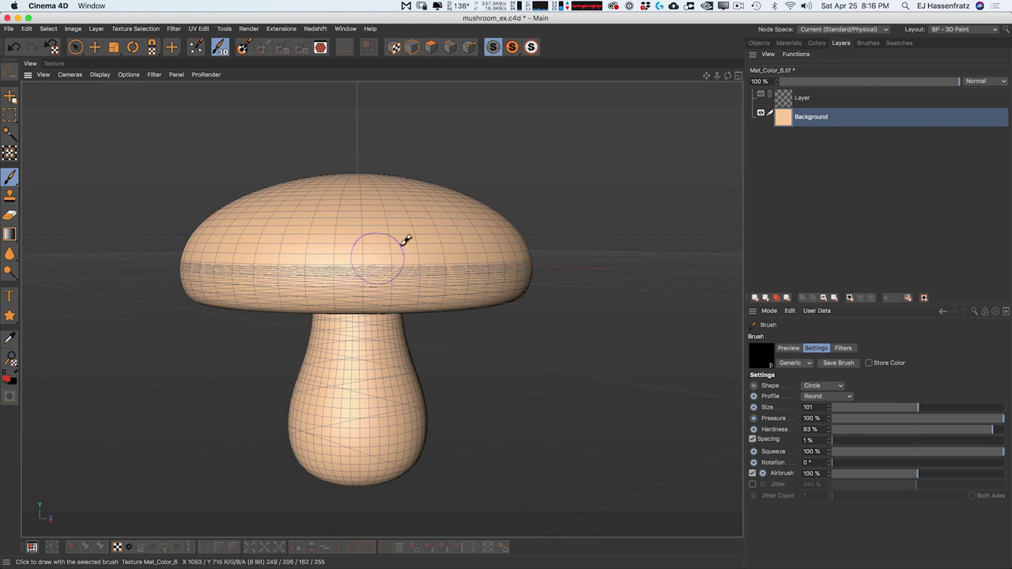
click(763, 95)
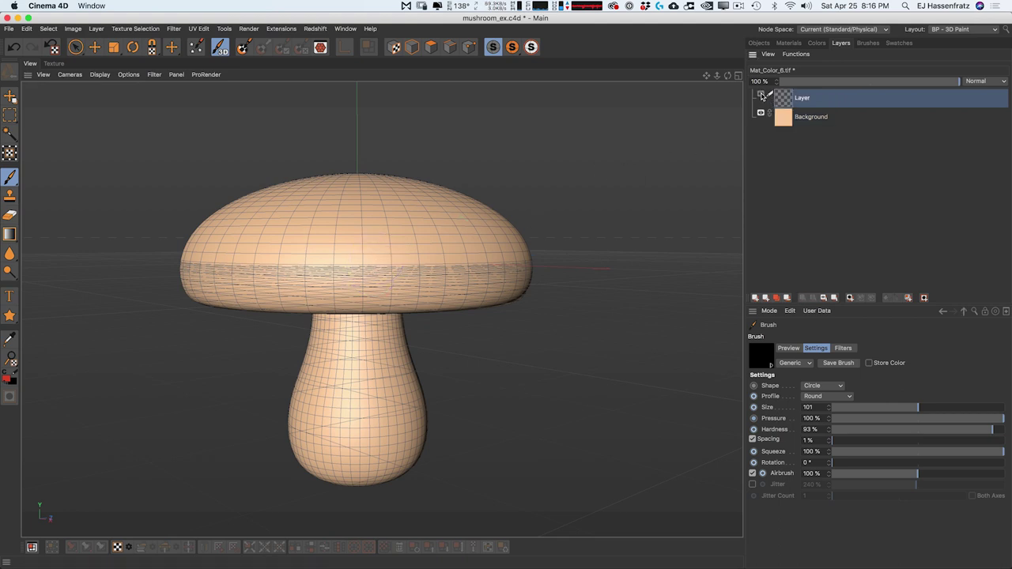
mouse_move(451, 219)
alt+mouse_down()
mouse_move(386, 233)
mouse_move(390, 212)
mouse_move(388, 248)
alt+mouse_up()
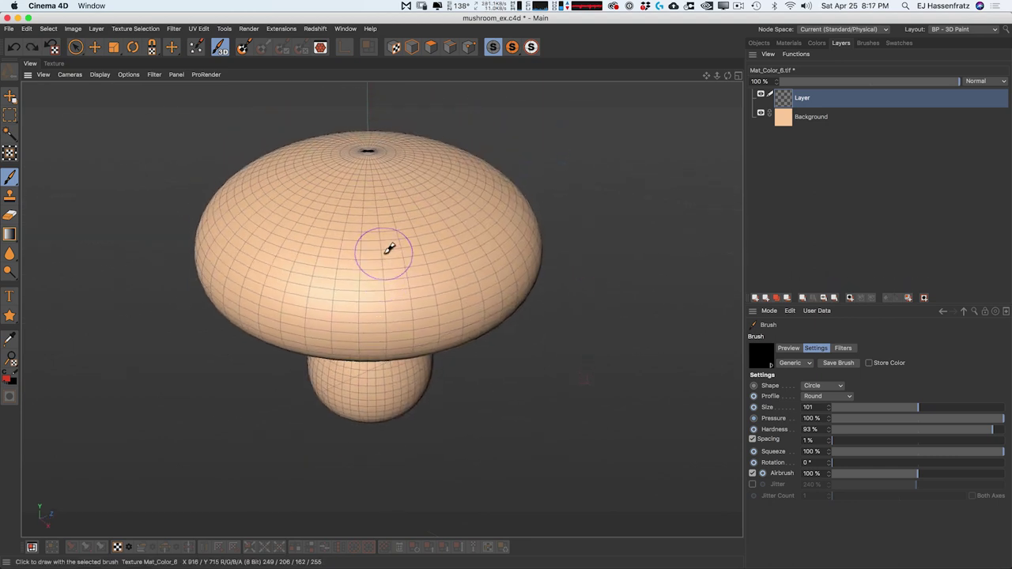
click(389, 249)
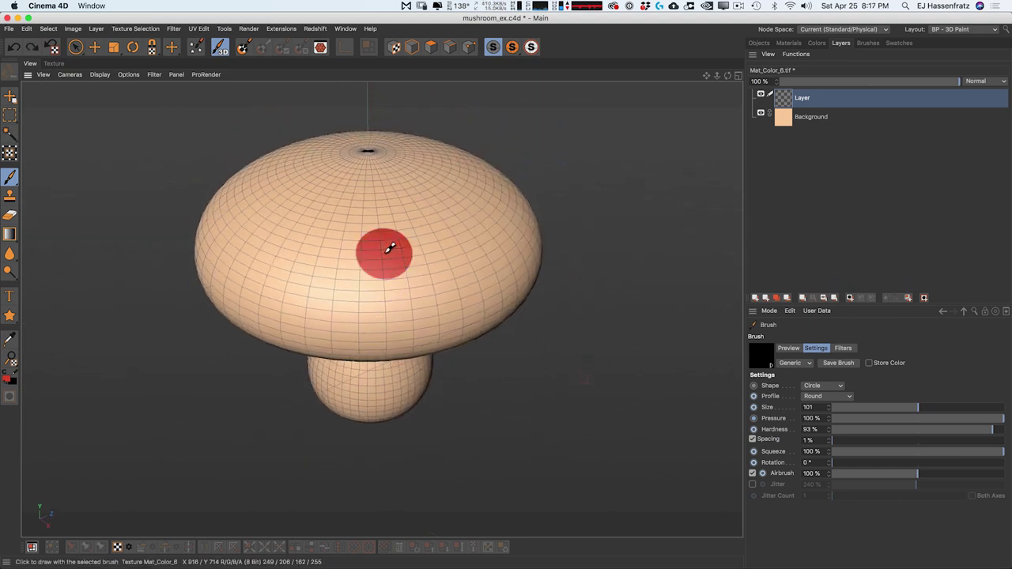
mouse_move(398, 293)
alt+mouse_down()
mouse_move(388, 272)
mouse_move(408, 219)
alt+mouse_up()
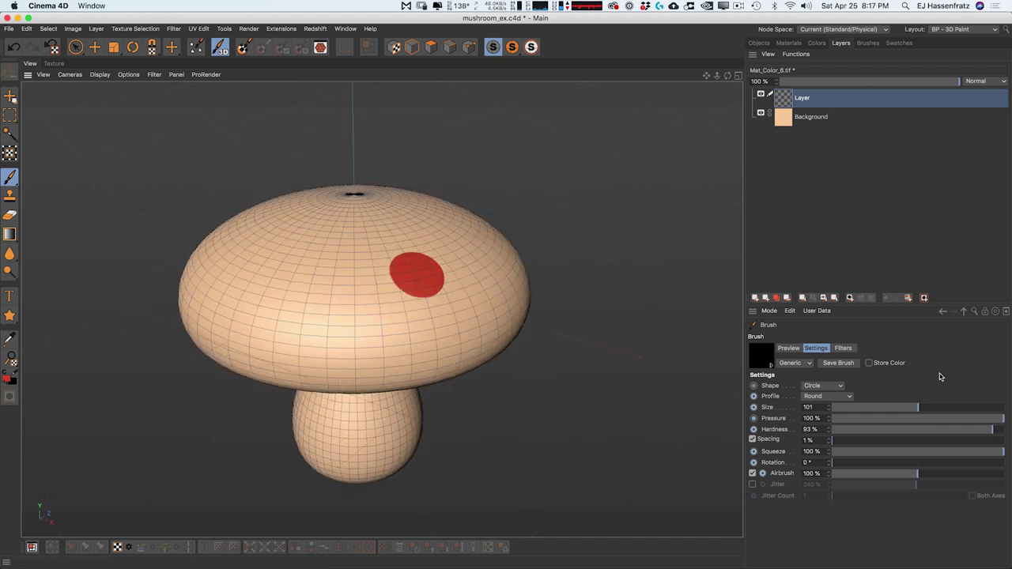
Step: Set the brush size to 242 and paint a large red spot beside the first one on the cap
click(960, 406)
drag(960, 407, 965, 406)
click(303, 289)
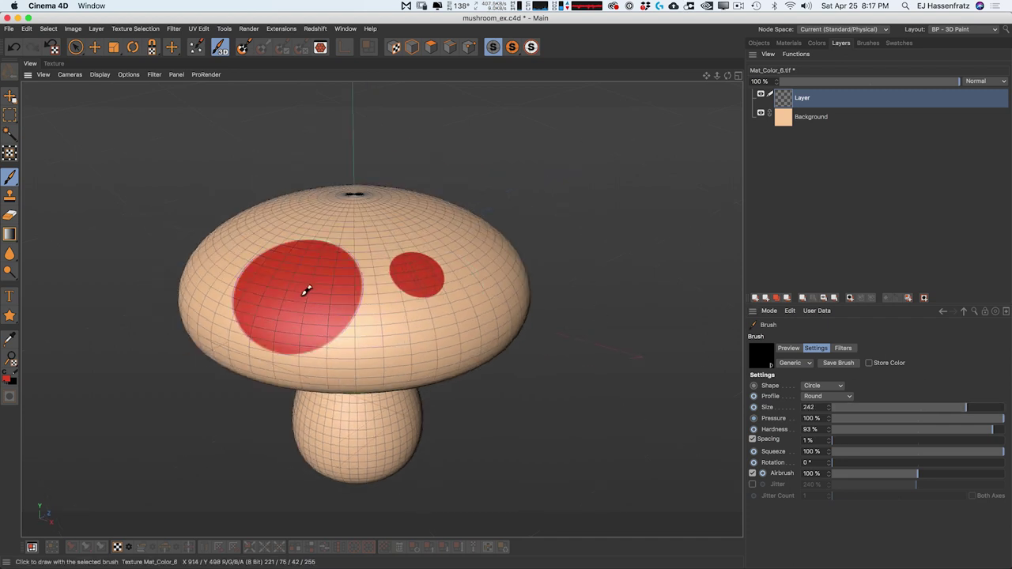
alt+drag(300, 289, 309, 293)
Step: Paint two more red spots further around the cap, enlarging the brush between them
drag(965, 406, 929, 406)
alt+drag(666, 361, 441, 261)
click(442, 263)
drag(928, 407, 954, 406)
alt+drag(612, 361, 442, 364)
click(422, 377)
mouse_move(515, 314)
alt+mouse_down()
mouse_move(486, 305)
mouse_move(491, 342)
alt+mouse_up()
Step: Set the brush size to 146 and paint a red spot on the bare side of the cap
drag(954, 406, 934, 417)
alt+drag(362, 361, 350, 305)
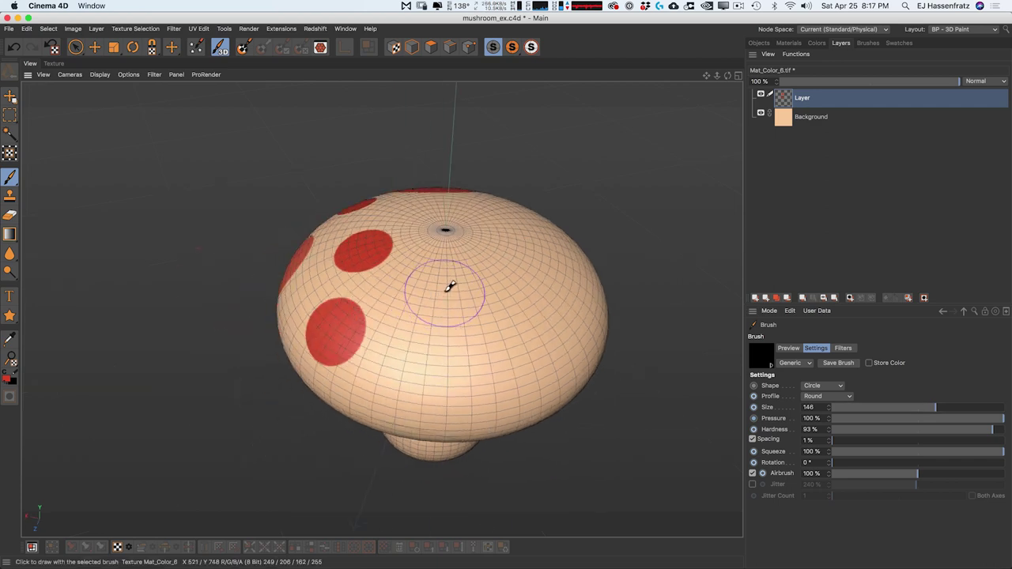
mouse_move(527, 332)
alt+mouse_down()
mouse_move(372, 366)
mouse_move(401, 353)
alt+mouse_up()
click(415, 369)
Step: Set the brush size to 66 and paint two small red spots on the cap
mouse_move(922, 407)
mouse_down()
mouse_move(876, 407)
mouse_move(900, 407)
mouse_up()
click(441, 306)
click(293, 381)
Step: Set the brush size to 152 and paint a red spot in the empty area between the small and large spots
alt+drag(293, 381, 535, 402)
alt+drag(605, 406, 211, 300)
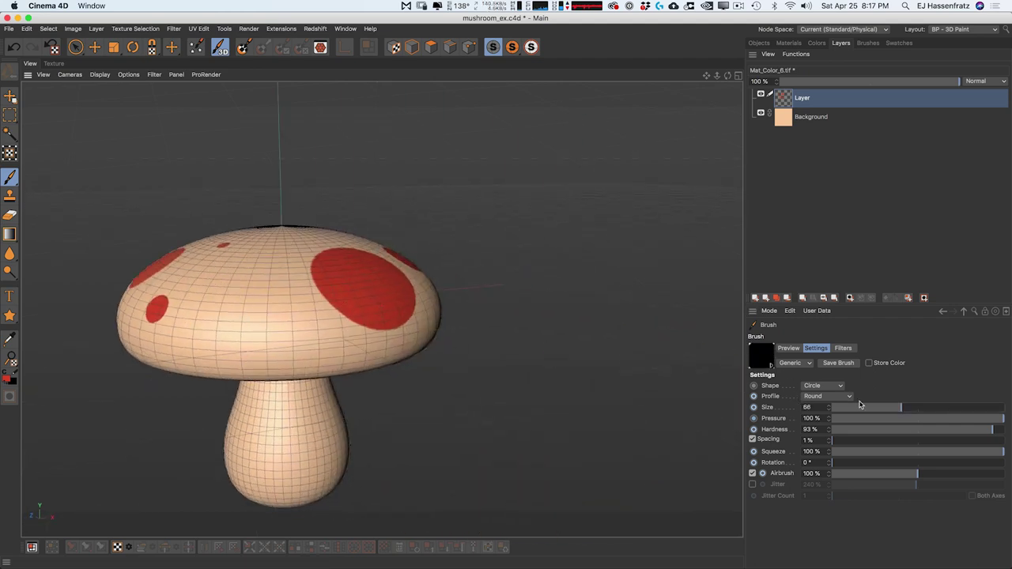
drag(834, 404, 865, 406)
click(237, 320)
Step: Set the brush size to 39 and paint a tiny red spot on the cap just above the two larger spots
alt+drag(323, 271, 615, 316)
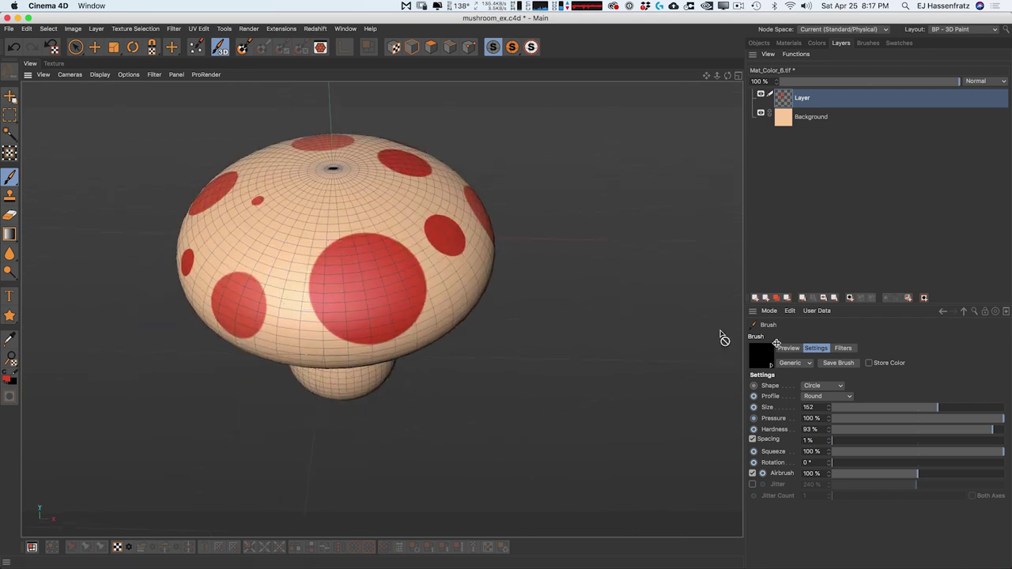
drag(933, 411, 884, 407)
click(279, 233)
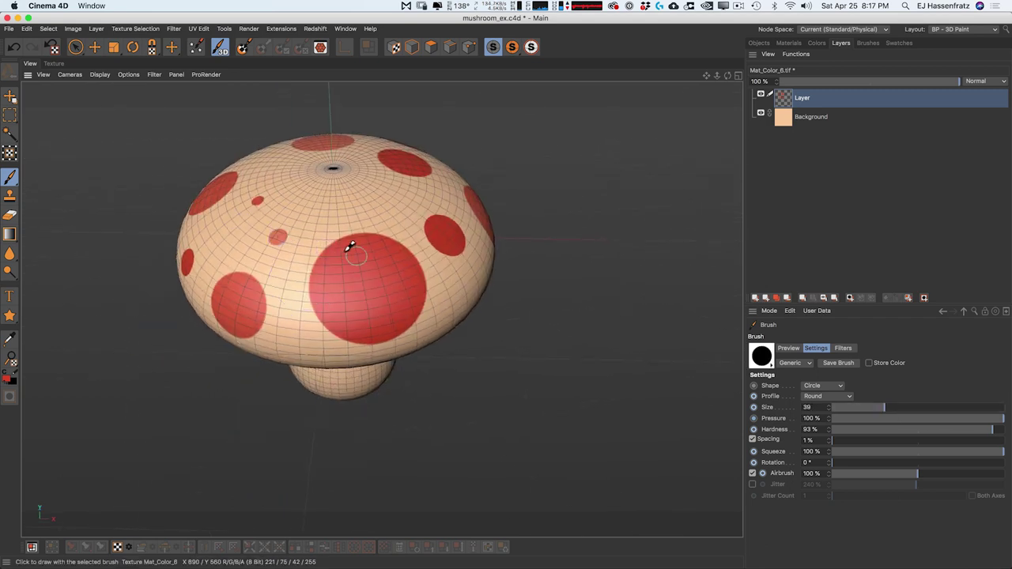
Step: Add more round red spots around the mushroom cap, one at the current brush size and the others at size 107
alt+drag(351, 244, 346, 204)
click(330, 201)
drag(900, 406, 921, 407)
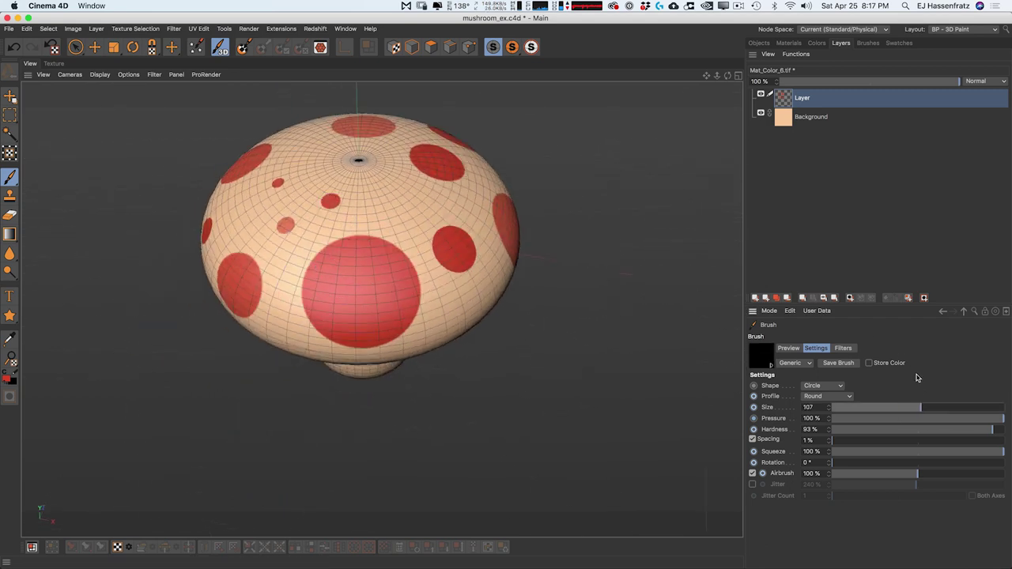
click(416, 201)
mouse_move(418, 192)
alt+mouse_down()
mouse_move(350, 187)
mouse_move(372, 198)
mouse_move(445, 177)
alt+mouse_up()
click(364, 191)
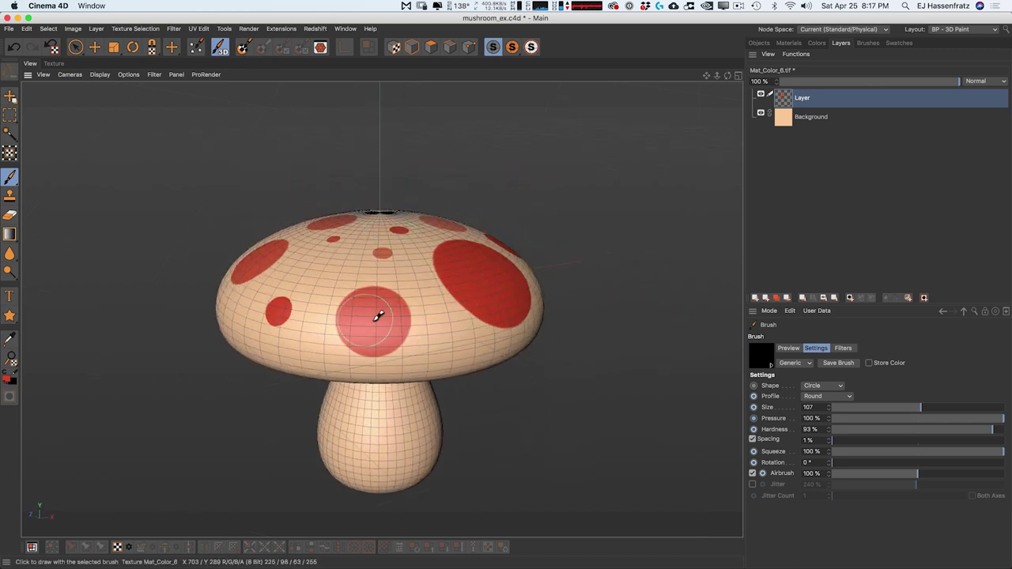
Step: Reduce the brush size to 14 and paint a red smile with two dot eyes on the mushroom stem
scroll(380, 328, up, 2)
mouse_move(381, 332)
alt+mouse_down()
mouse_move(339, 305)
mouse_move(368, 248)
alt+mouse_up()
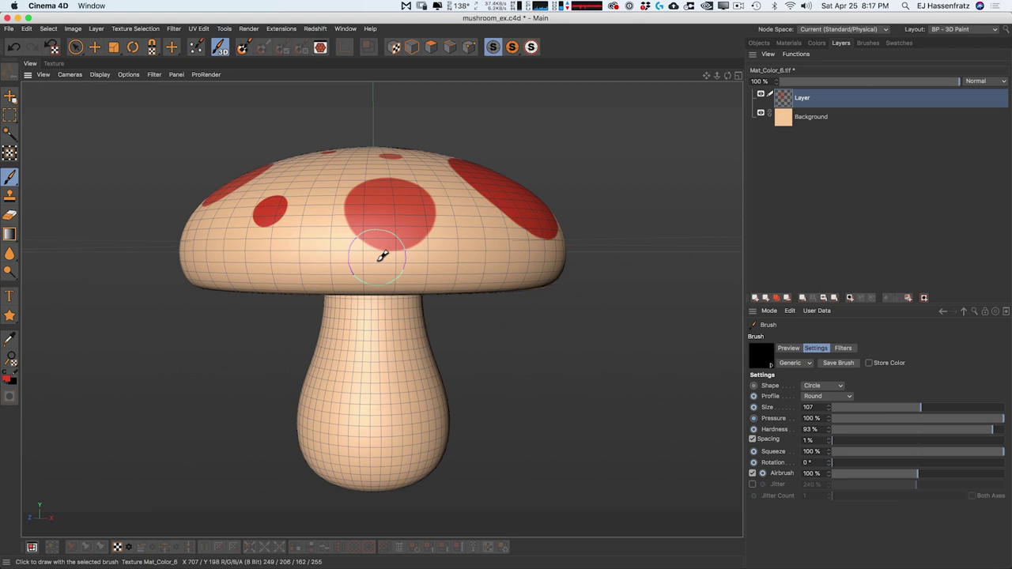
alt+drag(379, 255, 361, 339)
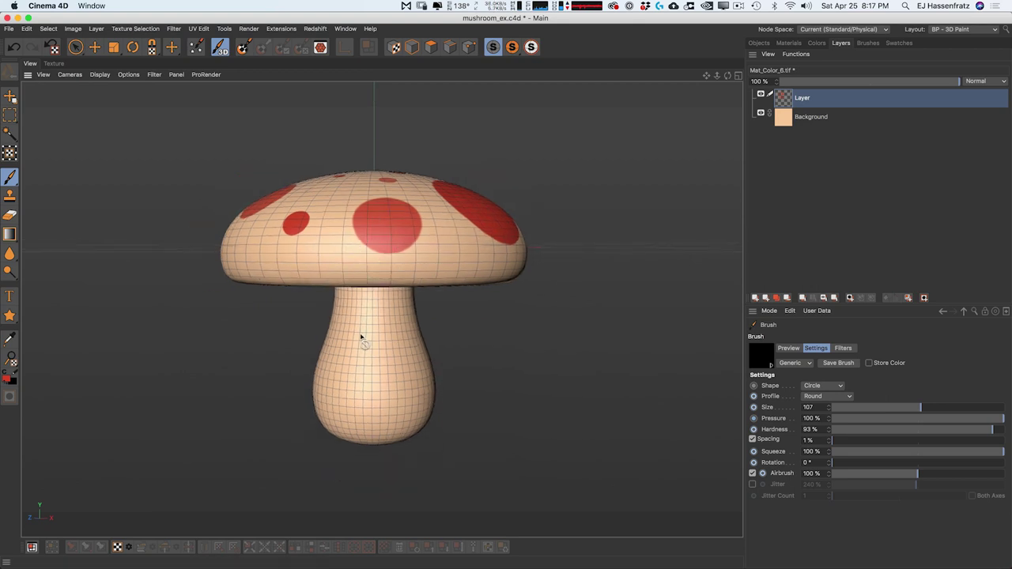
scroll(363, 356, up, 1)
alt+middle_drag(358, 365, 388, 346)
scroll(415, 365, up, 2)
drag(890, 408, 863, 410)
scroll(429, 346, up, 4)
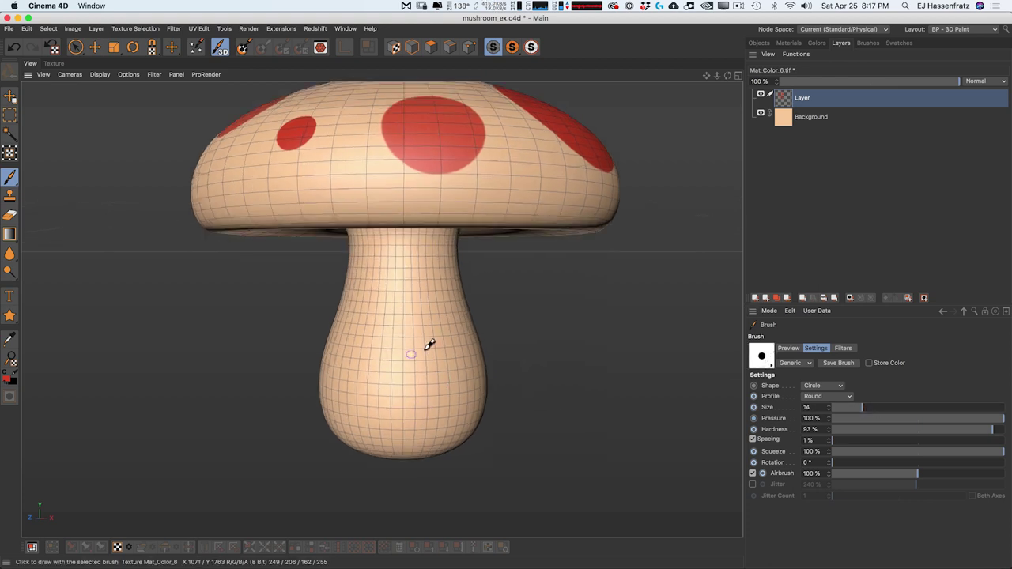
drag(322, 342, 397, 345)
click(349, 317)
click(368, 320)
scroll(372, 348, down, 5)
alt+drag(380, 384, 382, 389)
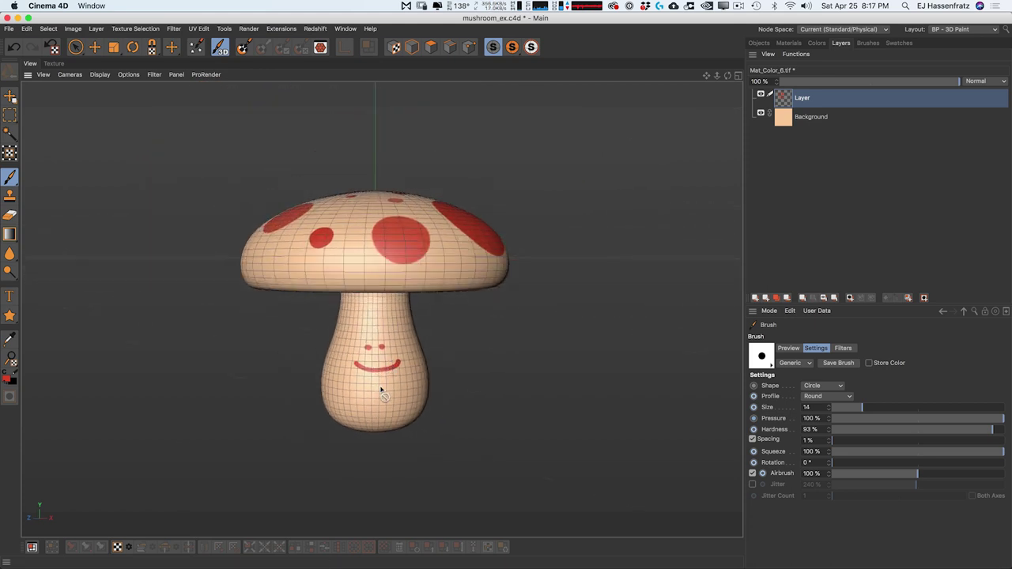
alt+drag(439, 341, 411, 307)
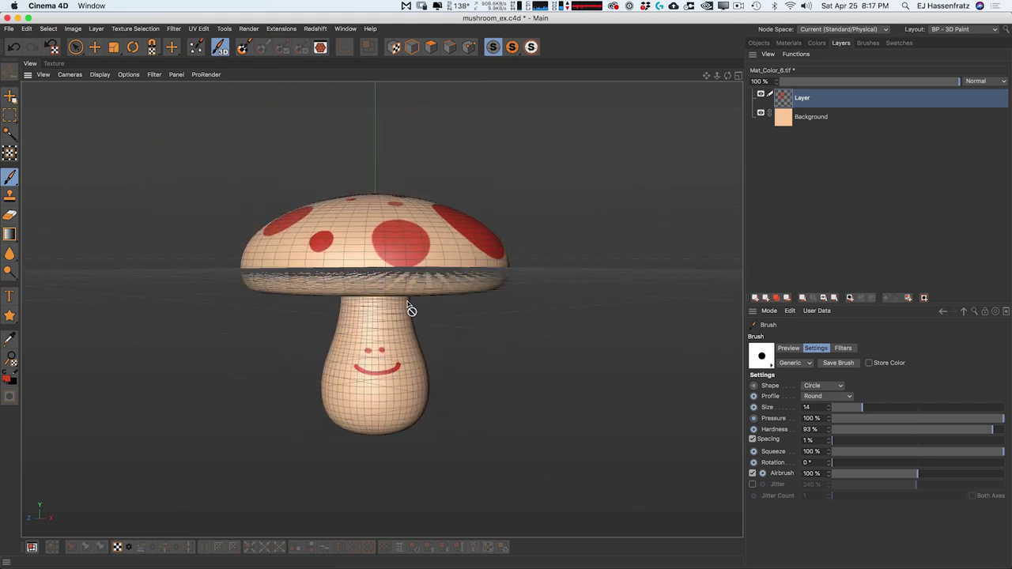
alt+drag(447, 261, 413, 234)
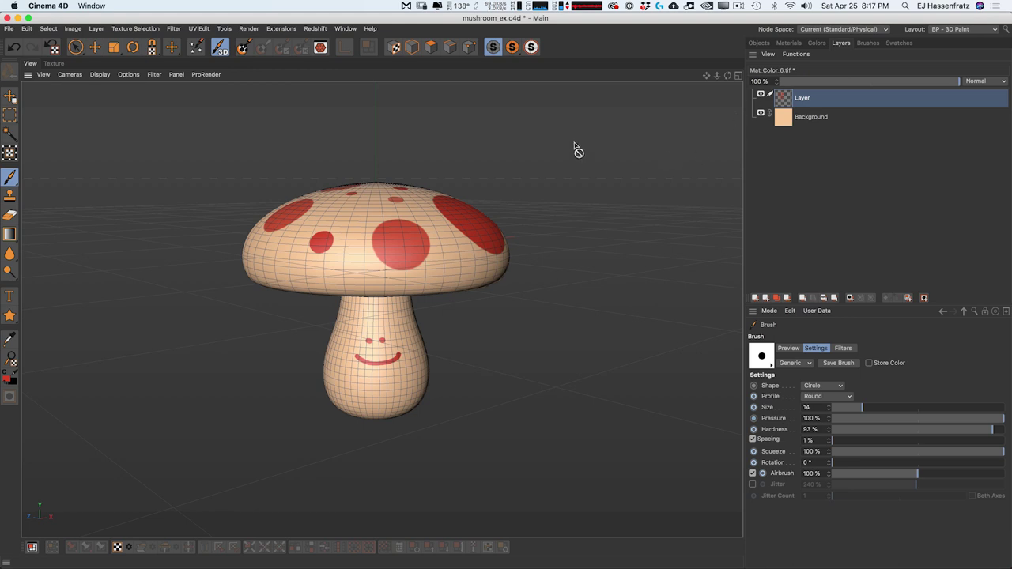
mouse_move(395, 220)
alt+mouse_down()
mouse_move(406, 226)
mouse_move(388, 221)
alt+mouse_up()
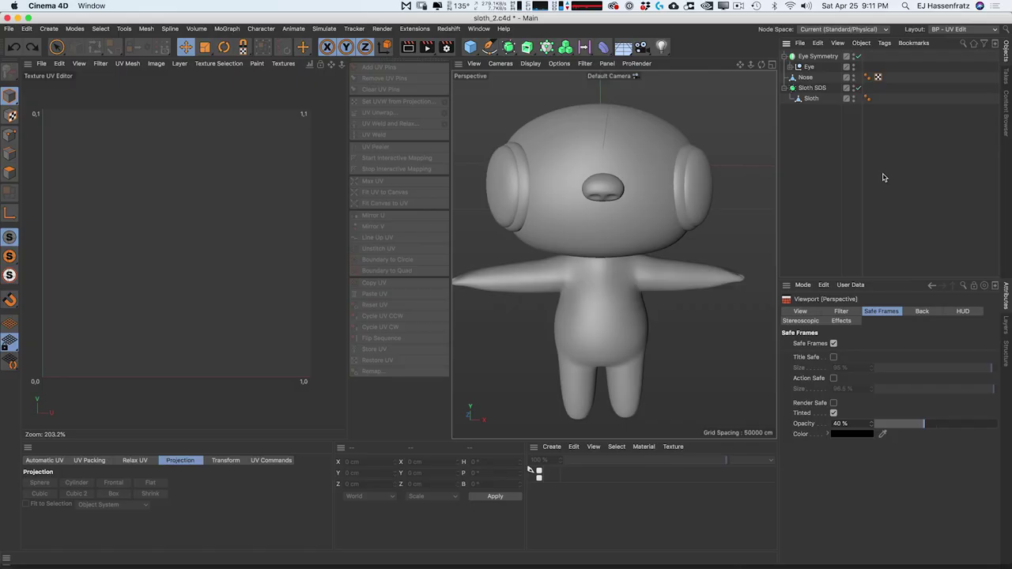
Step: Switch to edge mode and select the Sloth mesh inside the Sloth SDS object
mouse_move(599, 238)
alt+mouse_down()
mouse_move(616, 237)
mouse_move(588, 226)
mouse_move(614, 233)
mouse_move(607, 244)
mouse_move(716, 239)
mouse_move(472, 197)
mouse_move(522, 249)
mouse_move(615, 235)
mouse_move(621, 217)
alt+mouse_up()
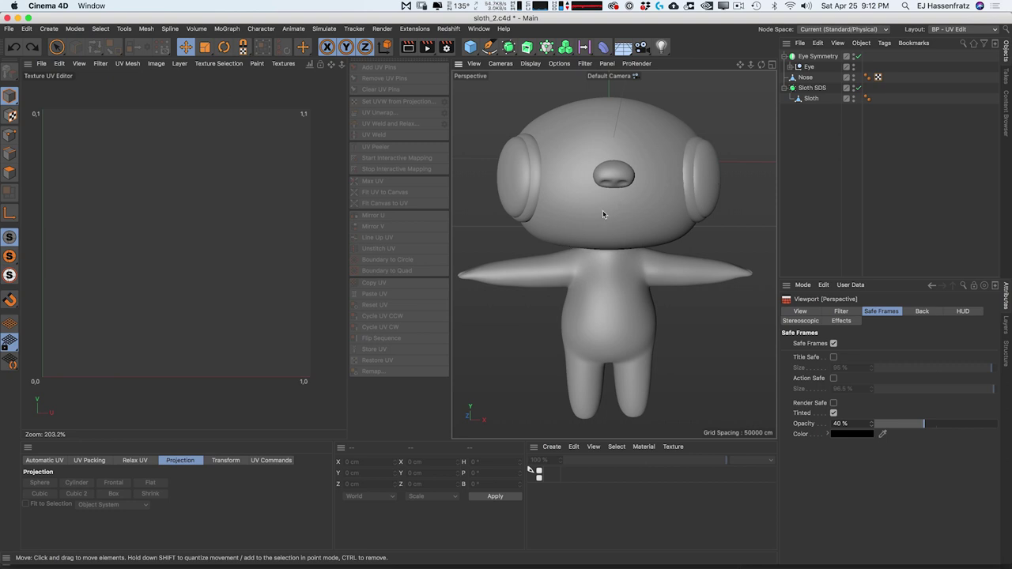
alt+drag(609, 276, 654, 300)
alt+drag(577, 345, 598, 330)
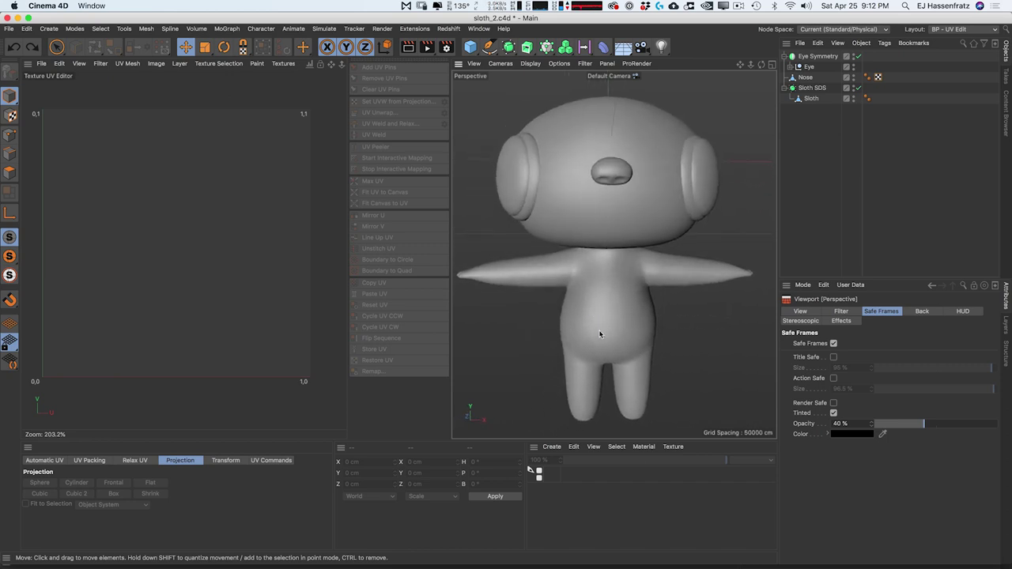
click(10, 154)
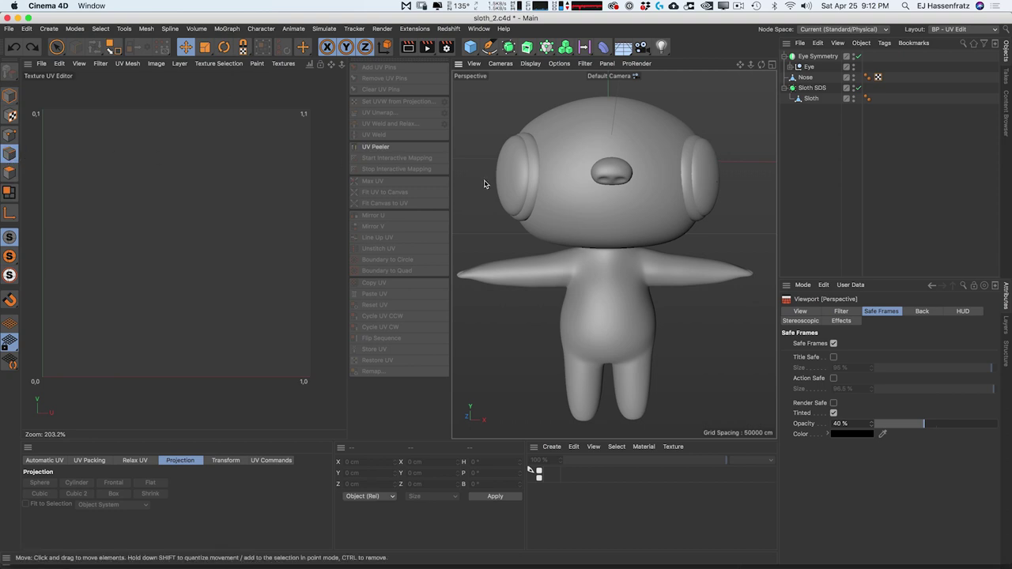
click(812, 99)
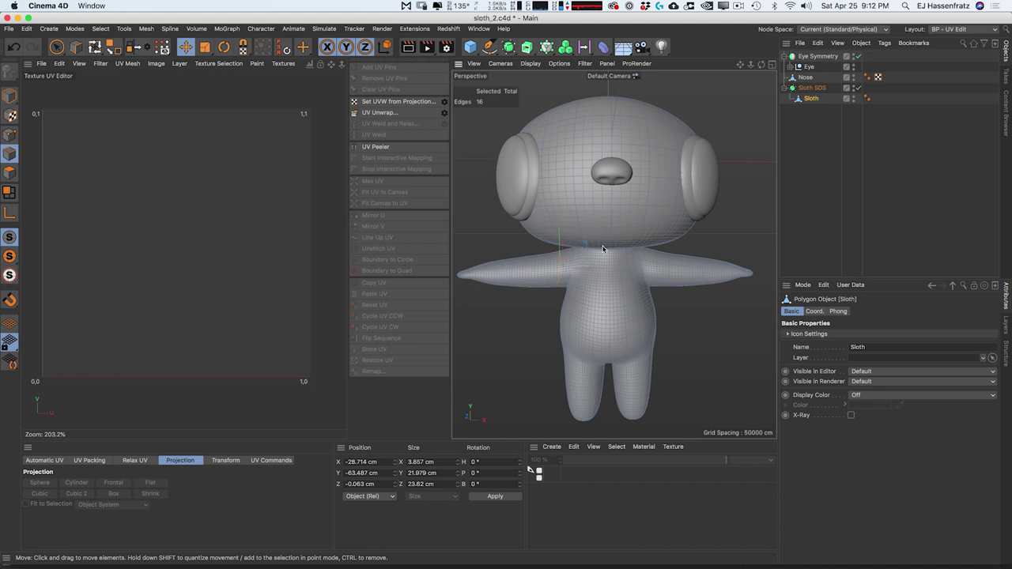
scroll(610, 255, up, 1)
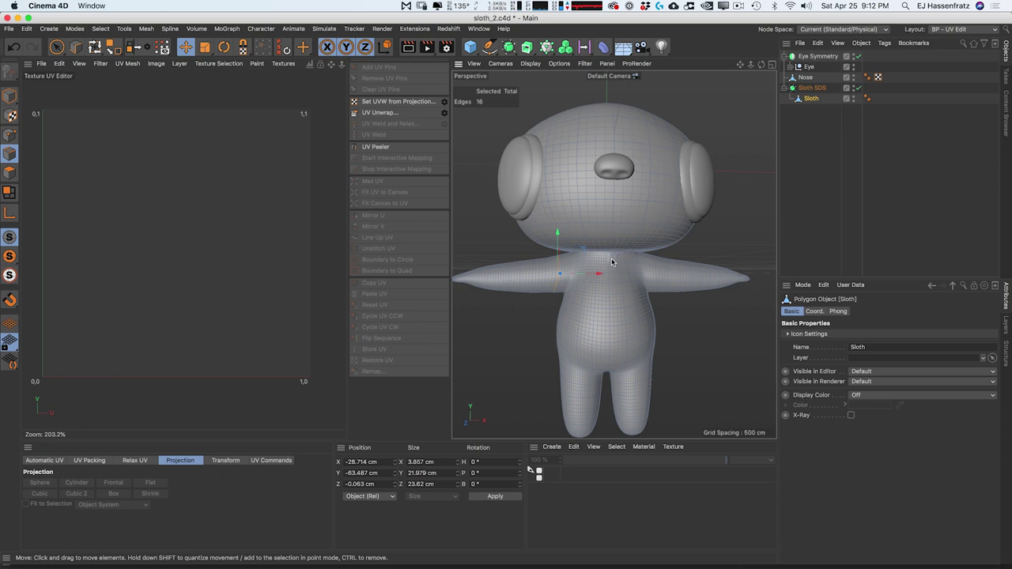
scroll(612, 257, up, 3)
scroll(609, 253, down, 4)
mouse_move(616, 247)
alt+mouse_down()
mouse_move(471, 252)
mouse_move(398, 229)
mouse_move(531, 261)
mouse_move(619, 251)
alt+mouse_up()
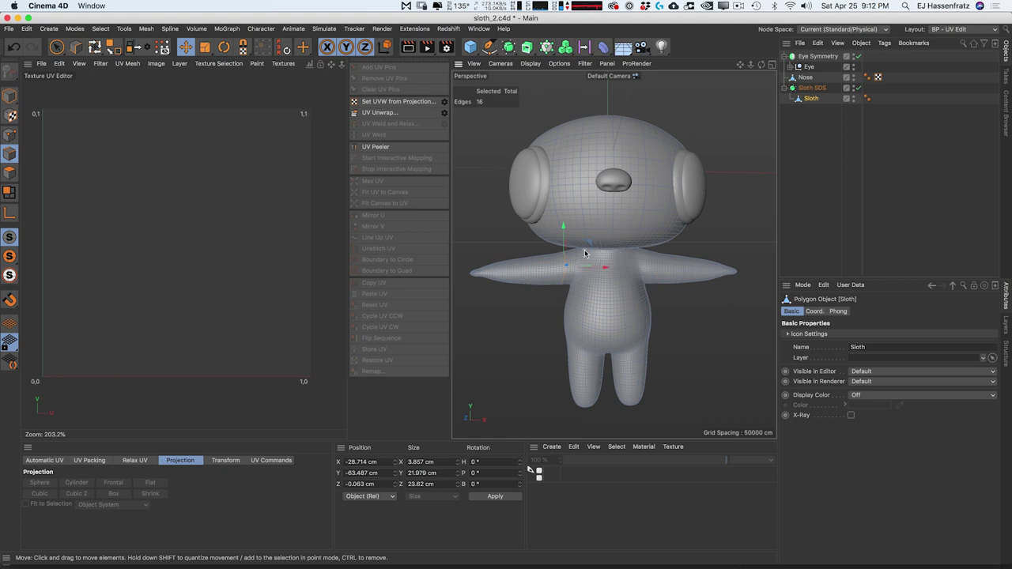
Step: Loop-select the edge ring around the sloth's neck and unwrap the UVs using it as the seam
key(u)
key(l)
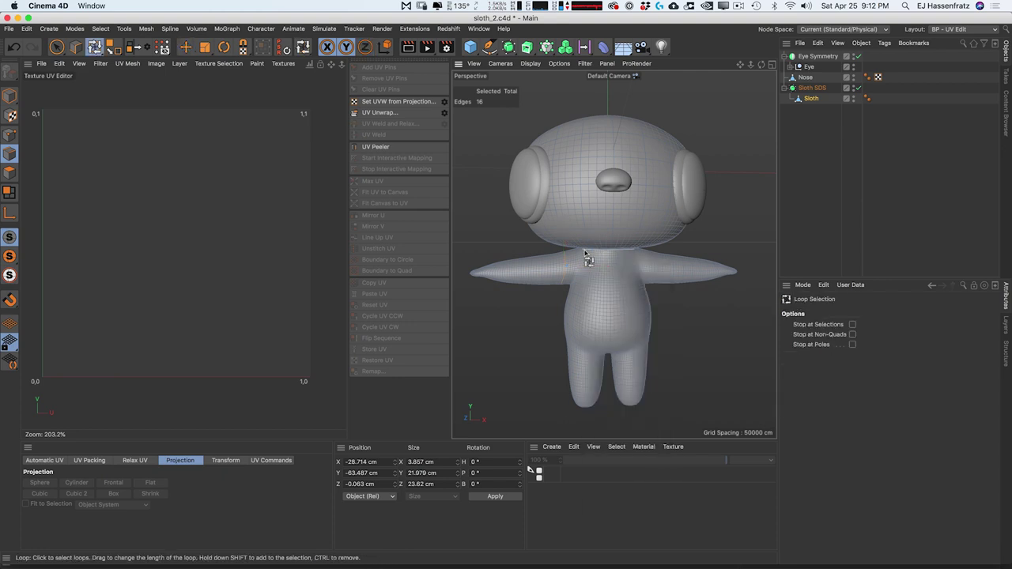
scroll(603, 255, up, 10)
scroll(648, 254, down, 3)
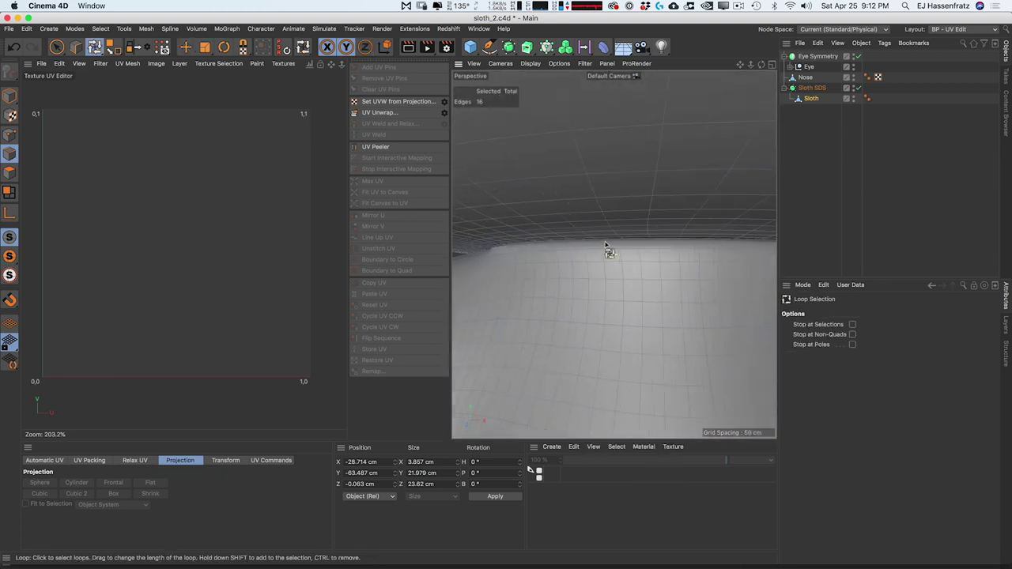
click(613, 239)
scroll(613, 238, down, 6)
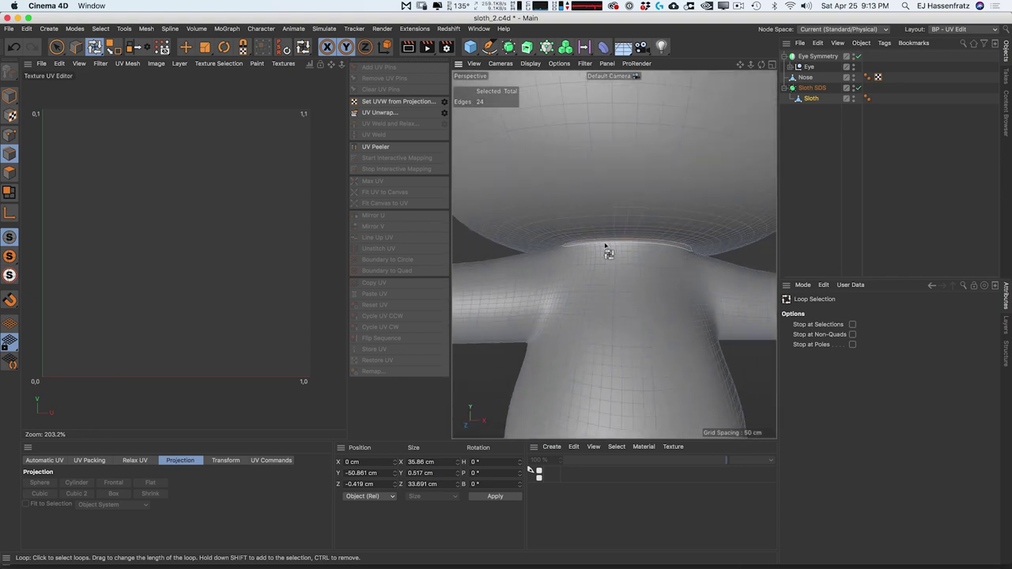
scroll(607, 233, down, 4)
alt+drag(628, 244, 588, 245)
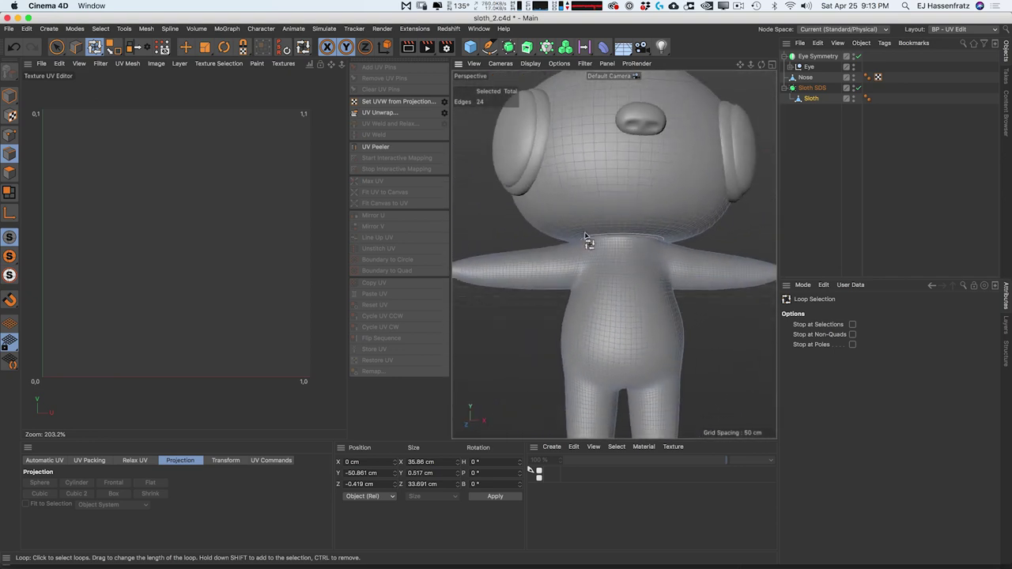
alt+middle_drag(626, 241, 606, 276)
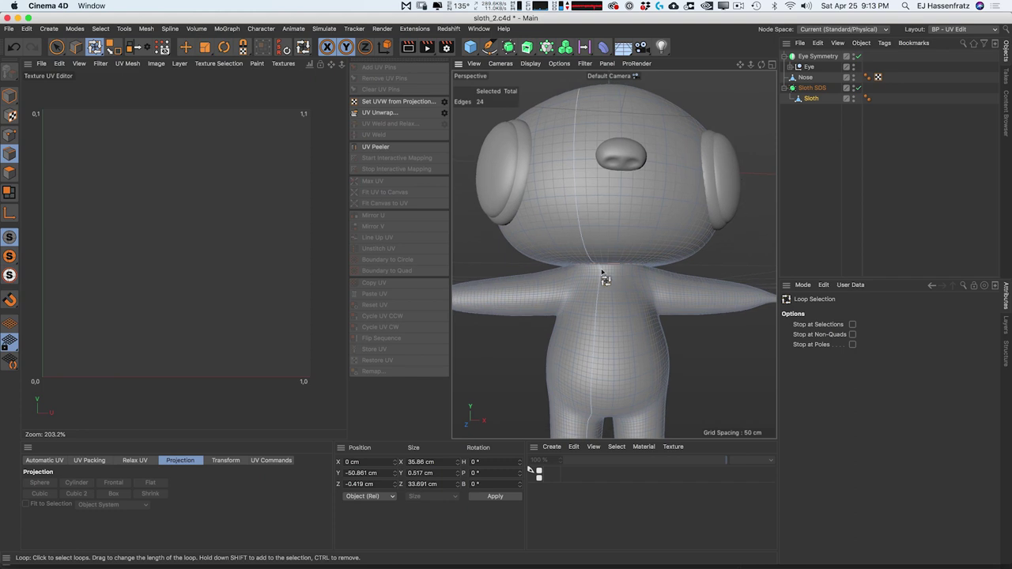
click(379, 112)
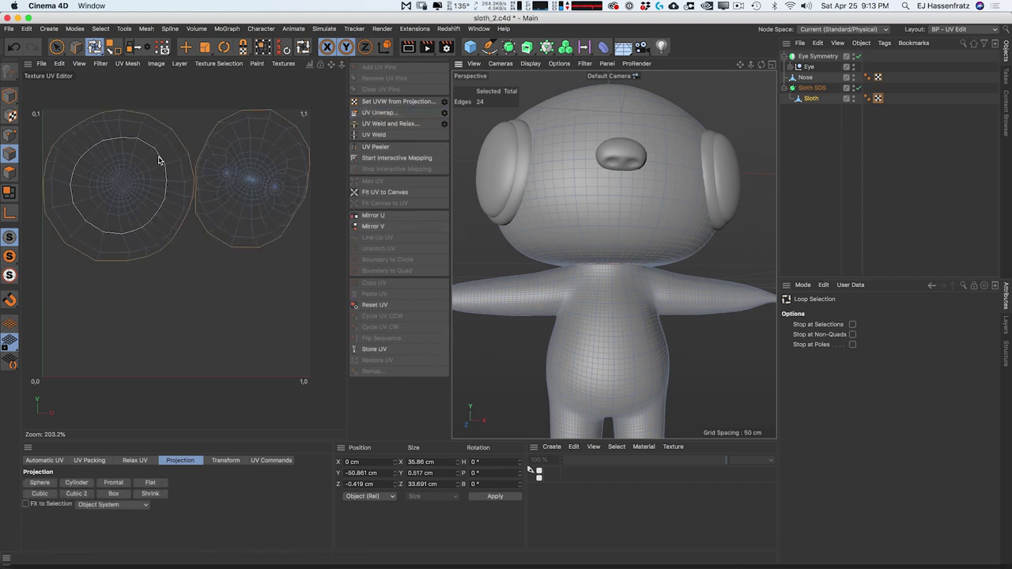
Step: Use Live Selection to select the two UV islands in turn and check which parts of the sloth they cover
click(56, 48)
double_click(117, 155)
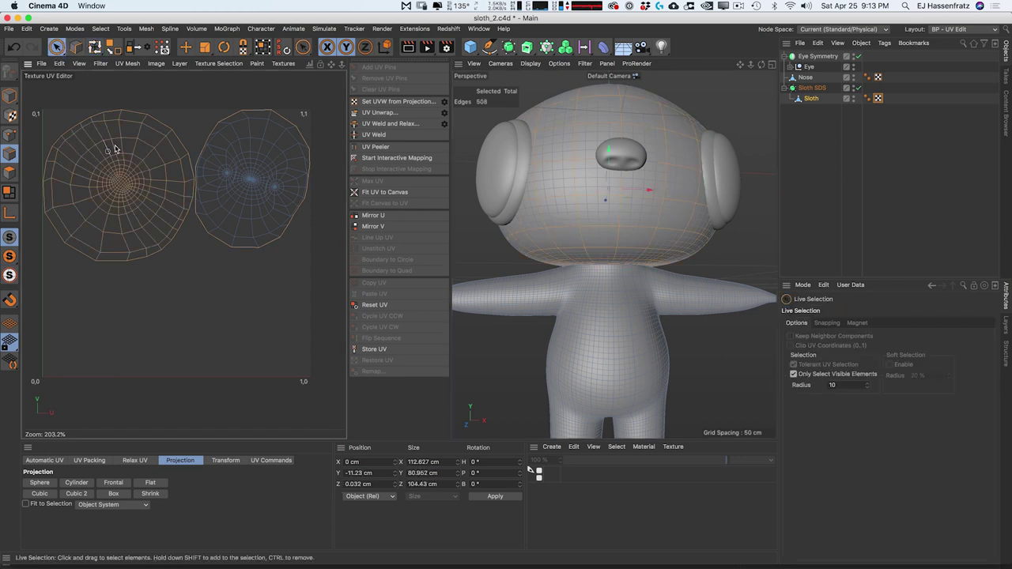
alt+drag(591, 191, 552, 246)
double_click(263, 207)
scroll(263, 180, up, 5)
click(298, 207)
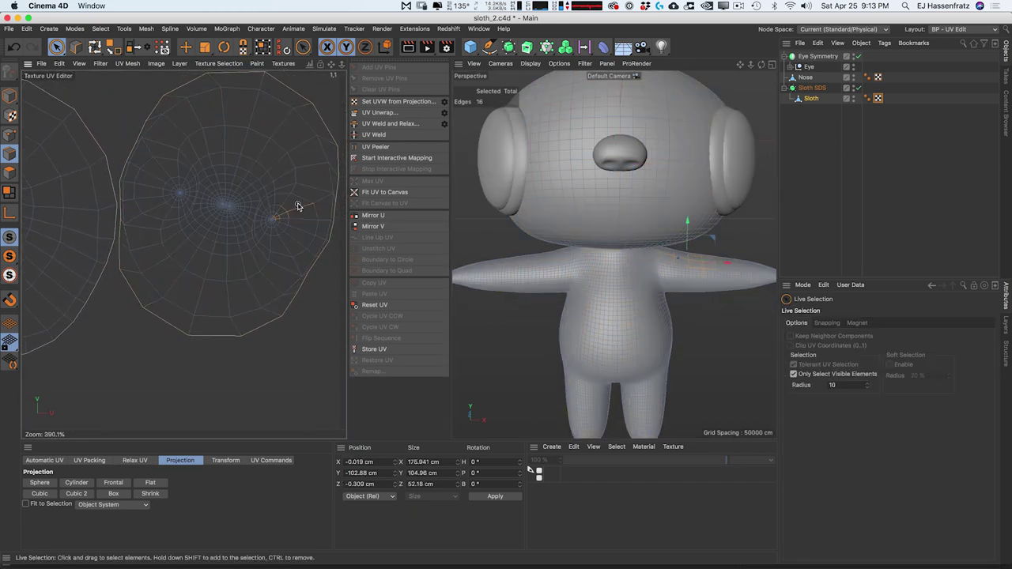
double_click(251, 209)
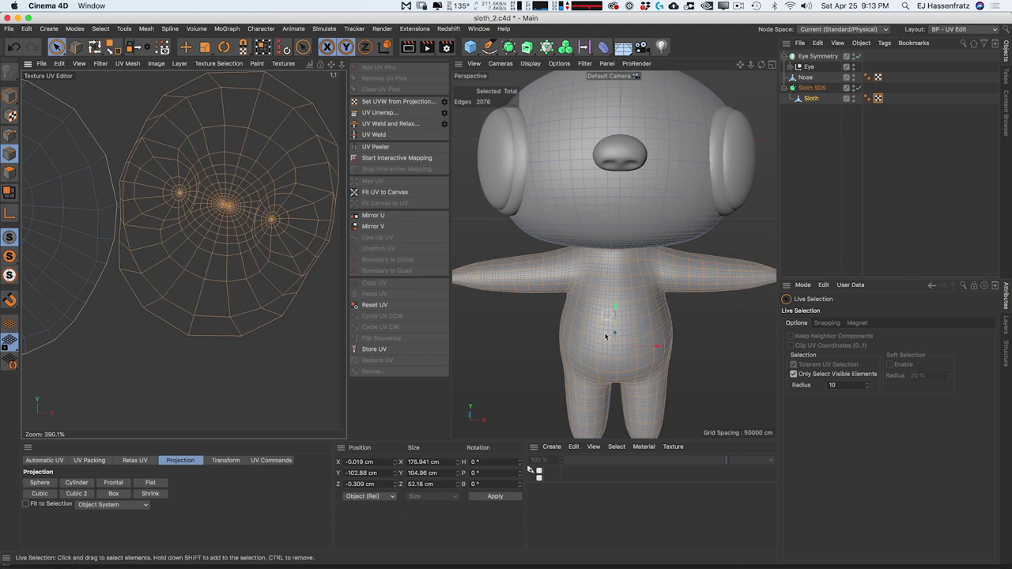
scroll(282, 243, down, 4)
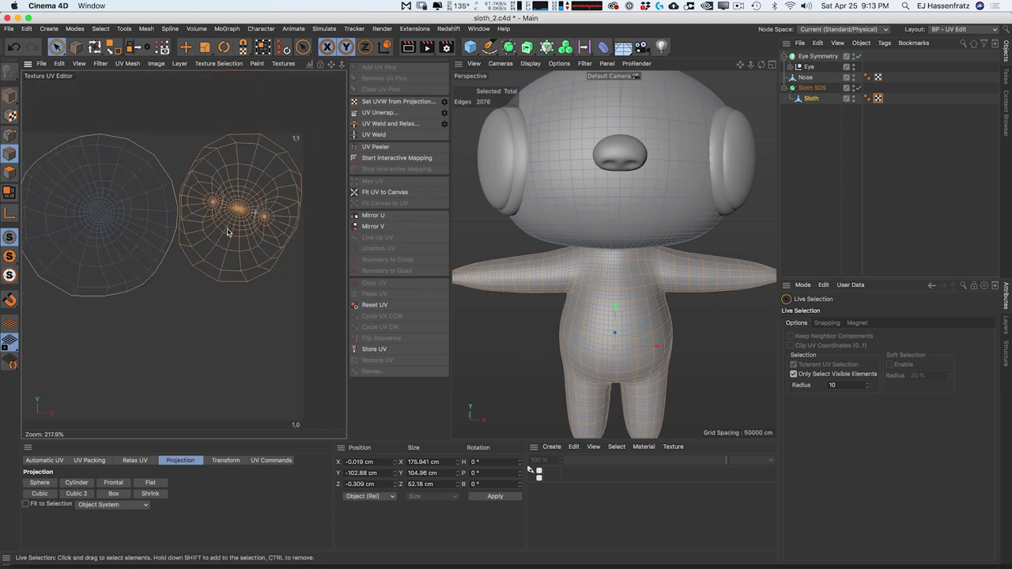
double_click(168, 230)
scroll(596, 188, down, 3)
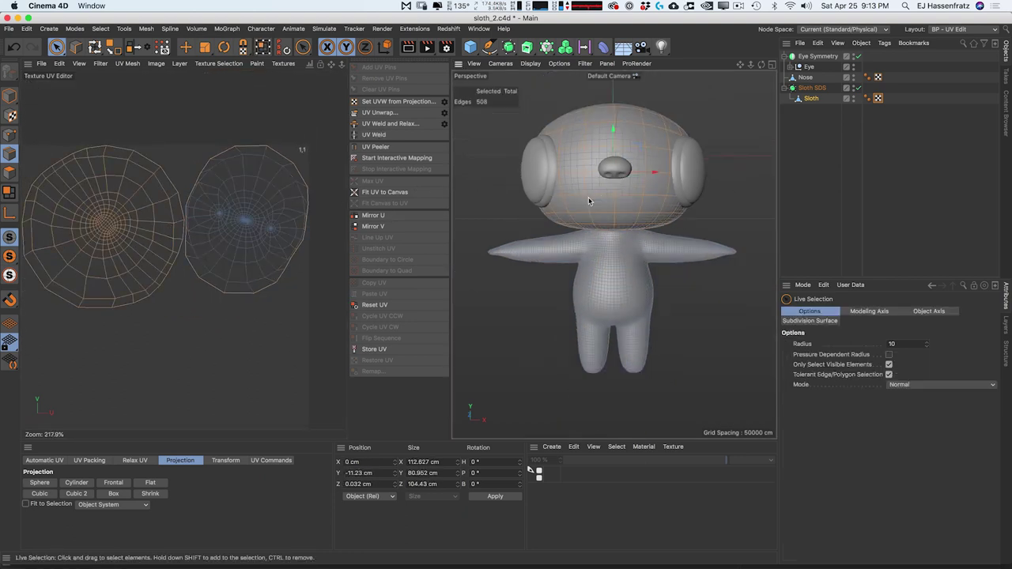
scroll(614, 223, up, 2)
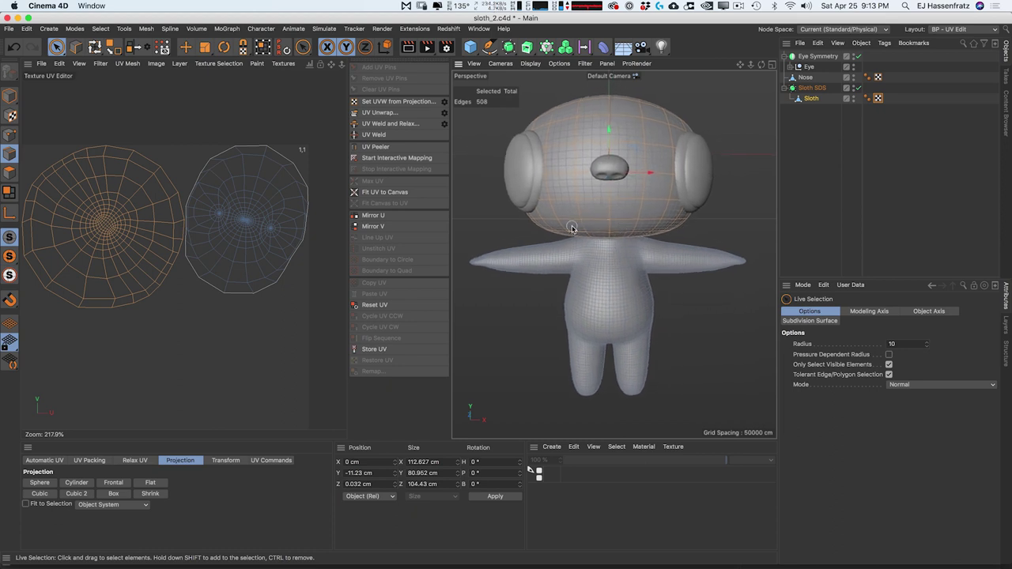
Step: Select the edges at the centre of the head's UV island and check where they lie on the model
alt+drag(585, 147, 507, 183)
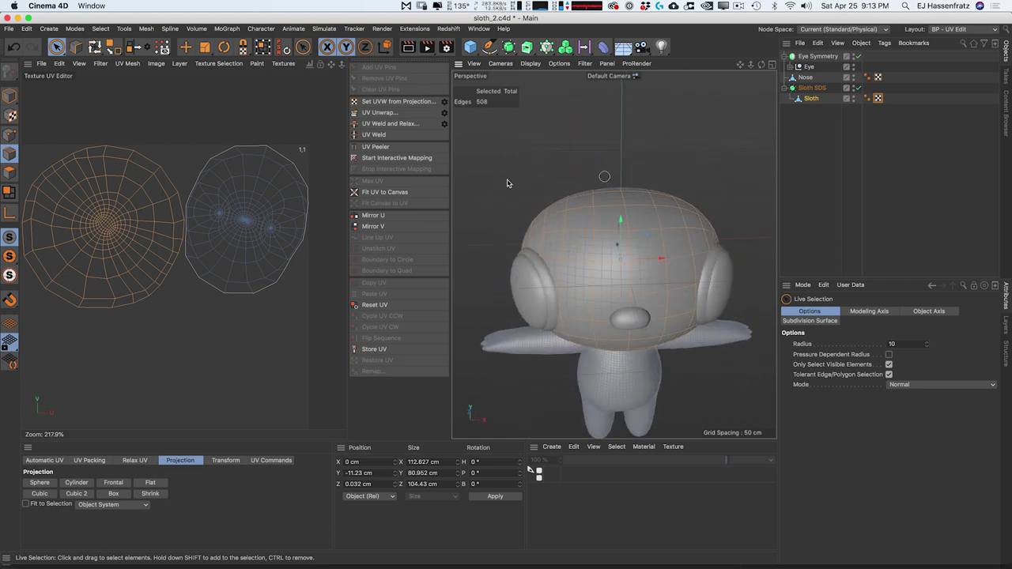
click(104, 222)
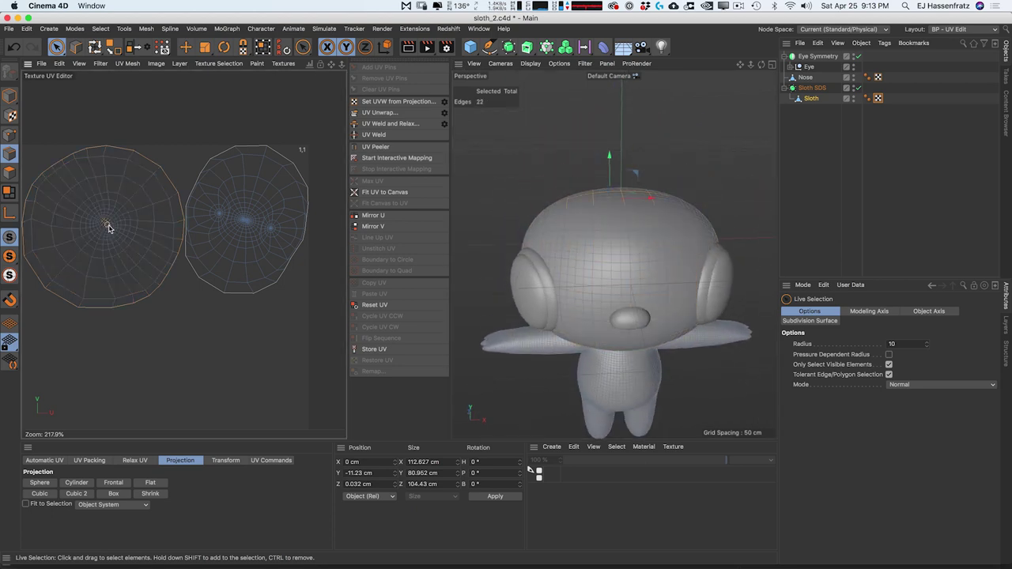
alt+drag(566, 237, 609, 320)
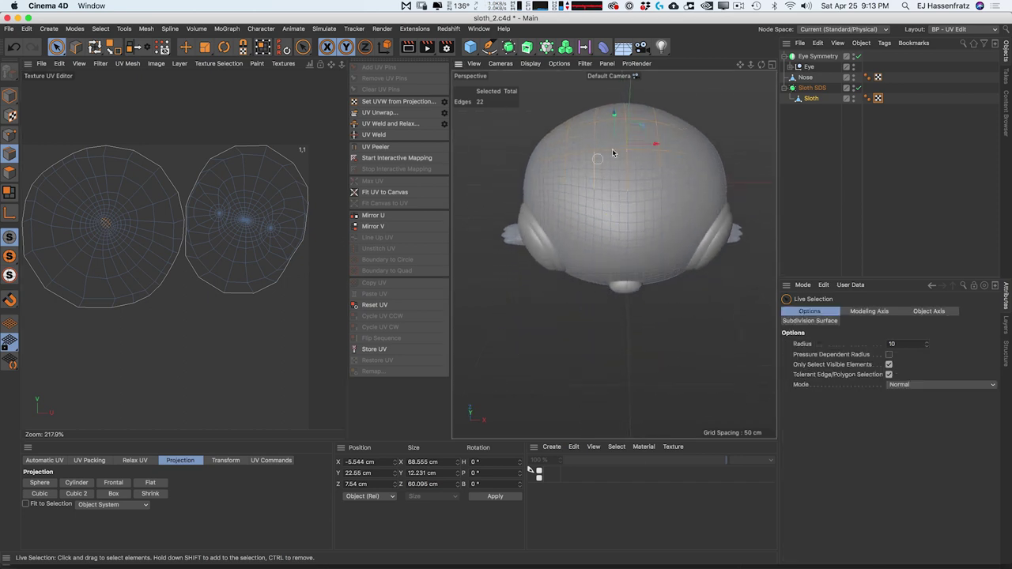
mouse_move(618, 206)
alt+mouse_down()
mouse_move(627, 252)
mouse_move(623, 219)
mouse_move(607, 219)
alt+mouse_up()
scroll(623, 220, down, 3)
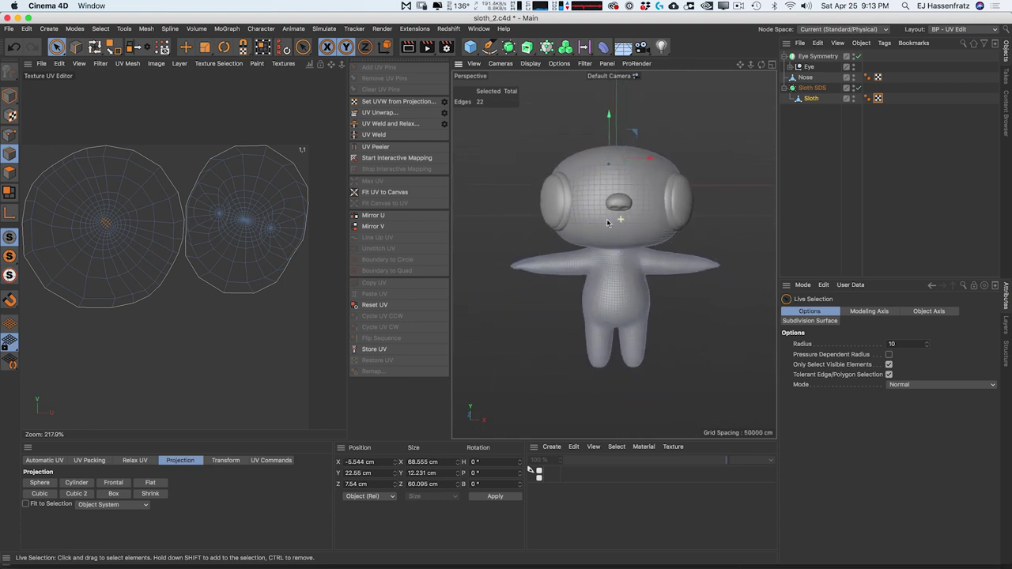
Step: Show the UV Map texture behind the UV layout and inspect its pattern on the sloth's head, body and neck seam
click(283, 64)
click(293, 92)
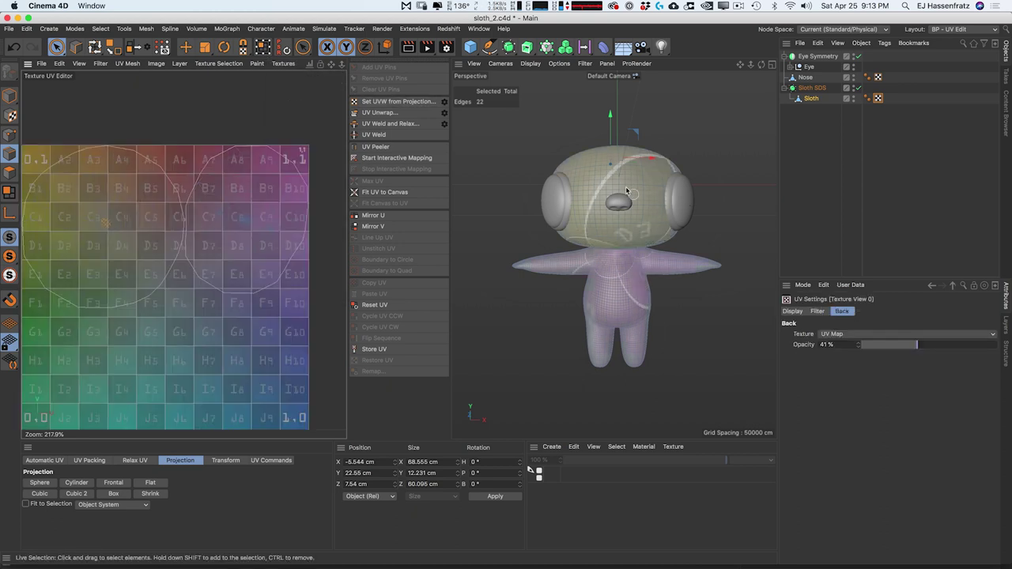
mouse_move(642, 204)
alt+mouse_down()
mouse_move(474, 193)
mouse_move(654, 204)
mouse_move(640, 204)
alt+mouse_up()
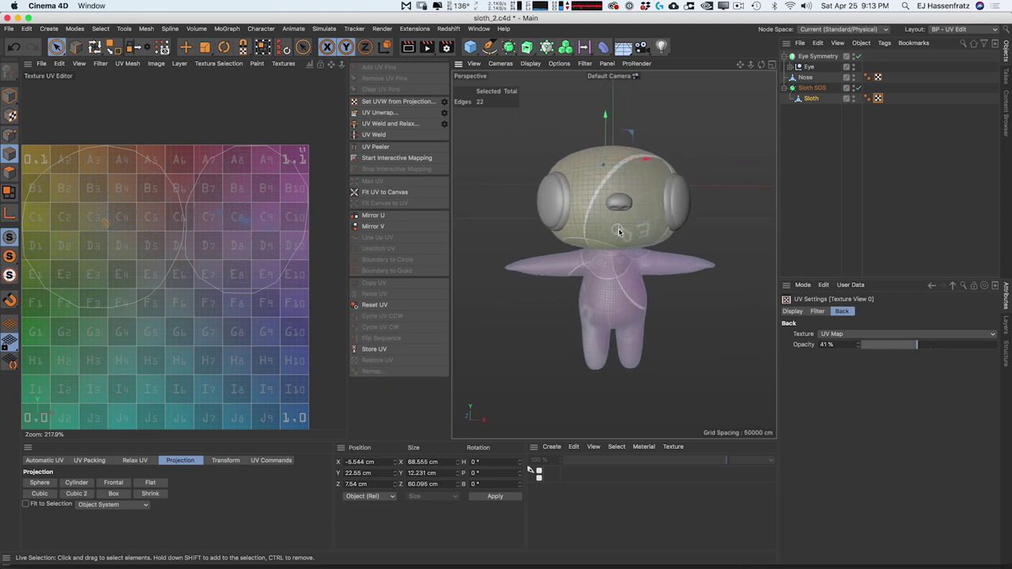
alt+right_drag(614, 255, 620, 239)
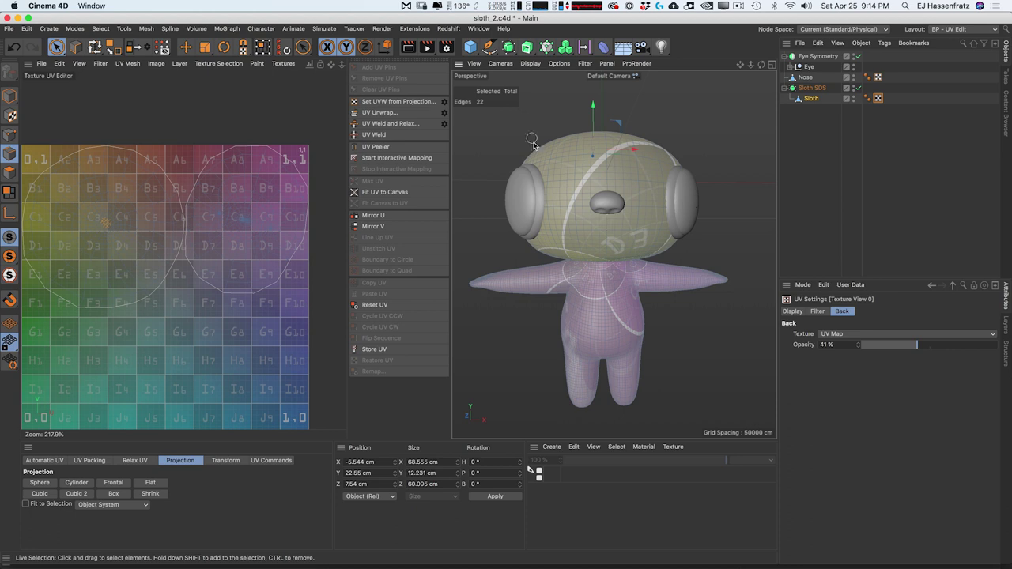
alt+drag(606, 267, 601, 241)
scroll(598, 266, up, 5)
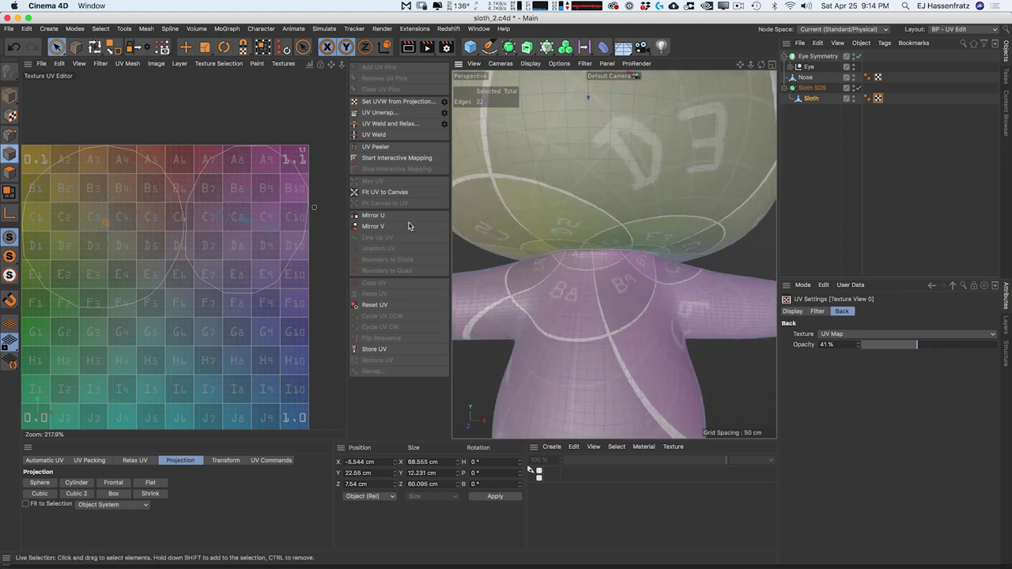
Step: Loop-select the edge ring around the sloth's neck where the head meets the body
key(u)
key(l)
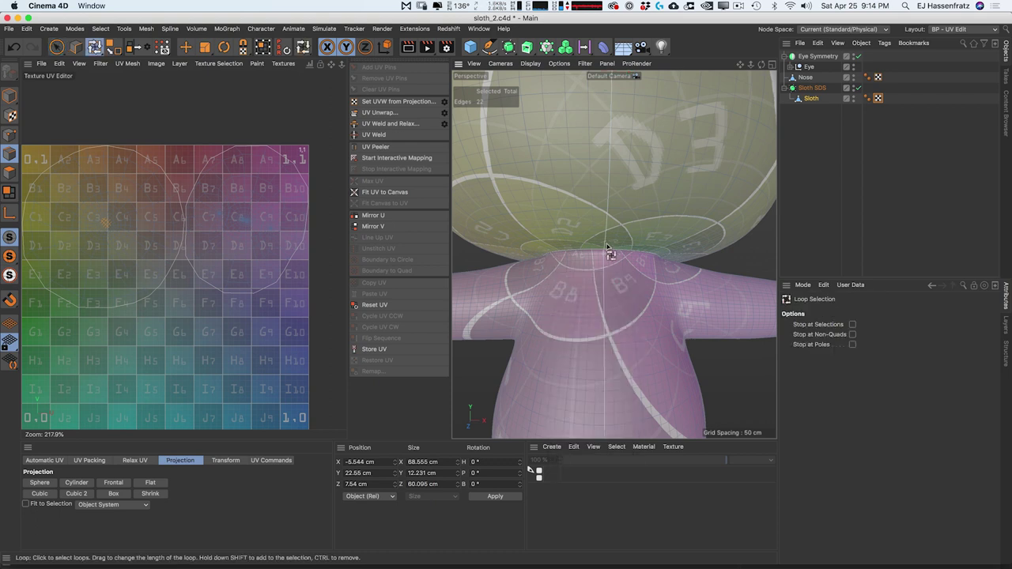
click(585, 252)
alt+drag(588, 264, 593, 242)
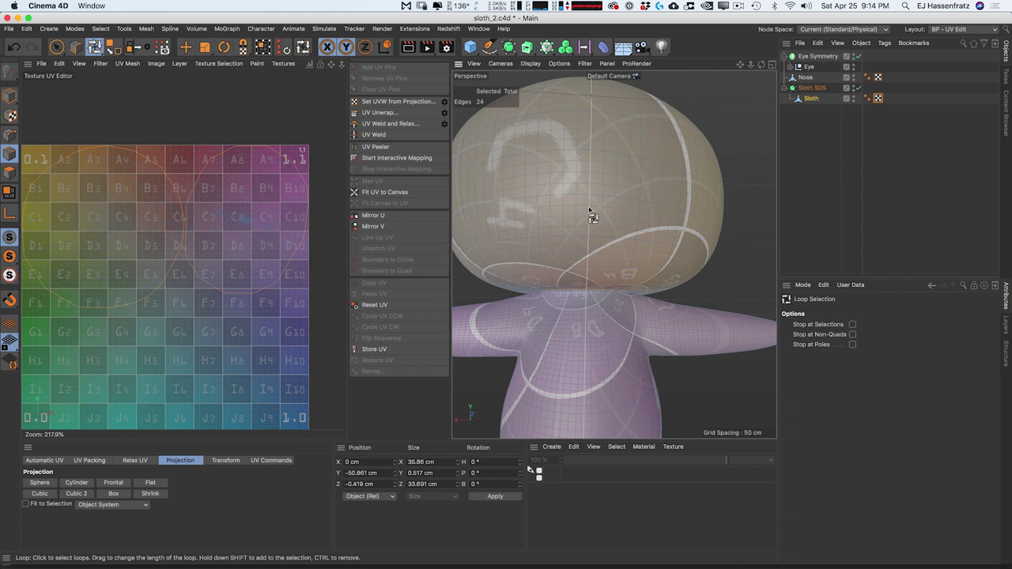
Step: Extend the seam selection with Path Selection from the neck ring up the centre line of the back of the head
key(u)
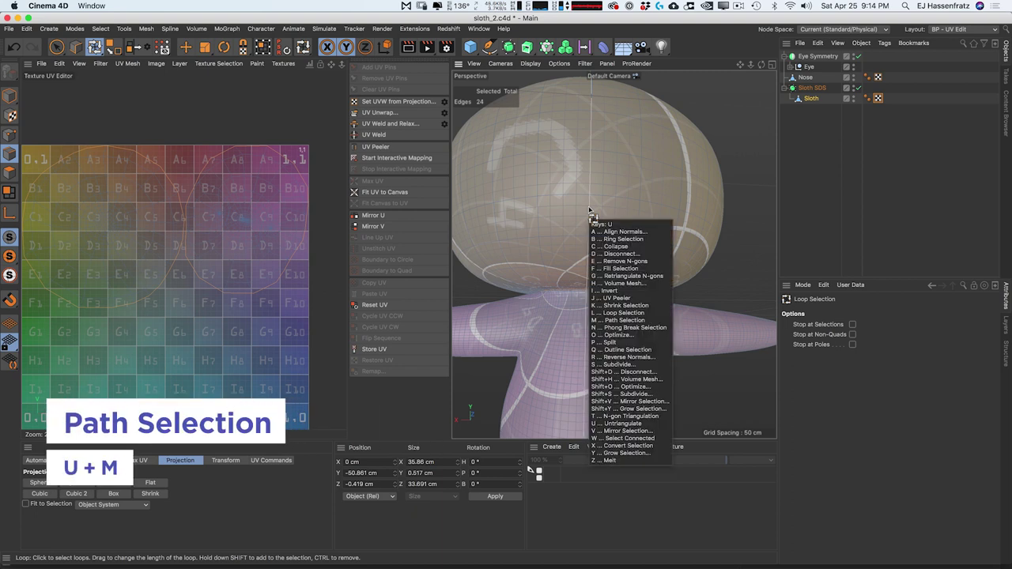
key(m)
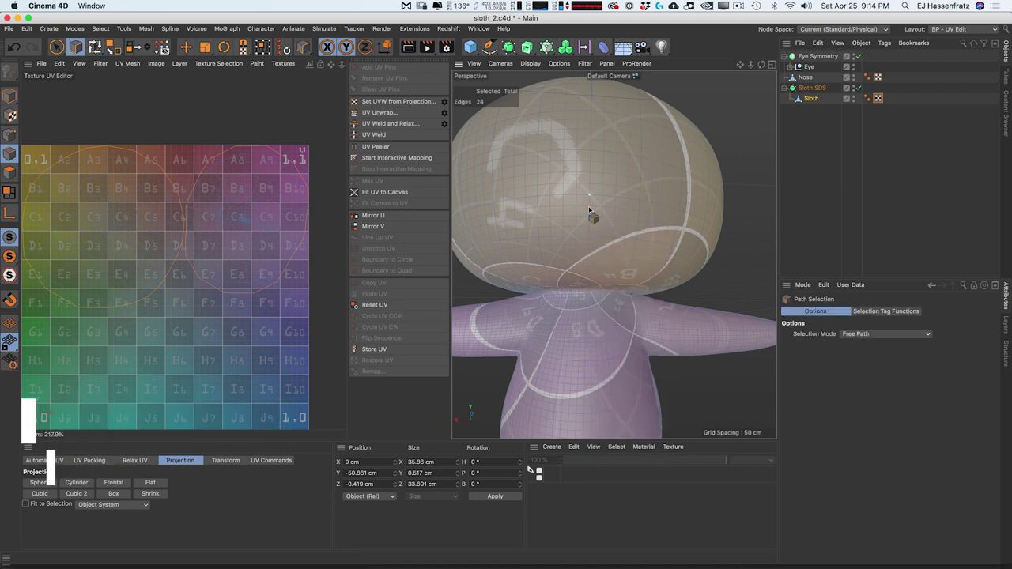
scroll(585, 283, up, 5)
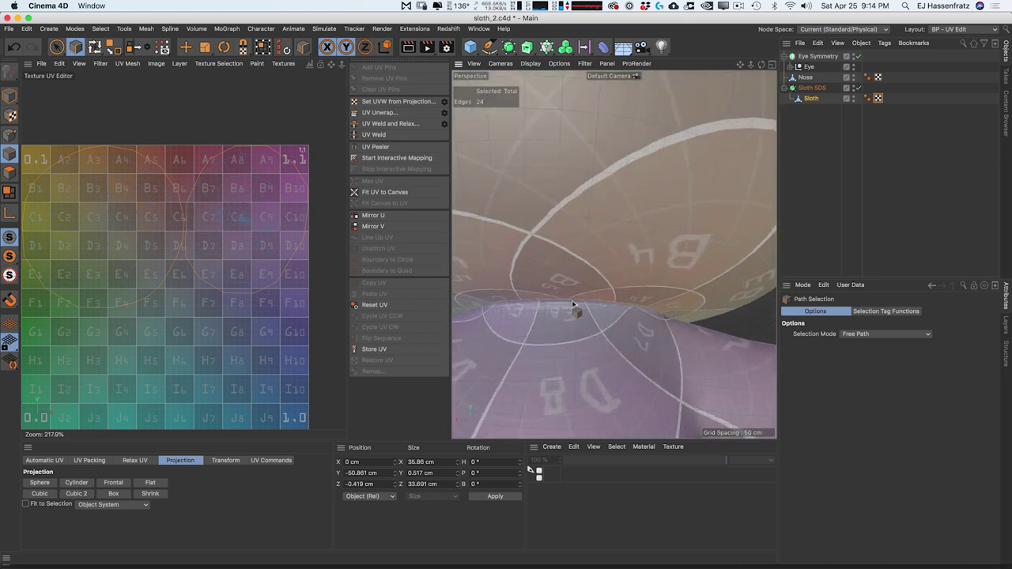
alt+drag(583, 298, 586, 194)
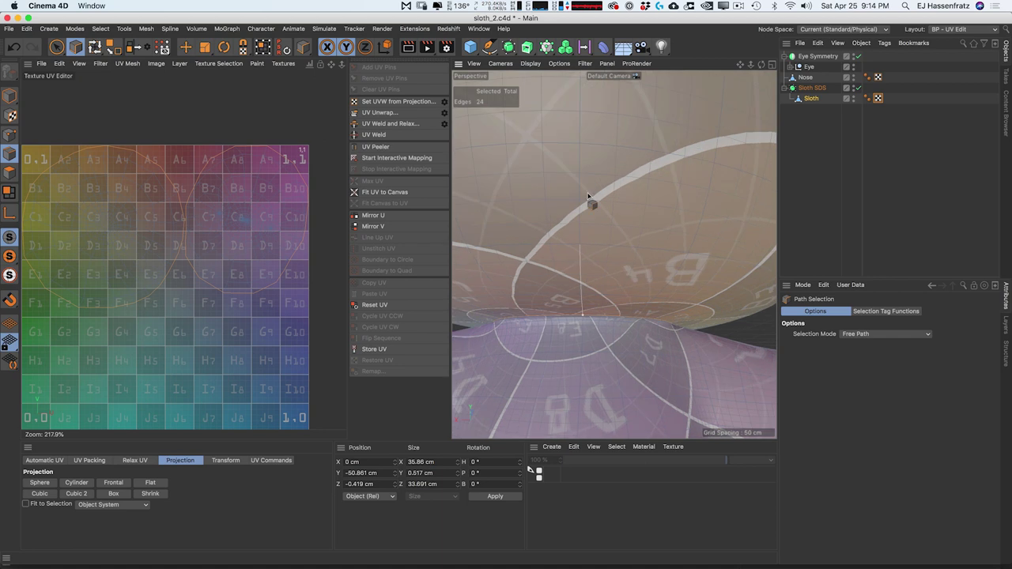
click(581, 244)
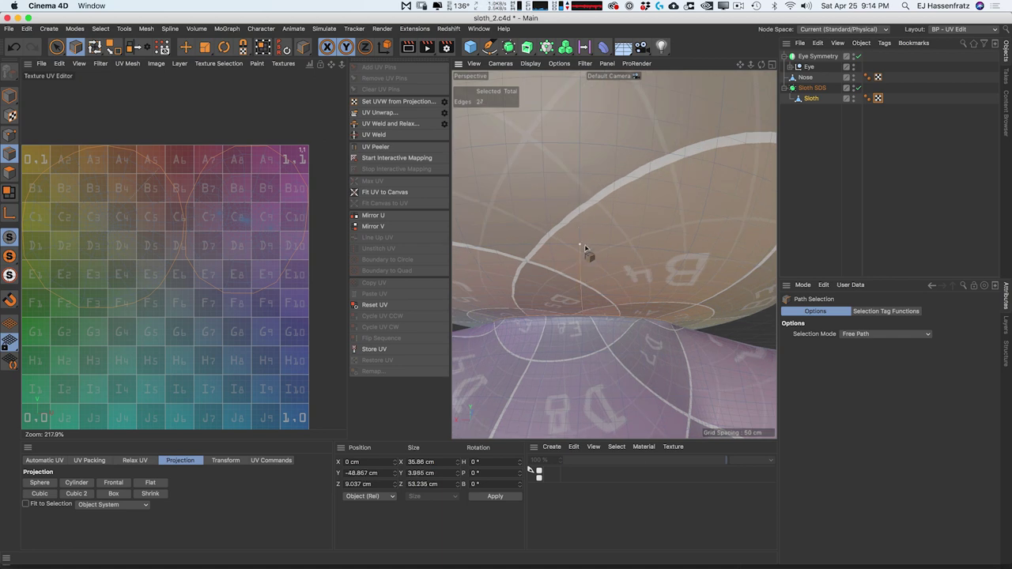
alt+drag(579, 192, 594, 143)
shift+drag(600, 108, 602, 102)
alt+drag(594, 148, 619, 197)
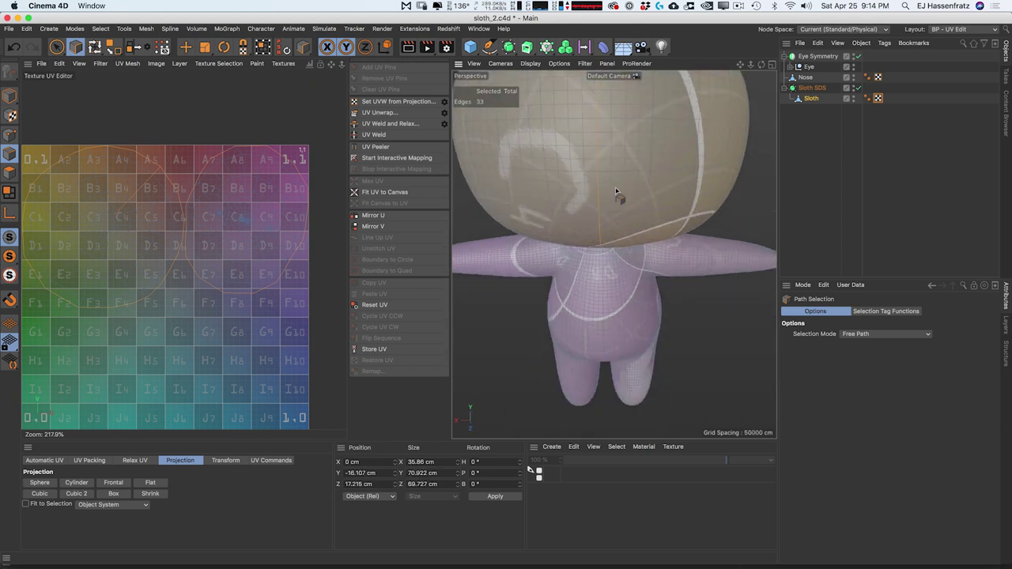
alt+middle_drag(619, 196, 628, 300)
alt+drag(625, 225, 663, 191)
alt+drag(541, 201, 575, 202)
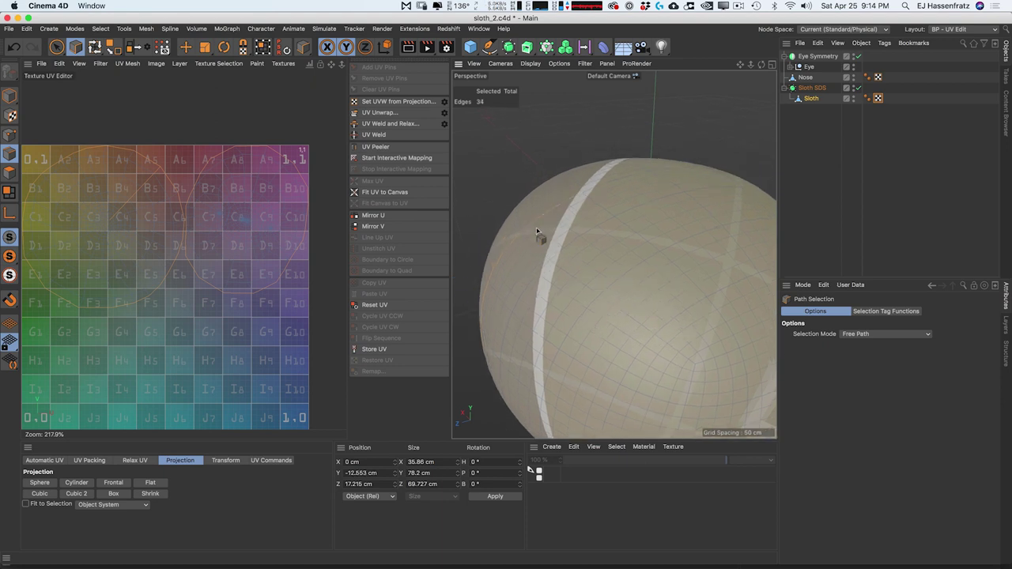
Step: Unwrap the sloth's UVs using the selected neck ring and back-of-head edges as seams
alt+drag(522, 253, 614, 212)
alt+right_drag(614, 212, 543, 253)
alt+drag(542, 253, 660, 241)
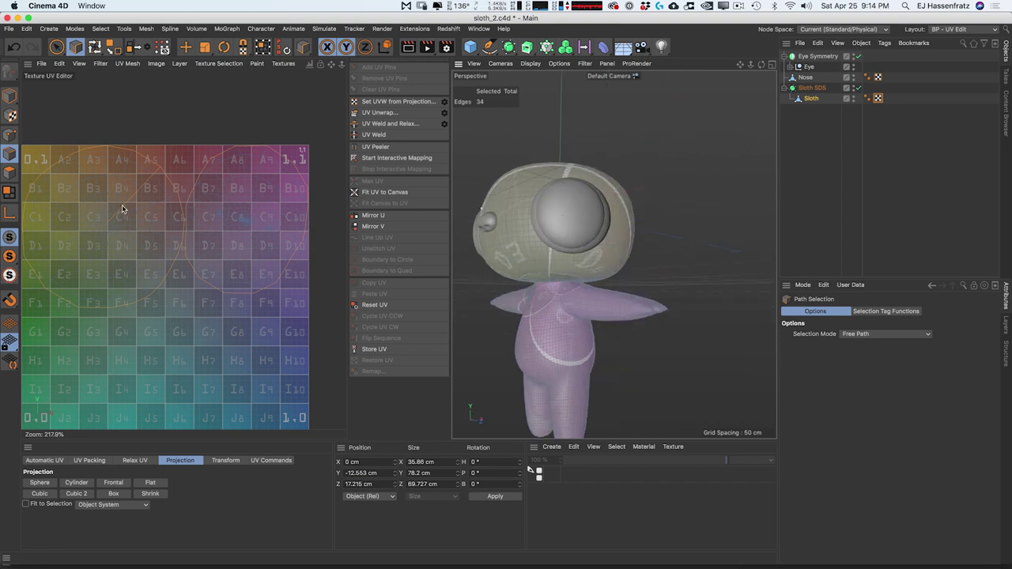
click(388, 114)
Step: Inspect the UV Map pattern on the back seam, sides and front of the sloth's head and on its body
alt+drag(536, 222, 394, 228)
alt+right_drag(395, 228, 588, 222)
alt+drag(588, 222, 627, 305)
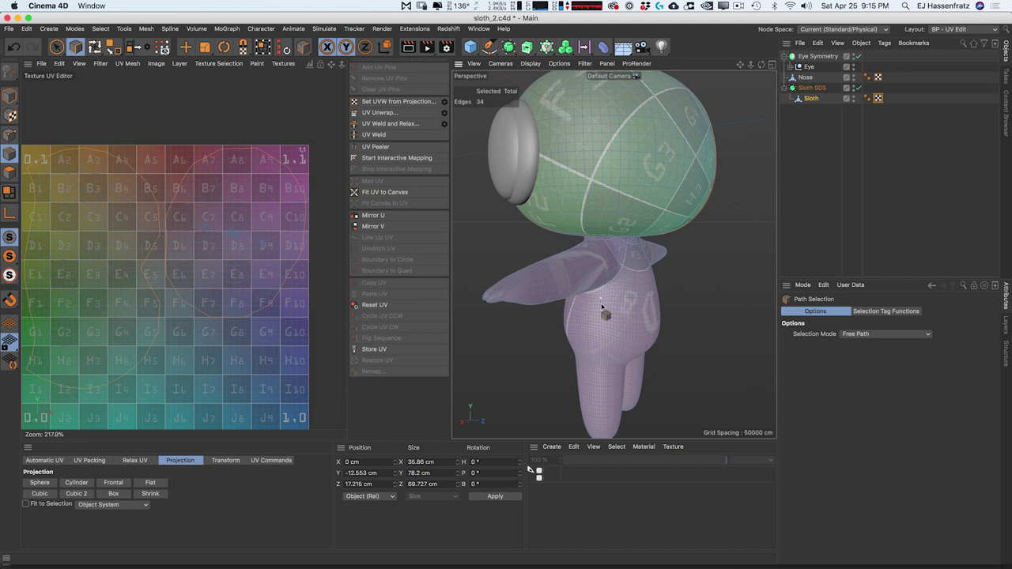
alt+drag(654, 145, 624, 145)
alt+drag(594, 181, 581, 173)
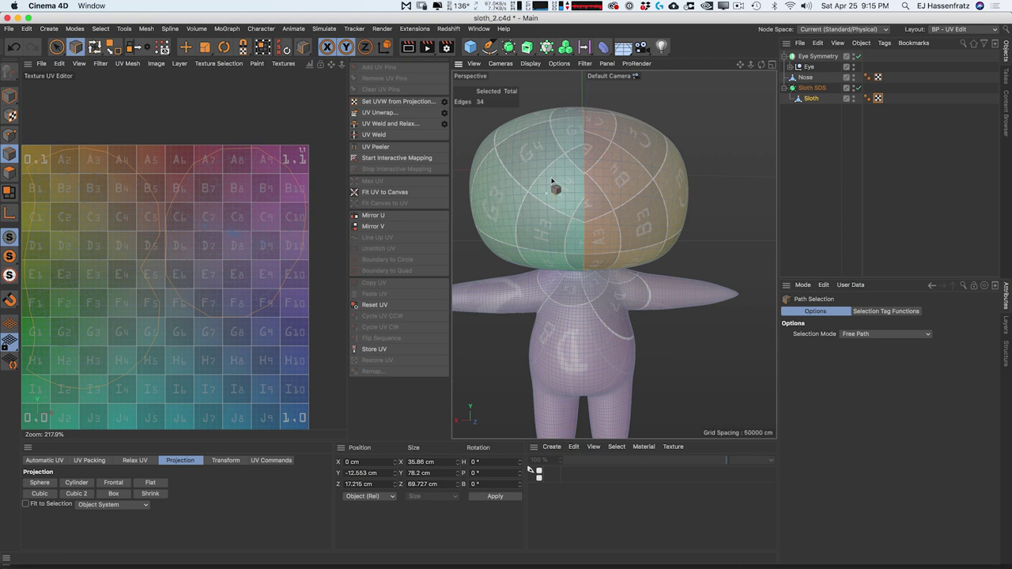
alt+drag(621, 195, 558, 213)
alt+drag(617, 190, 679, 194)
scroll(636, 177, down, 8)
scroll(625, 192, up, 2)
alt+middle_drag(625, 191, 622, 212)
scroll(617, 206, up, 3)
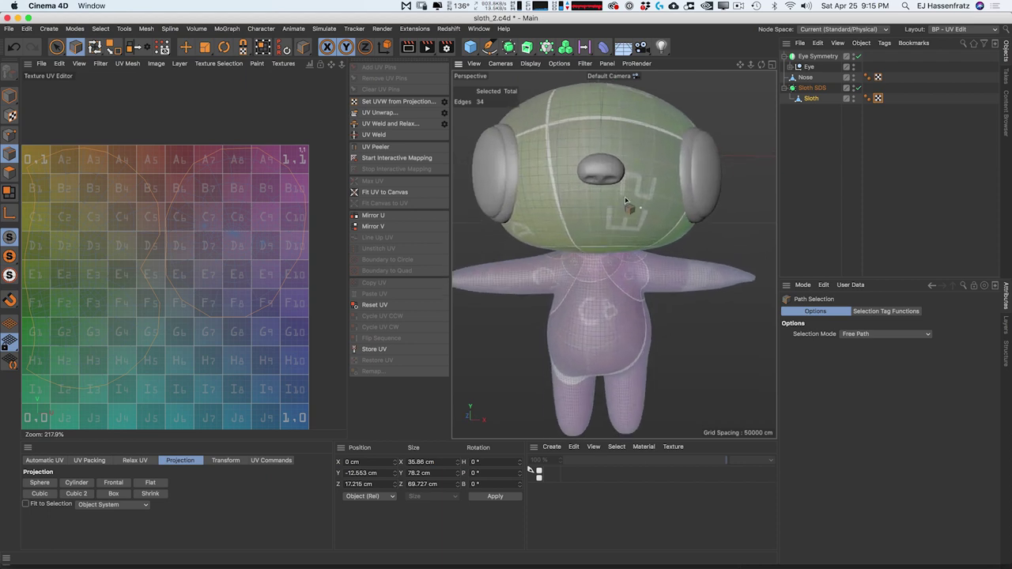
scroll(622, 198, down, 5)
alt+drag(610, 220, 605, 226)
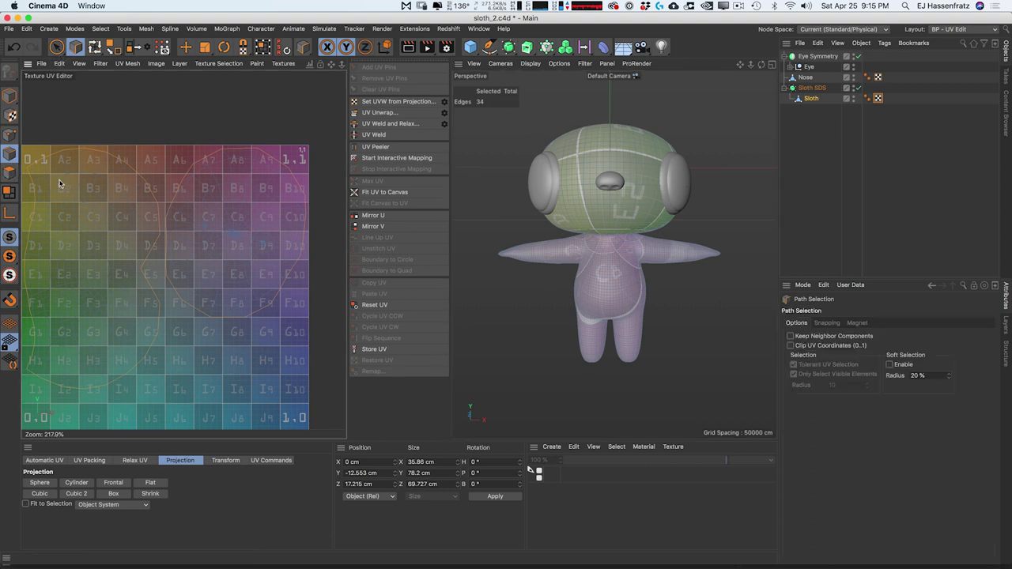
Step: Select the whole UV island of the head in the UV layout with Live Selection
drag(57, 47, 93, 66)
double_click(124, 172)
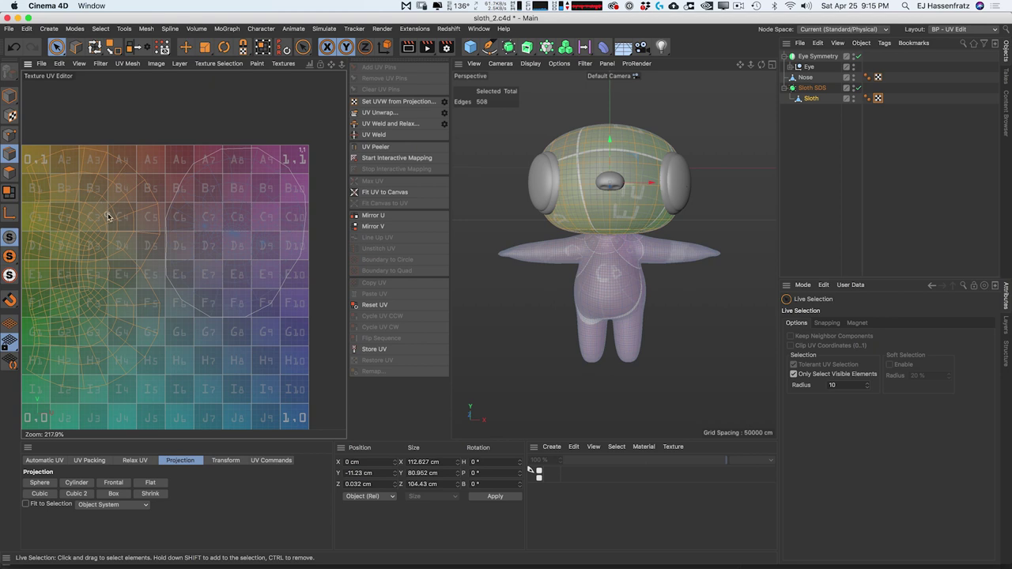
alt+right_drag(122, 219, 112, 223)
alt+middle_drag(120, 228, 144, 220)
alt+right_drag(125, 239, 131, 238)
middle_drag(132, 239, 128, 231)
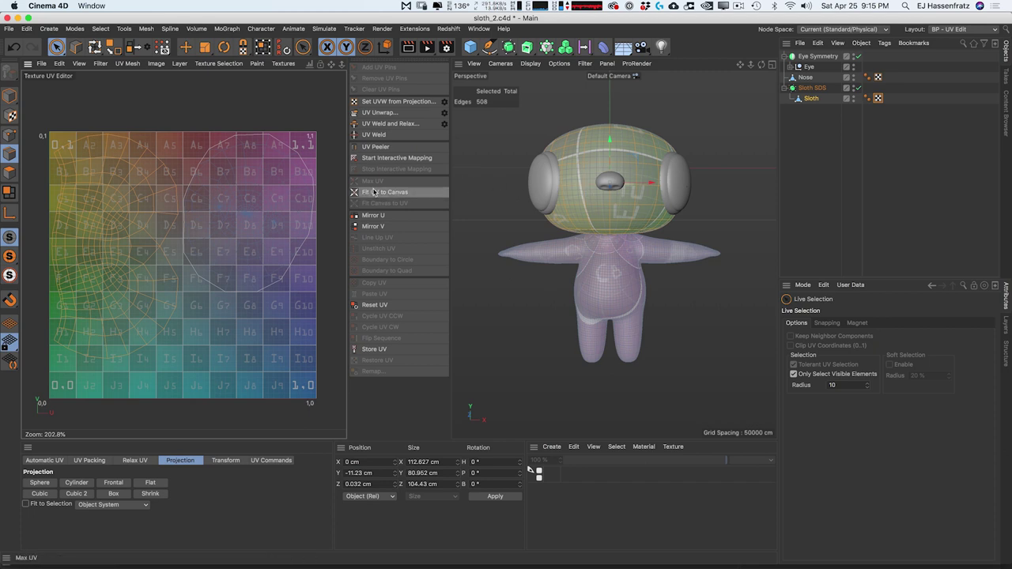
Step: Rotate the head's UV island a quarter turn with UV Transform and move it into the lower-left corner of the UV canvas
click(263, 46)
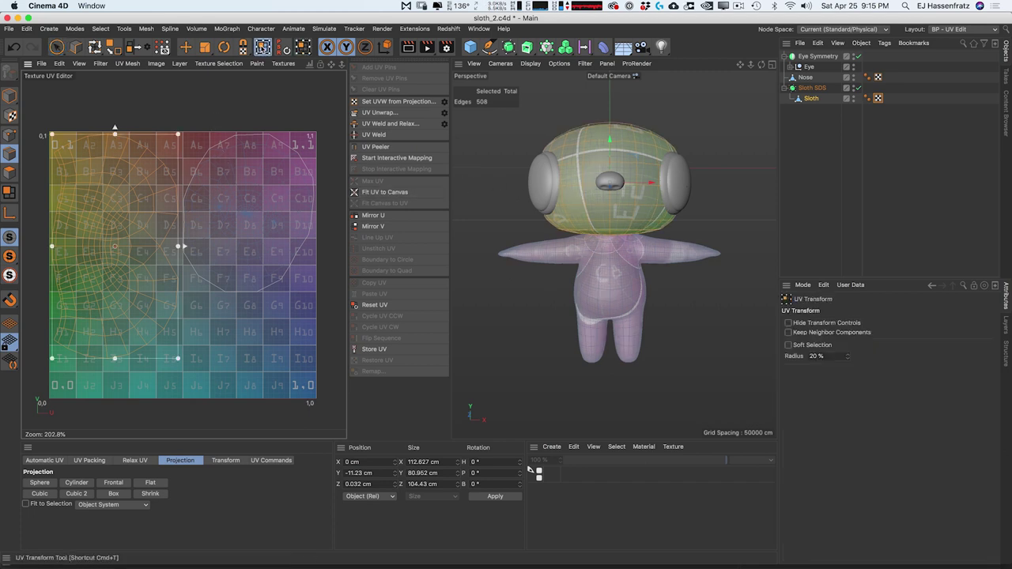
shift+drag(187, 129, 35, 209)
key(super+z)
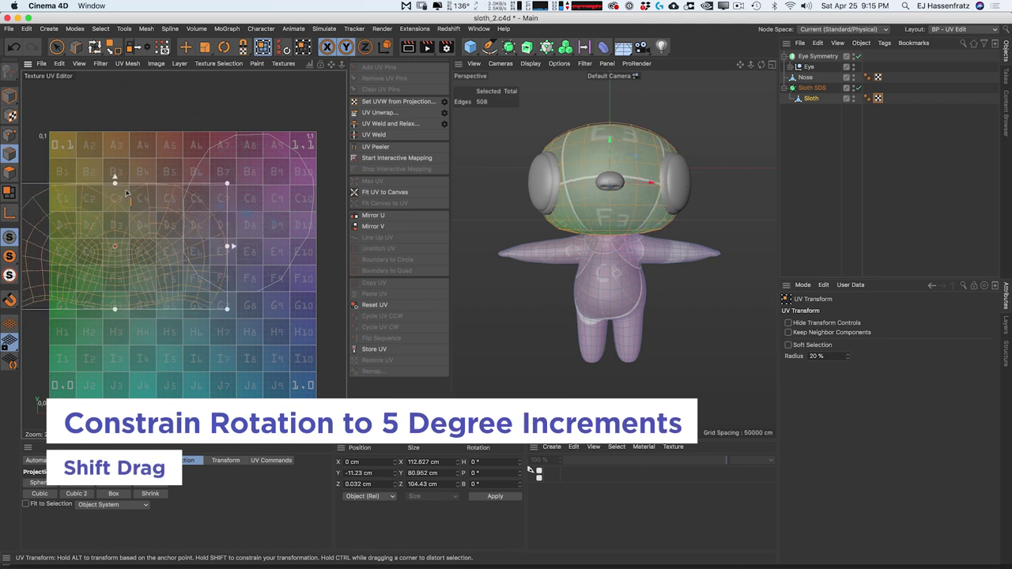
drag(126, 208, 179, 294)
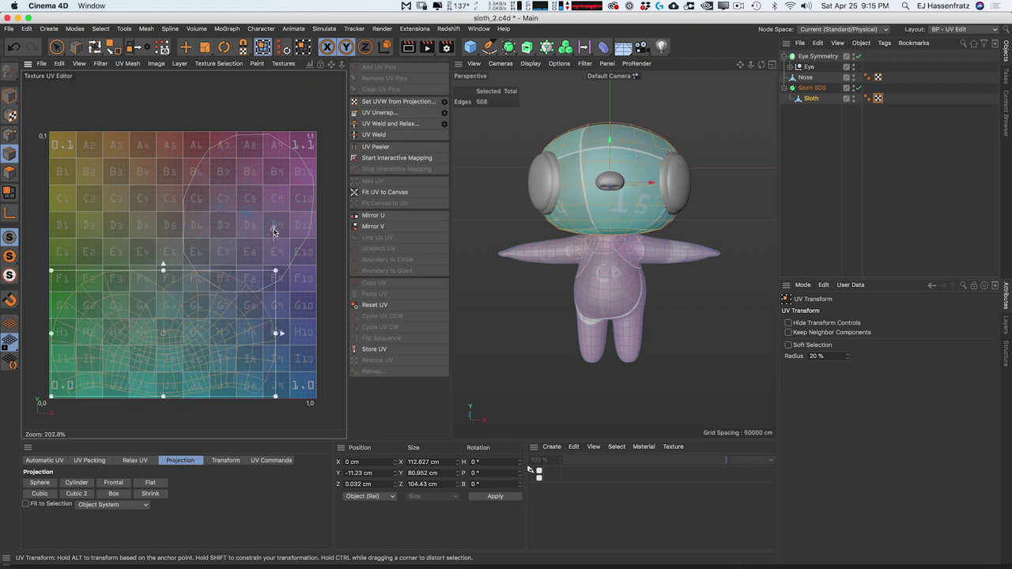
Step: Select the body's UV island, rotate it about a quarter turn, scale it slightly and place it above the head's island
click(283, 251)
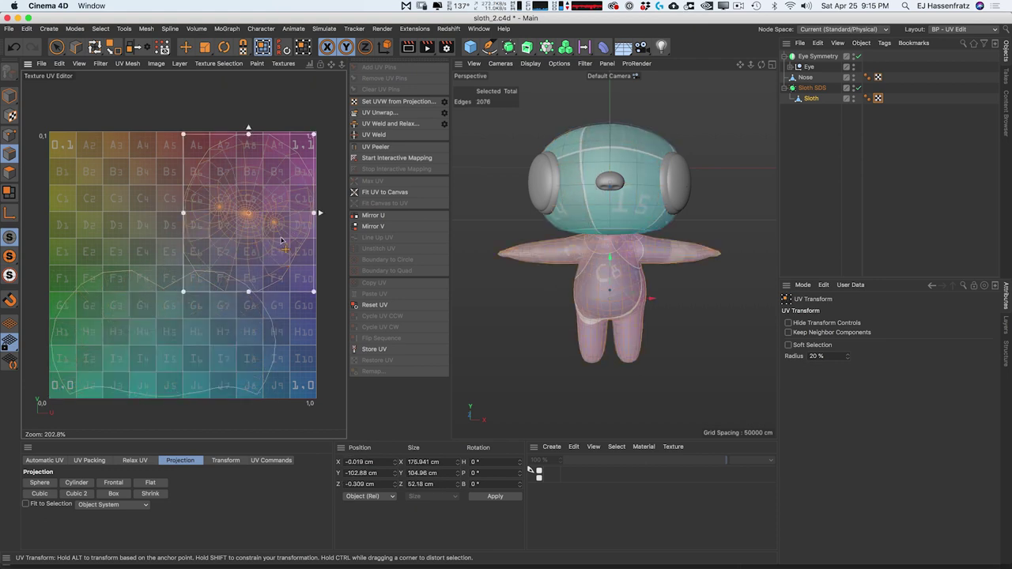
drag(276, 227, 266, 218)
drag(312, 192, 317, 203)
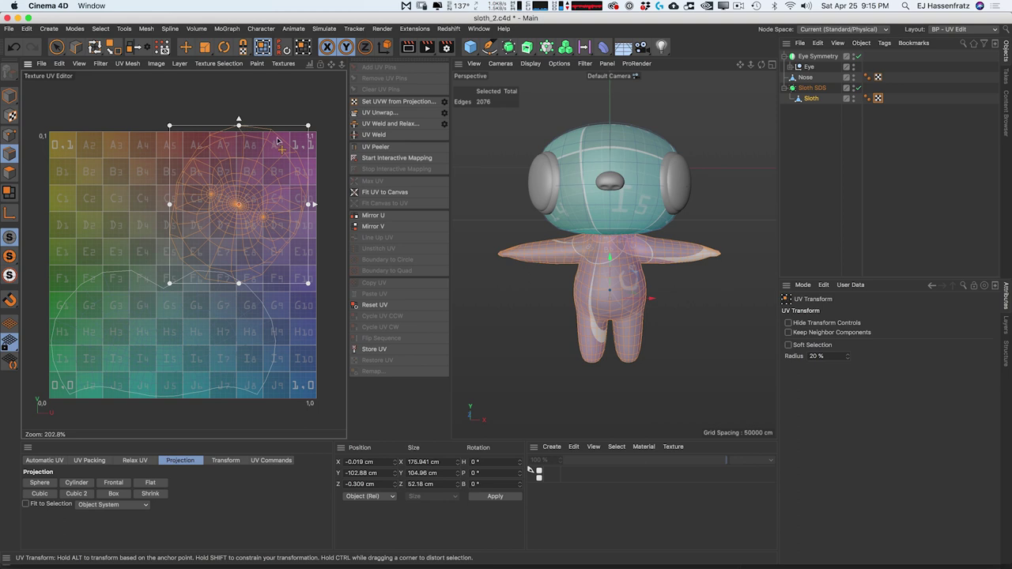
drag(308, 125, 318, 240)
drag(251, 209, 266, 199)
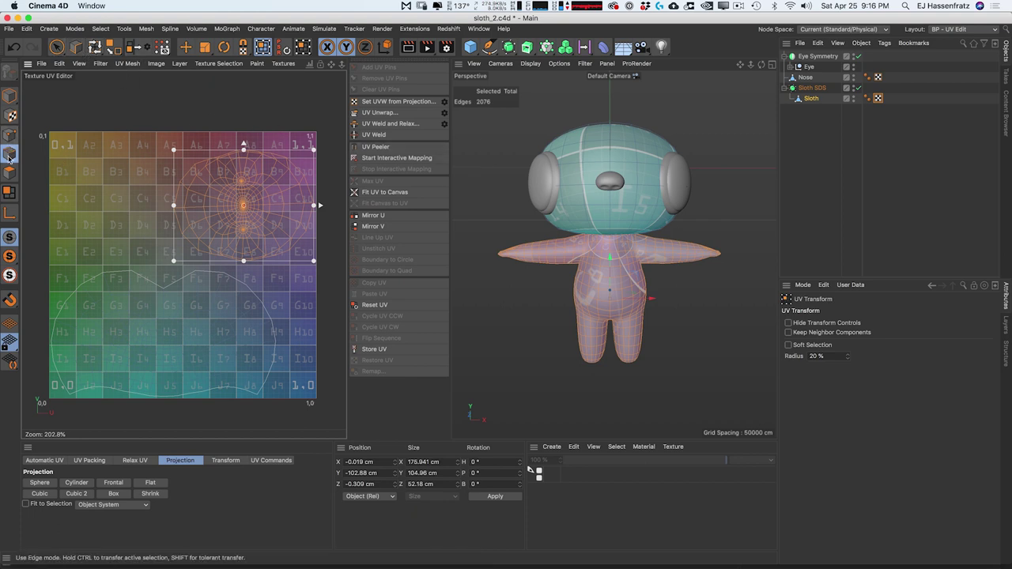
Step: Loop-select the edge ring around the sloth's arm at the shoulder
key(9)
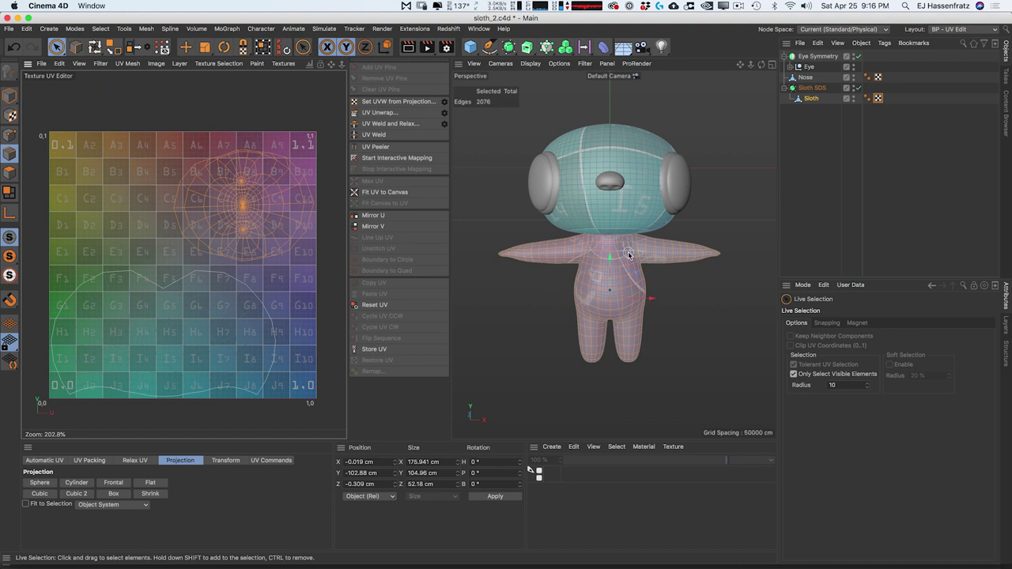
key(u)
key(l)
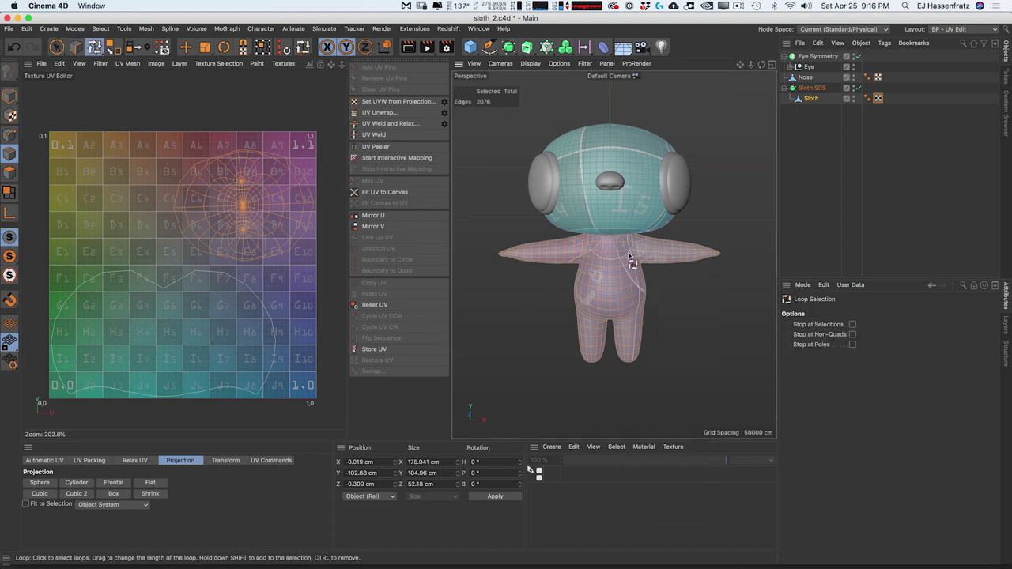
scroll(682, 231, up, 5)
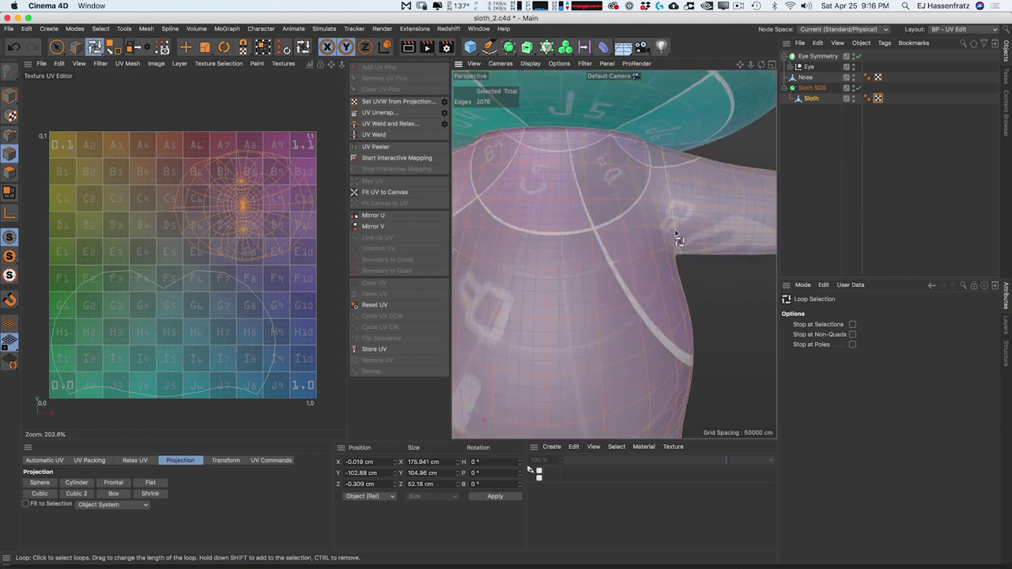
alt+drag(670, 234, 606, 248)
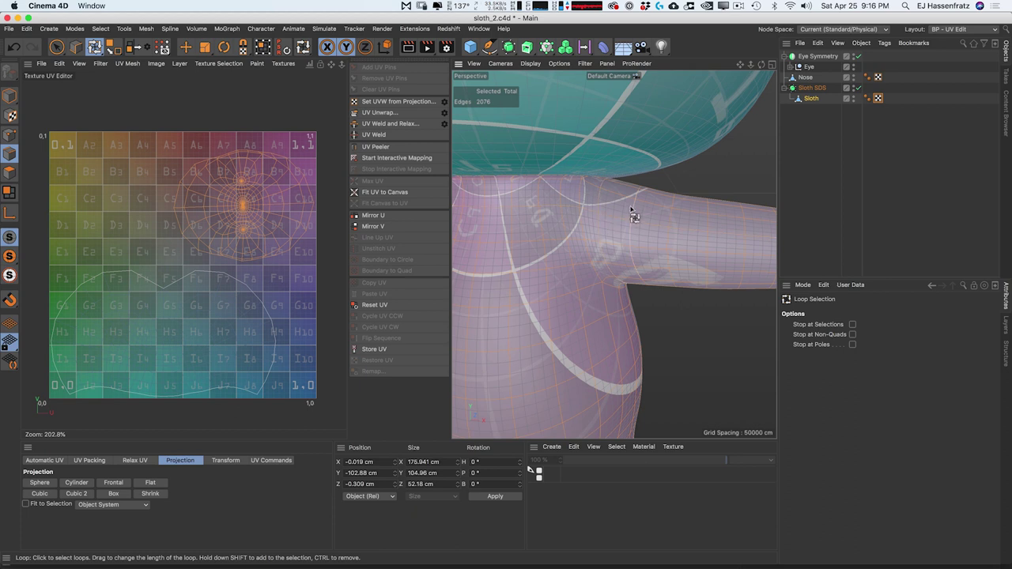
click(602, 212)
alt+drag(645, 218, 524, 224)
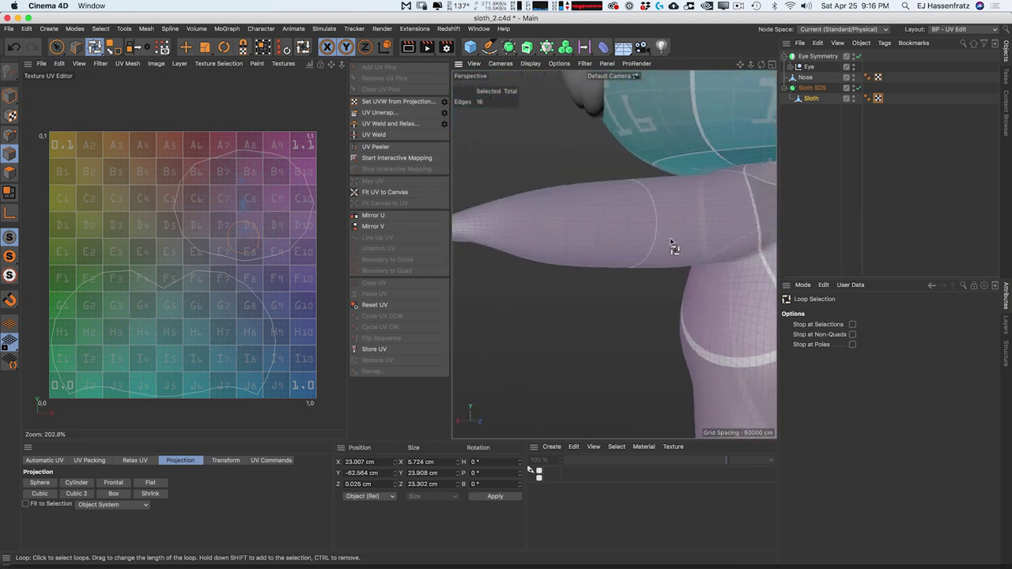
alt+drag(709, 244, 669, 236)
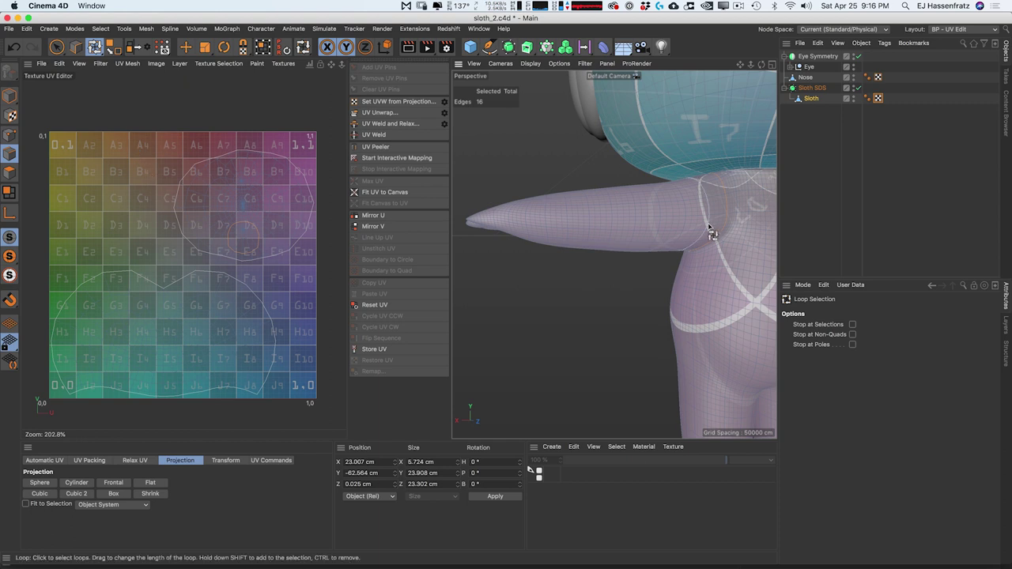
key(m)
key(m)
scroll(719, 238, up, 2)
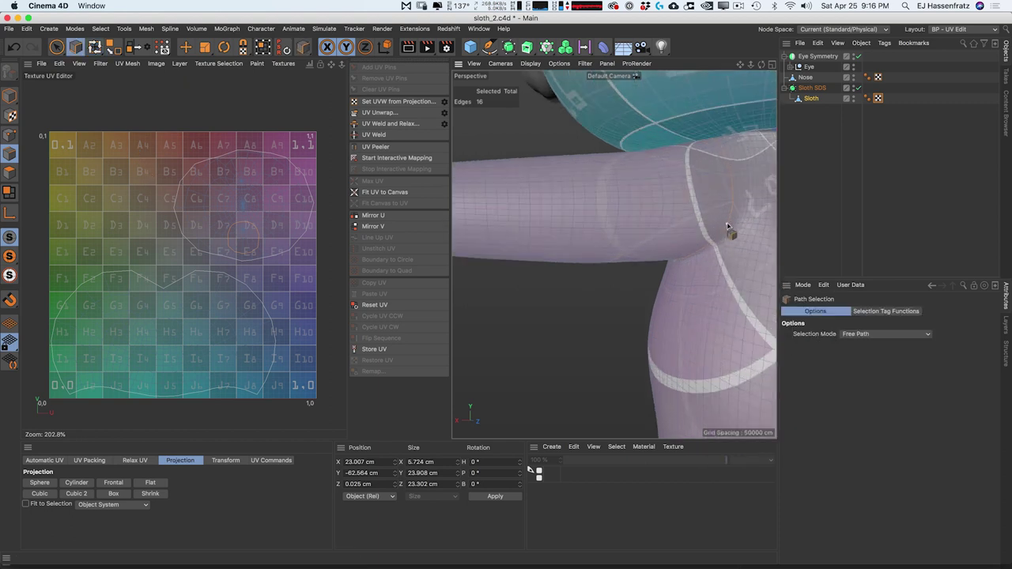
scroll(624, 230, down, 3)
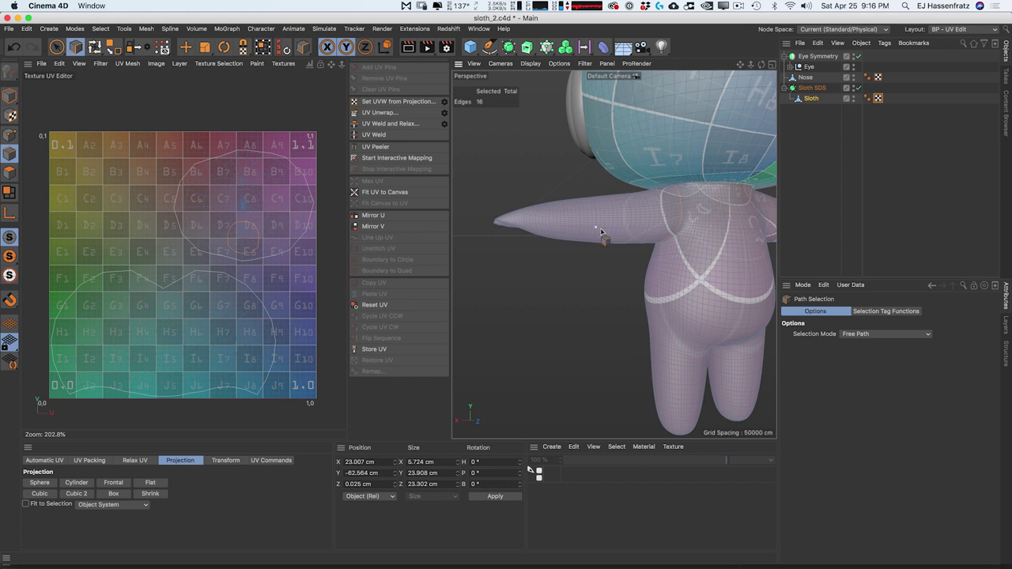
Step: With Loop Selection set to stop at selections, add the lengthwise edge loop running along the arm to the shoulder ring selection
key(u)
key(l)
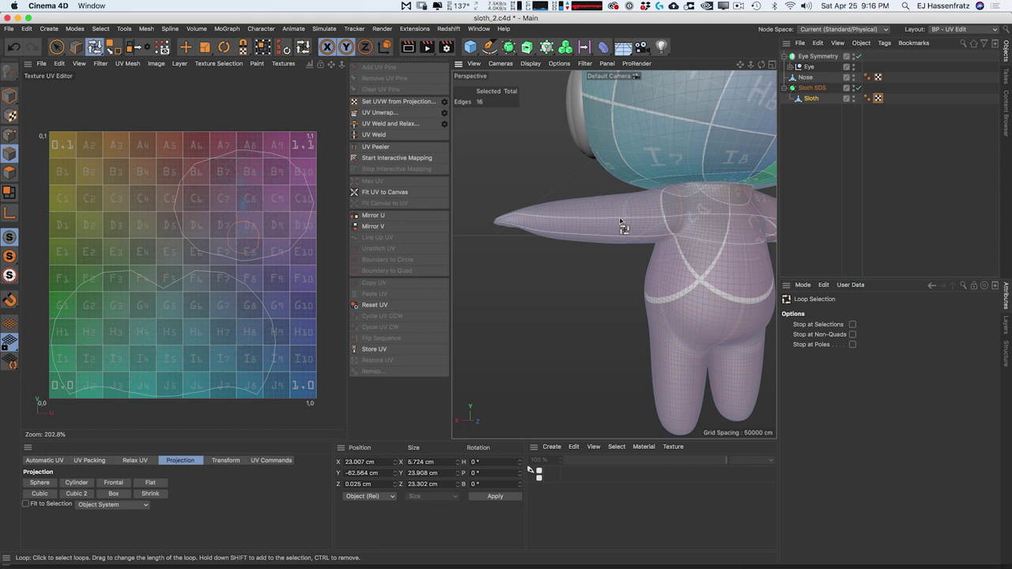
alt+drag(622, 224, 599, 223)
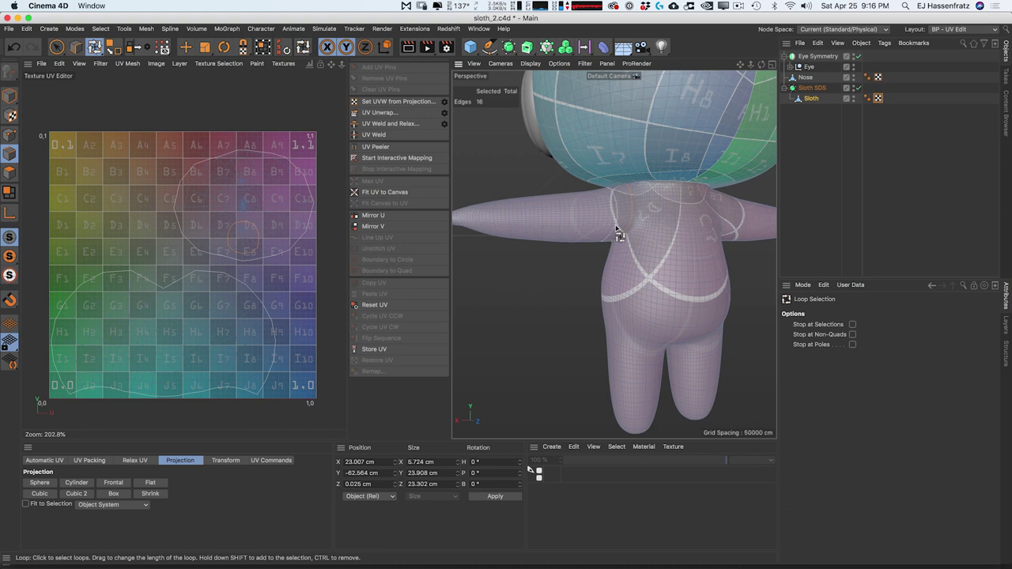
scroll(659, 232, up, 4)
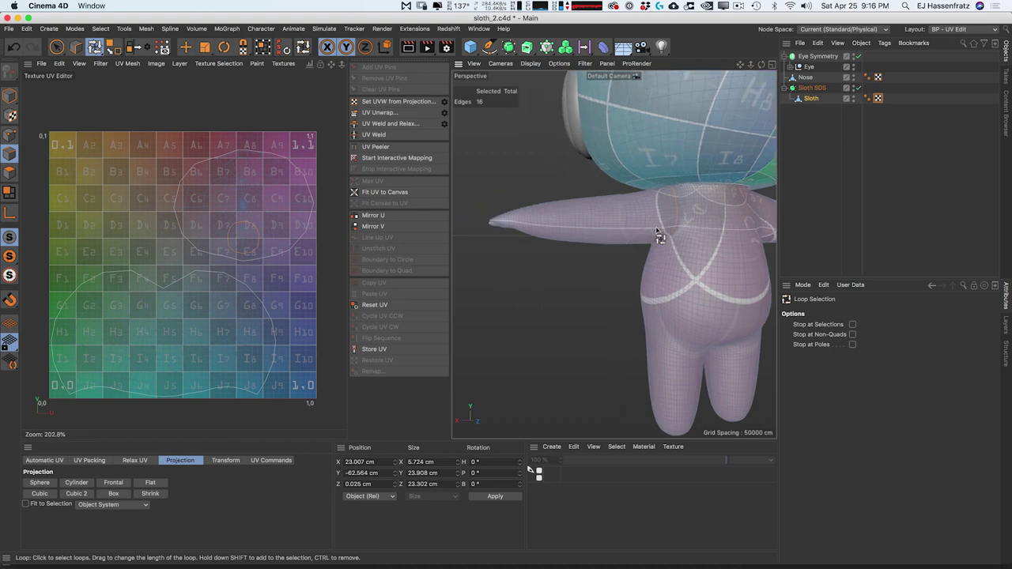
click(852, 324)
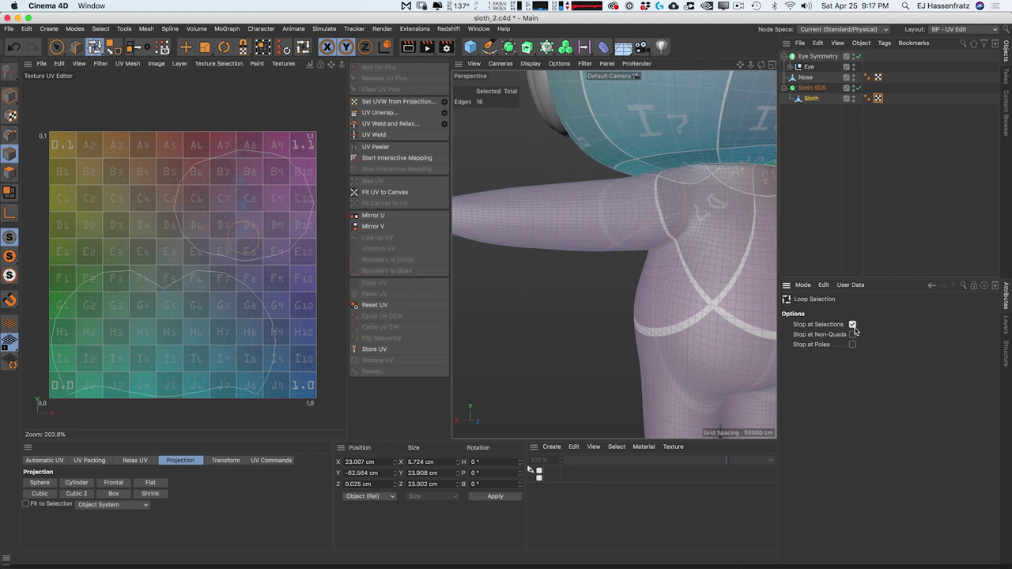
alt+drag(662, 232, 685, 239)
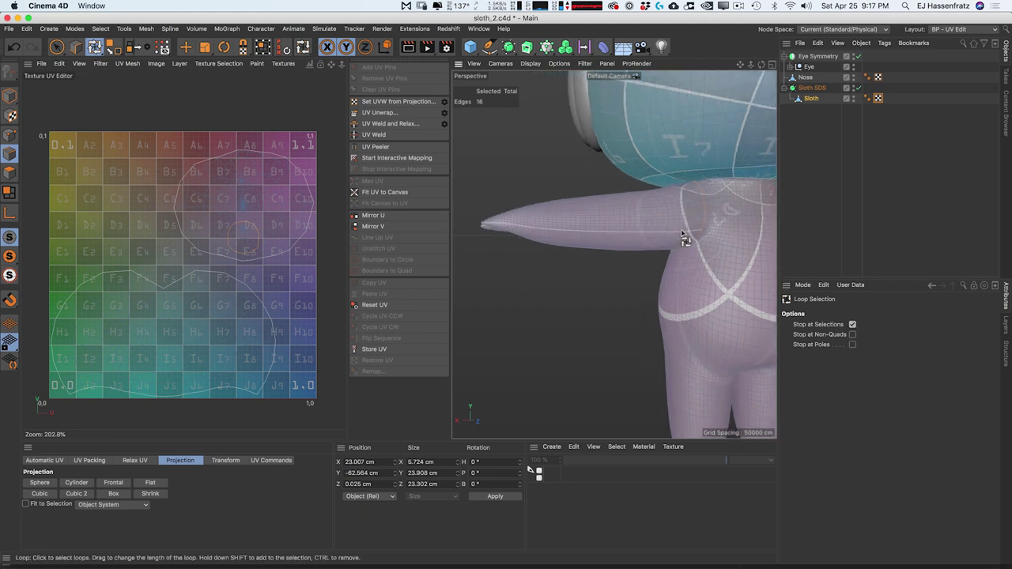
scroll(684, 239, down, 3)
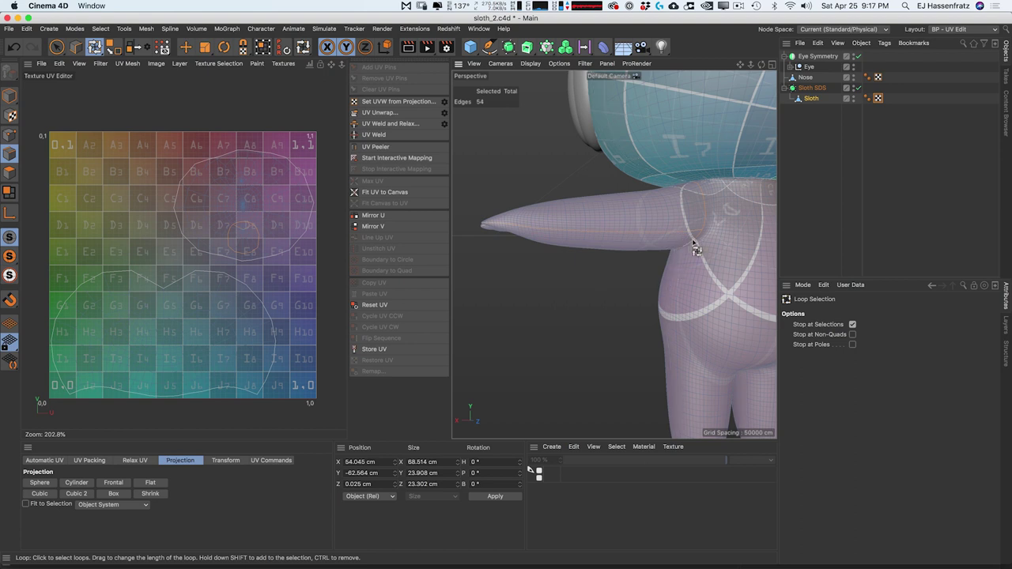
drag(527, 225, 662, 254)
alt+drag(585, 271, 532, 251)
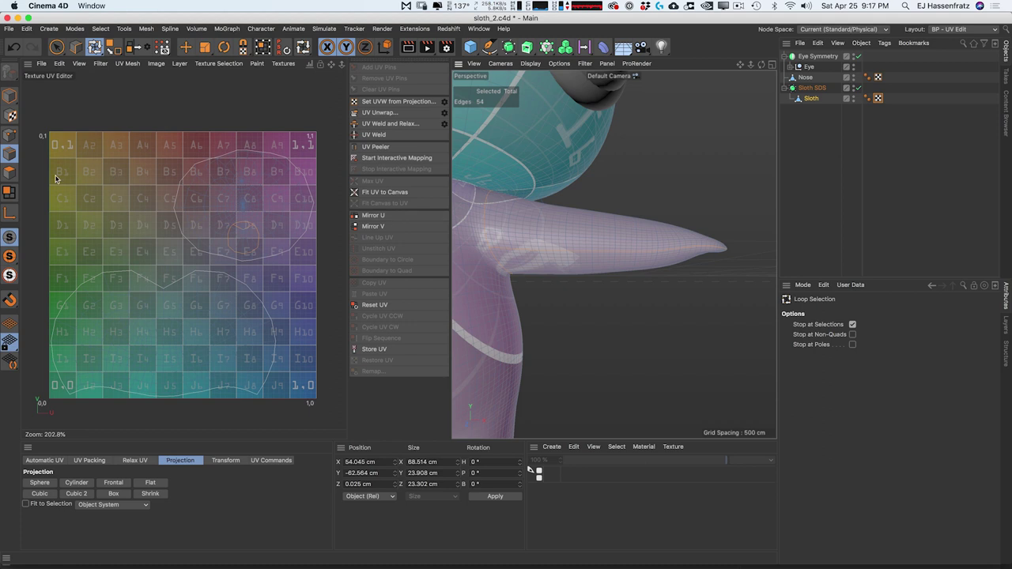
Step: Deselect the edges along the front of the arm with Live Selection, leaving the shoulder ring and the back seam selected
click(58, 49)
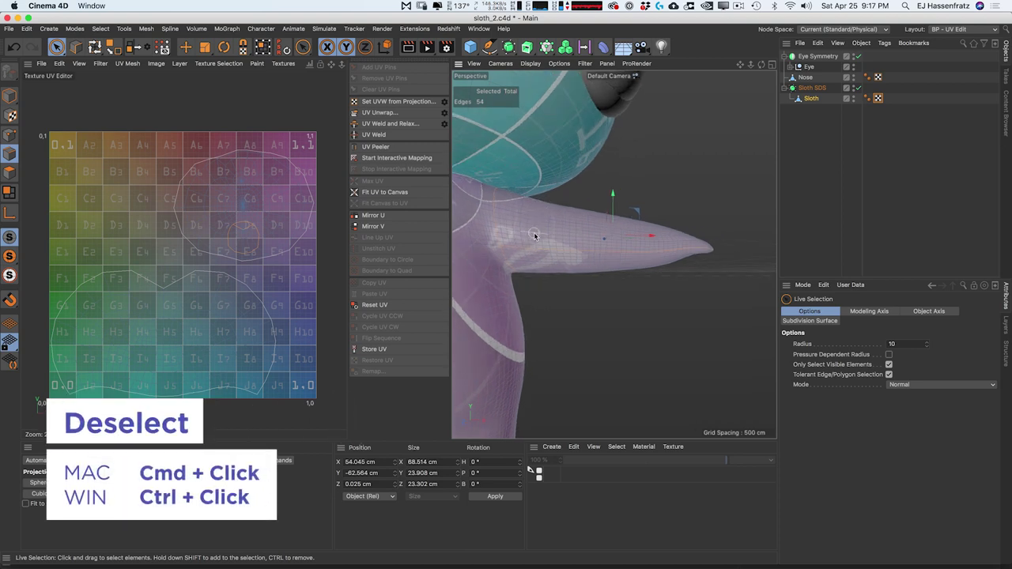
super+click(536, 251)
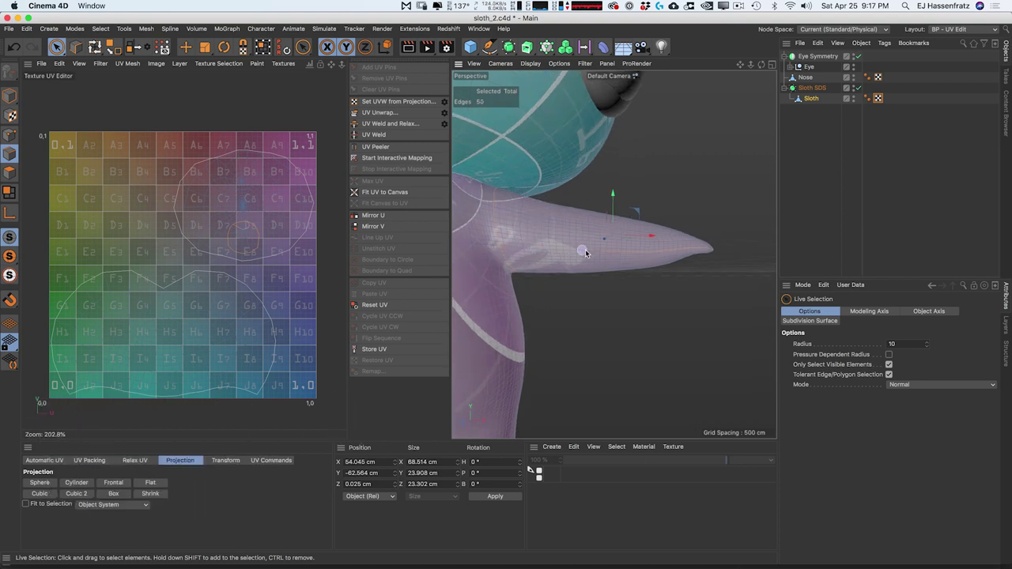
alt+middle_drag(698, 251, 596, 260)
alt+right_drag(610, 258, 587, 261)
alt+drag(587, 261, 650, 244)
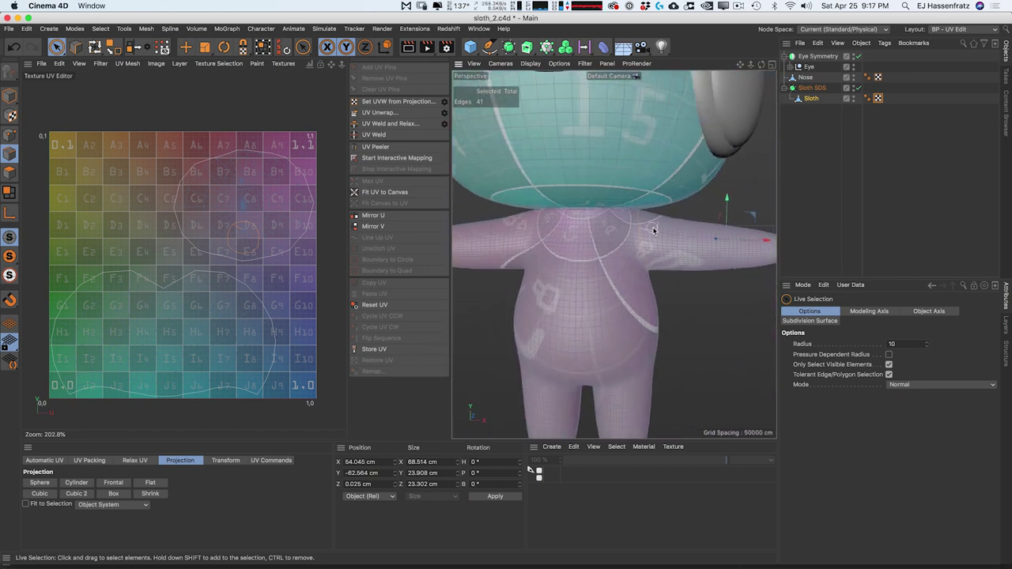
Step: Mirror the arm's seam edge selection to the opposite arm
scroll(627, 243, down, 3)
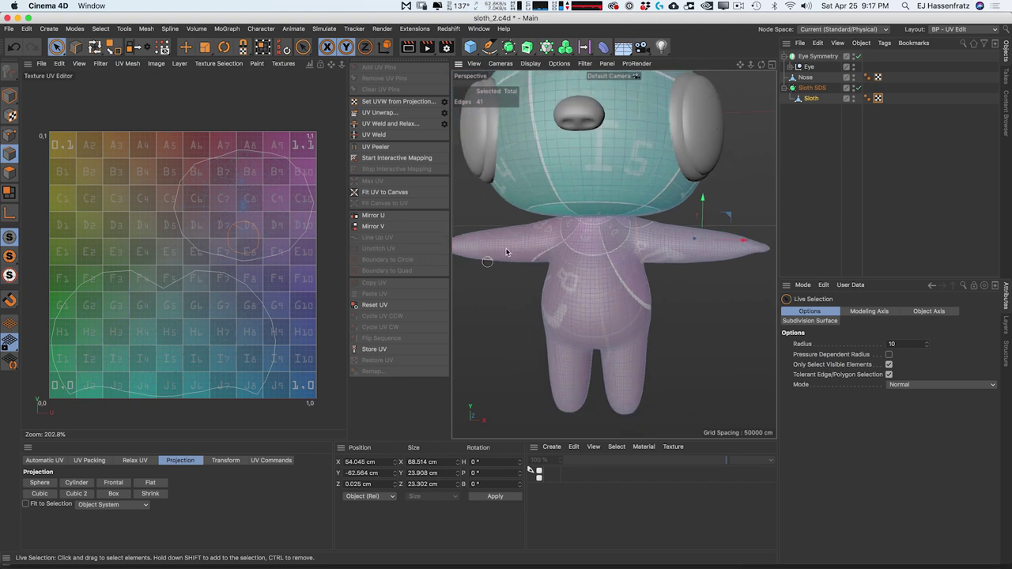
alt+drag(506, 242, 522, 237)
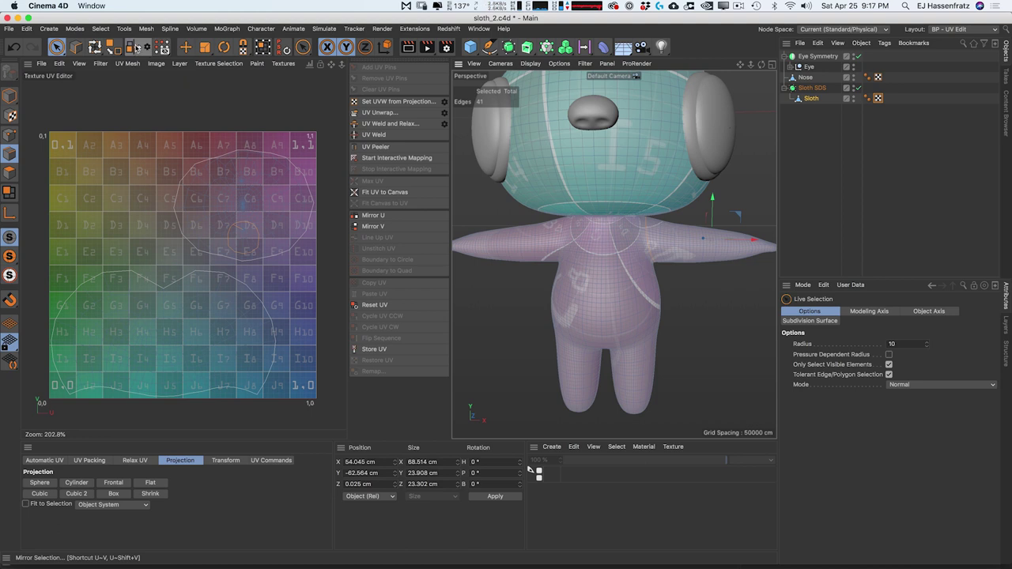
click(135, 49)
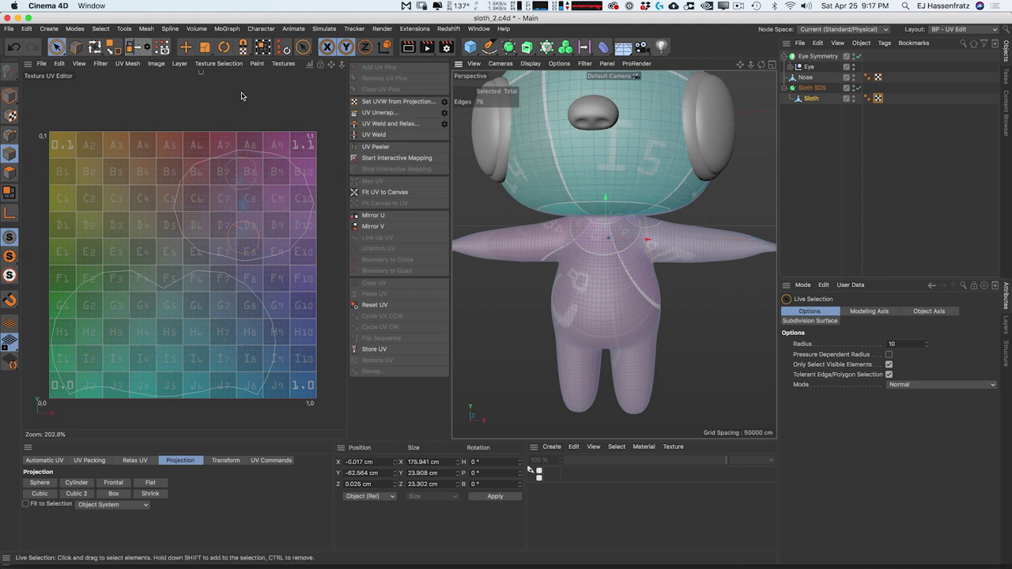
Step: Adjust the Mirror Selection tolerance and mirror the arm's seam edges again across the ZY plane in Mirror (Add) mode
alt+middle_drag(553, 235, 616, 239)
alt+drag(571, 250, 641, 235)
alt+right_drag(560, 262, 632, 261)
alt+drag(549, 262, 666, 210)
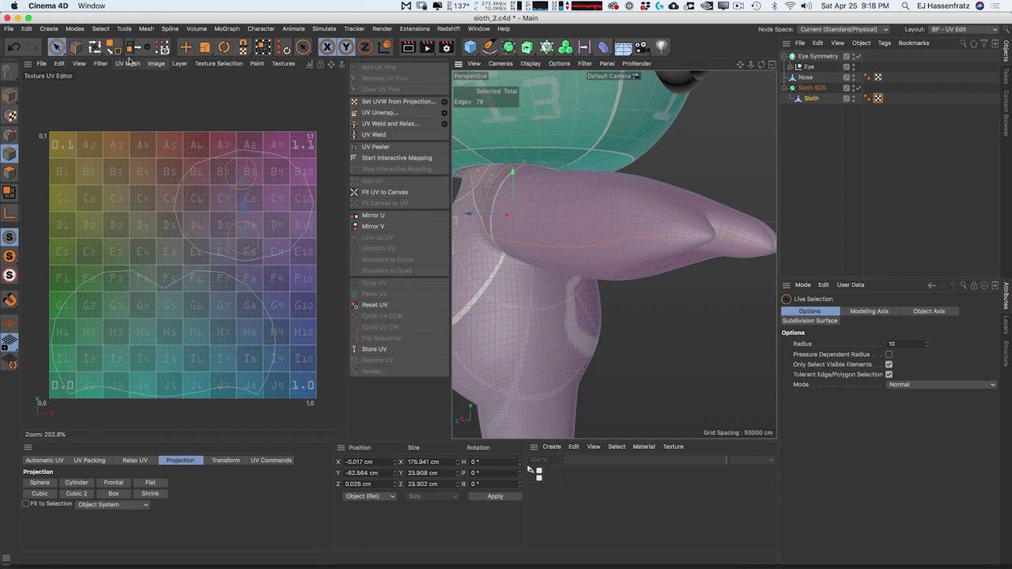
click(147, 49)
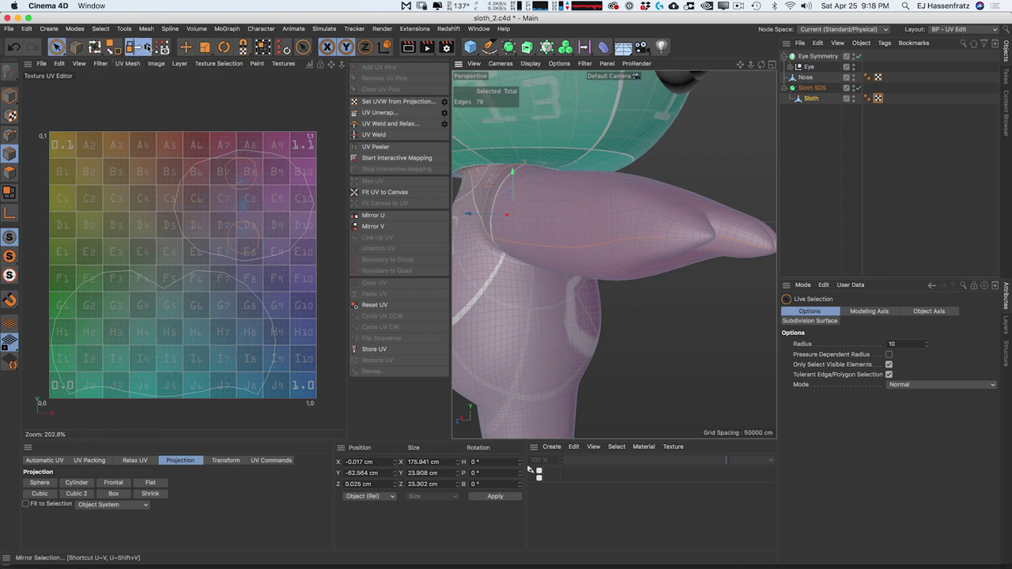
drag(181, 21, 292, 96)
drag(247, 136, 197, 134)
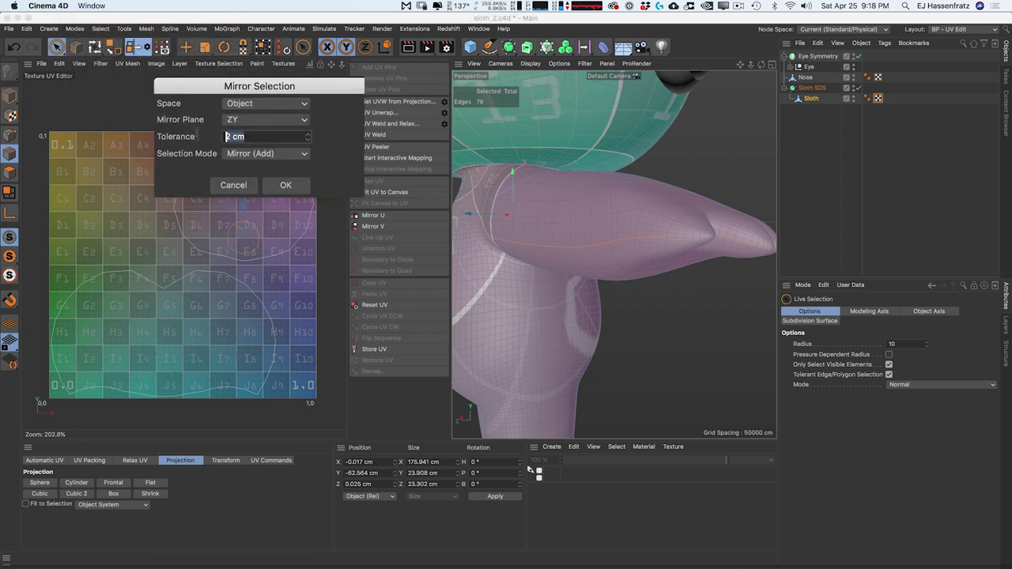
click(289, 154)
click(275, 139)
click(246, 136)
key(Return)
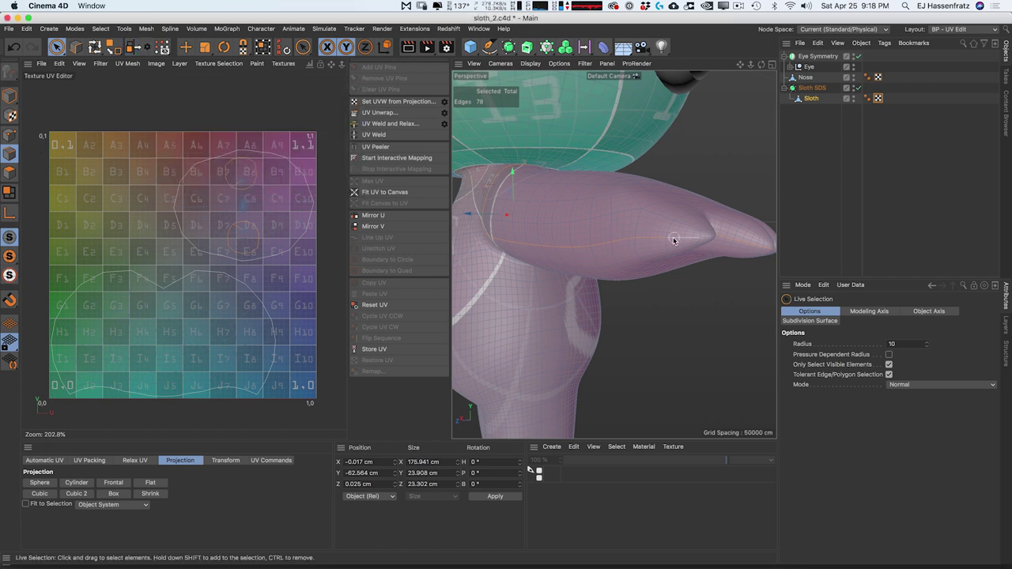
alt+drag(678, 237, 635, 235)
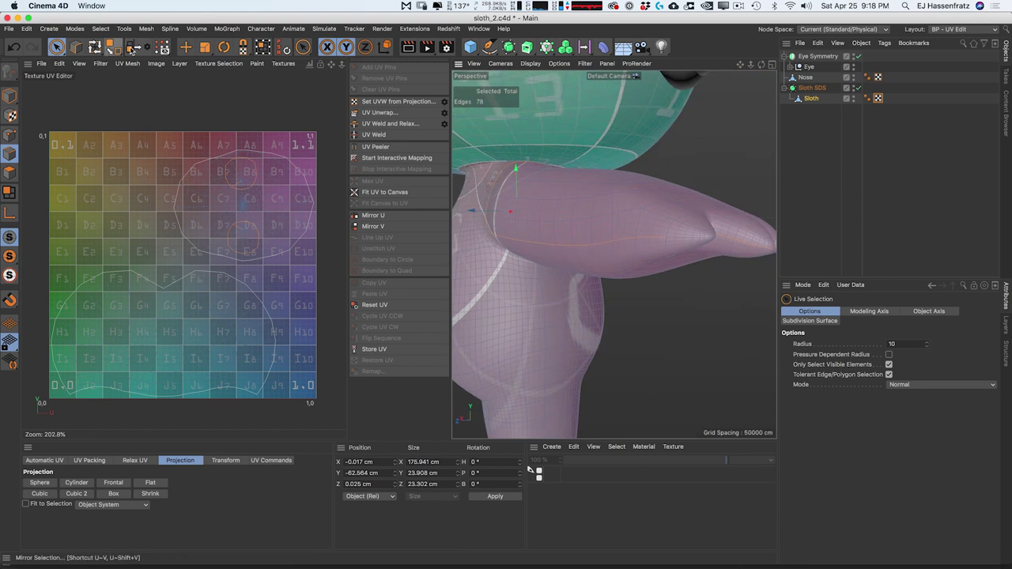
Step: Examine the mirrored seam edges at the shoulders and along both arms from all sides
mouse_move(625, 247)
alt+mouse_down()
mouse_move(535, 221)
mouse_move(641, 237)
mouse_move(542, 235)
mouse_move(631, 235)
mouse_move(567, 228)
mouse_move(620, 237)
alt+mouse_up()
scroll(599, 226, up, 3)
scroll(575, 236, down, 5)
scroll(580, 241, up, 3)
scroll(579, 239, down, 3)
alt+right_drag(577, 234, 619, 235)
alt+drag(550, 235, 702, 219)
alt+right_drag(646, 234, 538, 240)
alt+drag(537, 240, 599, 236)
alt+middle_drag(600, 237, 551, 240)
alt+right_drag(578, 242, 655, 238)
alt+drag(578, 242, 484, 246)
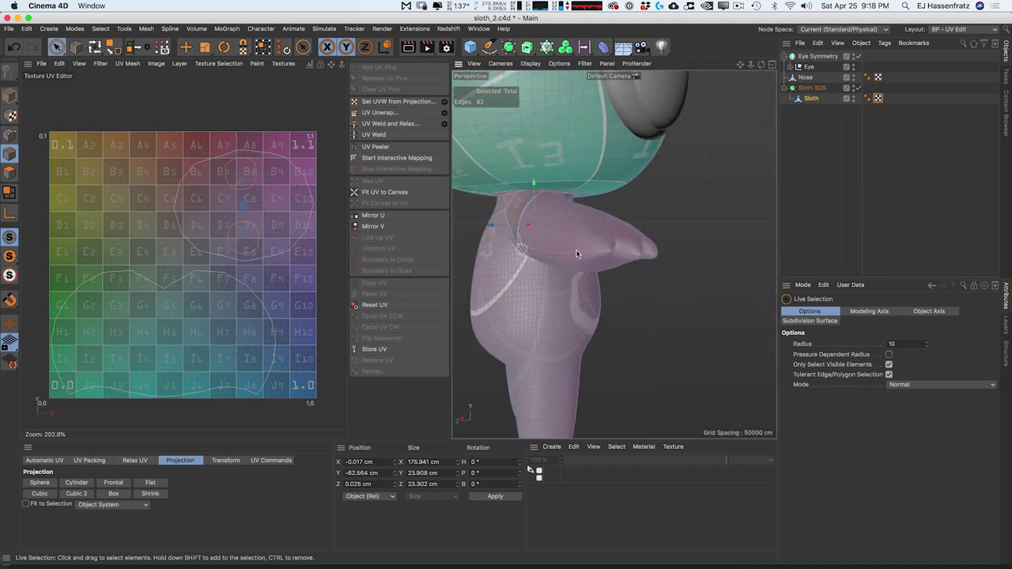
alt+right_drag(657, 251, 704, 251)
alt+drag(584, 249, 616, 232)
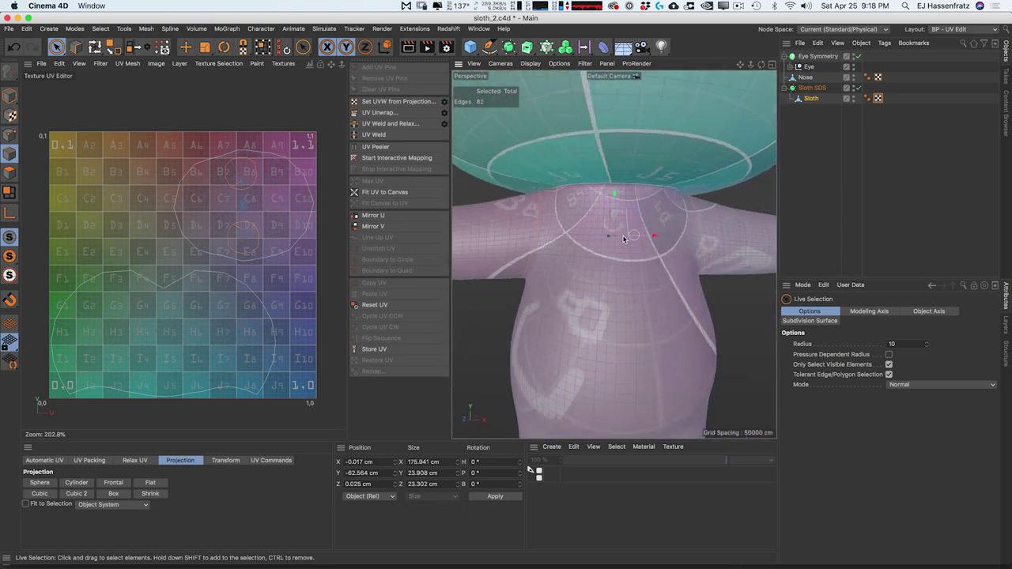
Step: Unwrap the UVs along the arm seams and select the lower of the two new arm islands in the UV layout
click(387, 112)
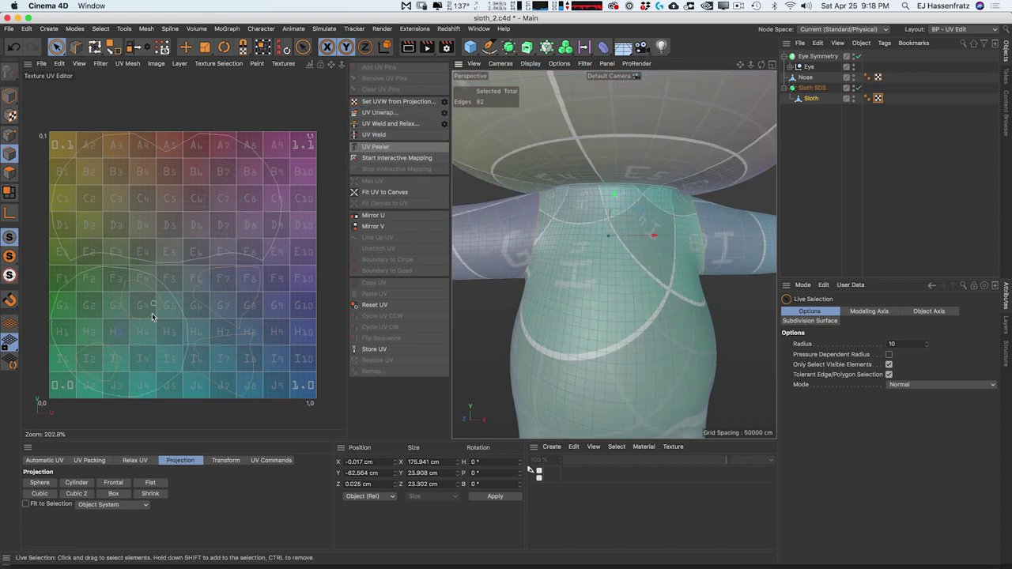
scroll(206, 352, up, 4)
double_click(223, 265)
double_click(223, 351)
click(223, 348)
alt+right_drag(629, 240, 595, 245)
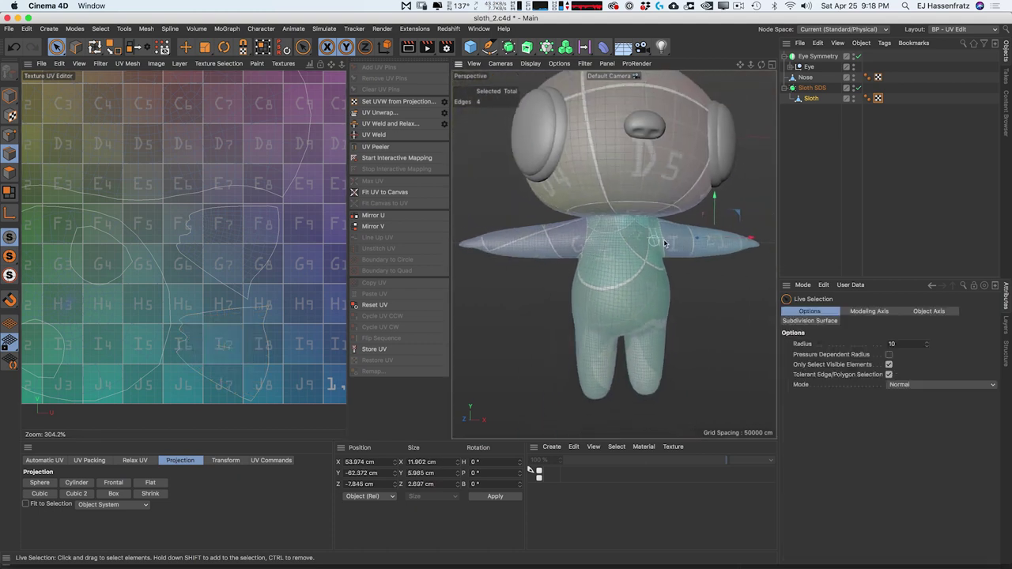
double_click(220, 336)
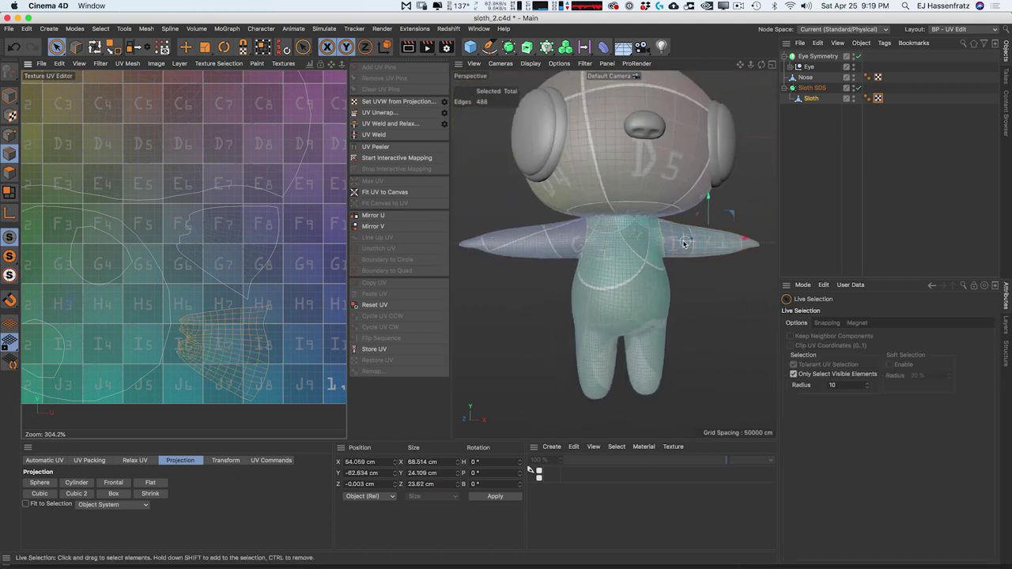
Step: Select the upper arm island and rotate it with UV Transform until the grid texture runs straight along the arm
scroll(684, 244, up, 6)
alt+drag(541, 262, 585, 238)
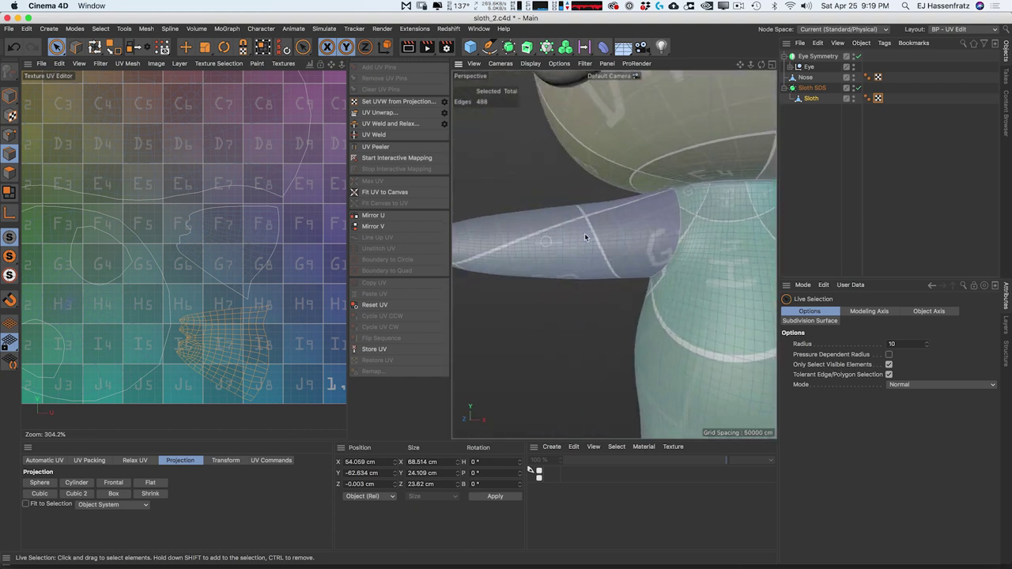
double_click(226, 270)
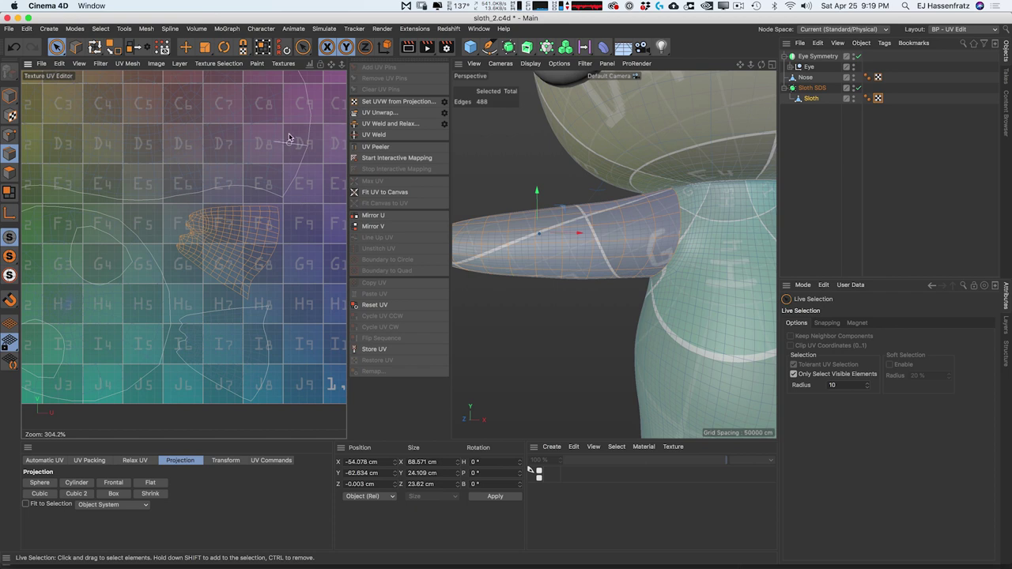
click(263, 47)
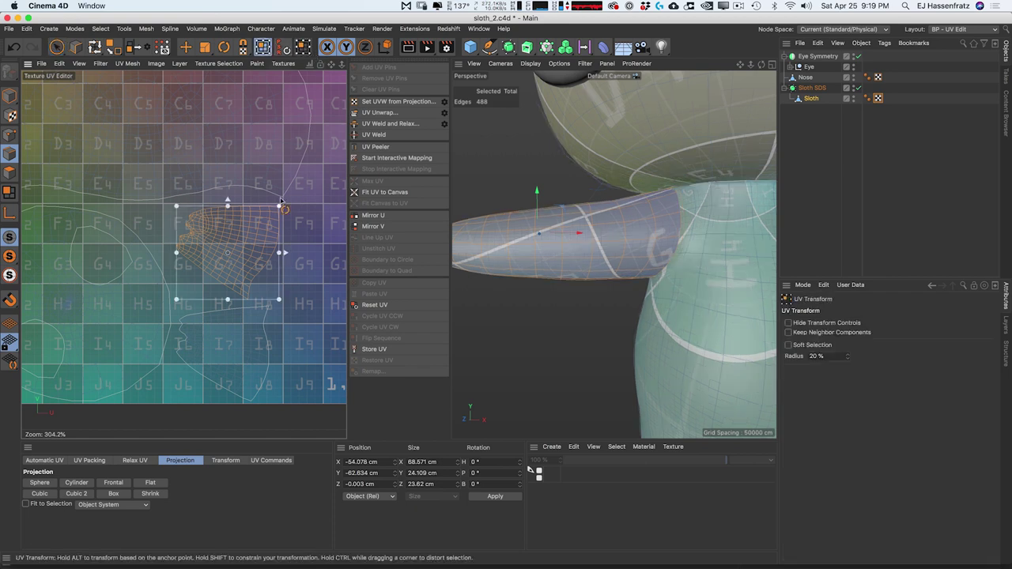
drag(290, 207, 276, 184)
drag(236, 226, 226, 231)
drag(265, 194, 261, 192)
Step: Nudge the lower arm island slightly upward, and fine-tune the upper arm island's rotation with UV Transform
double_click(219, 333)
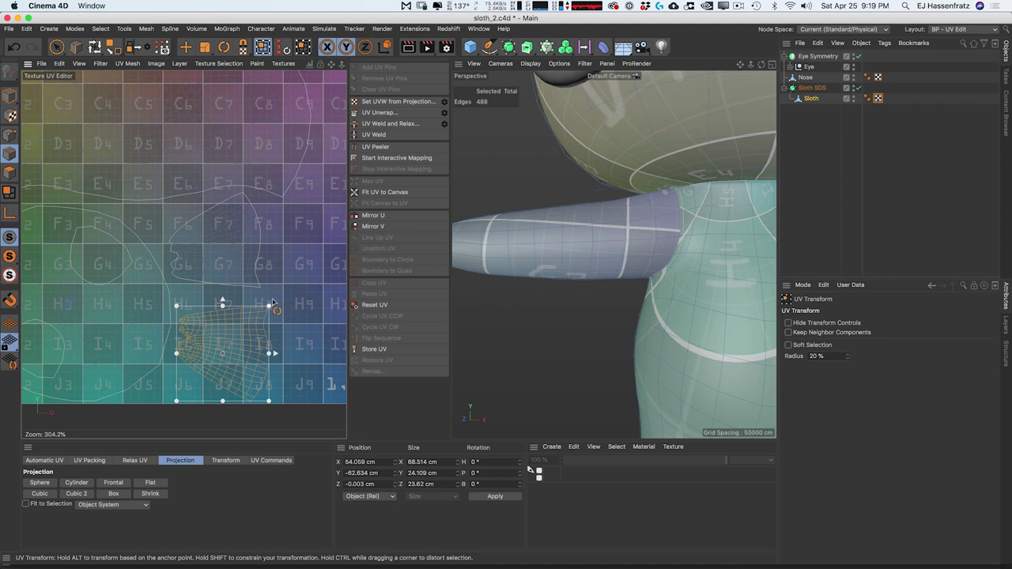
scroll(550, 242, down, 10)
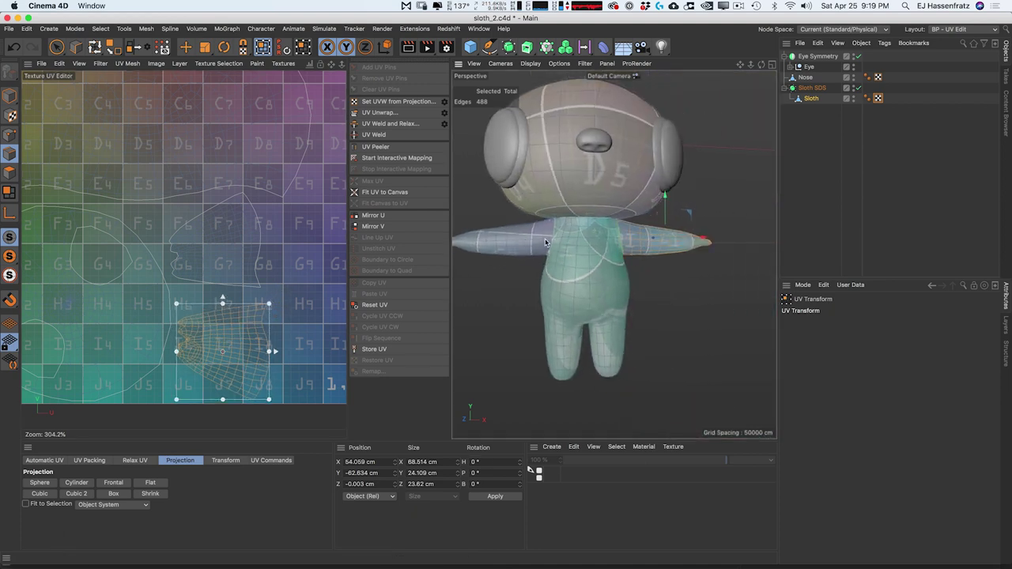
scroll(533, 241, up, 4)
double_click(248, 238)
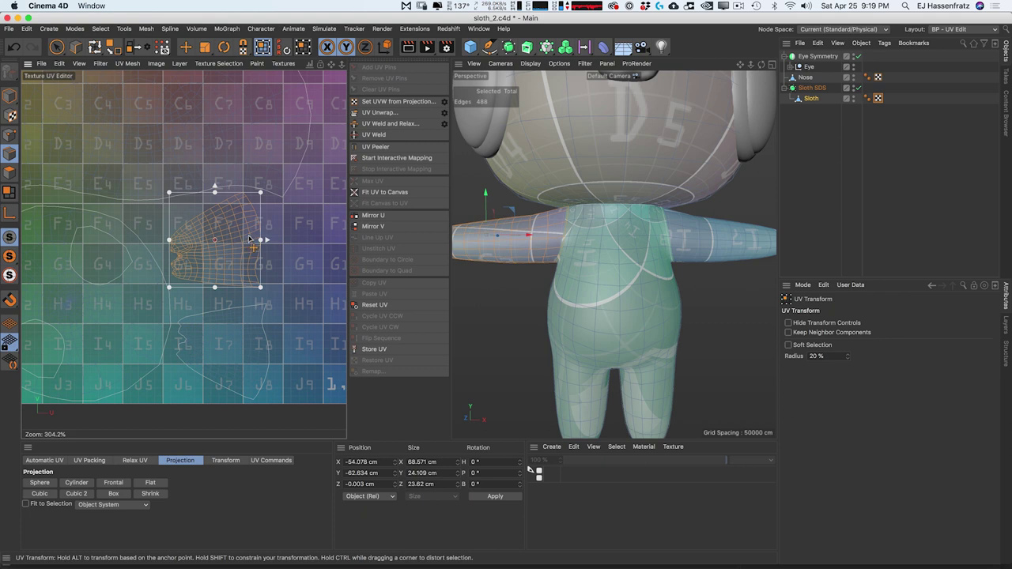
drag(271, 209, 283, 216)
scroll(572, 229, down, 4)
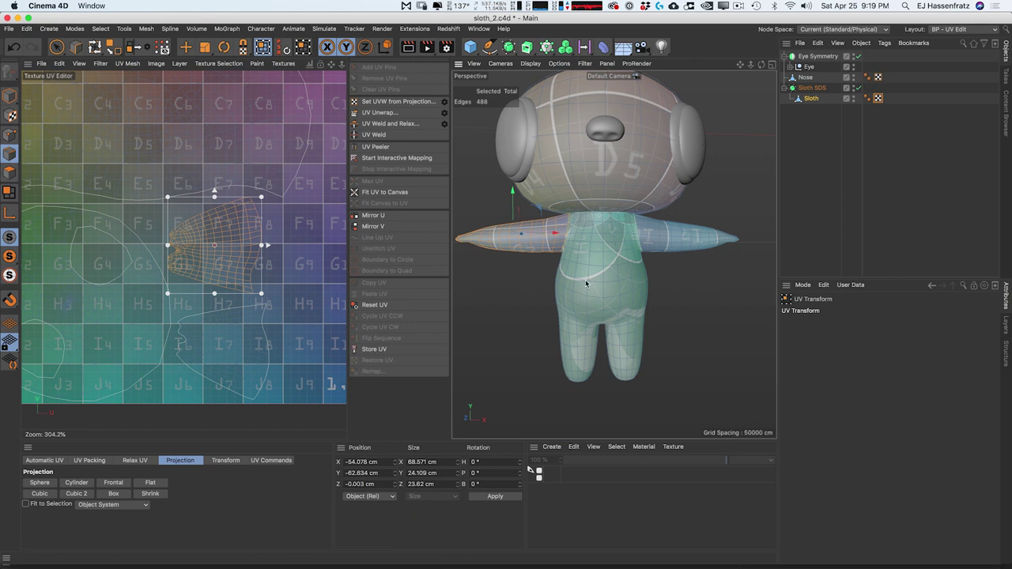
Step: Loop-select the edge ring around the top of one leg and add the lengthwise edge loop running down that leg
scroll(624, 329, up, 4)
click(622, 307)
click(585, 197)
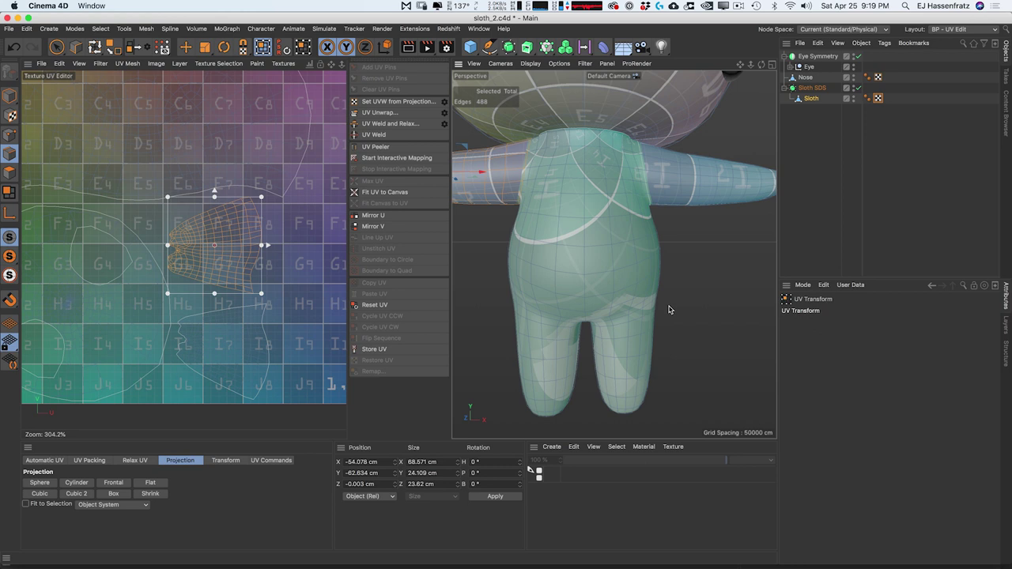
key(u)
key(l)
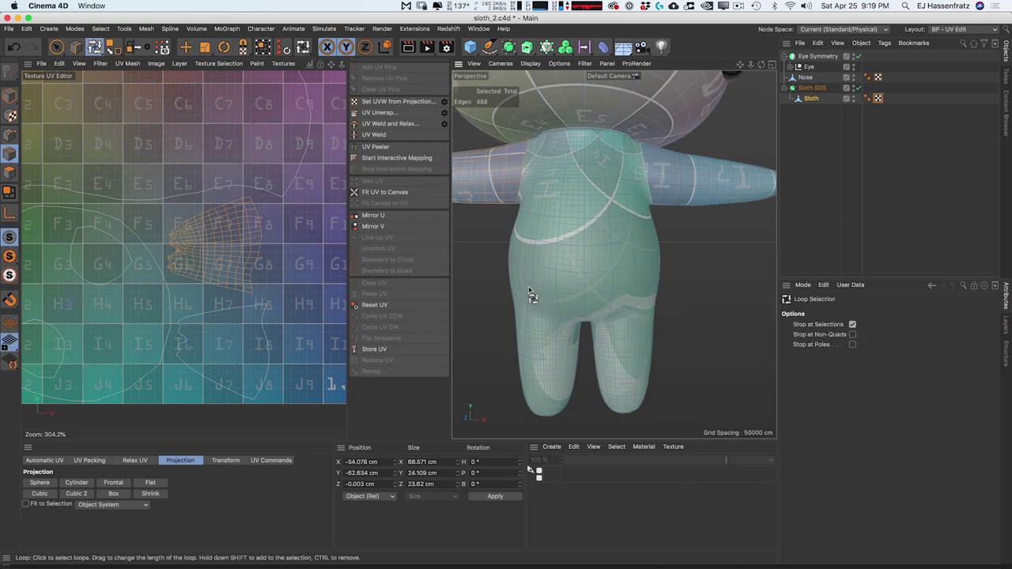
scroll(609, 327, up, 5)
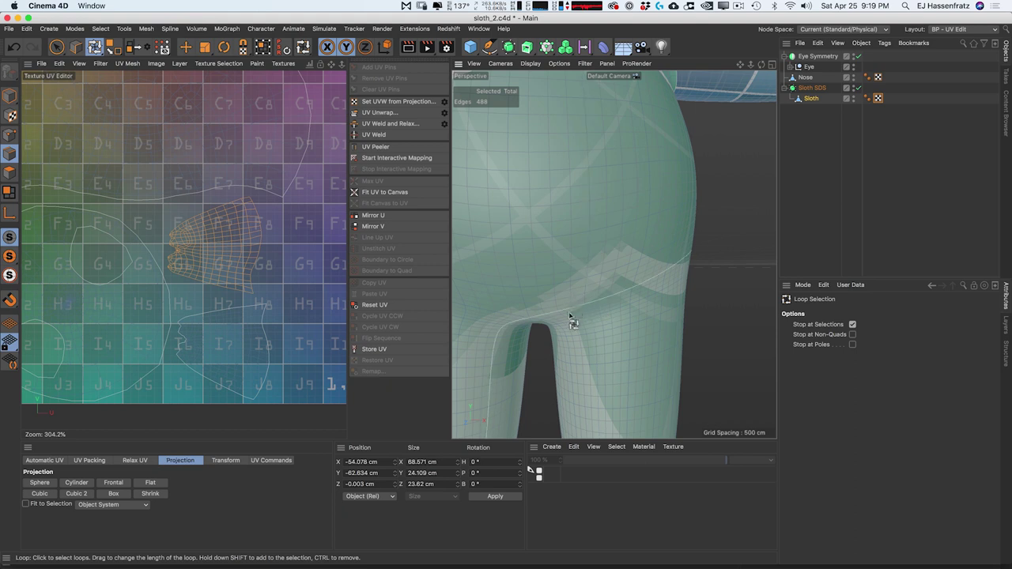
click(571, 324)
alt+drag(571, 323, 621, 278)
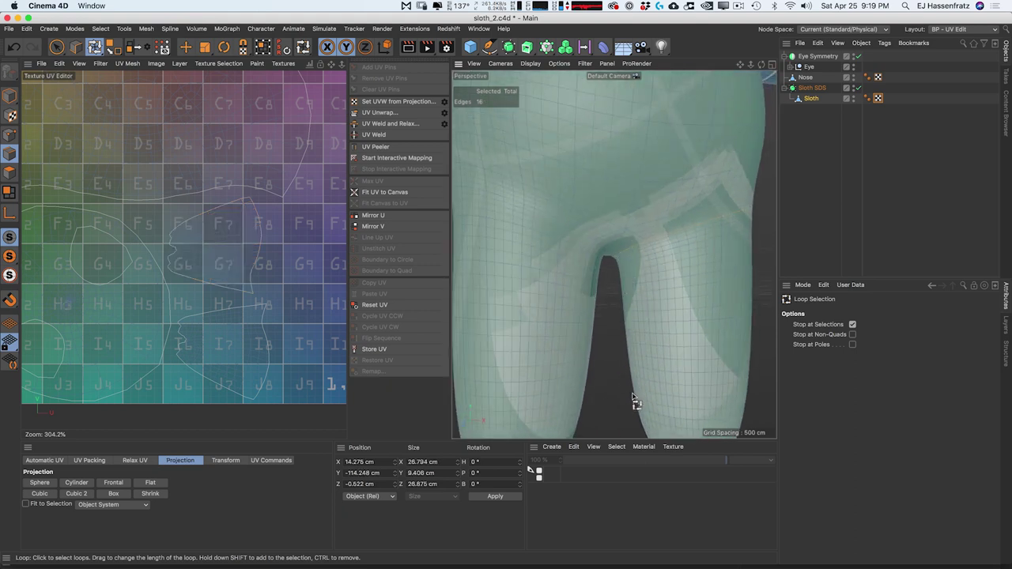
alt+drag(638, 404, 624, 309)
shift+click(676, 260)
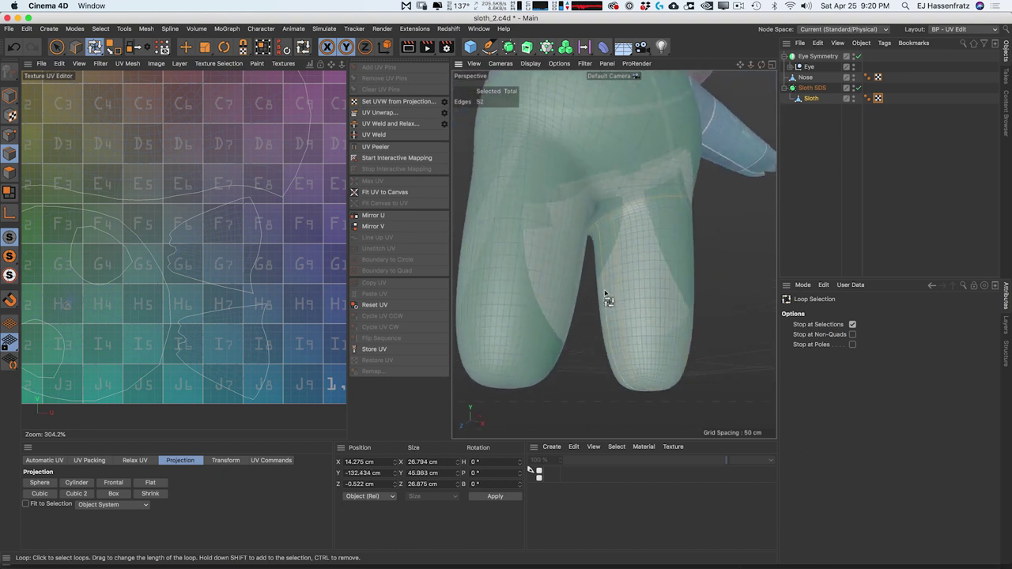
Step: Reselect the edge ring around the top of the leg and add the lengthwise loop along its inner and outer sides
click(608, 283)
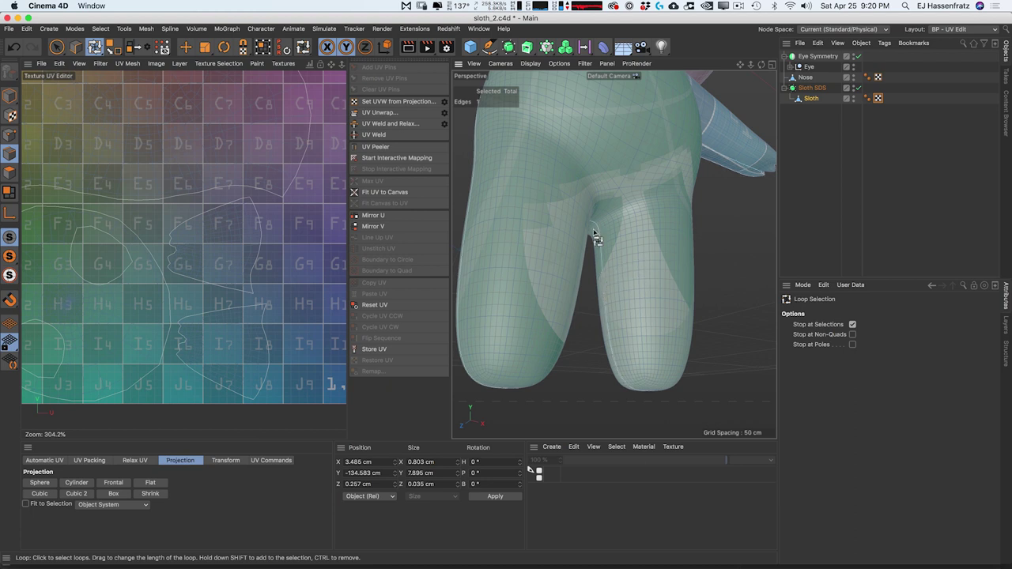
click(630, 215)
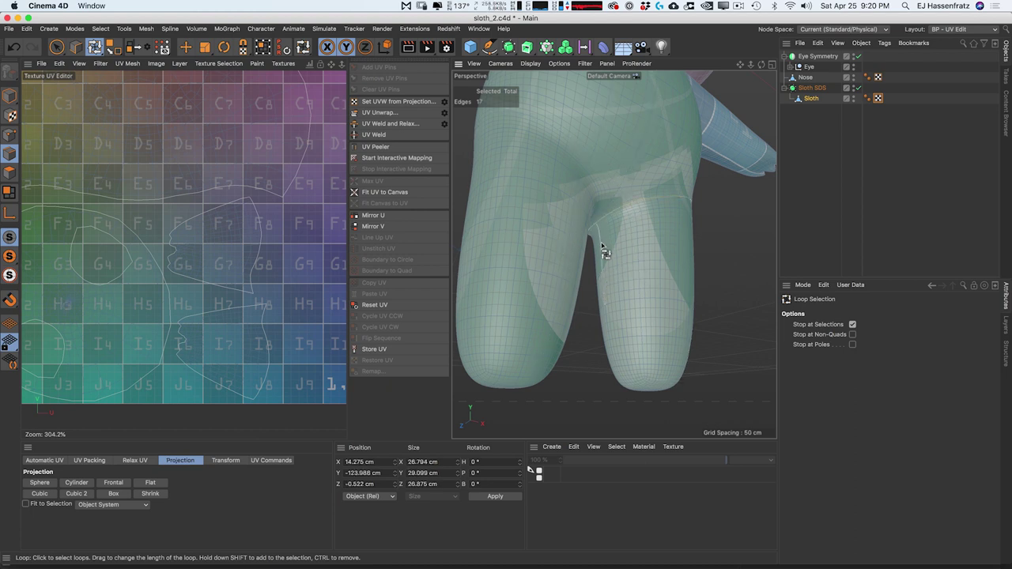
shift+drag(600, 249, 608, 332)
alt+drag(673, 316, 630, 197)
alt+drag(598, 355, 615, 198)
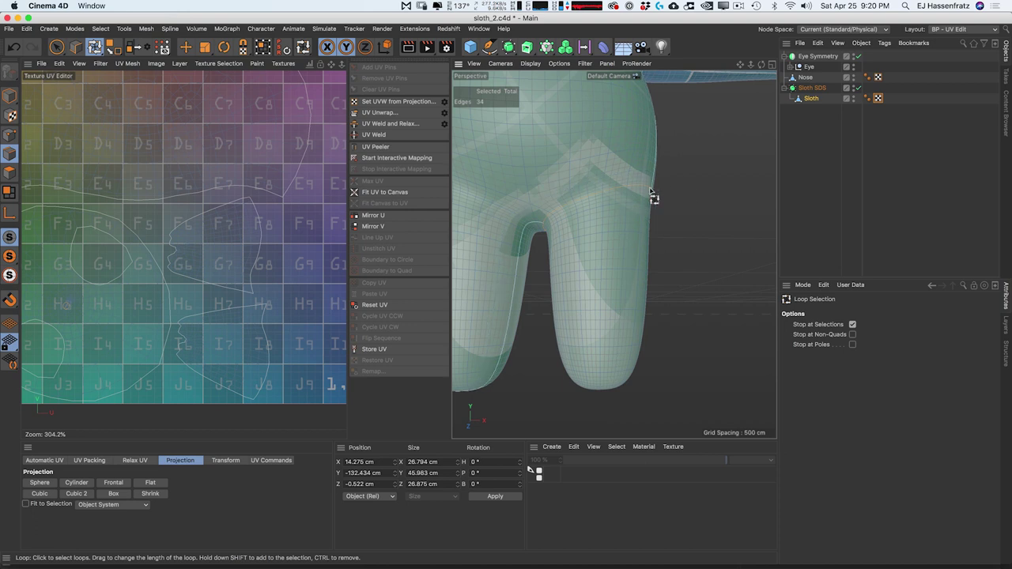
alt+drag(604, 197, 639, 287)
alt+drag(551, 312, 619, 293)
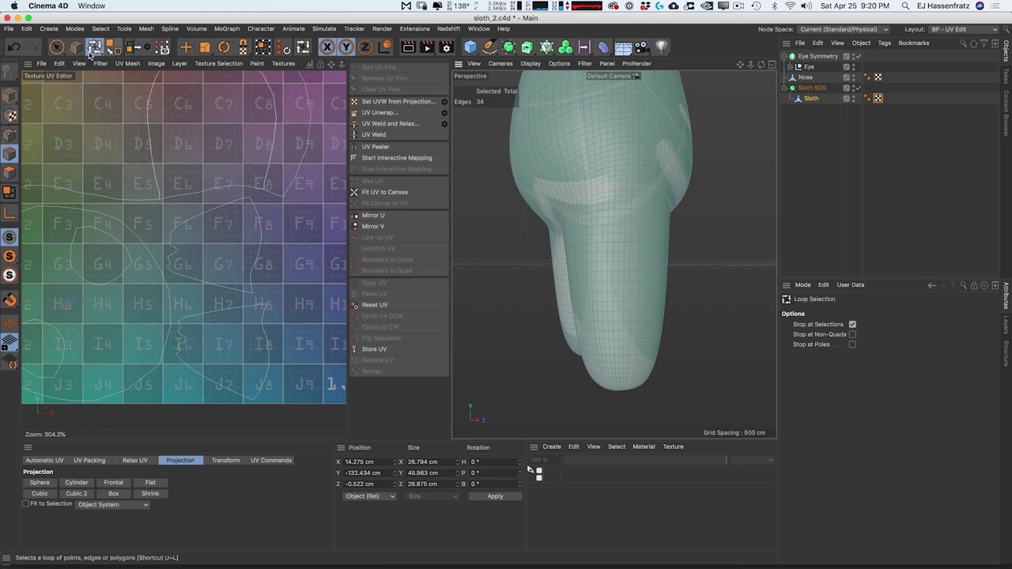
Step: Deselect the outer half of the lengthwise leg loop with Live Selection and mirror the remaining edge selection to the other leg
click(56, 47)
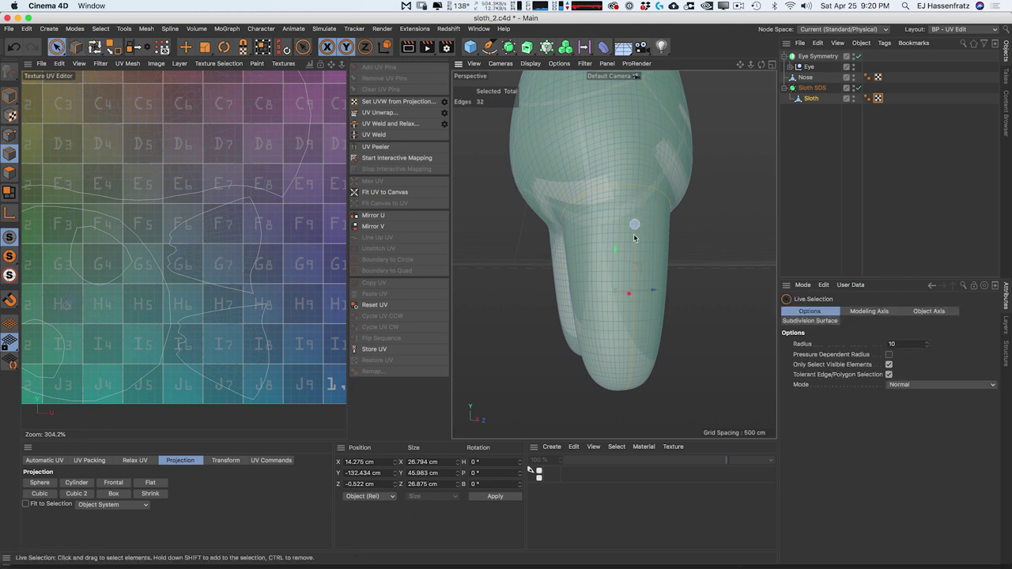
alt+drag(633, 387, 666, 315)
alt+right_drag(629, 314, 680, 307)
alt+drag(629, 311, 620, 336)
scroll(644, 283, down, 5)
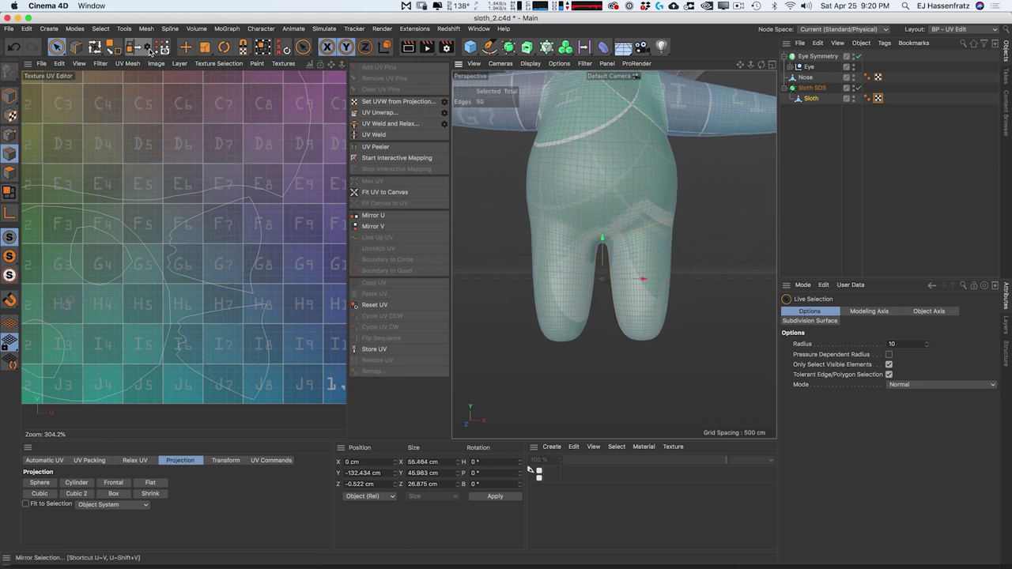
Step: Unwrap the UVs along the selected seams of both legs and check the grid texture on them
alt+drag(612, 325, 569, 311)
alt+right_drag(569, 311, 585, 360)
alt+drag(585, 361, 633, 259)
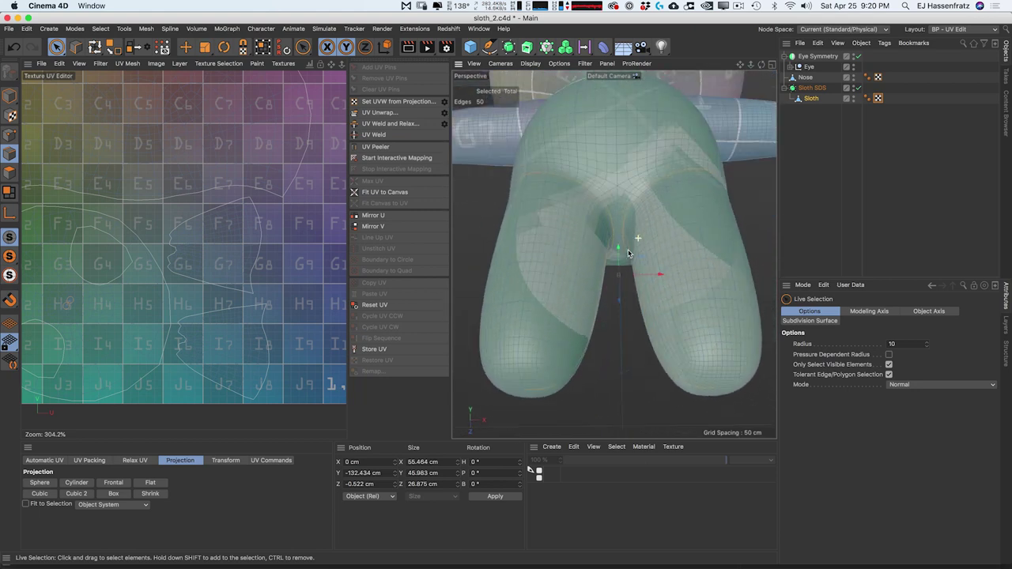
click(393, 112)
alt+right_drag(252, 204, 242, 225)
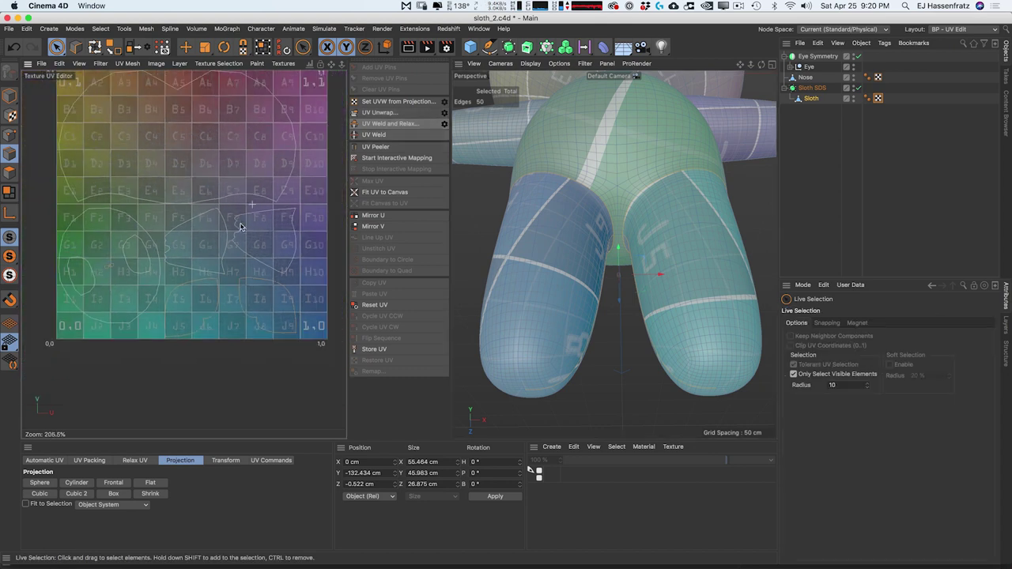
scroll(610, 322, down, 10)
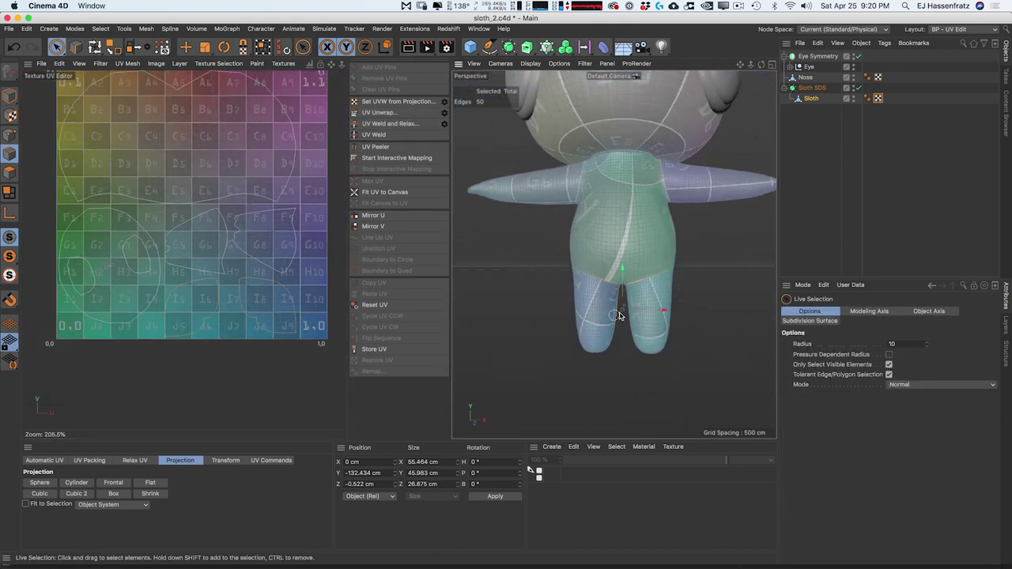
scroll(633, 296, up, 3)
alt+drag(647, 311, 652, 313)
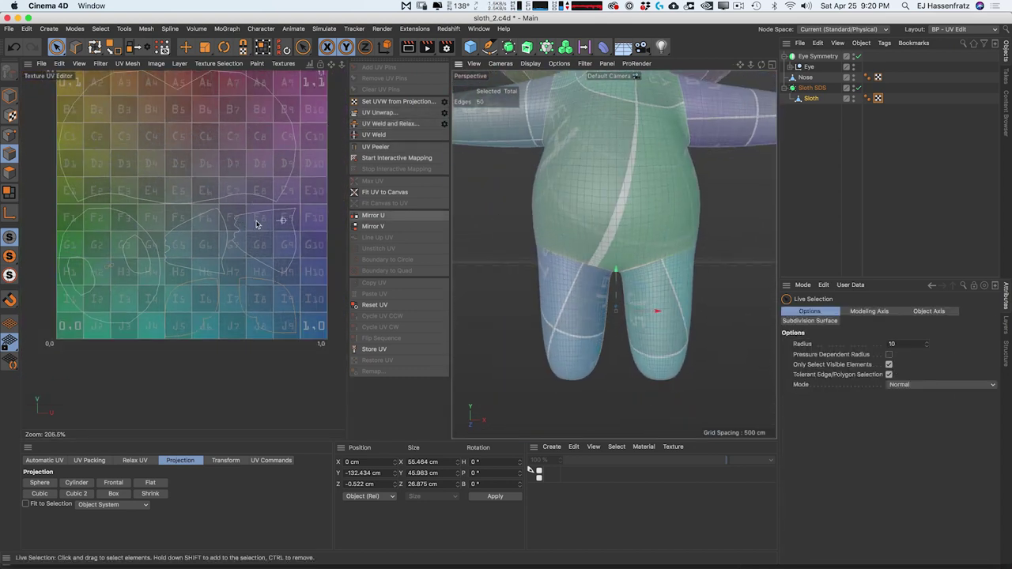
Step: Select each leg island in the UV layout and rotate it with UV Transform until its fan shape stands upright
double_click(260, 301)
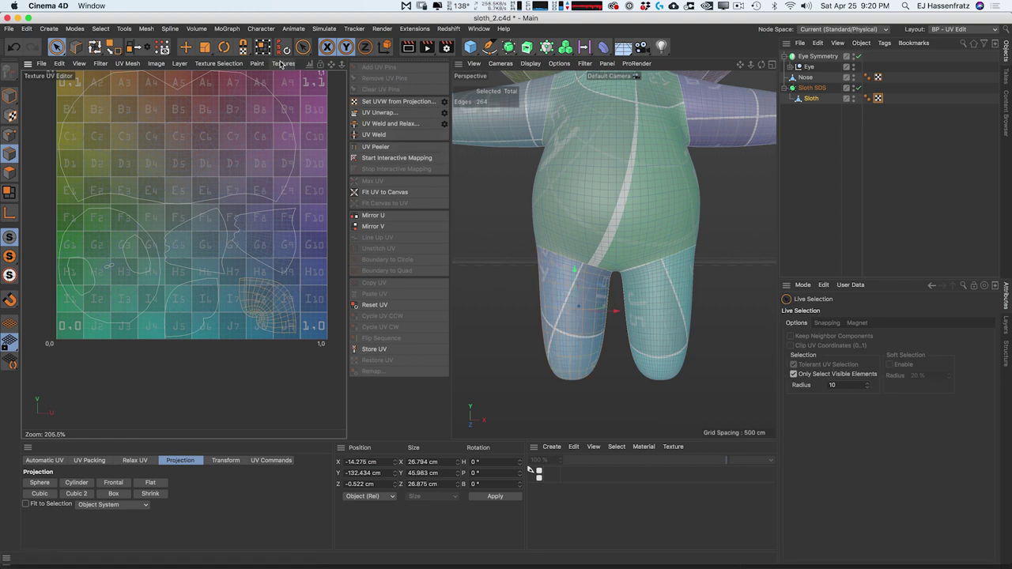
key(t)
drag(304, 277, 200, 301)
click(190, 311)
double_click(249, 302)
drag(292, 305, 292, 310)
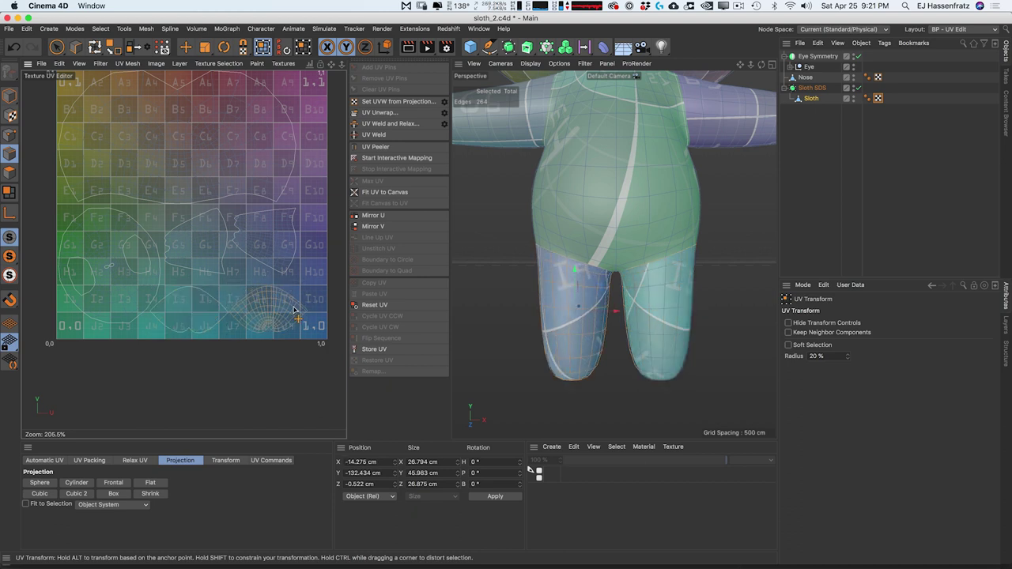
Step: With Stop at Selections turned off for Loop Selection, select the edge rings around both shoulders, the tops of both legs and the neck
scroll(591, 226, down, 6)
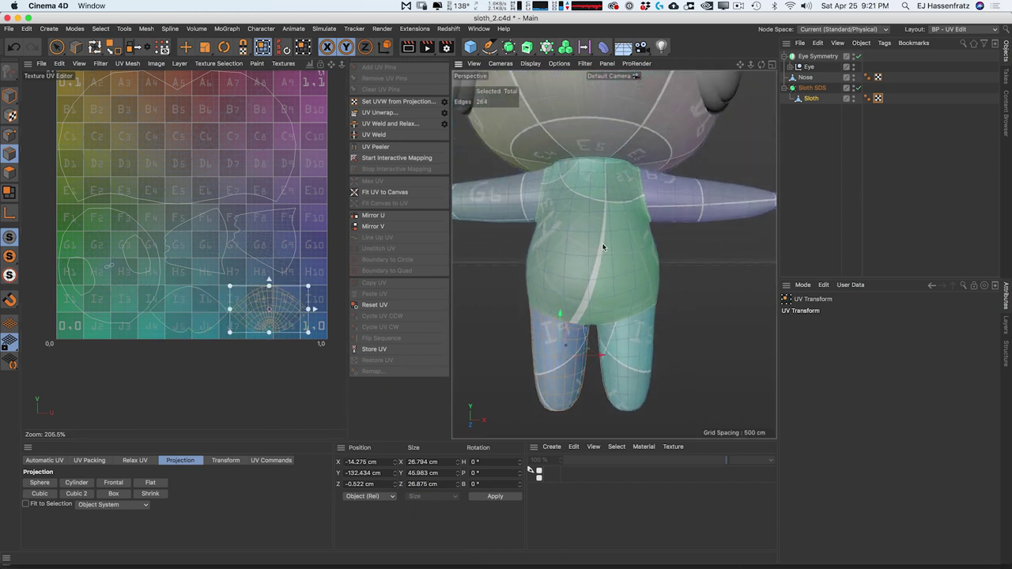
alt+drag(598, 233, 577, 240)
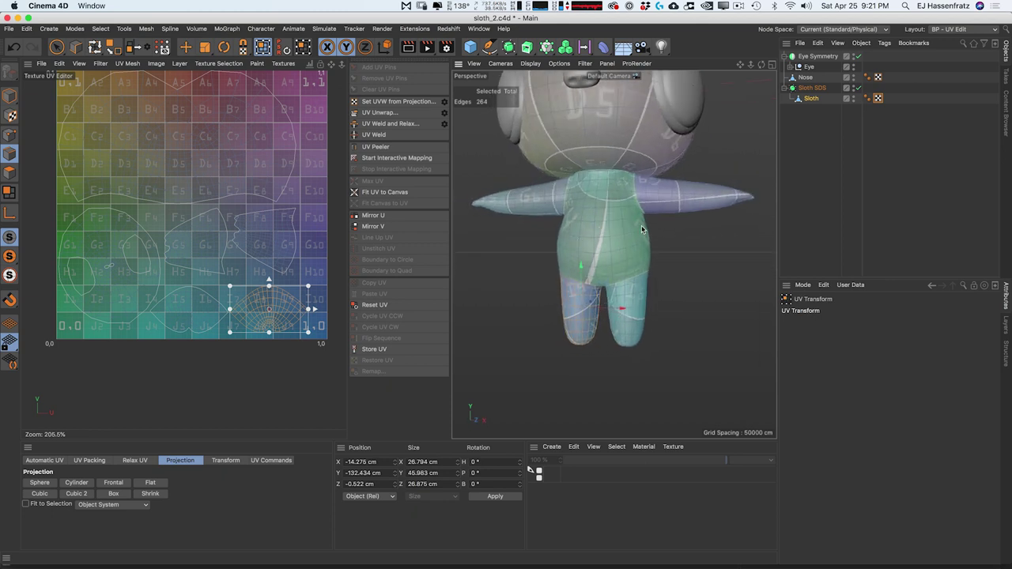
scroll(648, 223, up, 3)
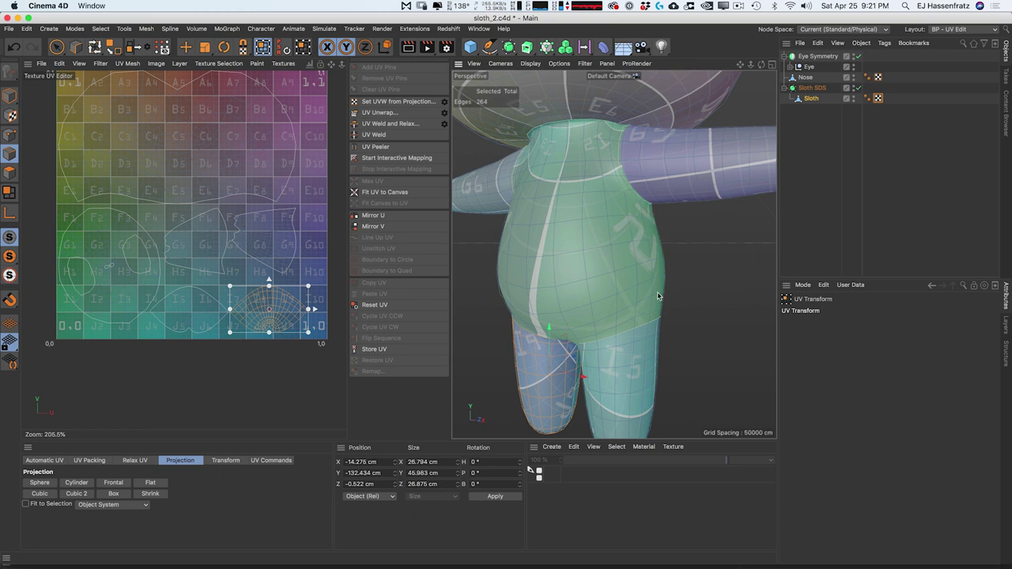
key(u)
key(l)
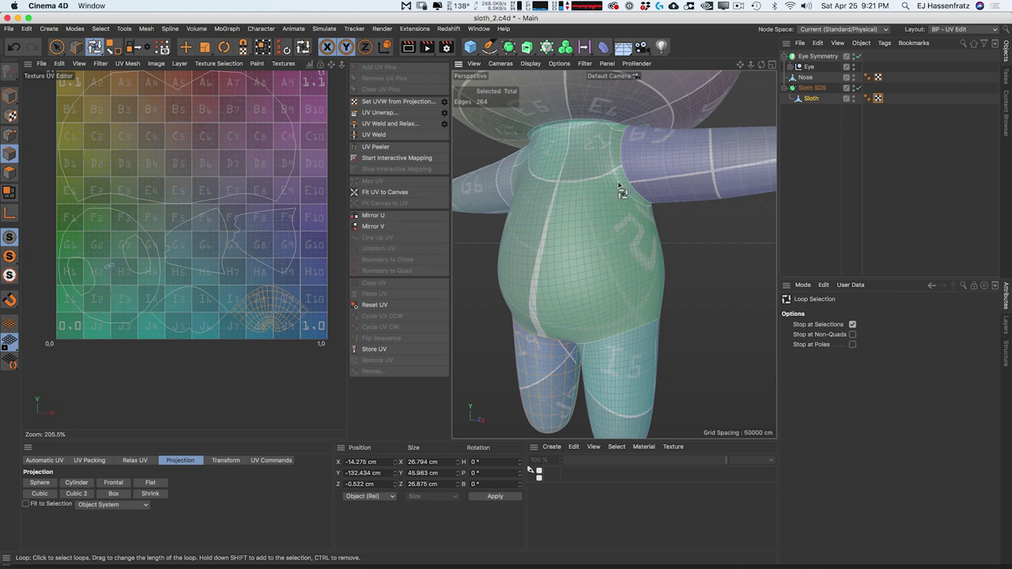
scroll(630, 188, up, 2)
click(616, 195)
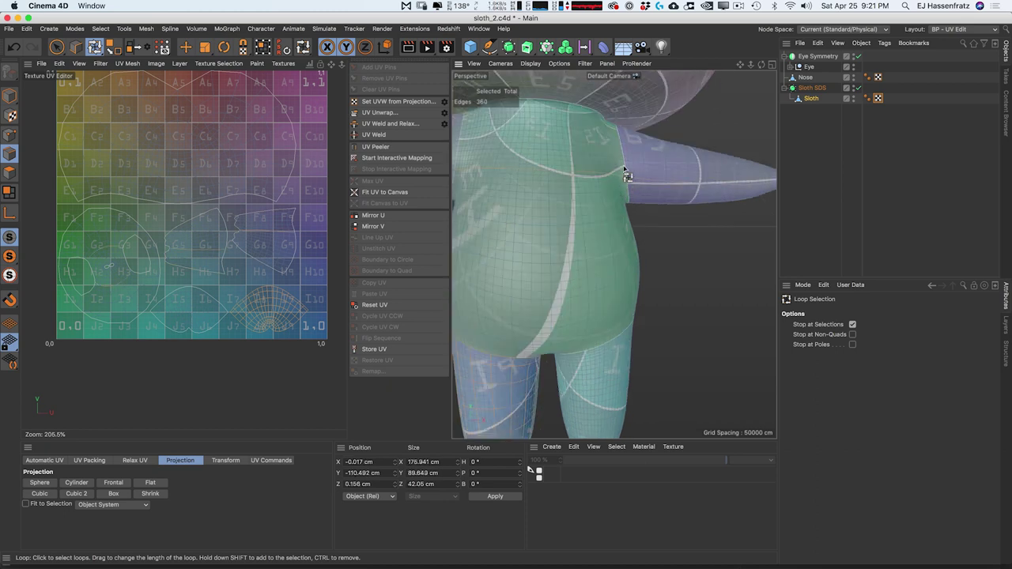
scroll(580, 237, down, 3)
click(669, 156)
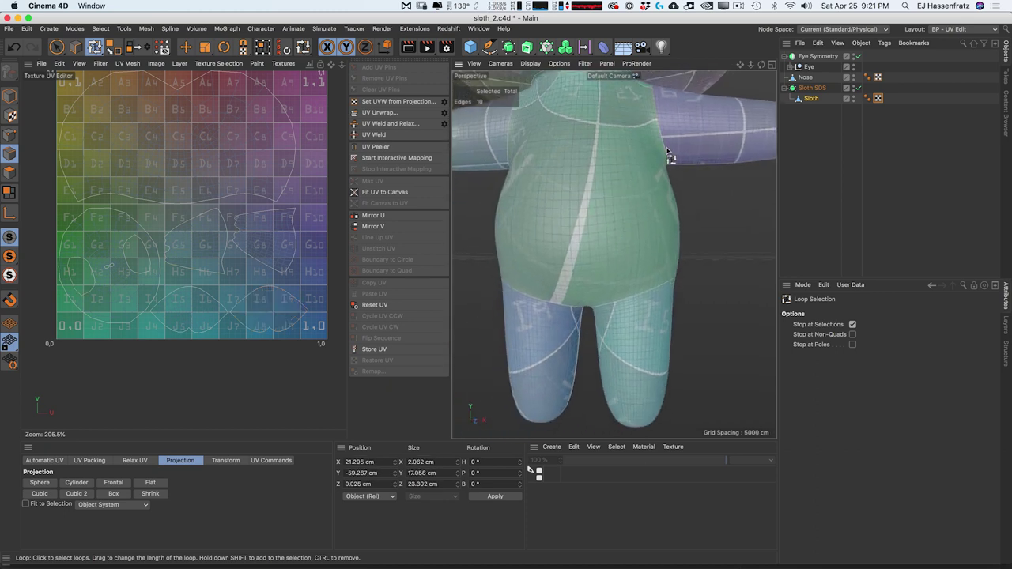
click(664, 156)
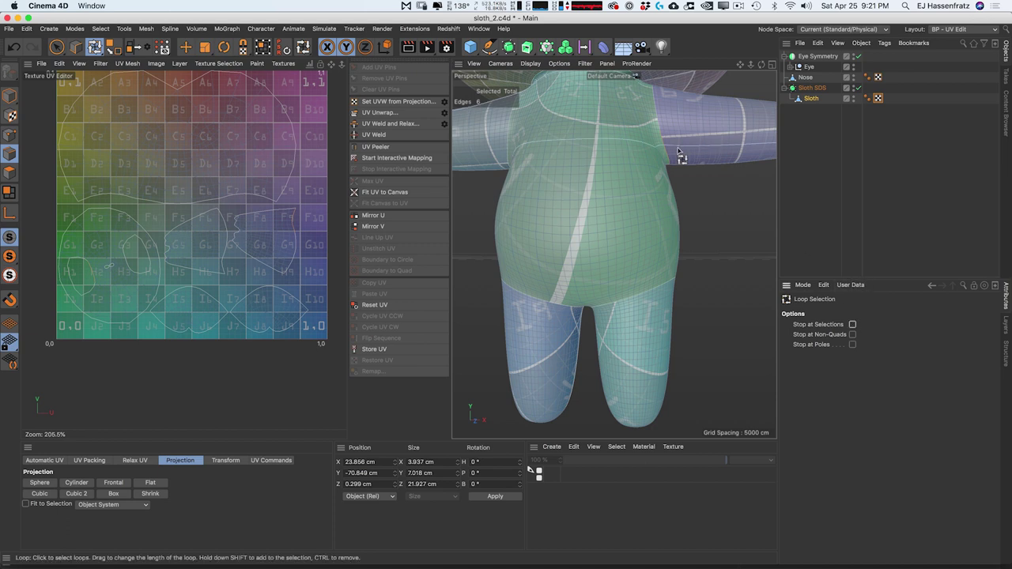
shift+click(618, 303)
alt+drag(608, 308, 604, 288)
scroll(606, 294, up, 2)
shift+click(611, 166)
scroll(628, 199, down, 3)
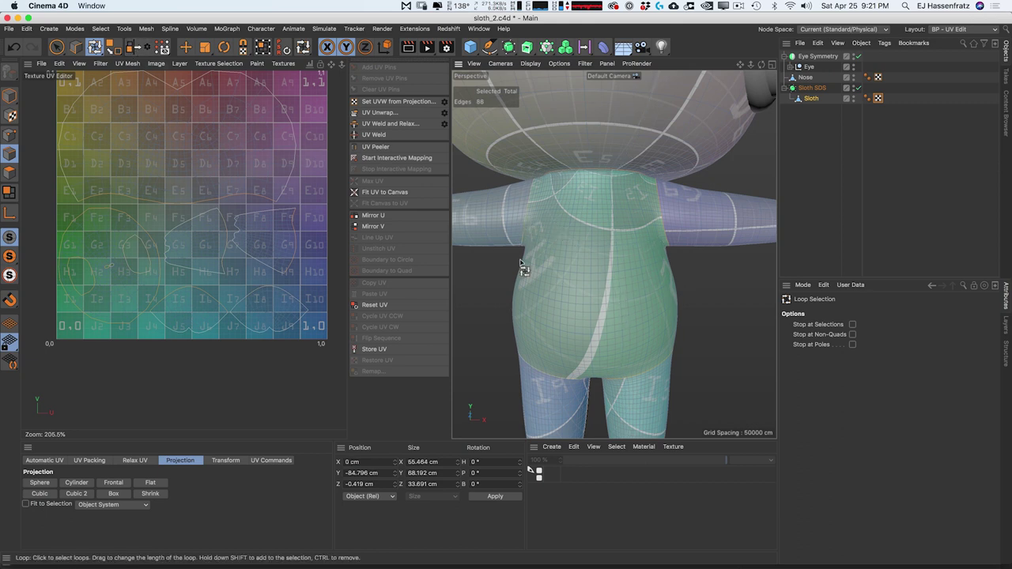
Step: Examine the torso from the front, sides, back and between the legs to plan where its side seams should run
alt+drag(521, 264, 515, 229)
alt+drag(516, 281, 548, 276)
alt+drag(619, 286, 556, 303)
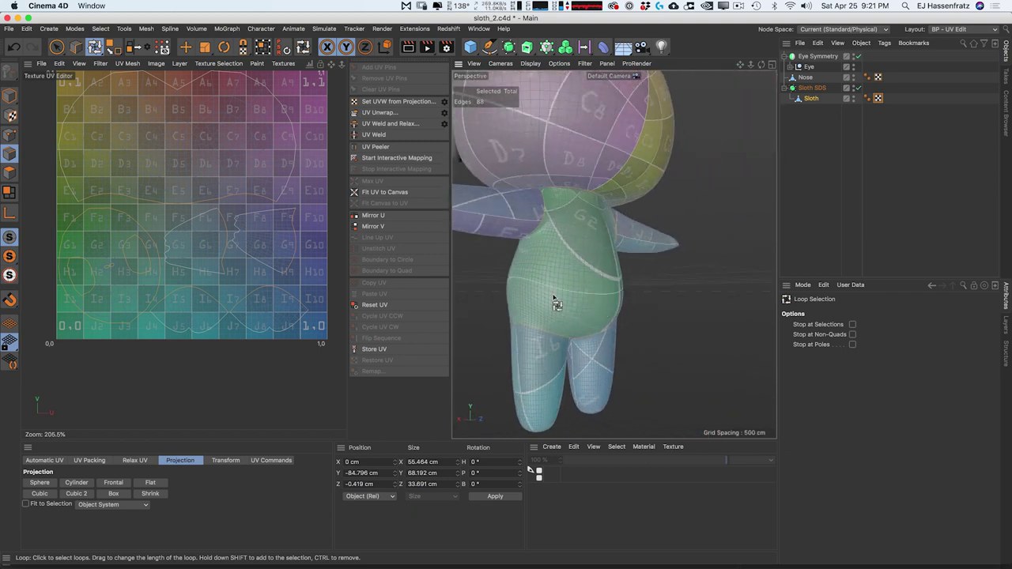
alt+drag(533, 257, 556, 250)
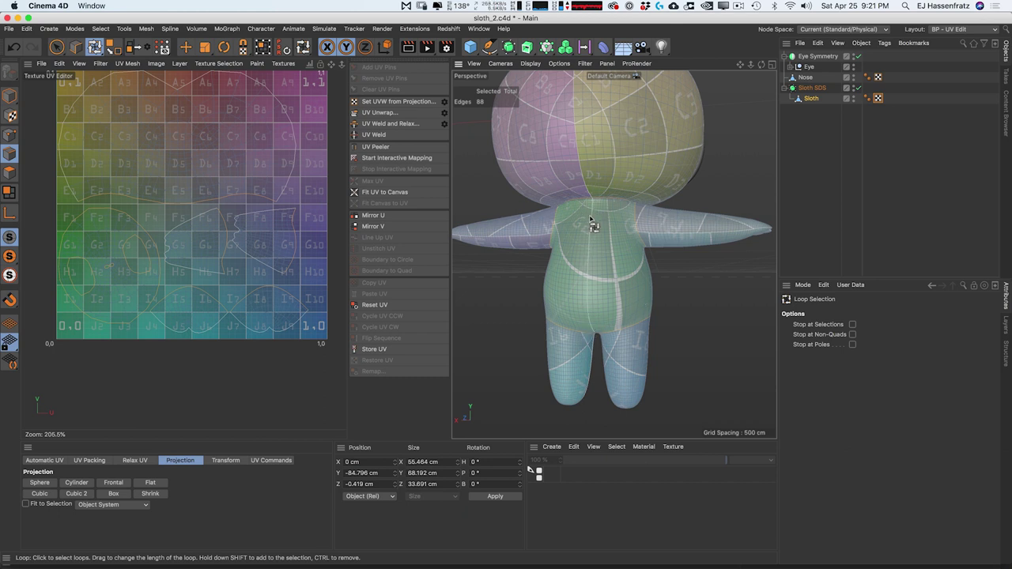
alt+drag(592, 224, 601, 151)
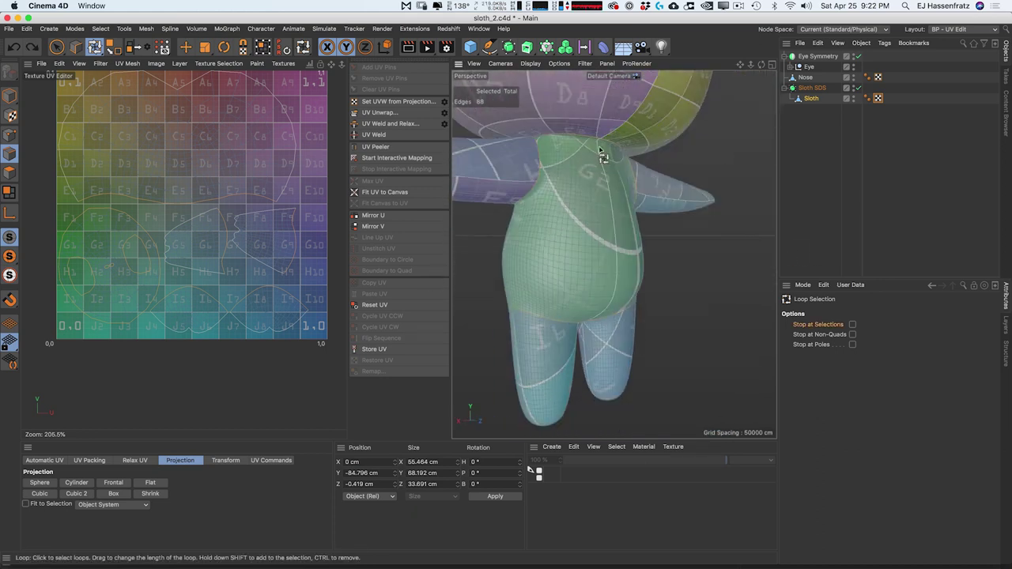
alt+drag(594, 312, 594, 285)
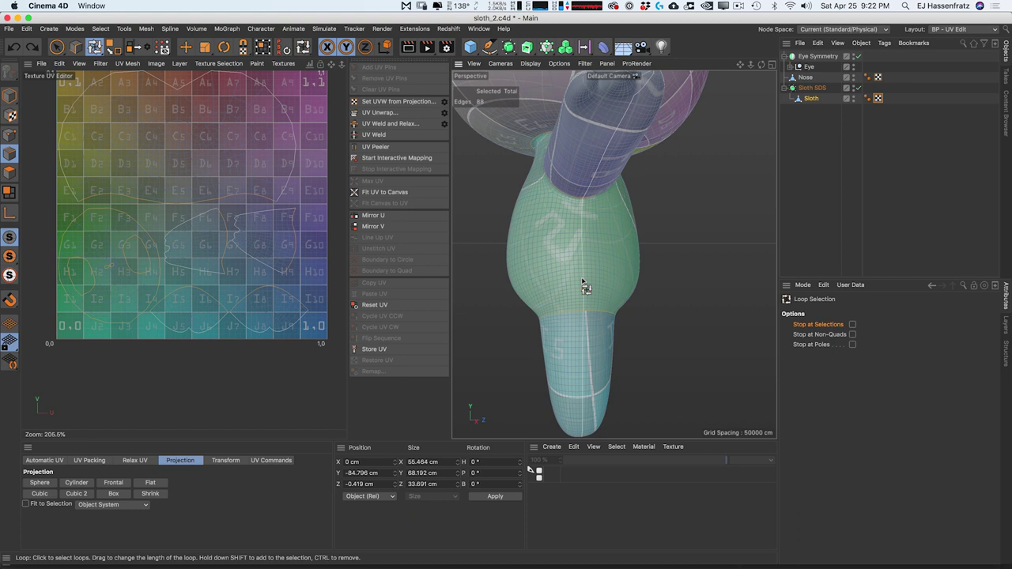
alt+drag(582, 282, 674, 257)
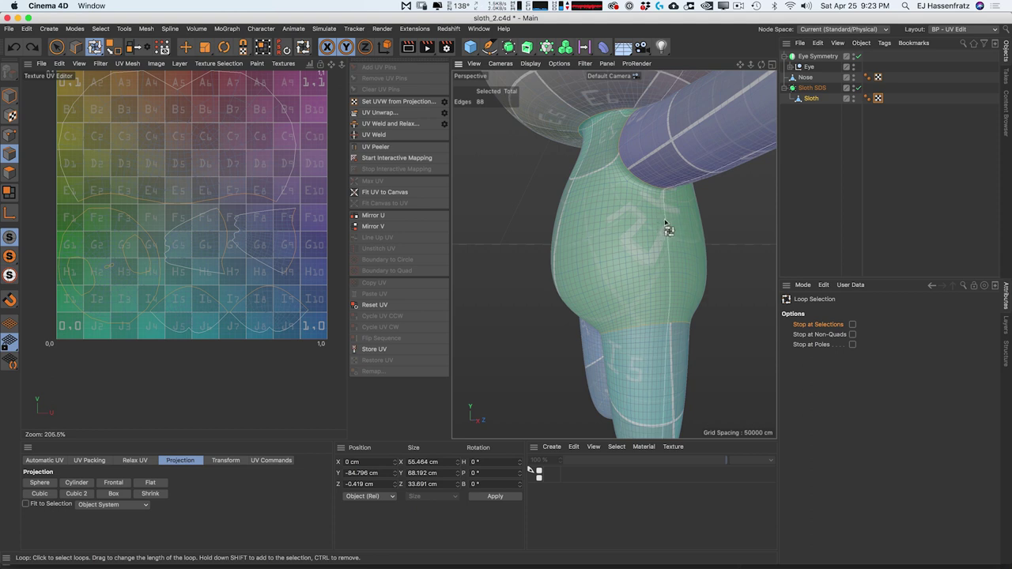
alt+drag(669, 239, 631, 222)
scroll(630, 223, down, 3)
alt+drag(668, 280, 653, 307)
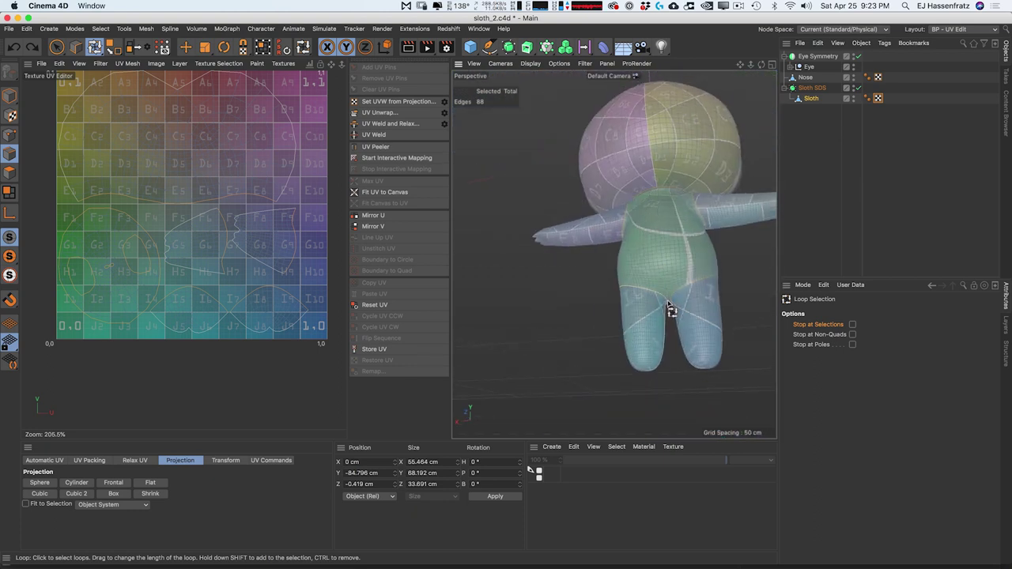
scroll(669, 306, up, 5)
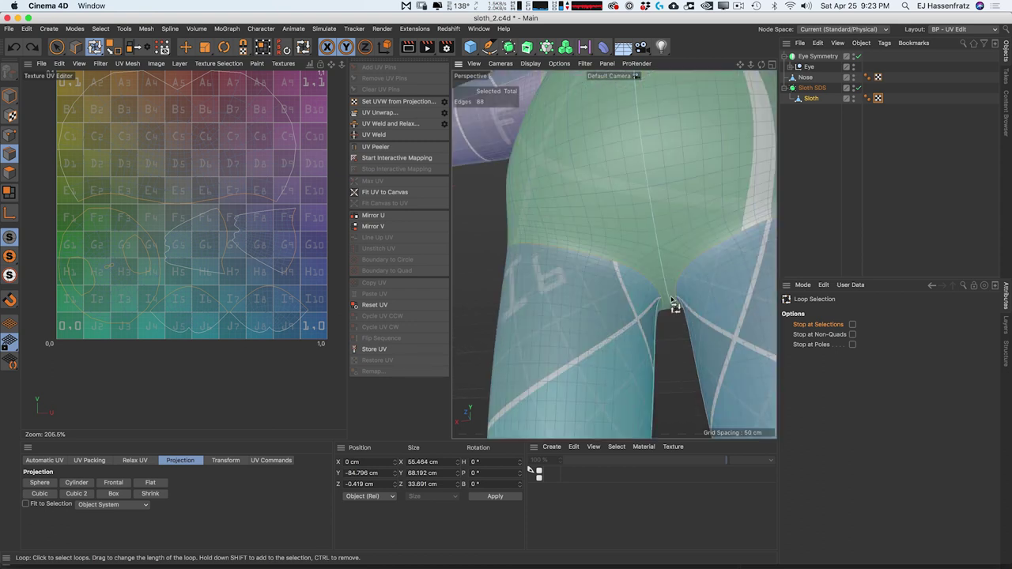
scroll(580, 223, down, 5)
mouse_move(580, 223)
alt+mouse_down()
mouse_move(622, 233)
mouse_move(600, 227)
alt+mouse_up()
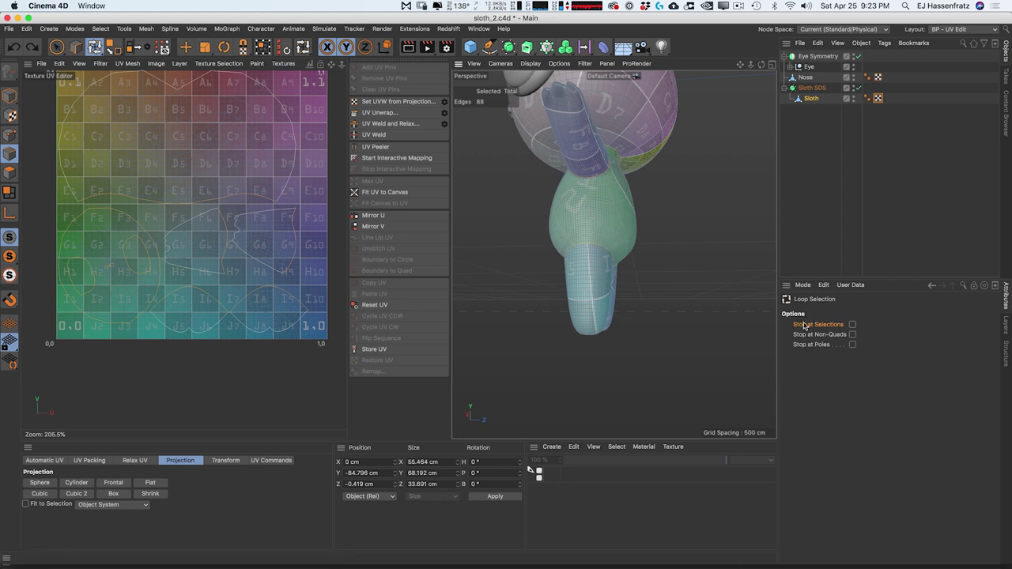
Step: Turn Stop at Selections back on and add the edge loop down each side of the torso, from underarm to leg ring
click(852, 324)
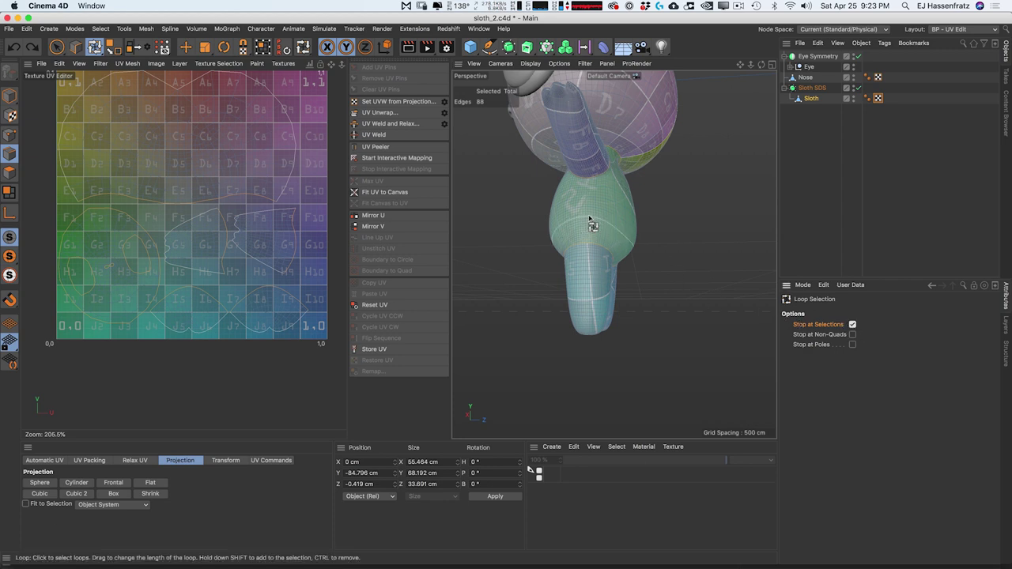
alt+drag(584, 220, 650, 240)
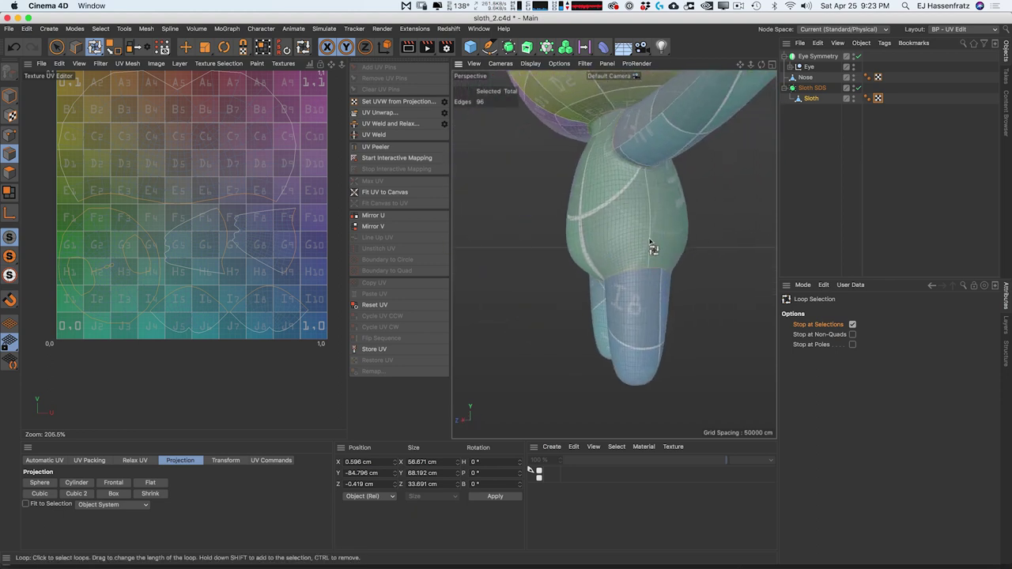
alt+drag(594, 263, 591, 280)
alt+drag(581, 208, 527, 253)
Step: Add the short edges on top of the shoulders between the arm rings and the neck ring to the seam selection
scroll(608, 249, up, 5)
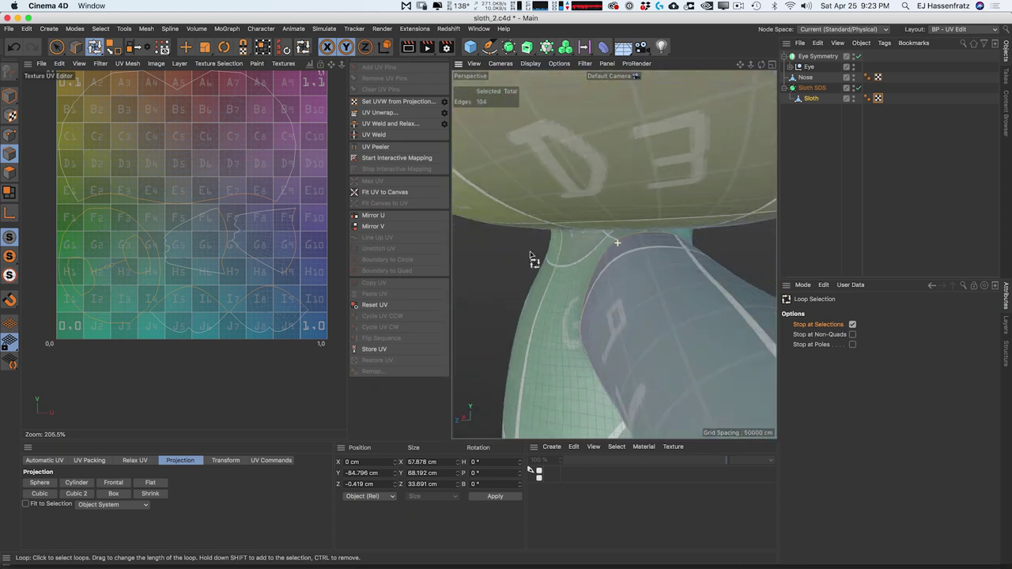
alt+drag(645, 250, 697, 354)
alt+drag(678, 273, 630, 210)
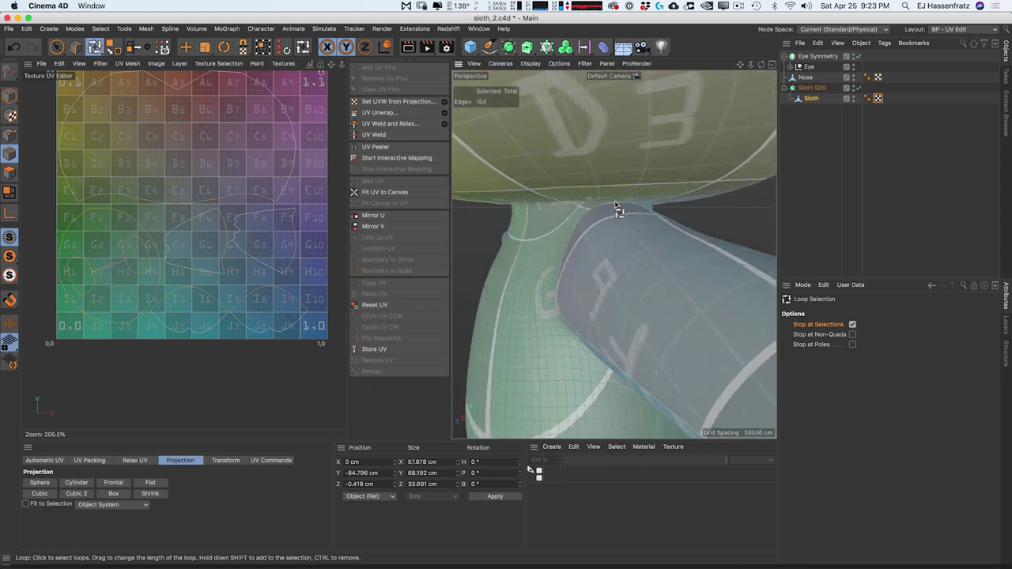
scroll(614, 204, up, 5)
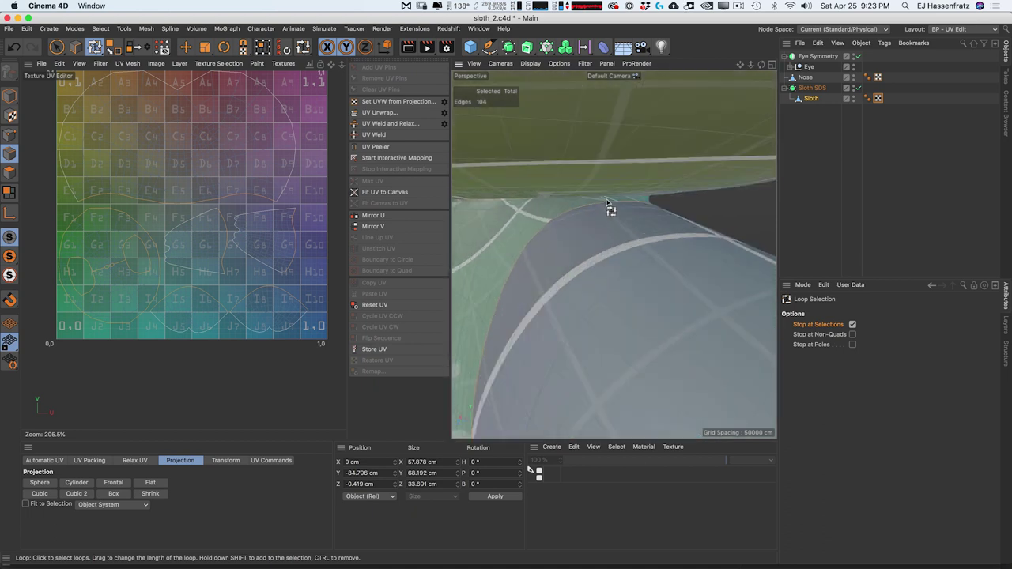
alt+drag(566, 272, 595, 244)
key(h)
Step: Add the short edges at the crotch between the two leg rings to the torso seam selection
alt+right_drag(669, 303, 713, 303)
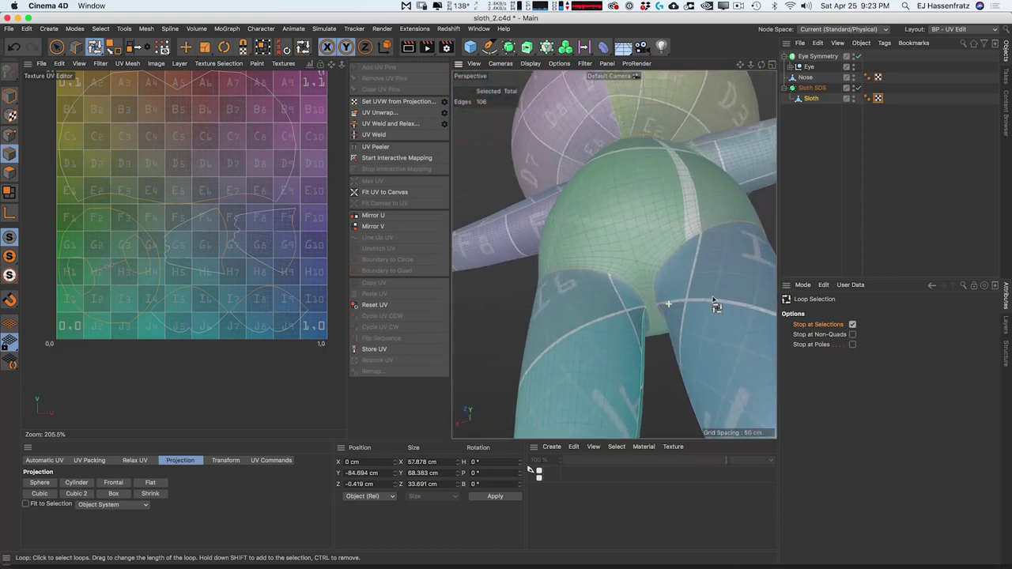
alt+drag(655, 306, 677, 311)
alt+right_drag(654, 307, 680, 302)
alt+drag(666, 270, 689, 226)
key(s)
scroll(672, 245, down, 5)
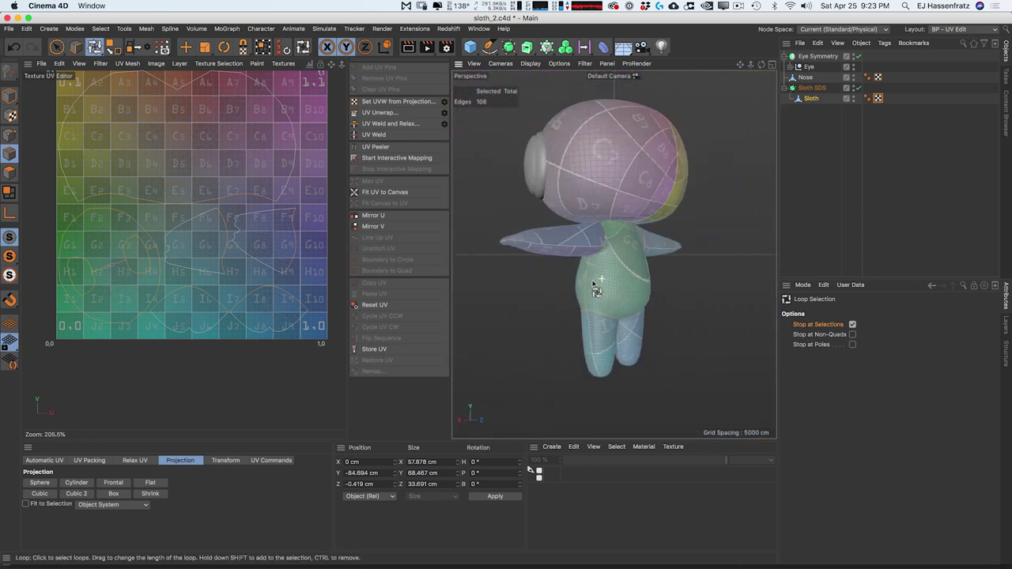
Step: Add the remaining short edges on top of the shoulder, between the arm ring and the neck ring, to the torso seam selection
alt+drag(619, 287, 617, 261)
scroll(620, 261, up, 6)
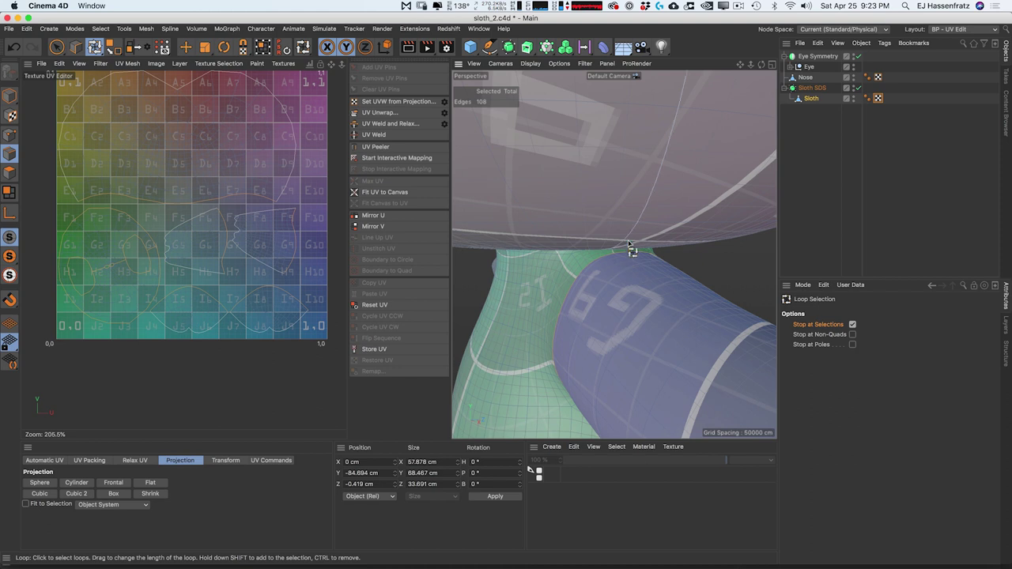
shift+click(640, 259)
alt+drag(674, 261, 711, 299)
scroll(641, 264, down, 6)
scroll(593, 303, down, 3)
Step: Unwrap the sloth's UVs along the completed torso seam selection
alt+drag(557, 304, 592, 292)
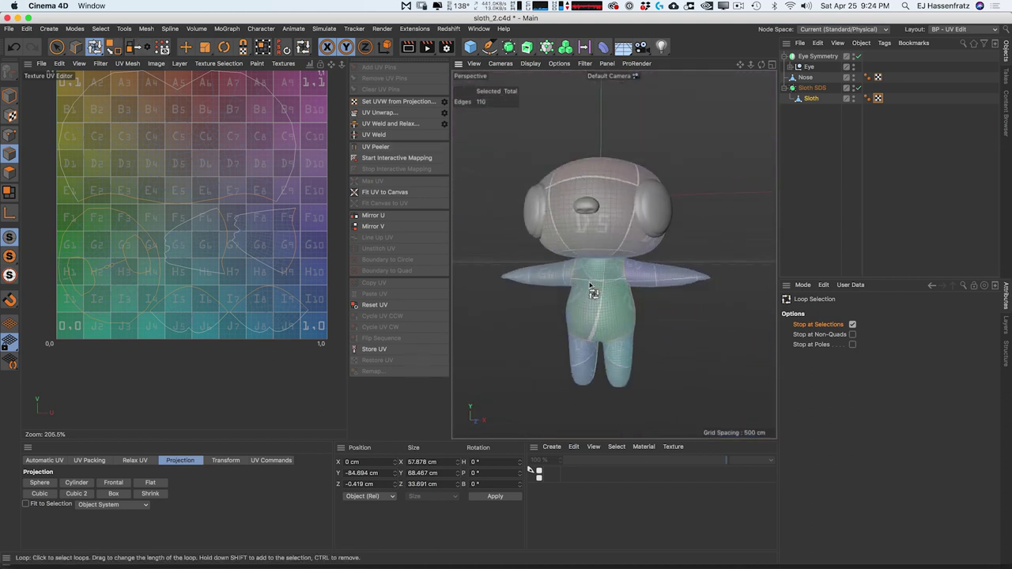
scroll(601, 298, up, 4)
scroll(619, 312, down, 5)
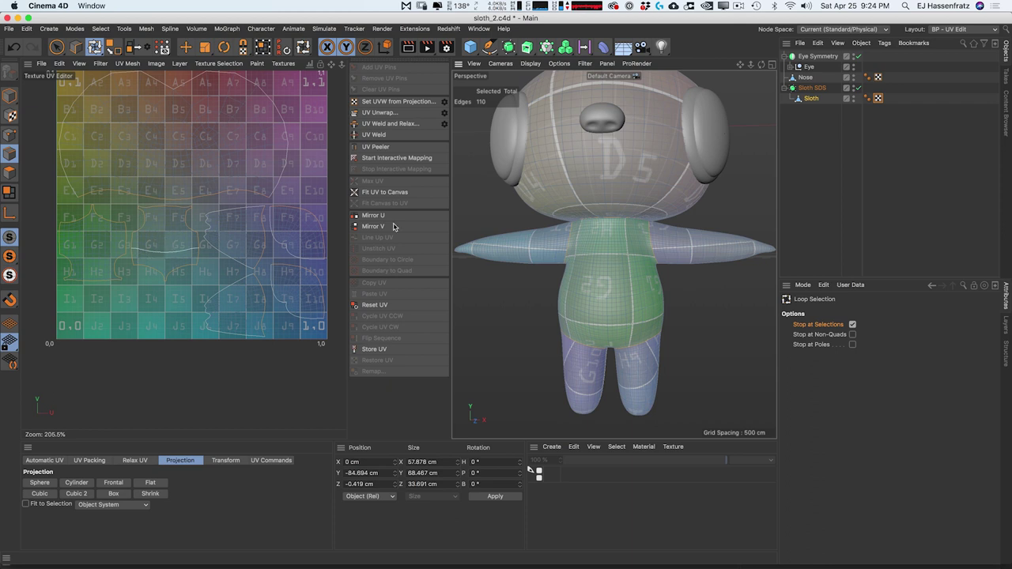
Step: Examine the UV map texture and seams on the torso's back, side and underarm, and on the whole character from the front
alt+drag(644, 272, 369, 271)
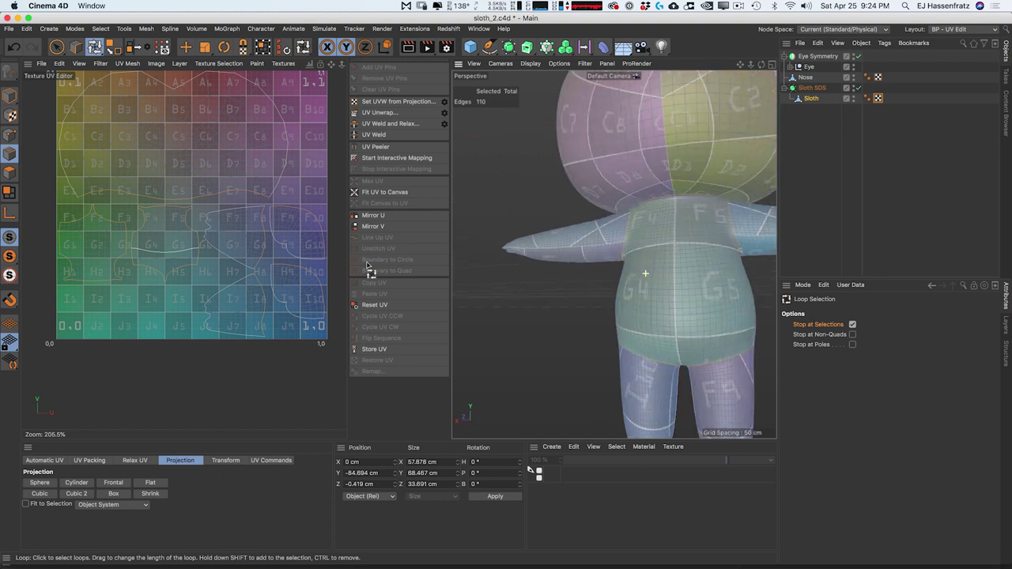
alt+middle_drag(711, 256, 661, 242)
alt+drag(626, 264, 735, 271)
alt+right_drag(695, 273, 600, 275)
mouse_move(602, 281)
alt+mouse_down()
mouse_move(633, 289)
mouse_move(630, 278)
mouse_move(572, 287)
mouse_move(595, 294)
alt+mouse_up()
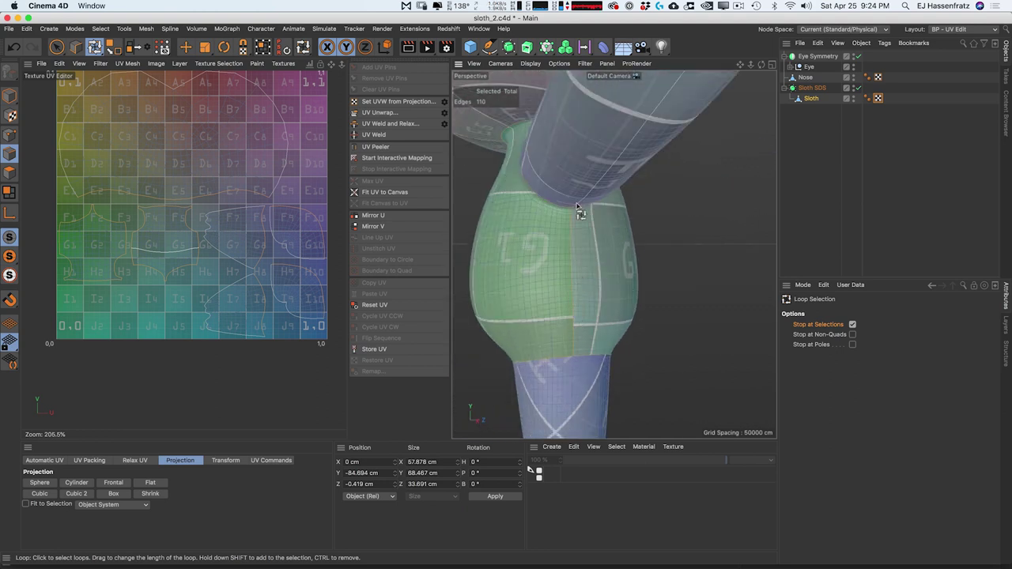
alt+drag(593, 237, 624, 158)
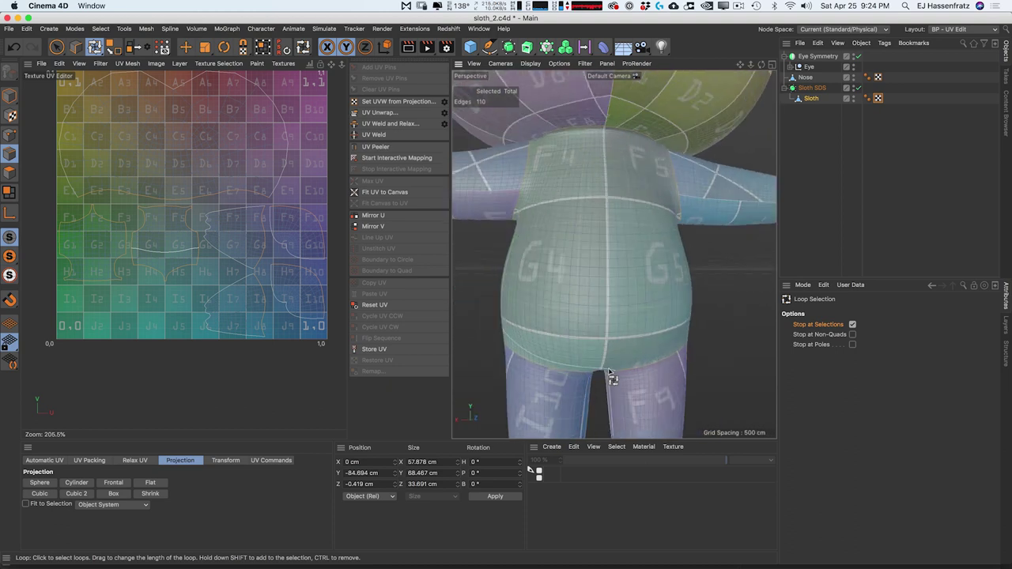
scroll(606, 358, down, 10)
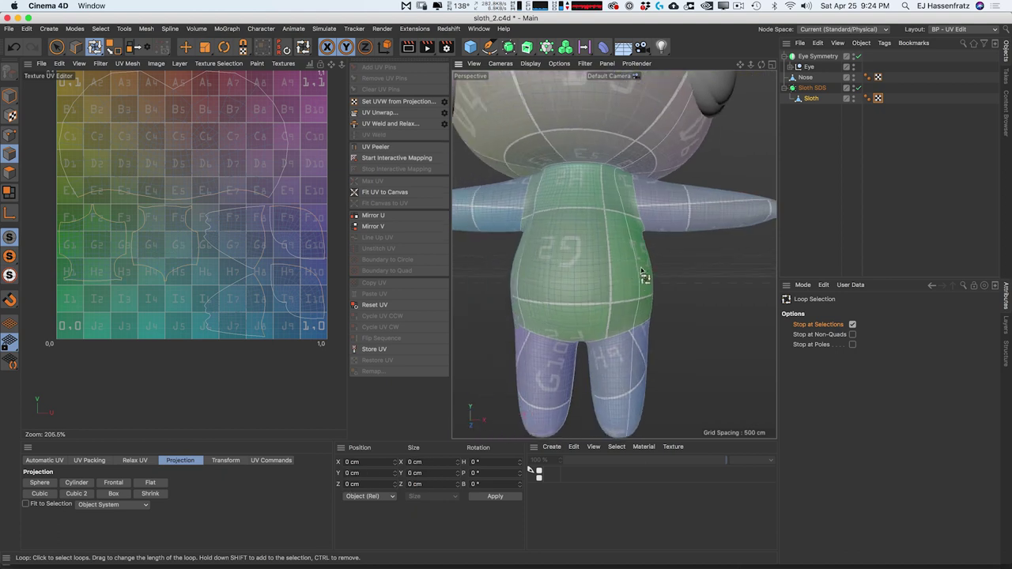
scroll(620, 332, down, 3)
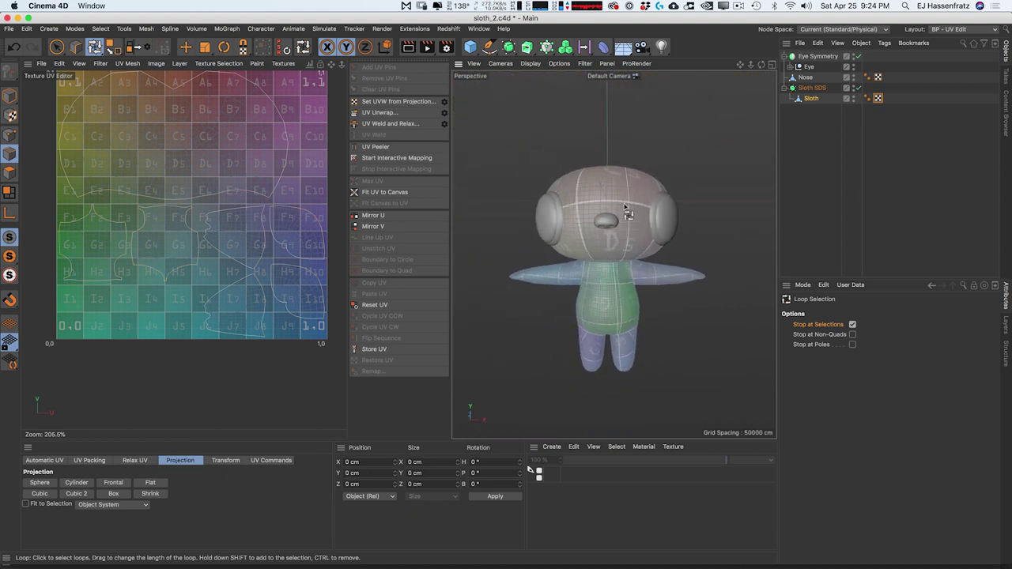
scroll(623, 229, up, 2)
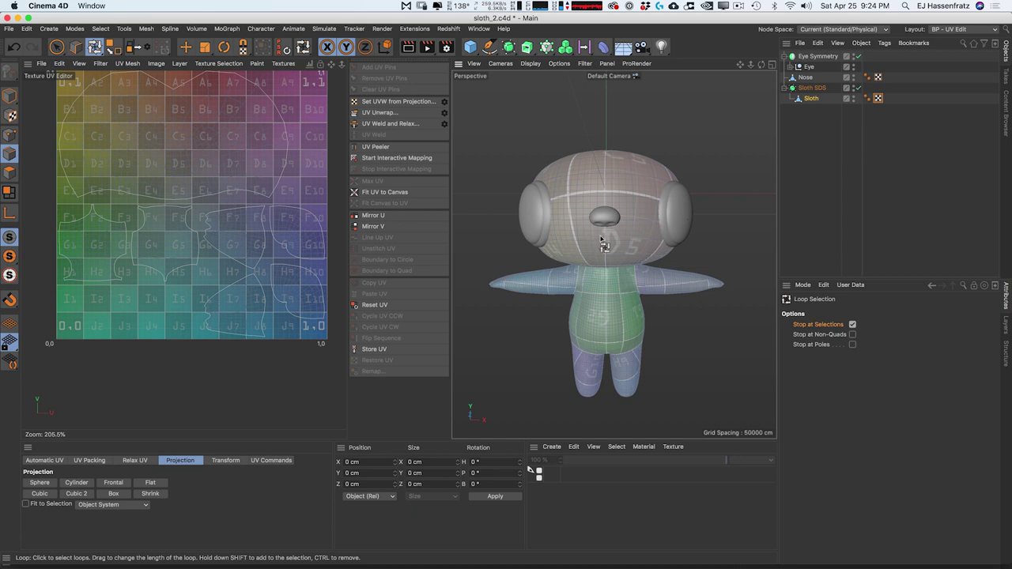
mouse_move(642, 200)
alt+mouse_down()
mouse_move(536, 211)
mouse_move(644, 199)
alt+mouse_up()
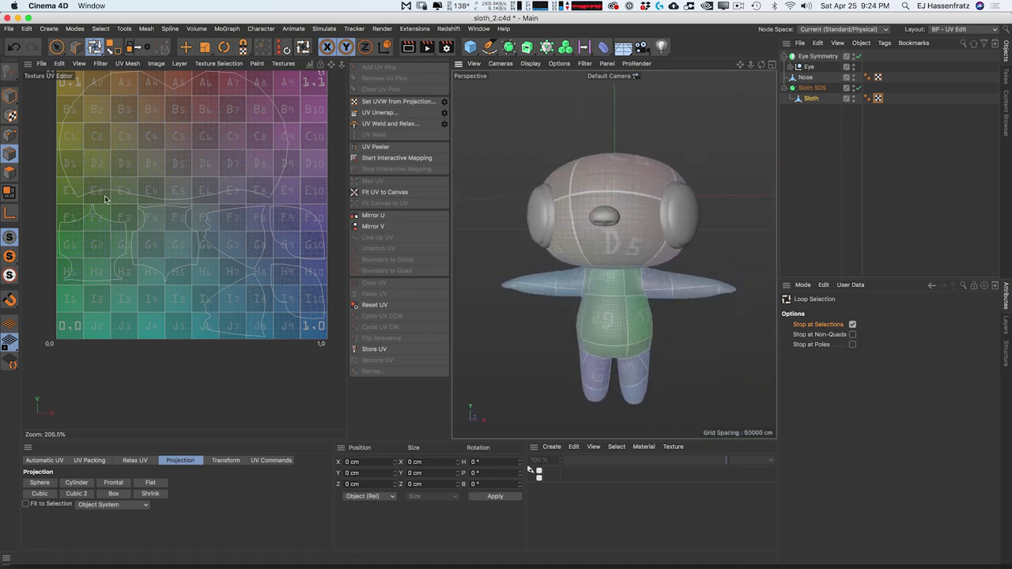
alt+drag(648, 254, 617, 254)
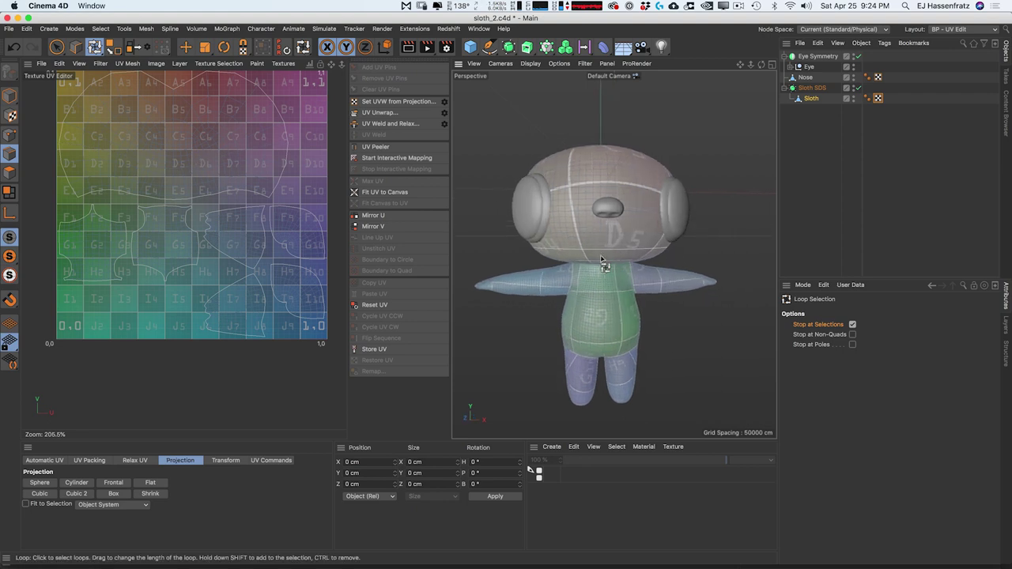
scroll(612, 275, up, 1)
alt+middle_drag(595, 289, 615, 263)
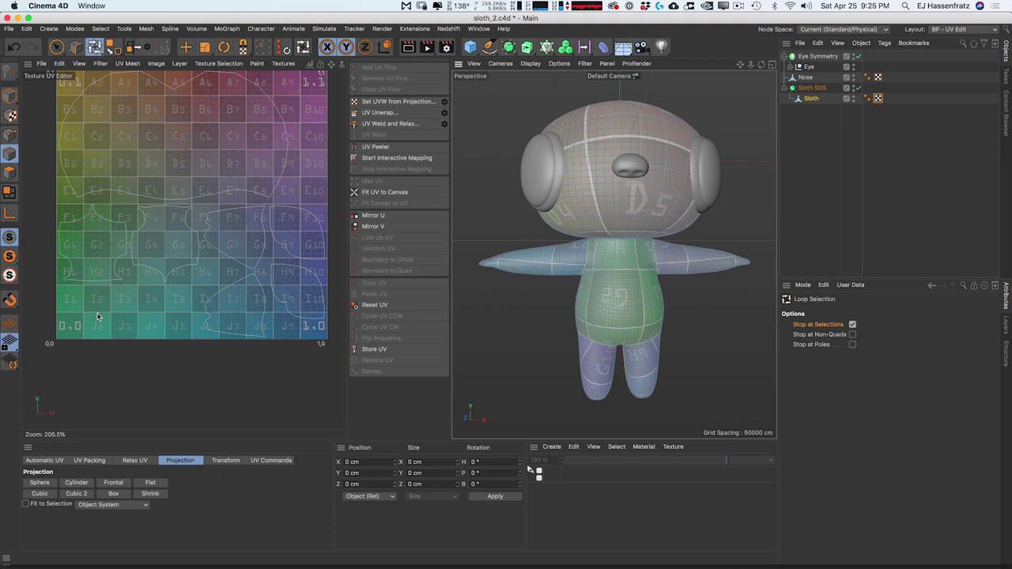
Step: Switch to polygon mode and turn on the Distortion display in the UV editor to check the head, leg, torso and arm islands
click(9, 172)
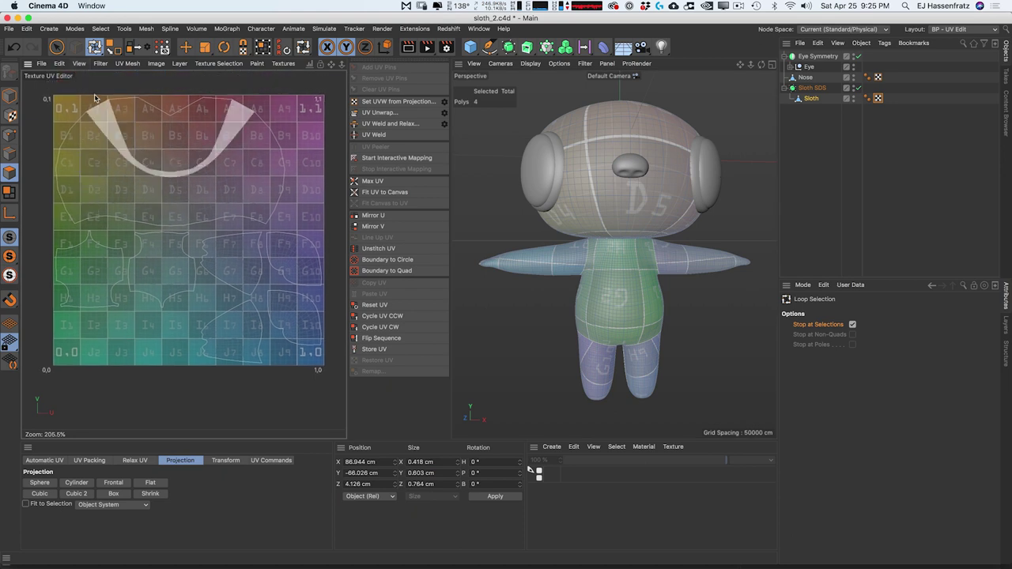
click(79, 64)
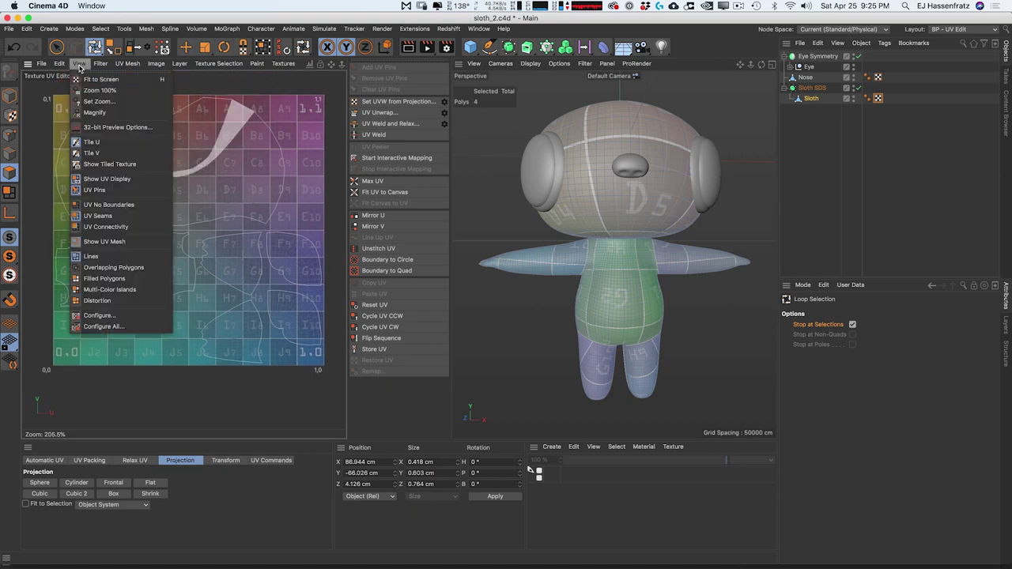
click(110, 289)
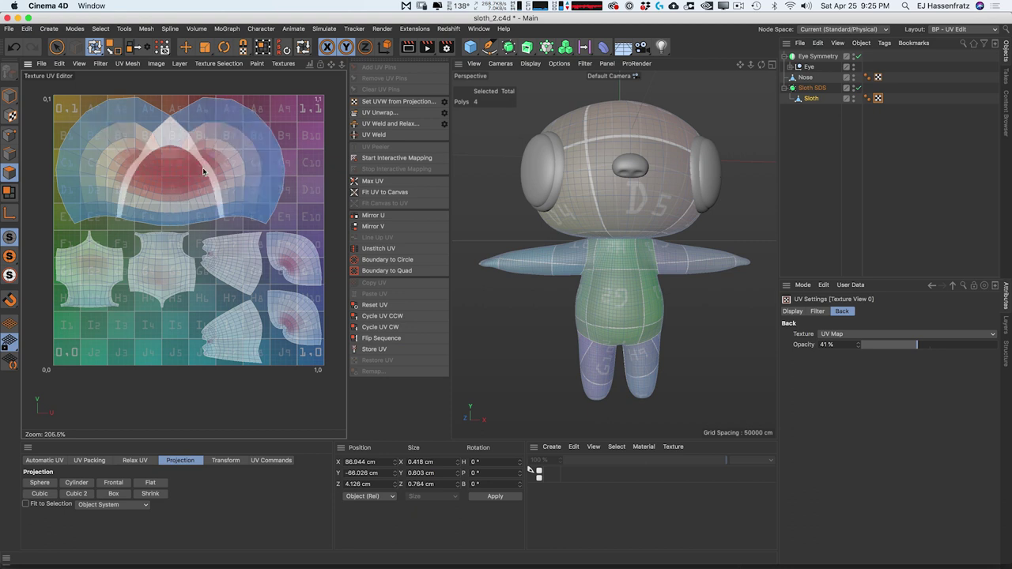
click(306, 265)
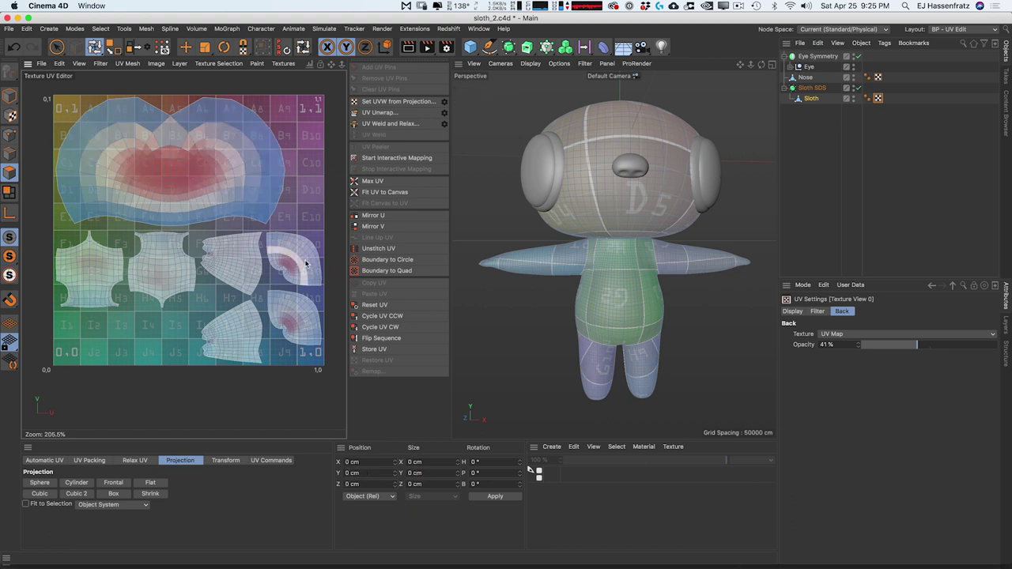
click(110, 276)
click(227, 278)
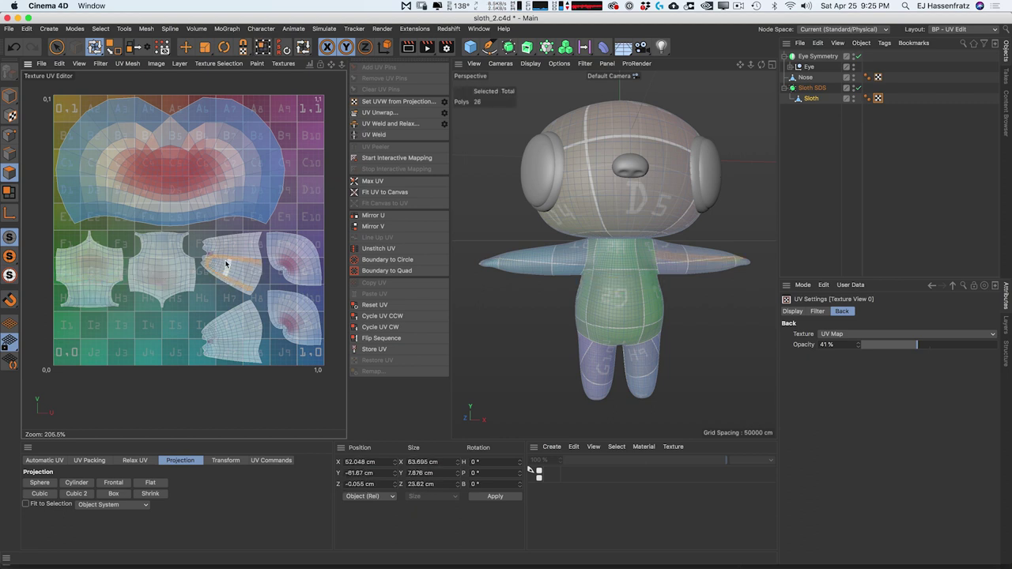
Step: Select all polygons and relax their UVs repeatedly with LSCM, with Pin Border Points and Auto Realign on
key(super+a)
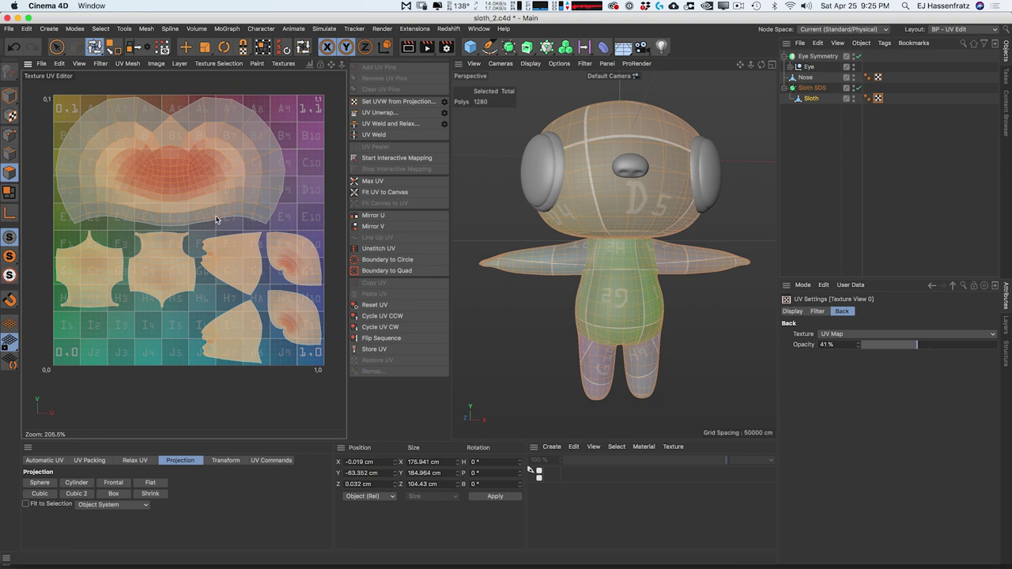
click(139, 461)
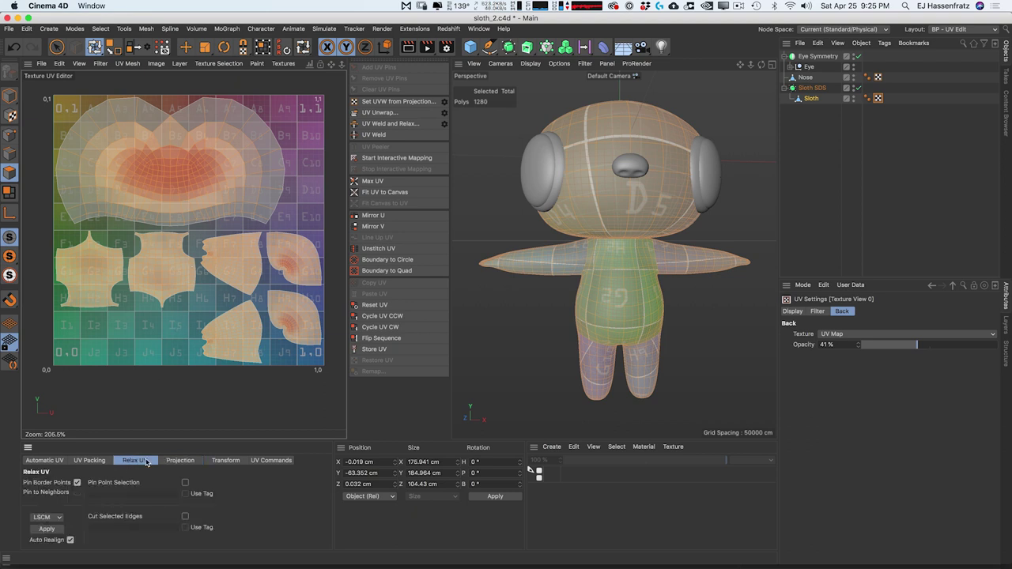
click(47, 529)
click(46, 517)
click(49, 528)
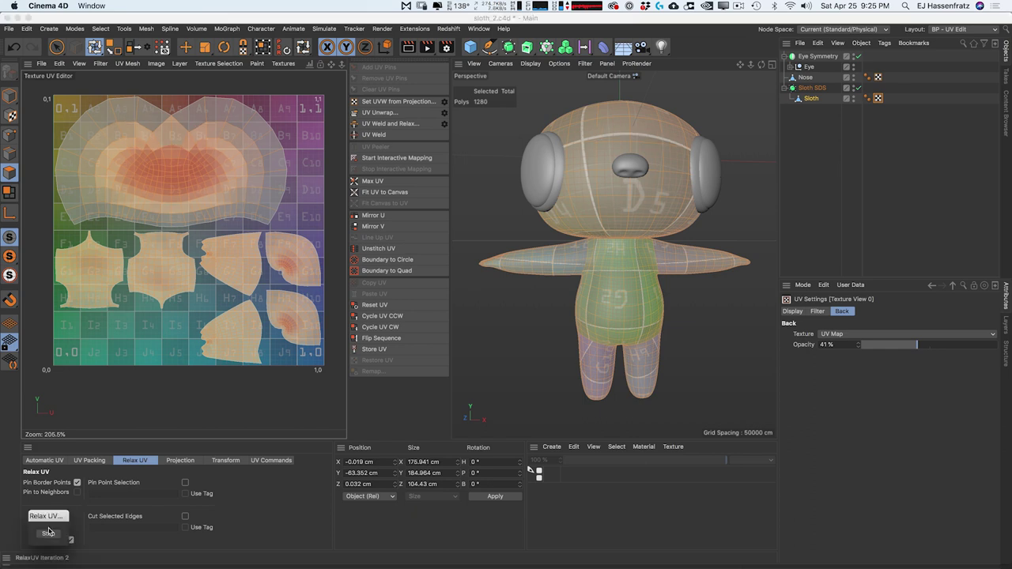
click(47, 517)
click(47, 528)
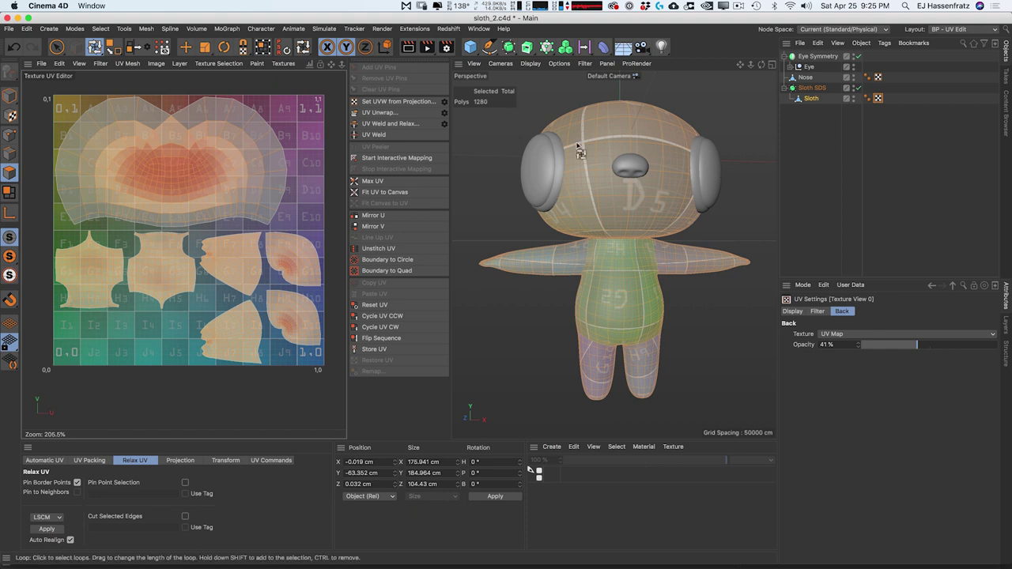
alt+middle_drag(631, 181, 614, 195)
mouse_move(614, 194)
alt+mouse_down()
mouse_move(520, 214)
mouse_move(602, 207)
alt+mouse_up()
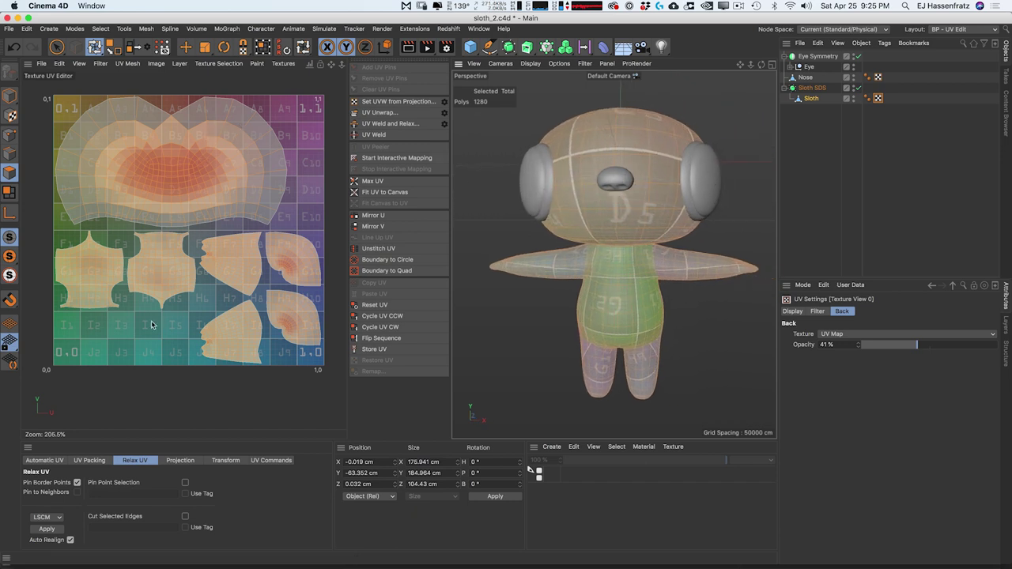
Step: Repack all UV islands with Geometric packing at a 1024 by 1024 target resolution and a gap size of 2
click(89, 461)
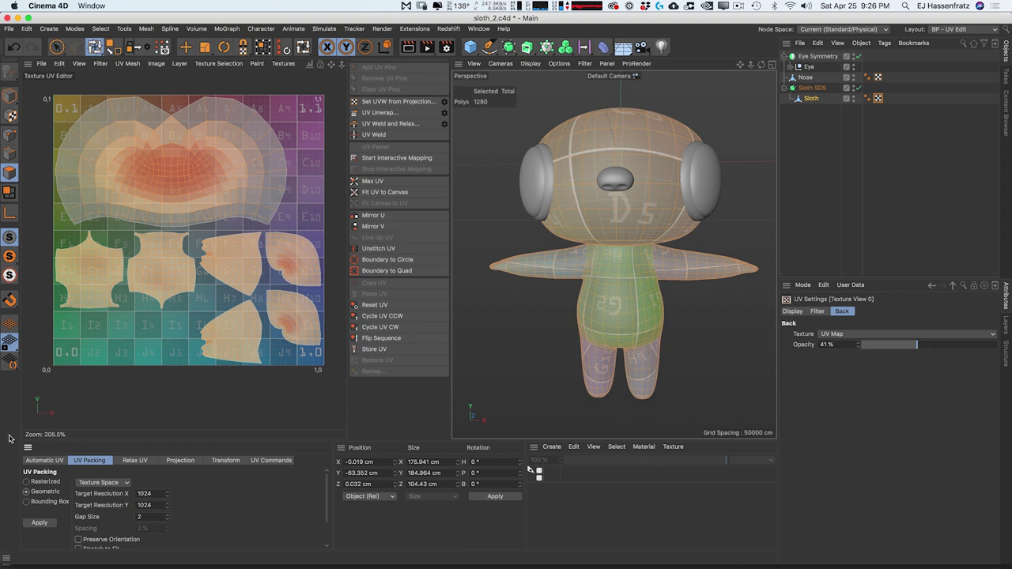
click(41, 523)
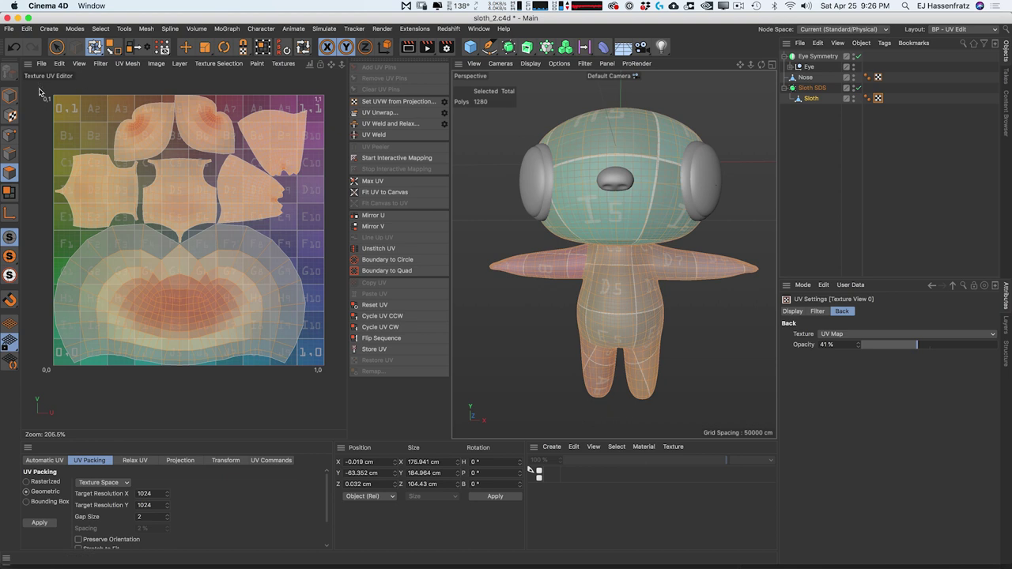
alt+drag(543, 203, 619, 269)
scroll(609, 276, up, 4)
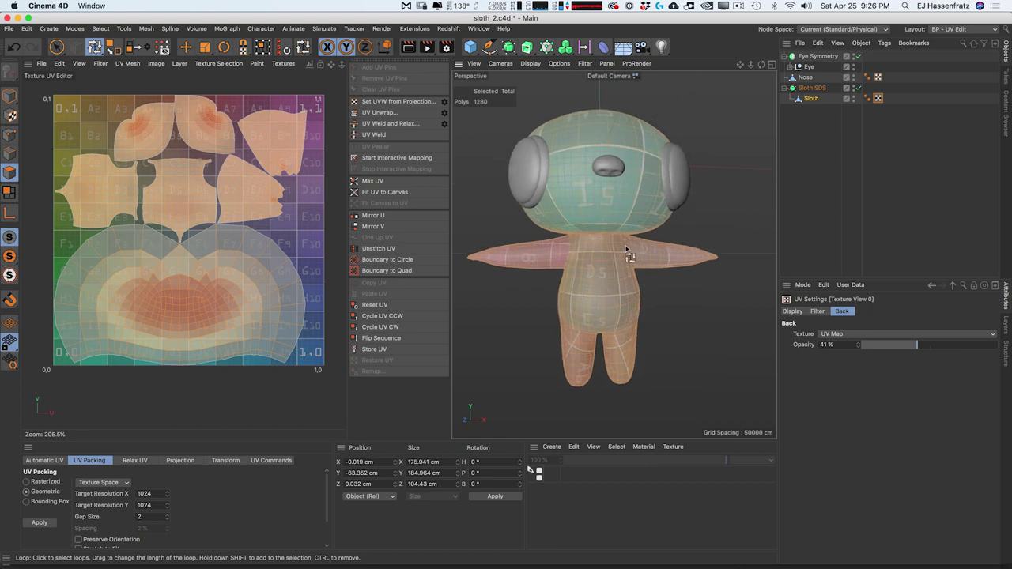
Step: Deselect the sloth object and switch to the BP - 3D Paint layout with the whole character in view
click(839, 197)
alt+drag(632, 217, 616, 217)
scroll(617, 211, down, 3)
scroll(620, 223, up, 2)
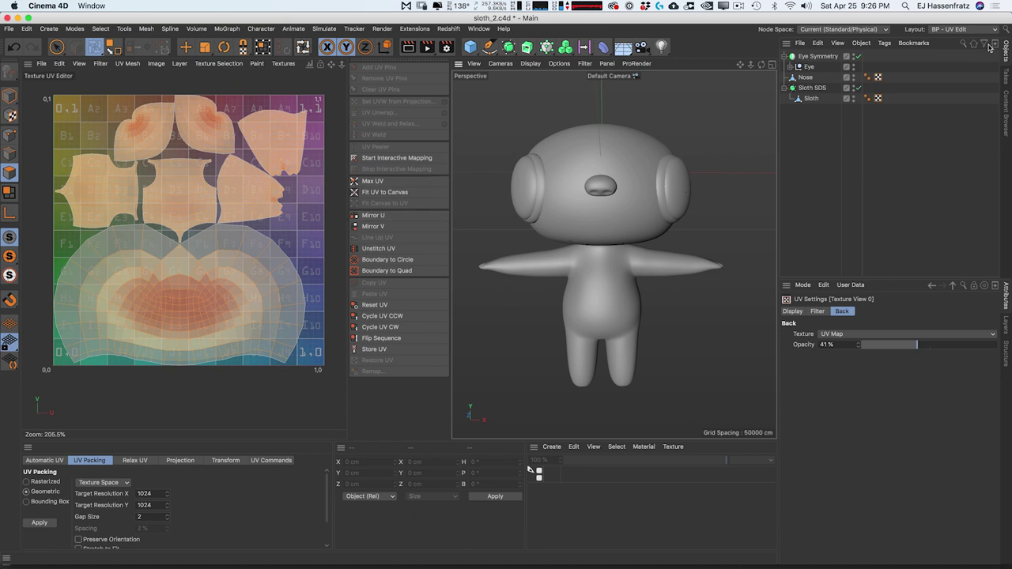
click(958, 29)
click(949, 50)
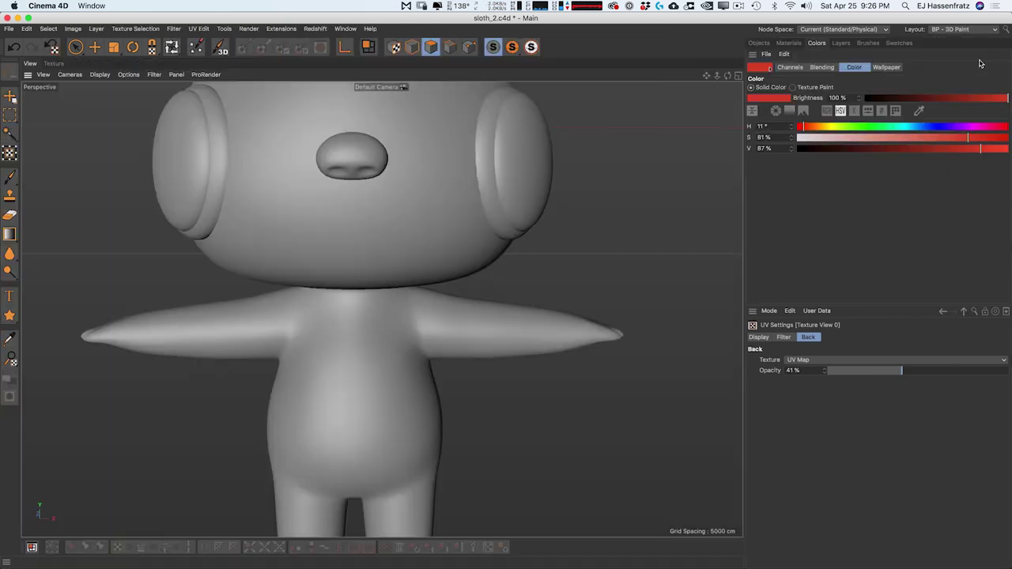
scroll(393, 227, down, 4)
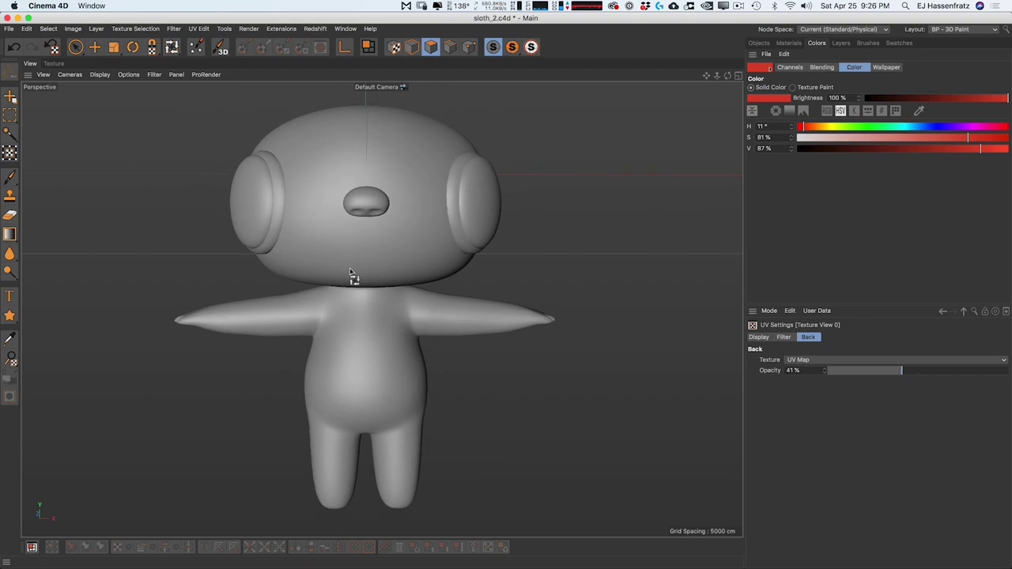
Step: Run the BodyPaint 3D Setup Wizard for only the Sloth mesh, with Recalculate UV off and Single Material Mode on
click(196, 48)
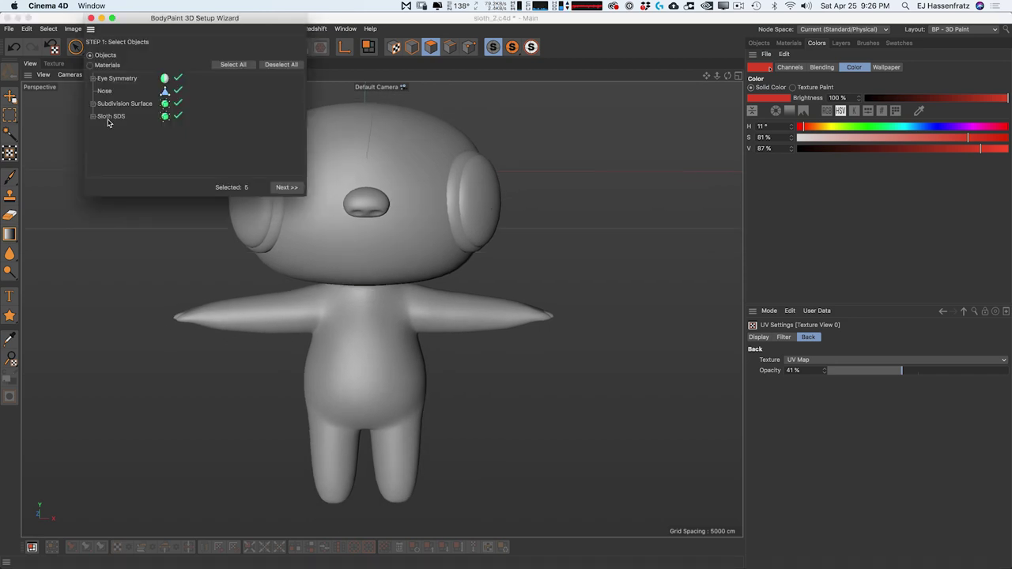
click(93, 77)
click(93, 78)
click(94, 116)
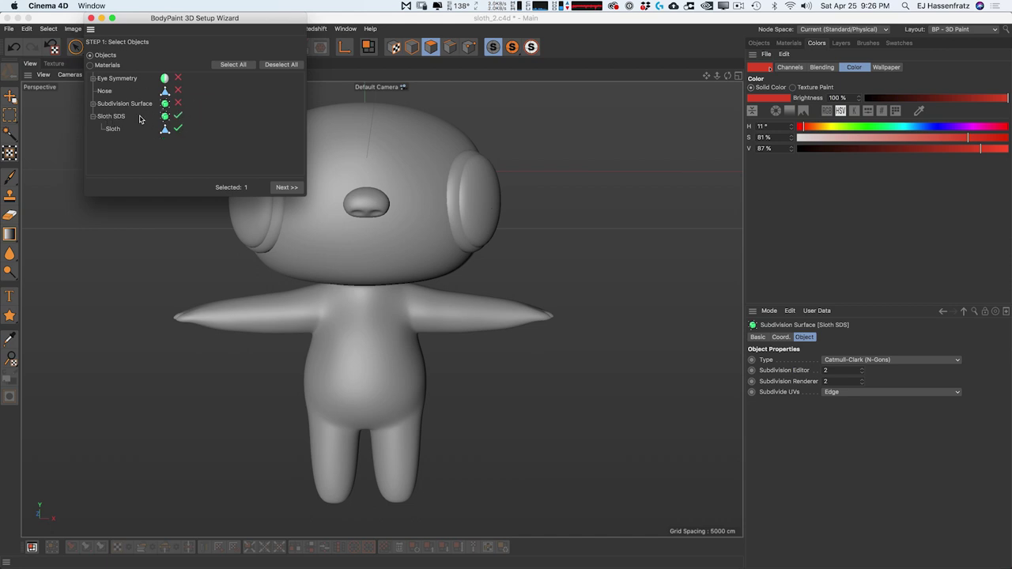
click(285, 187)
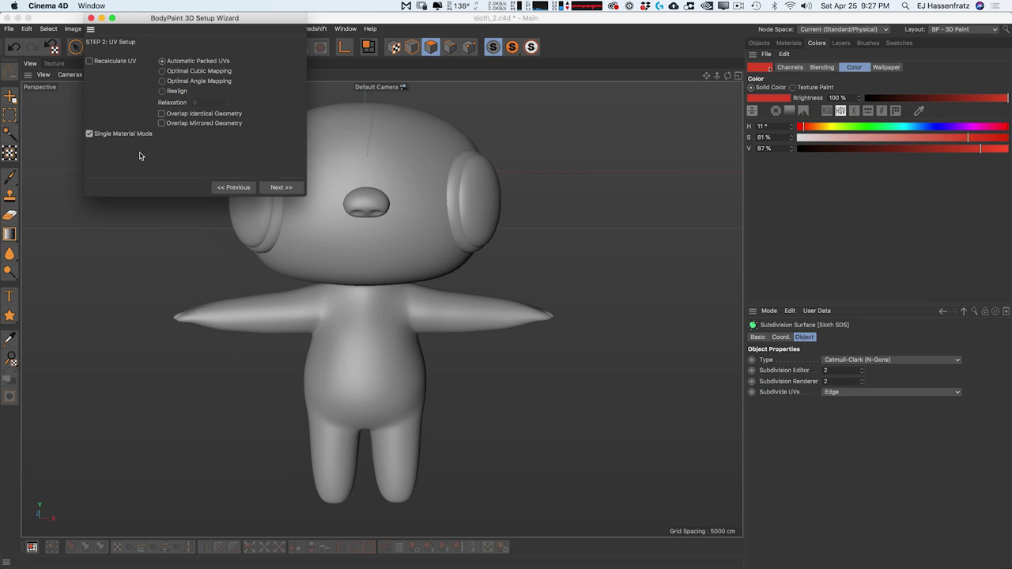
click(279, 187)
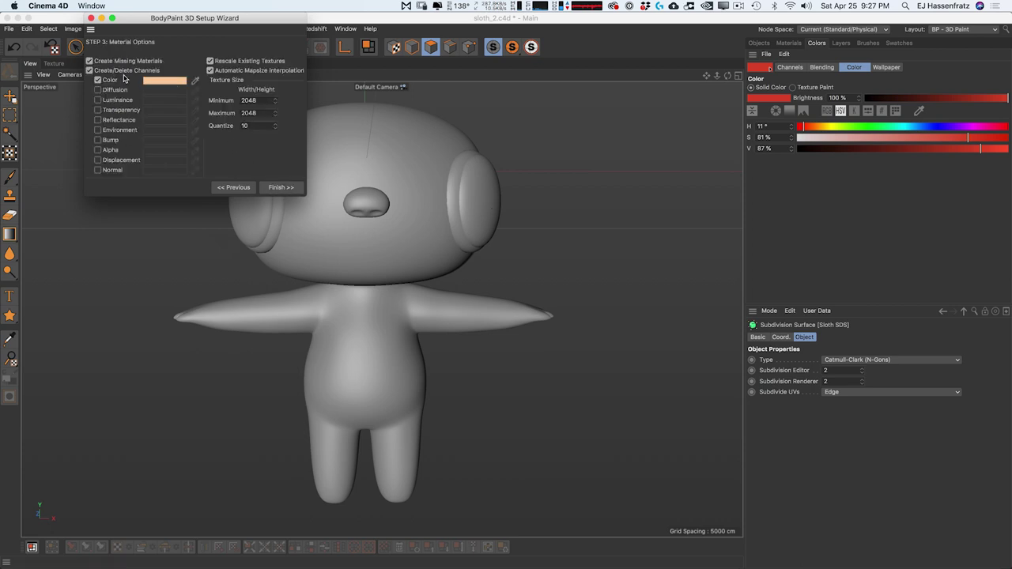
Step: Set the wizard's Color channel to a dark brown with hue 34°, saturation 12% and value 30%
click(162, 84)
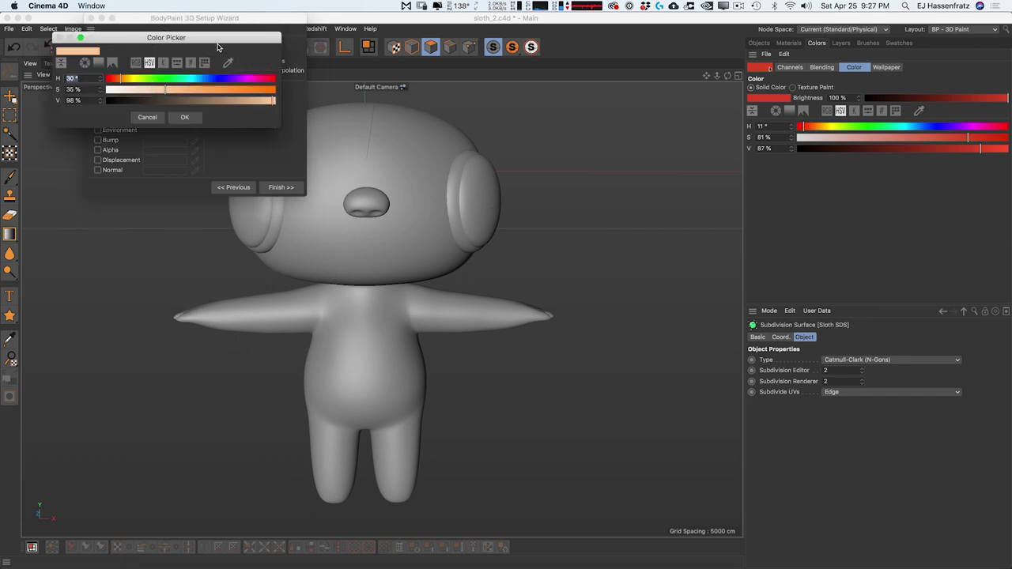
drag(221, 41, 575, 138)
click(526, 197)
click(535, 186)
drag(518, 175, 479, 175)
click(488, 187)
mouse_move(527, 196)
mouse_down()
mouse_move(538, 197)
mouse_move(479, 187)
mouse_move(513, 204)
mouse_up()
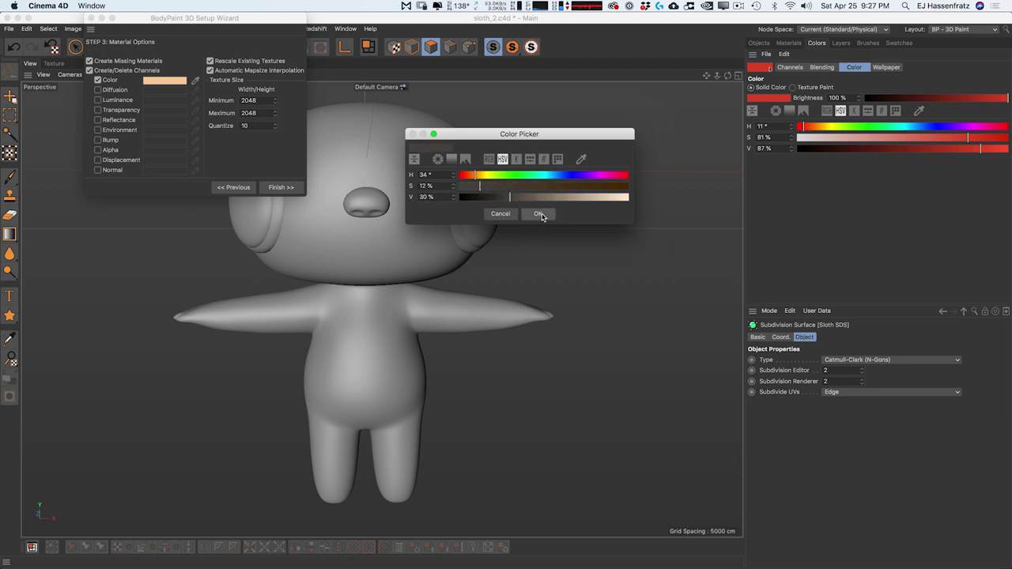
click(539, 214)
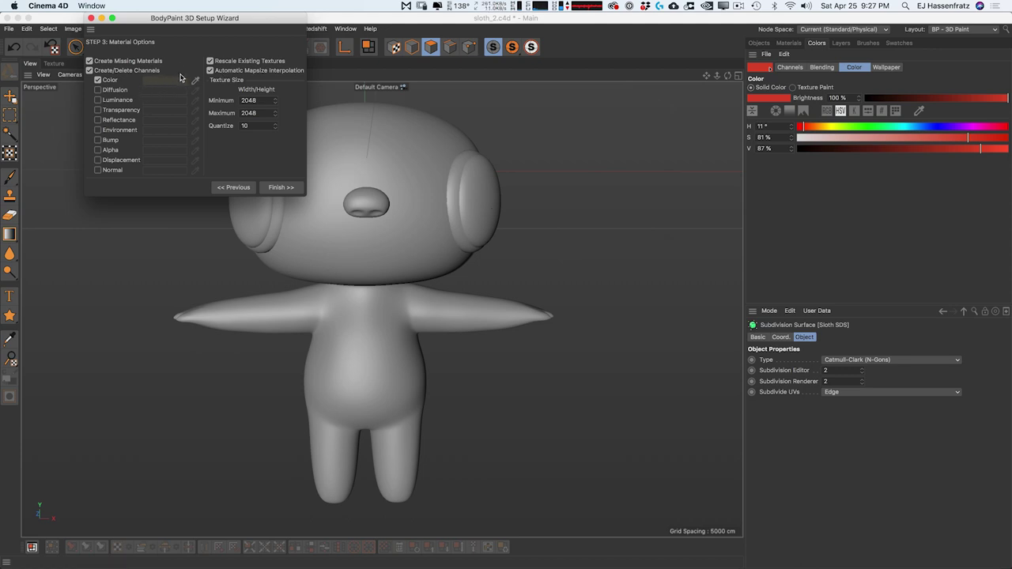
Step: Finish the BodyPaint 3D Setup Wizard with the minimum and maximum texture sizes at 2048, and close it
drag(228, 21, 185, 65)
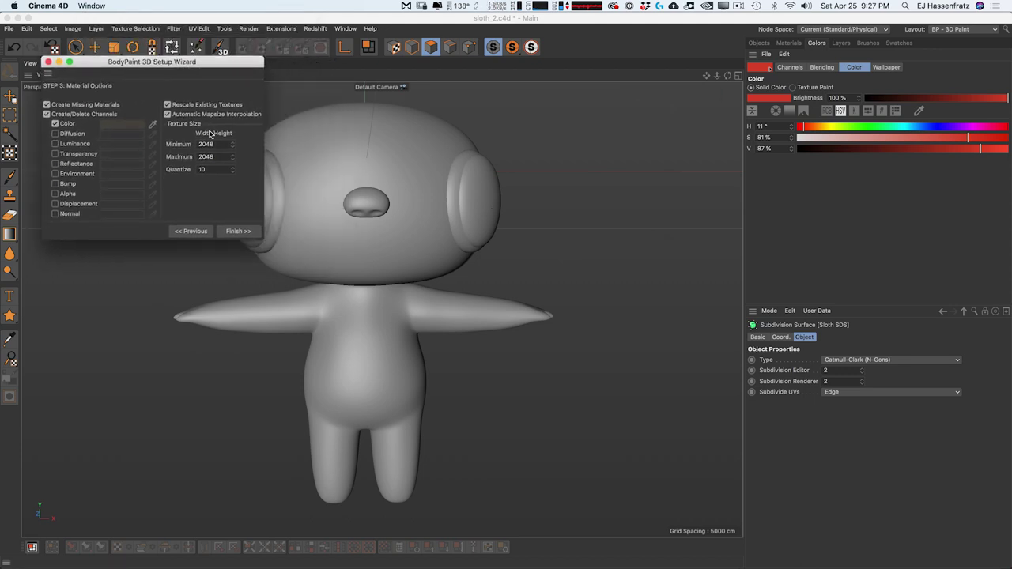
click(208, 143)
click(204, 157)
click(212, 193)
click(235, 231)
click(233, 231)
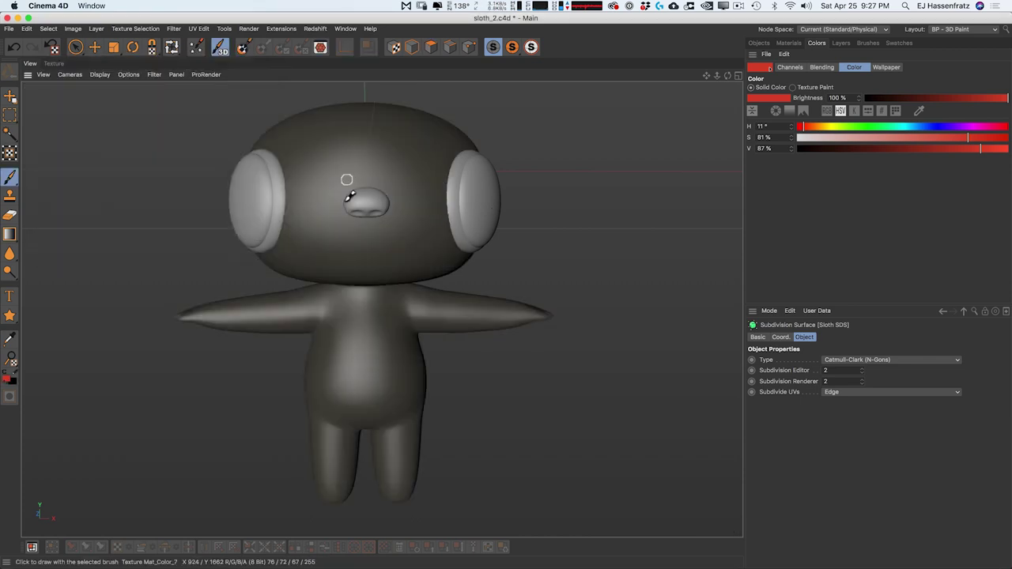
Step: Activate the Brush tool and set its size to 62
scroll(384, 310, up, 4)
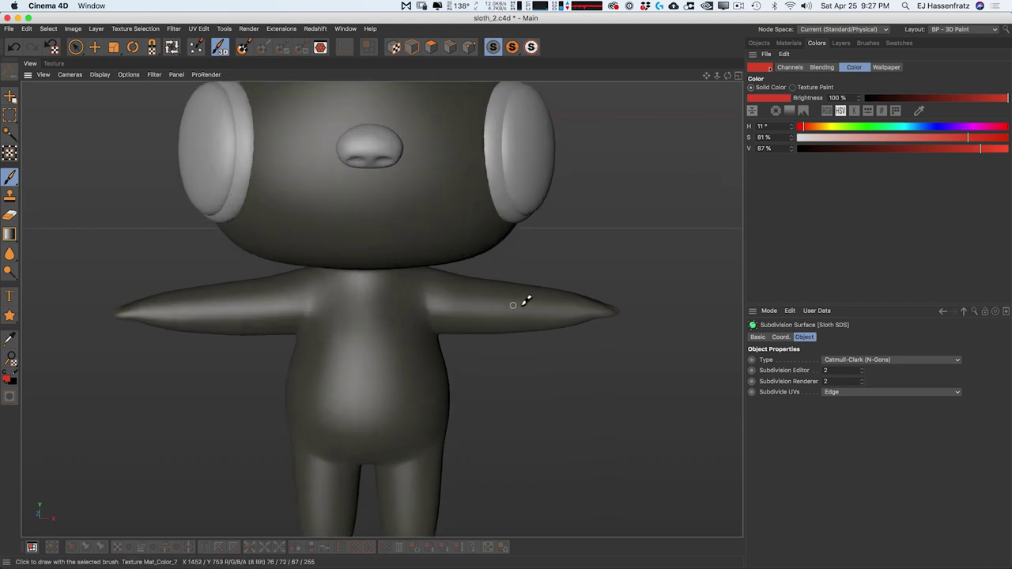
click(11, 180)
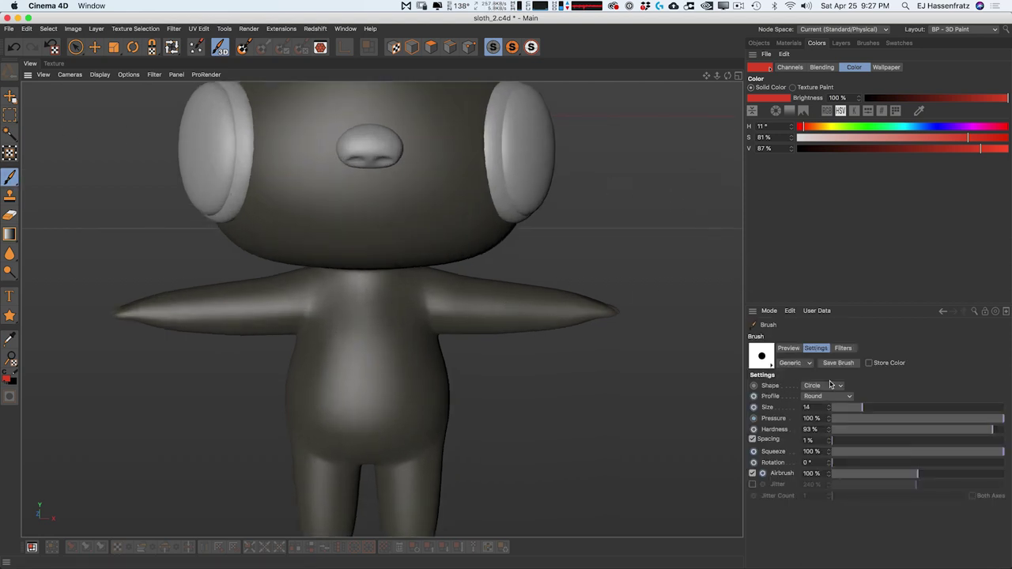
drag(881, 408, 898, 408)
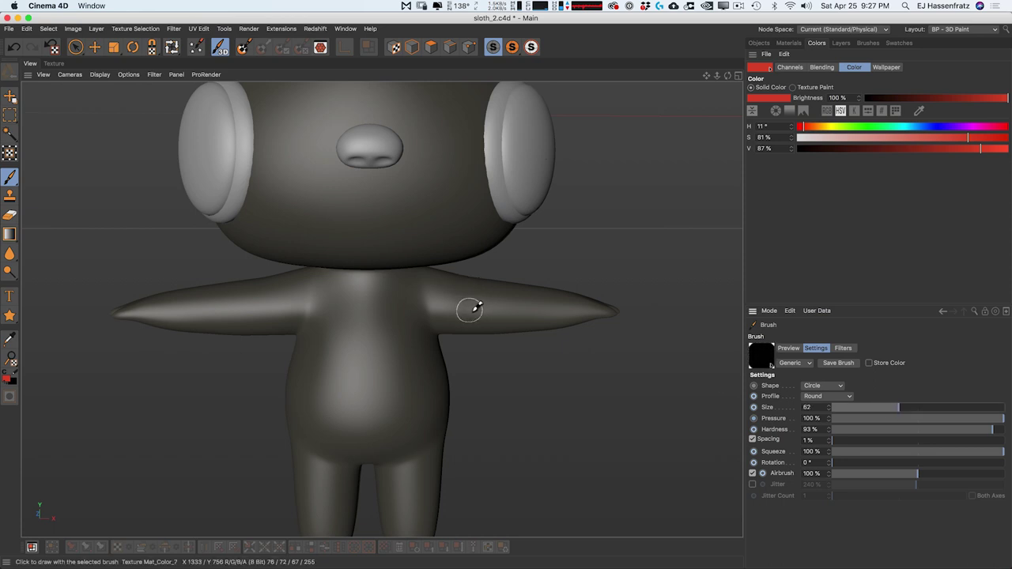
Step: Paint a red test stroke on the back of the sloth's head and undo it
alt+middle_drag(395, 424, 387, 300)
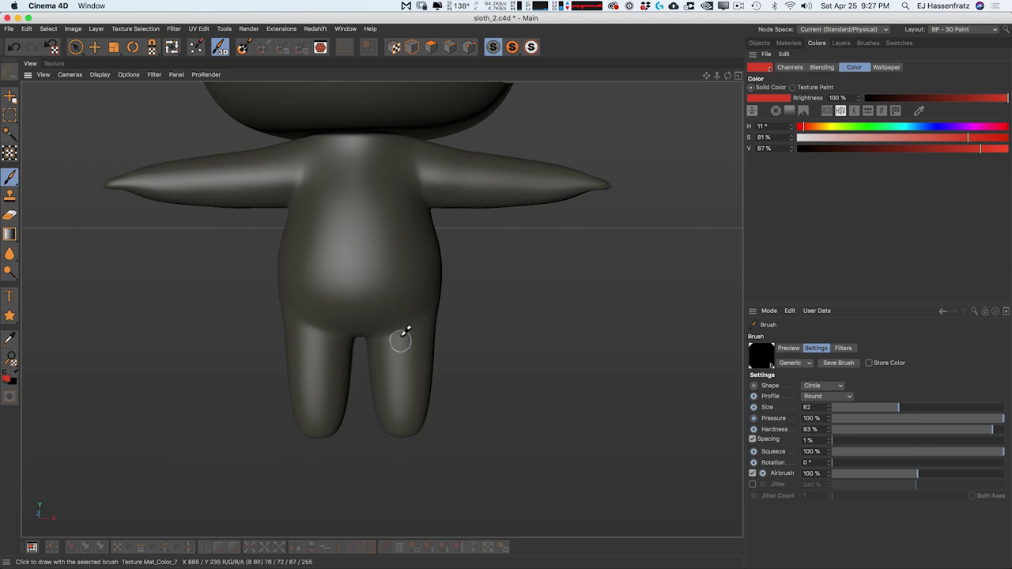
mouse_move(419, 267)
alt+mouse_down()
mouse_move(403, 214)
mouse_move(379, 228)
mouse_move(440, 190)
alt+mouse_up()
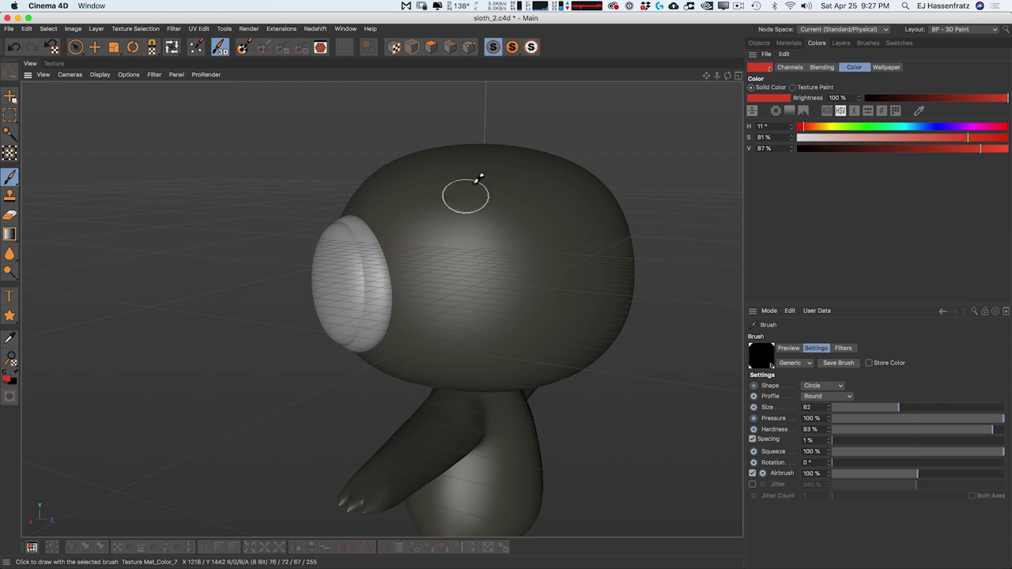
mouse_move(555, 181)
alt+mouse_down()
mouse_move(537, 230)
mouse_move(526, 219)
alt+mouse_up()
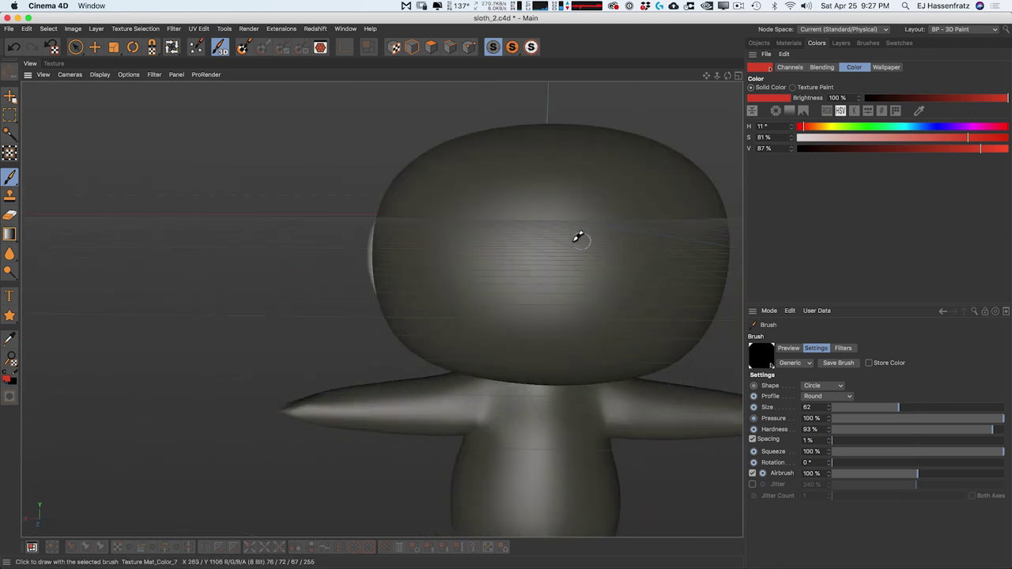
alt+right_drag(572, 247, 526, 238)
alt+middle_drag(526, 239, 461, 236)
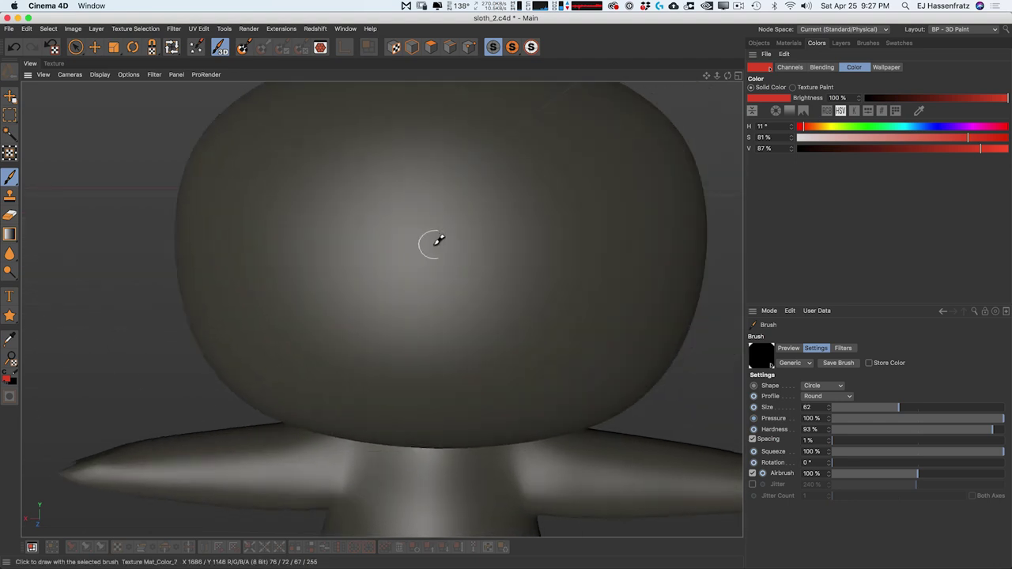
mouse_move(427, 231)
mouse_down()
mouse_move(443, 227)
mouse_move(429, 256)
mouse_move(440, 264)
mouse_up()
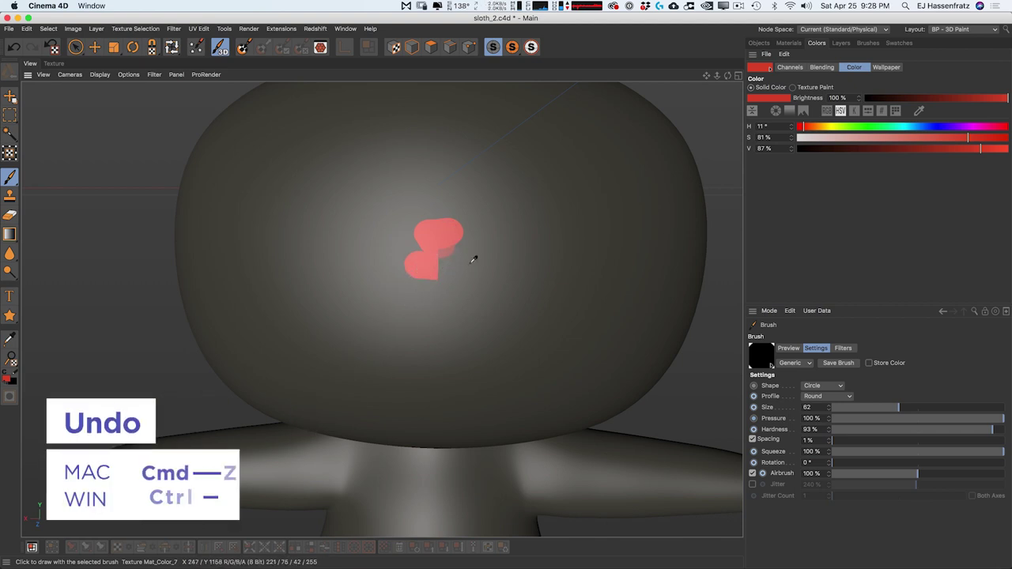
key(super+z)
key(super+z)
Step: Return to a front view of the character and sample its dark brown body color as the paint color
alt+right_drag(427, 201, 377, 235)
alt+drag(377, 235, 480, 223)
alt+right_drag(330, 245, 293, 251)
alt+drag(294, 255, 324, 232)
alt+middle_drag(323, 227, 362, 226)
alt+drag(362, 226, 373, 223)
alt+middle_drag(374, 224, 404, 226)
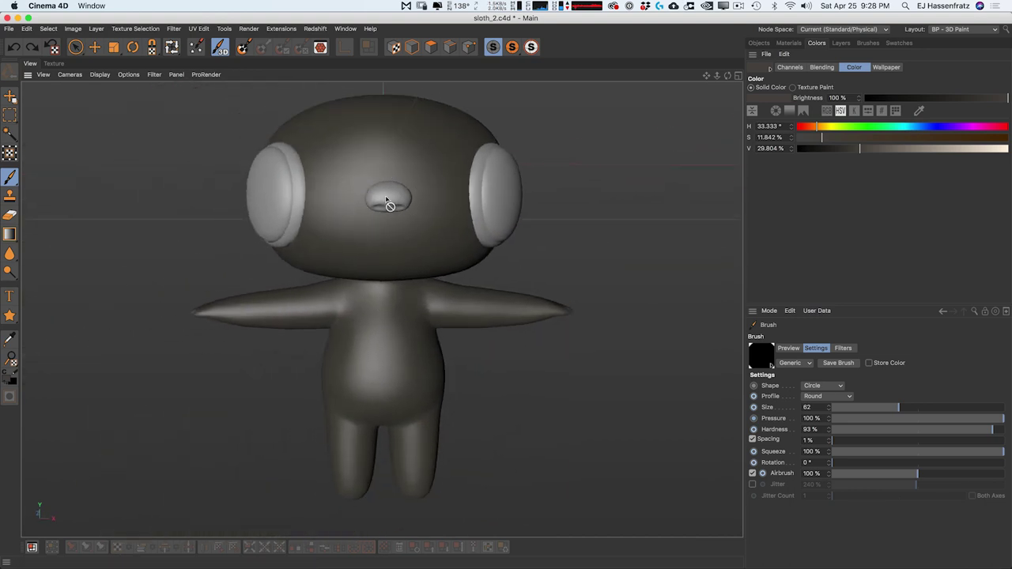
Step: Set the brush size to 4 and add a new paint layer above the Background layer
drag(850, 405, 855, 409)
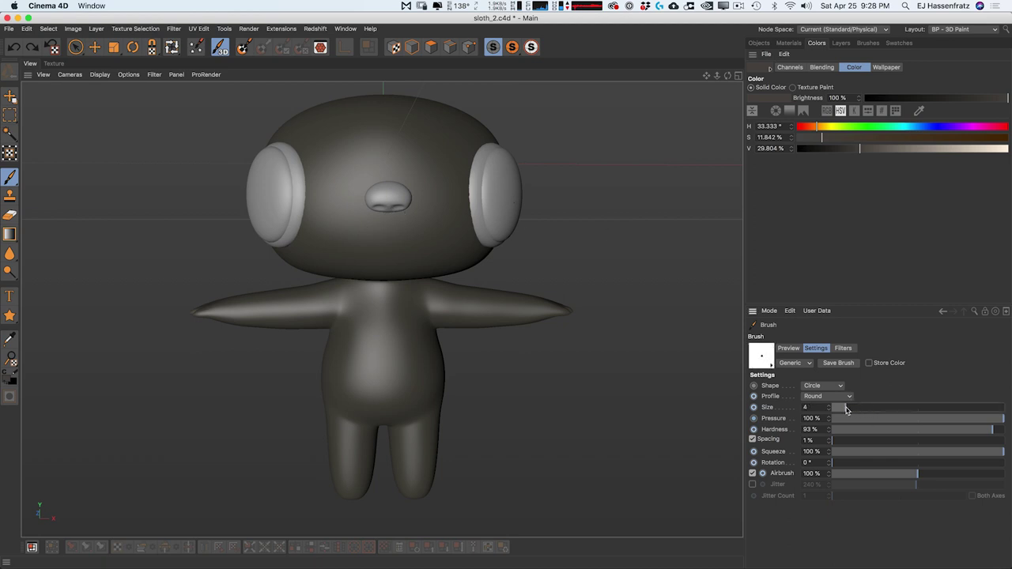
alt+drag(399, 209, 388, 208)
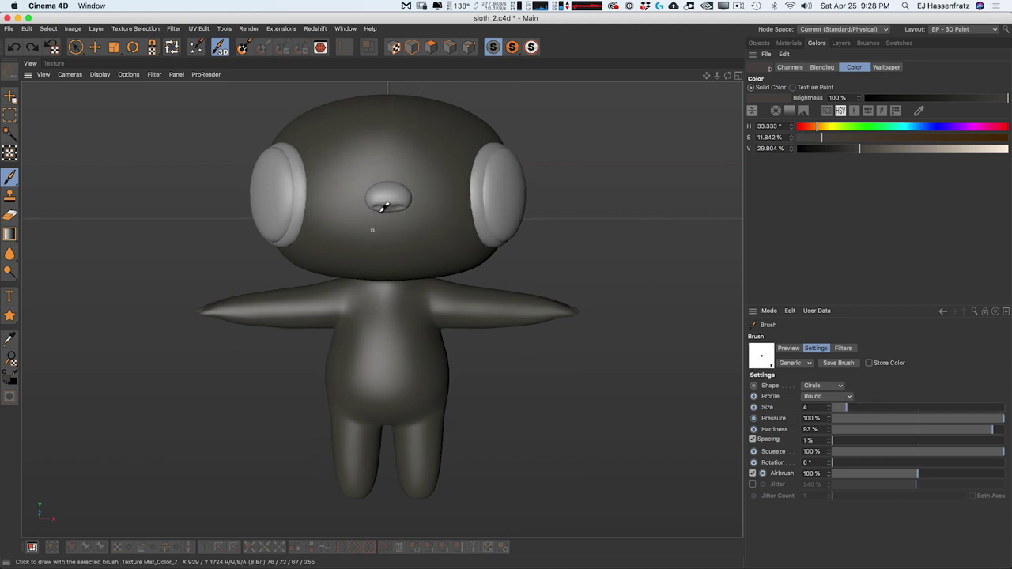
click(841, 43)
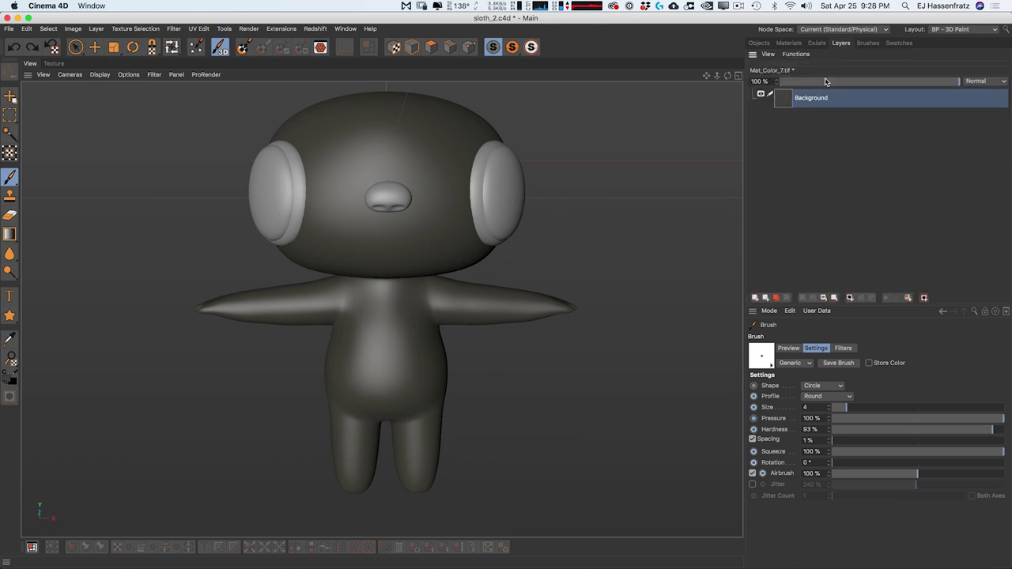
click(754, 298)
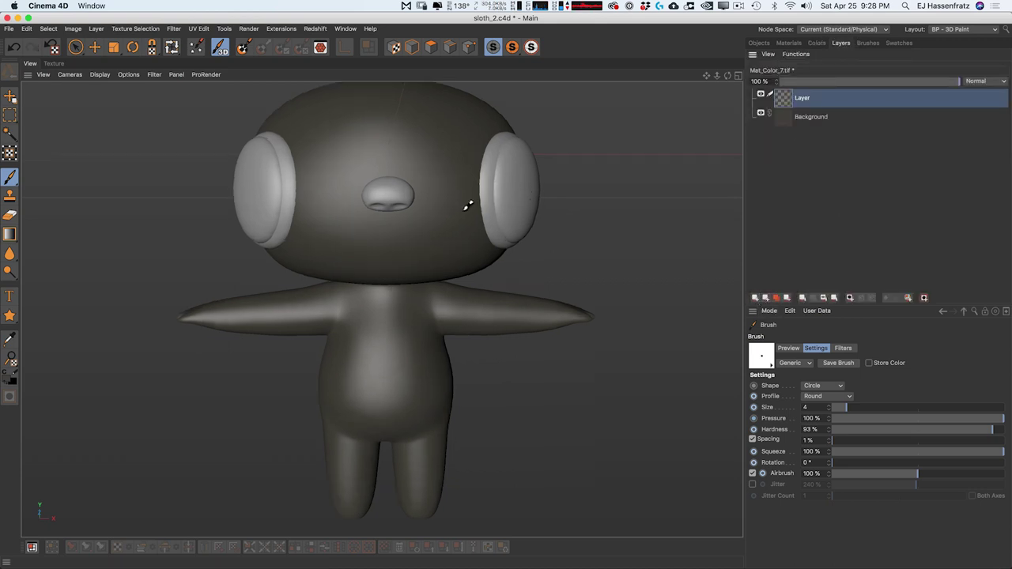
Step: Set the paint color's value to 6% and paint a thin mouth line below the nose, undoing and redrawing the smile stroke
click(816, 43)
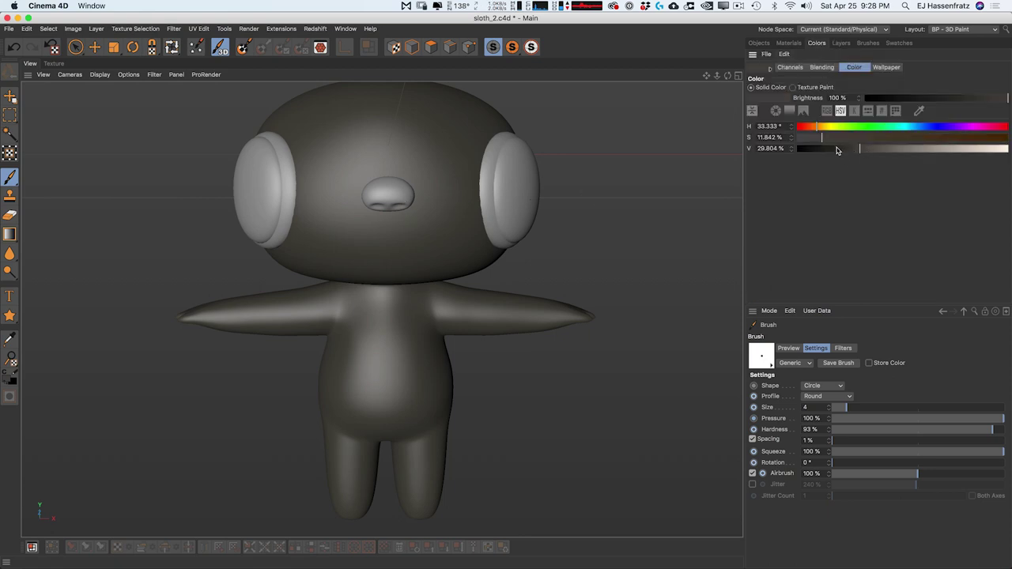
drag(836, 150, 812, 150)
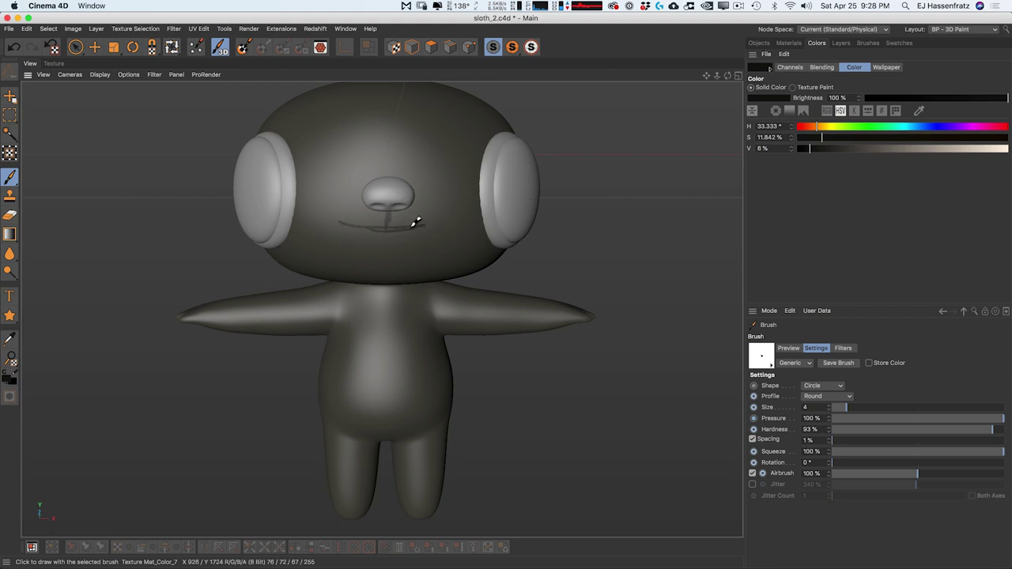
key(super+z)
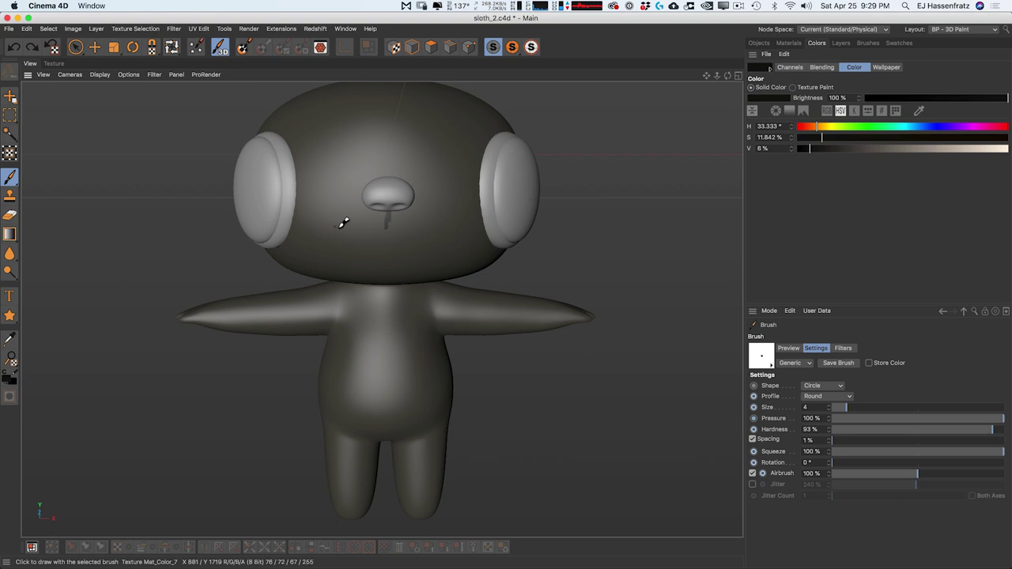
mouse_move(388, 222)
alt+mouse_down()
mouse_move(396, 238)
mouse_move(388, 218)
mouse_move(434, 226)
mouse_move(384, 231)
alt+mouse_up()
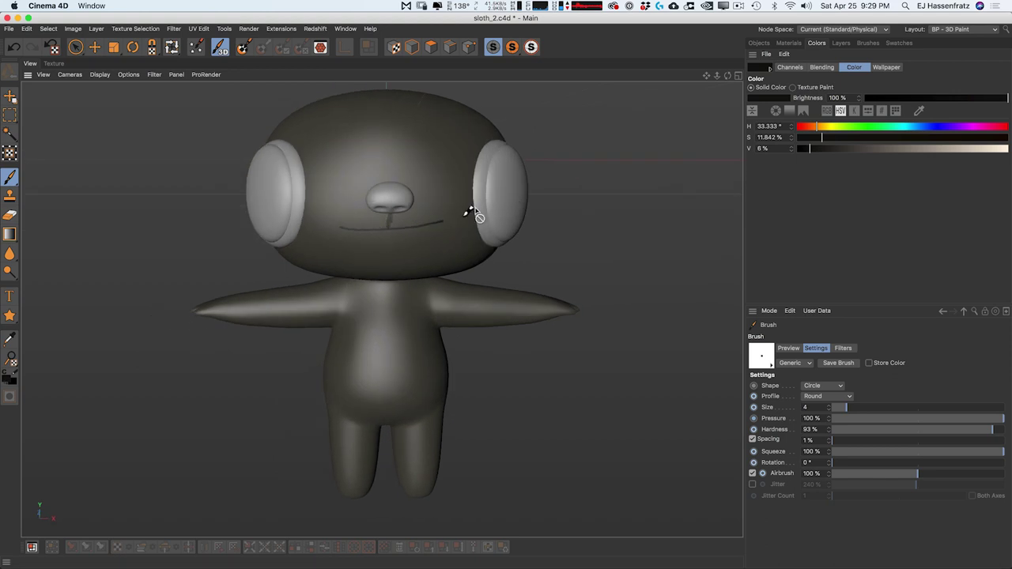
Step: Enlarge the brush to size 209 and enable Projection Painting
mouse_move(506, 178)
alt+mouse_down()
mouse_move(443, 181)
mouse_move(455, 188)
mouse_move(463, 165)
mouse_move(543, 221)
alt+mouse_up()
drag(845, 407, 919, 407)
alt+drag(487, 215, 399, 183)
drag(922, 408, 948, 411)
alt+drag(471, 217, 428, 197)
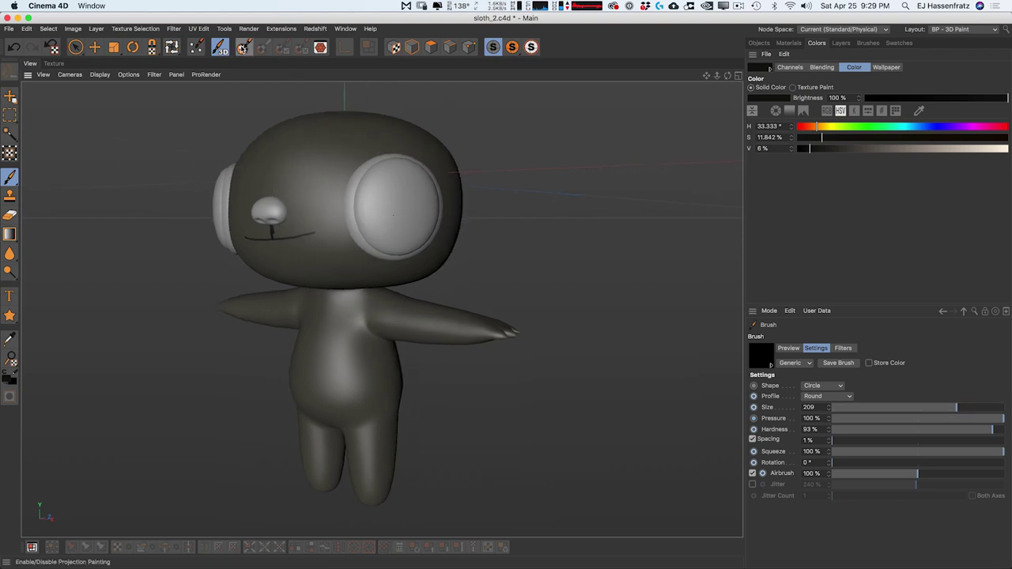
click(244, 49)
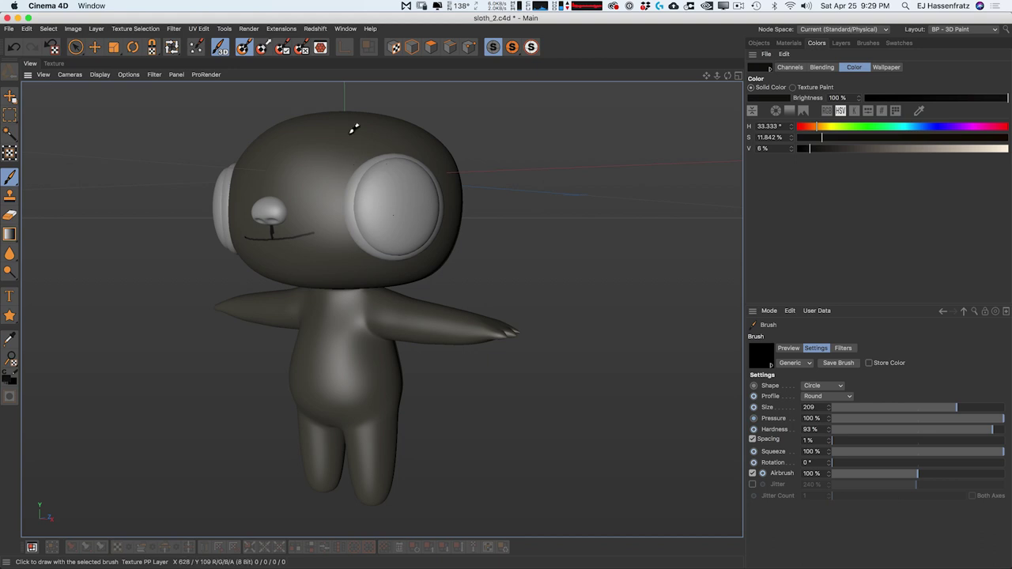
Step: Paint a near-black stroke across the top of the head and undo it
drag(330, 119, 363, 144)
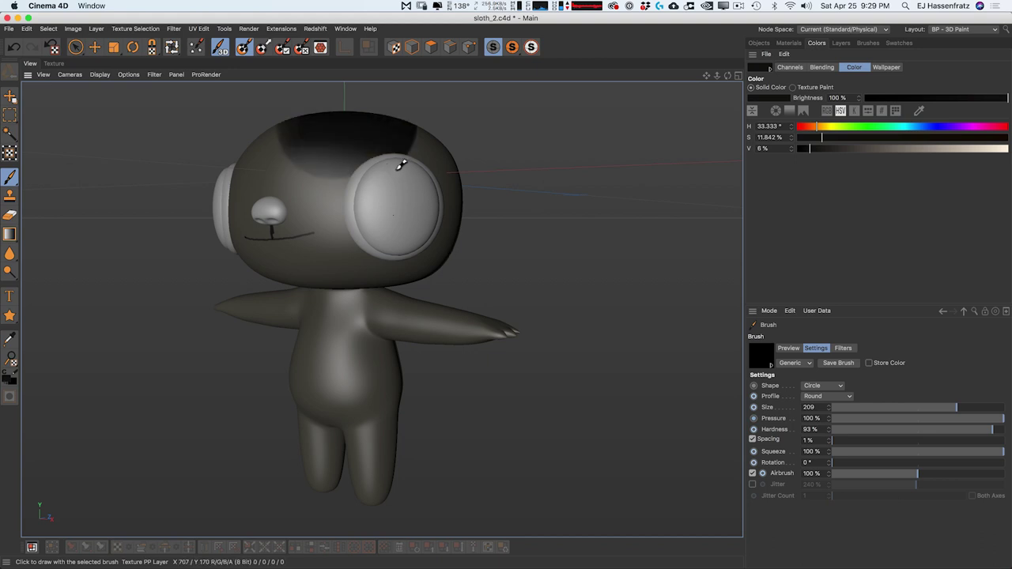
alt+middle_drag(402, 164, 412, 299)
alt+drag(414, 298, 463, 277)
alt+middle_drag(387, 340, 419, 262)
mouse_move(419, 260)
alt+mouse_down()
mouse_move(408, 383)
mouse_move(392, 337)
mouse_move(440, 280)
alt+mouse_up()
key(super+z)
Step: Paint a near-black patch all the way around the sloth's left eye in a close side view
mouse_move(443, 245)
alt+mouse_down()
mouse_move(348, 229)
mouse_move(353, 212)
alt+mouse_up()
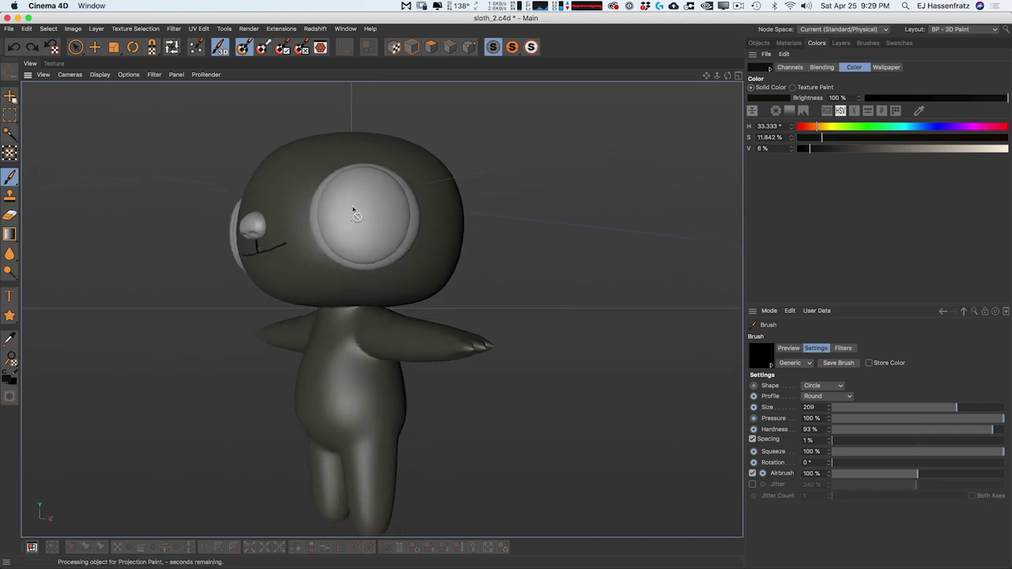
alt+right_drag(352, 209, 402, 205)
alt+middle_drag(384, 230, 402, 284)
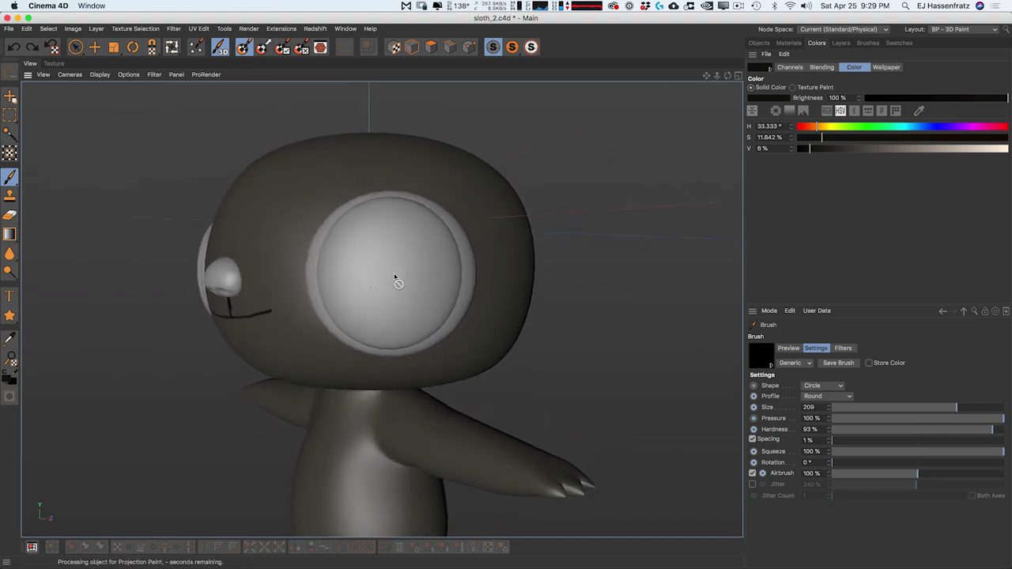
alt+right_drag(394, 276, 422, 271)
alt+middle_drag(402, 270, 372, 245)
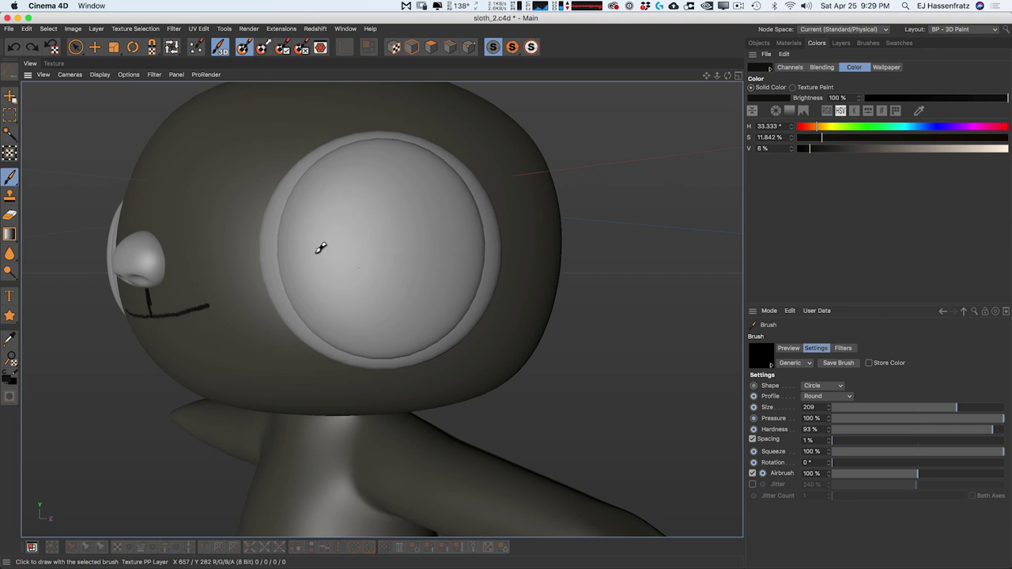
mouse_move(298, 231)
mouse_down()
mouse_move(305, 287)
mouse_move(418, 314)
mouse_move(479, 280)
mouse_move(467, 226)
mouse_up()
mouse_move(368, 176)
mouse_down()
mouse_move(446, 194)
mouse_move(430, 167)
mouse_move(343, 167)
mouse_move(282, 206)
mouse_move(274, 273)
mouse_move(323, 316)
mouse_up()
mouse_move(478, 293)
mouse_down()
mouse_move(492, 219)
mouse_move(465, 183)
mouse_up()
mouse_move(278, 228)
mouse_down()
mouse_move(261, 264)
mouse_move(313, 184)
mouse_up()
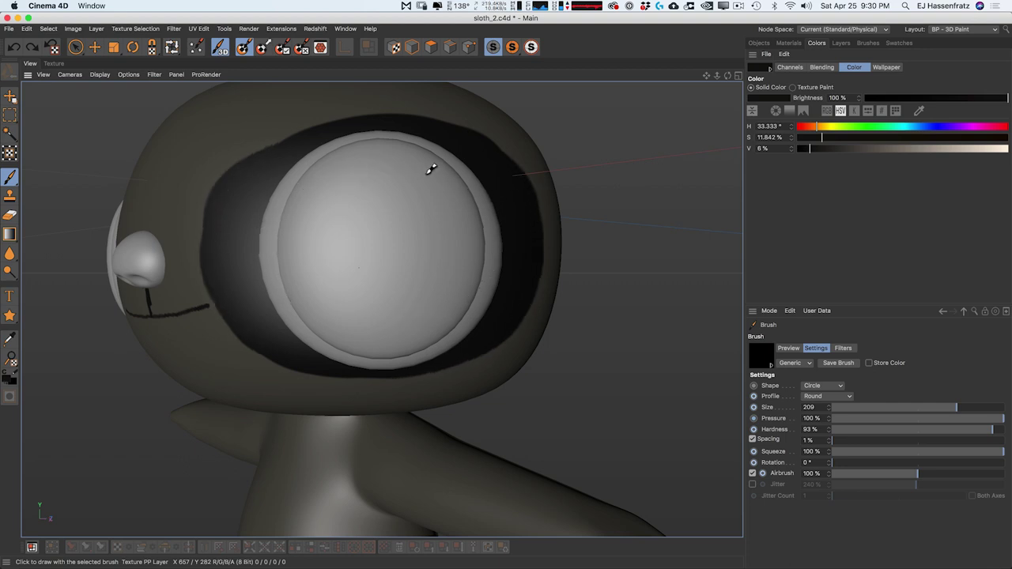
mouse_move(434, 169)
mouse_down()
mouse_move(369, 147)
mouse_move(288, 185)
mouse_up()
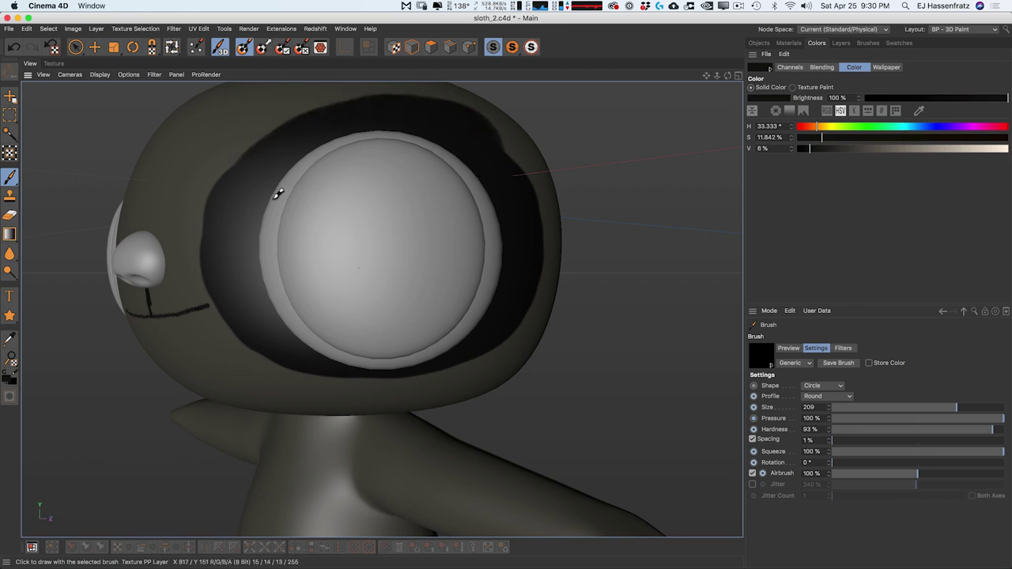
drag(470, 169, 482, 185)
mouse_move(342, 324)
mouse_down()
mouse_move(319, 331)
mouse_move(445, 320)
mouse_move(466, 309)
mouse_up()
Step: Paint a matching near-black patch around the sloth's right eye from the opposite side of the head
mouse_move(319, 262)
alt+mouse_down()
mouse_move(338, 253)
mouse_move(382, 309)
mouse_move(470, 260)
mouse_move(518, 304)
alt+mouse_up()
alt+right_drag(291, 255, 326, 238)
alt+drag(255, 249, 449, 252)
alt+middle_drag(308, 253, 399, 253)
mouse_move(401, 257)
alt+mouse_down()
mouse_move(296, 248)
mouse_move(384, 308)
mouse_move(353, 282)
mouse_move(319, 292)
mouse_move(422, 238)
alt+mouse_up()
alt+middle_drag(429, 199, 390, 234)
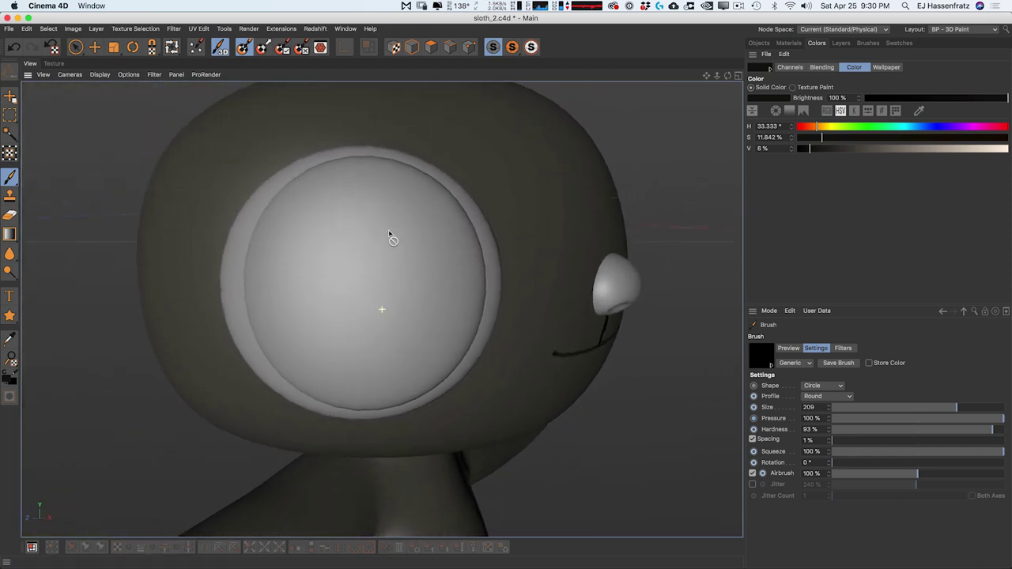
mouse_move(353, 164)
mouse_down()
mouse_move(264, 190)
mouse_move(237, 282)
mouse_move(299, 341)
mouse_up()
mouse_move(424, 350)
mouse_down()
mouse_move(477, 293)
mouse_move(409, 207)
mouse_up()
mouse_move(390, 172)
mouse_down()
mouse_move(485, 237)
mouse_move(482, 229)
mouse_move(470, 357)
mouse_move(305, 361)
mouse_move(259, 232)
mouse_up()
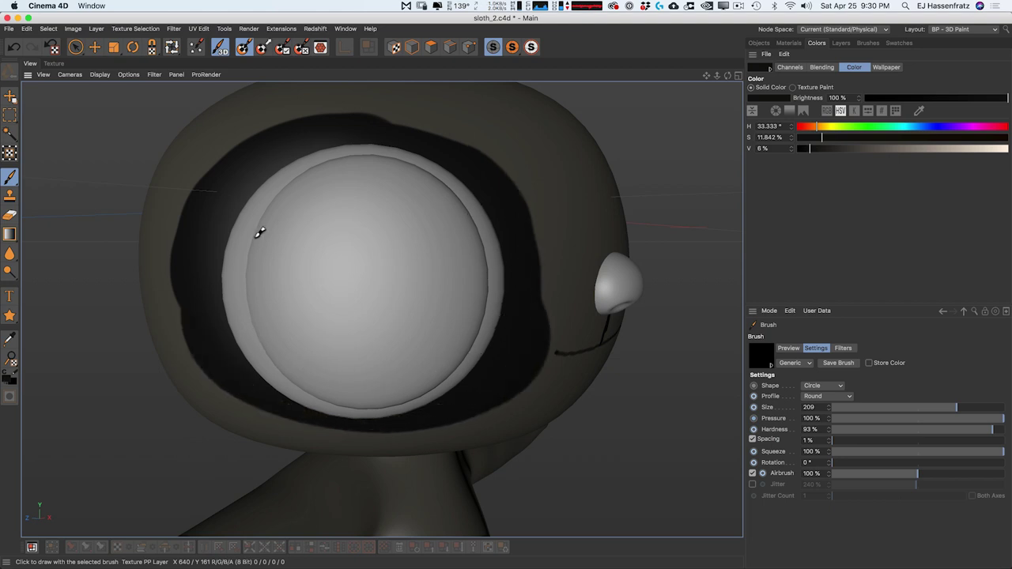
mouse_move(487, 210)
mouse_down()
mouse_move(368, 163)
mouse_move(511, 219)
mouse_move(455, 329)
mouse_up()
scroll(353, 272, down, 5)
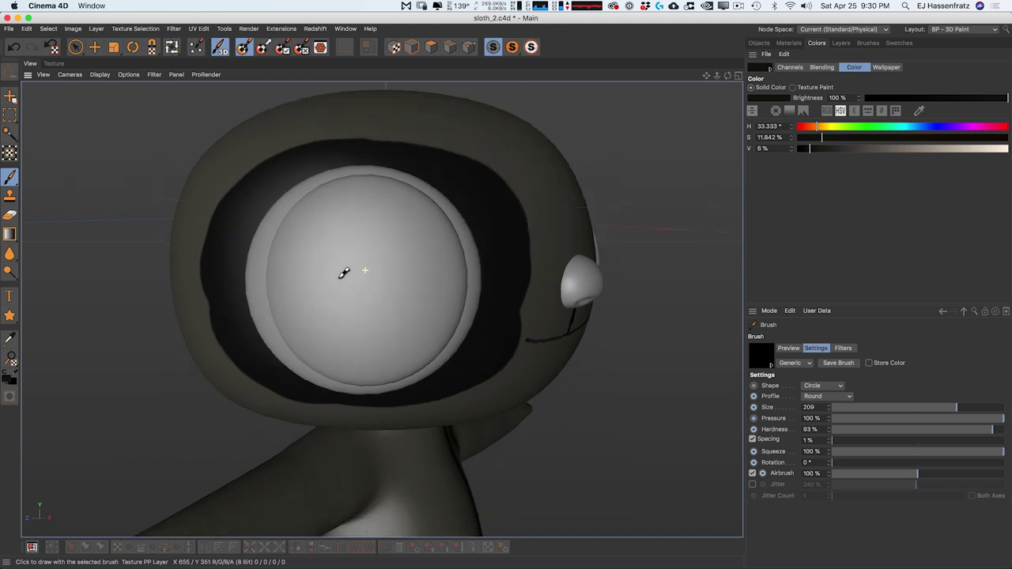
Step: Set the paint color's value to 71% for a light beige and turn off Projection Painting, with the front of the body in view
alt+drag(351, 282, 244, 269)
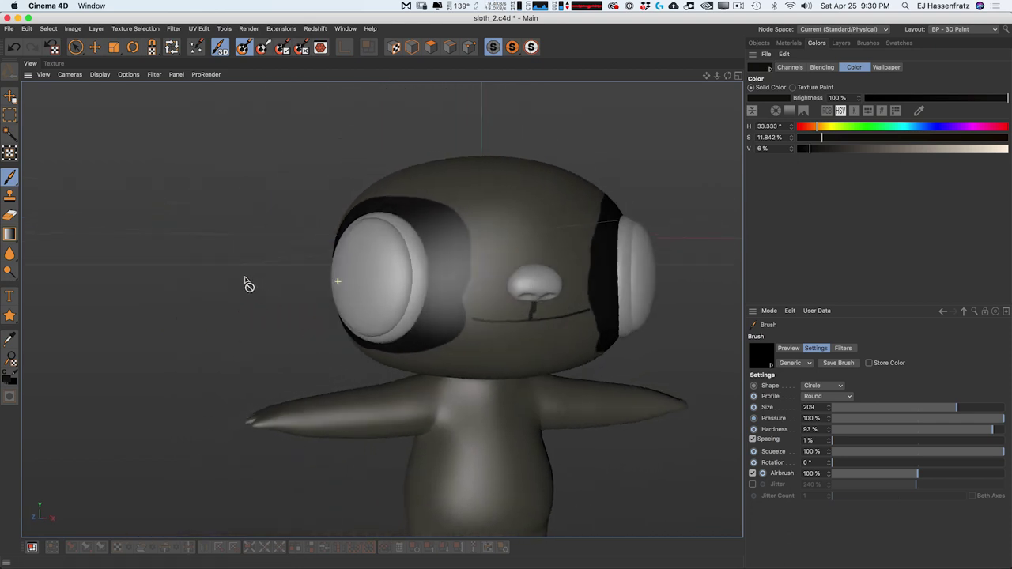
alt+middle_drag(438, 260, 303, 243)
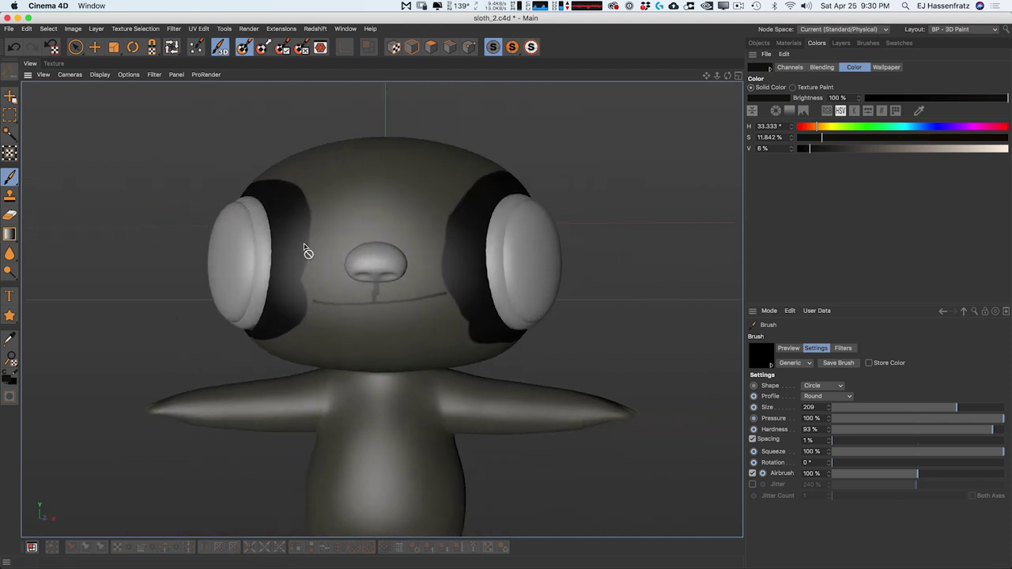
alt+middle_drag(454, 256, 503, 236)
alt+drag(464, 261, 404, 289)
alt+middle_drag(401, 285, 376, 254)
mouse_move(420, 366)
alt+middle_down()
mouse_move(373, 320)
mouse_move(438, 364)
alt+middle_up()
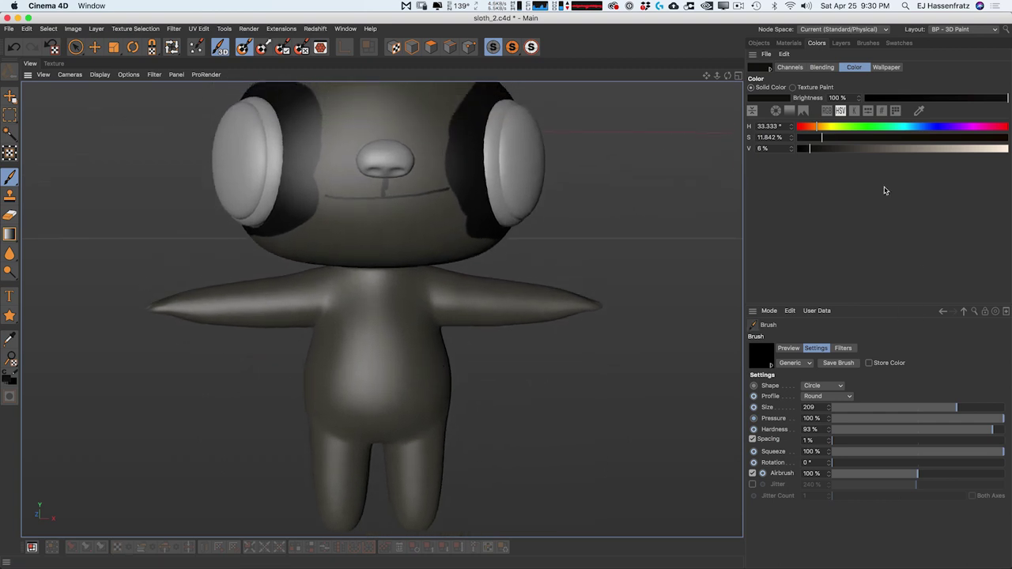
drag(861, 150, 947, 149)
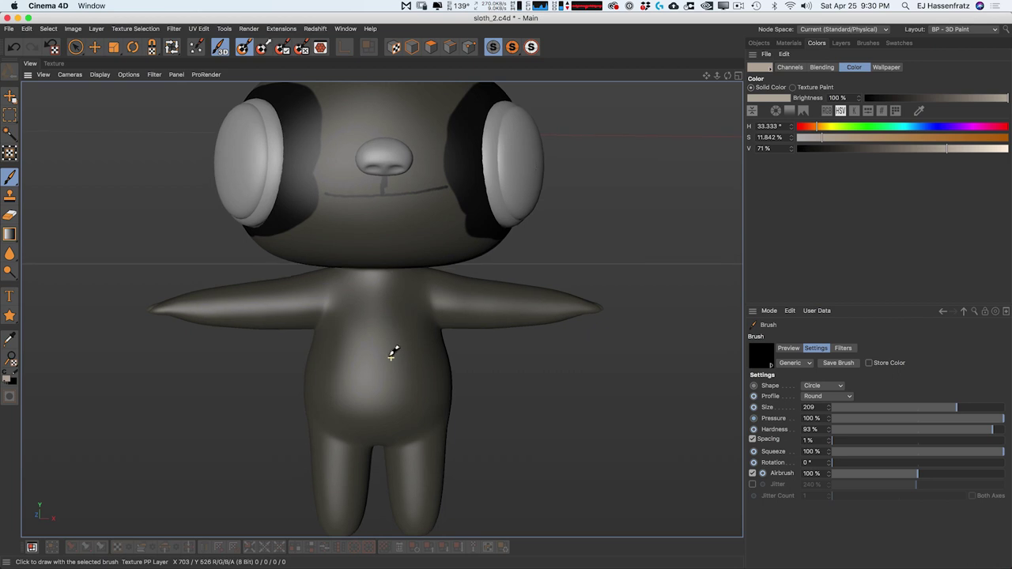
click(244, 48)
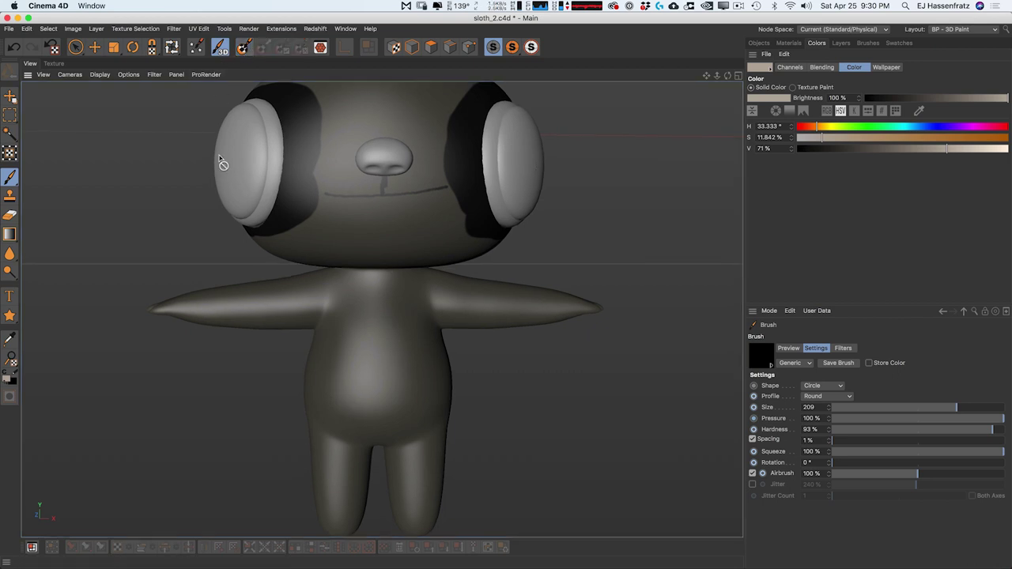
Step: Paint a rounded light beige belly patch on the front of the sloth's body
mouse_move(388, 339)
mouse_down()
mouse_move(314, 343)
mouse_move(475, 340)
mouse_move(463, 327)
mouse_up()
scroll(394, 319, down, 3)
alt+right_drag(395, 331, 406, 330)
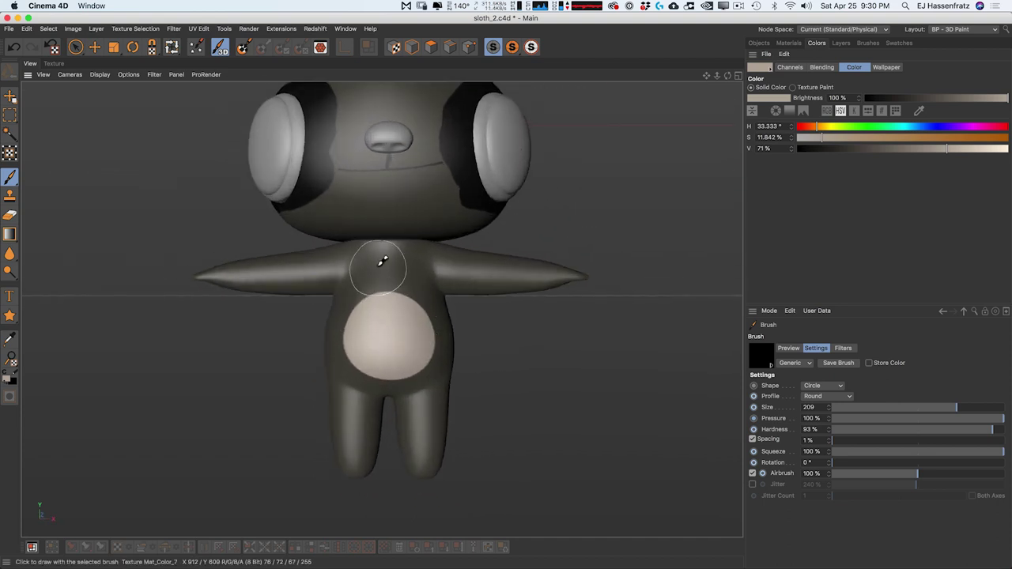
Step: Set the brush size to 61 and paint a light beige pad on the palm of each hand
alt+drag(485, 266, 356, 220)
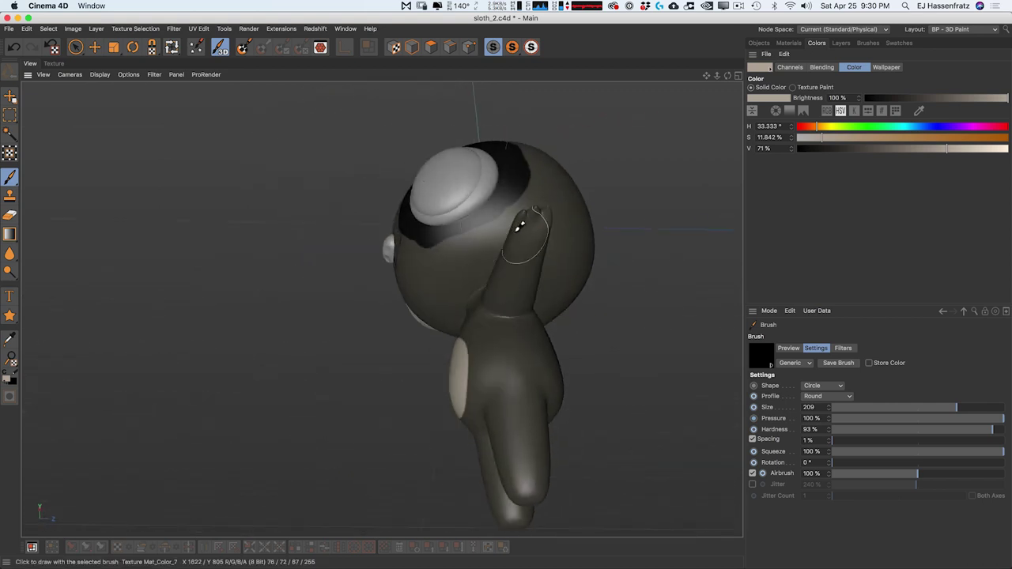
alt+right_drag(519, 226, 542, 247)
alt+drag(545, 251, 461, 243)
drag(943, 404, 898, 407)
scroll(484, 225, up, 3)
alt+drag(481, 222, 357, 230)
scroll(356, 225, down, 2)
alt+middle_drag(356, 225, 528, 219)
alt+drag(285, 226, 278, 163)
scroll(264, 235, up, 4)
click(268, 267)
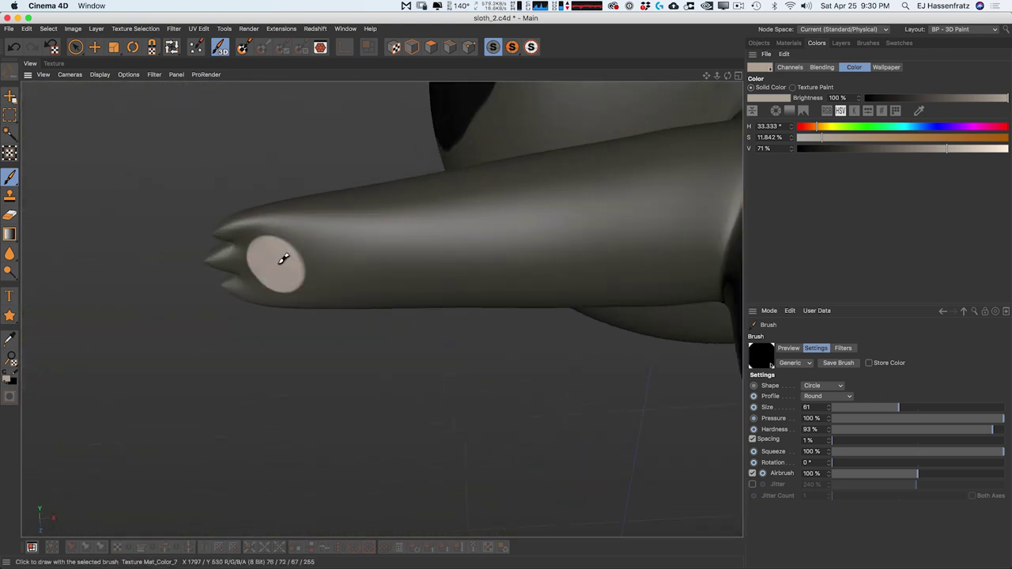
Step: Paint light beige pads on the soles of both feet
mouse_move(388, 237)
alt+mouse_down()
mouse_move(391, 301)
mouse_move(464, 225)
alt+mouse_up()
alt+middle_drag(613, 192, 427, 219)
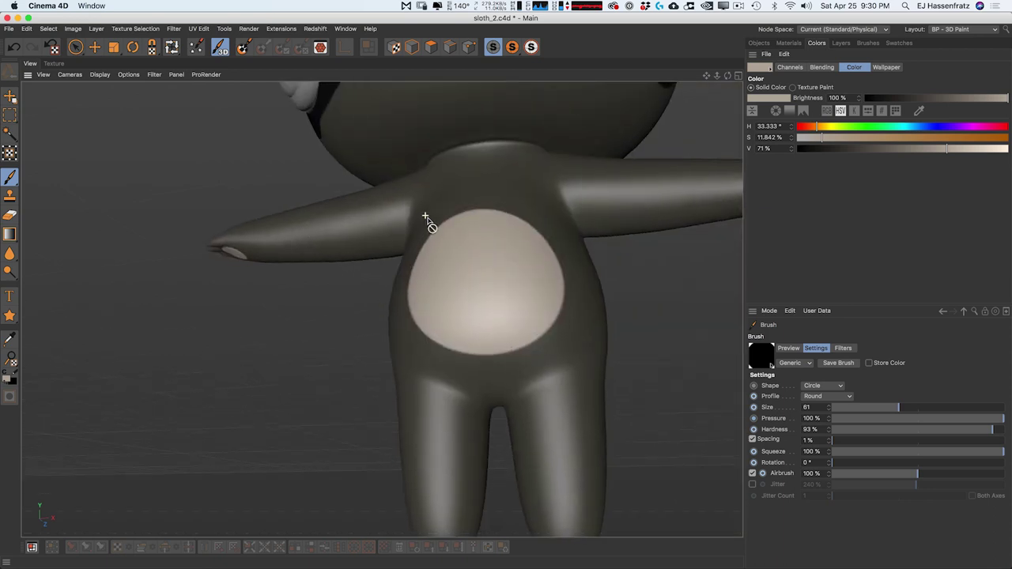
alt+drag(427, 219, 483, 244)
alt+right_drag(483, 245, 411, 278)
alt+drag(430, 302, 492, 377)
click(468, 366)
drag(357, 403, 365, 398)
alt+drag(463, 362, 492, 355)
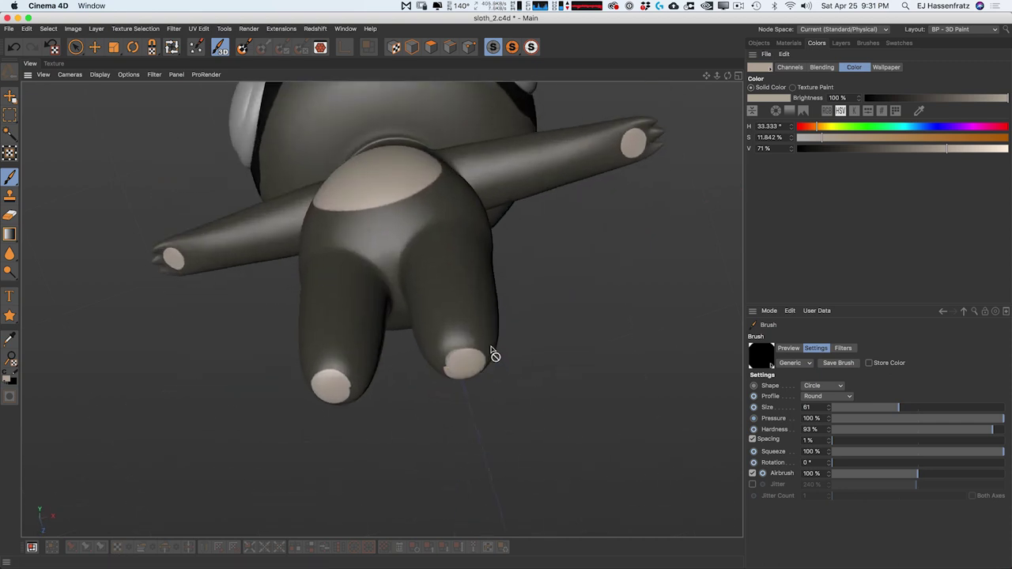
Step: Activate the Eraser and toggle the paint layer's visibility off and on to compare it with the bare Background
click(10, 217)
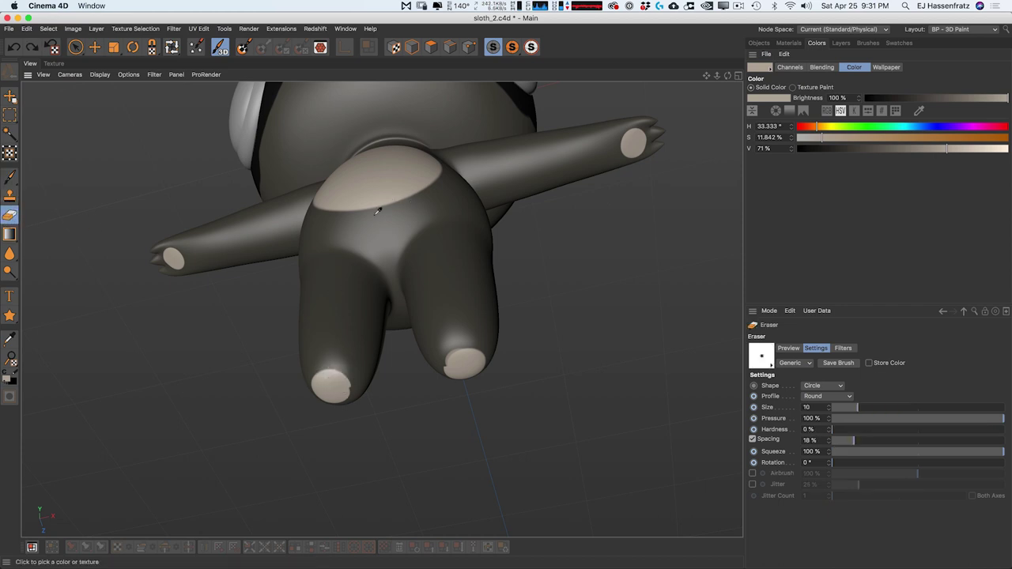
click(843, 43)
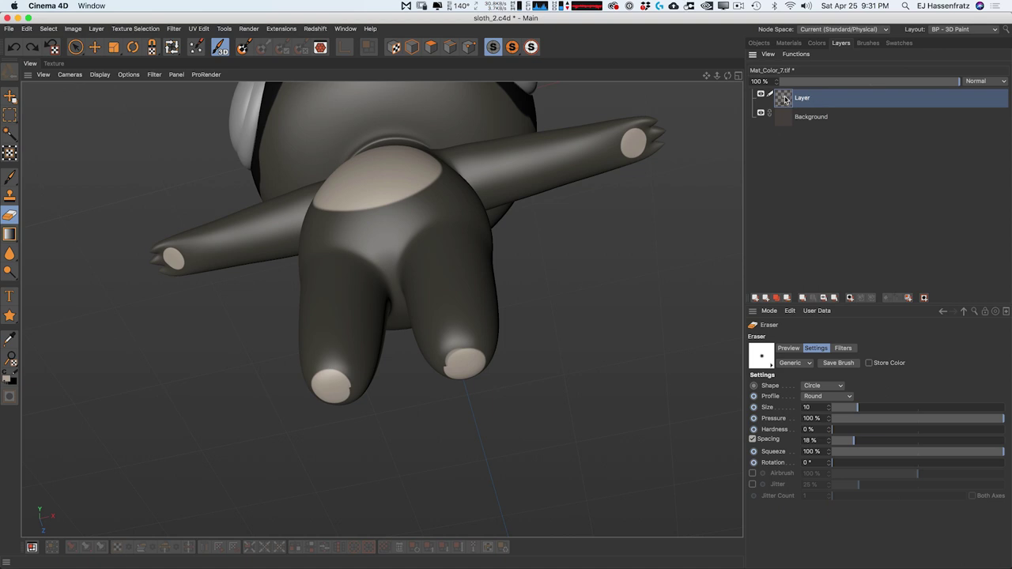
click(761, 95)
click(761, 95)
click(760, 95)
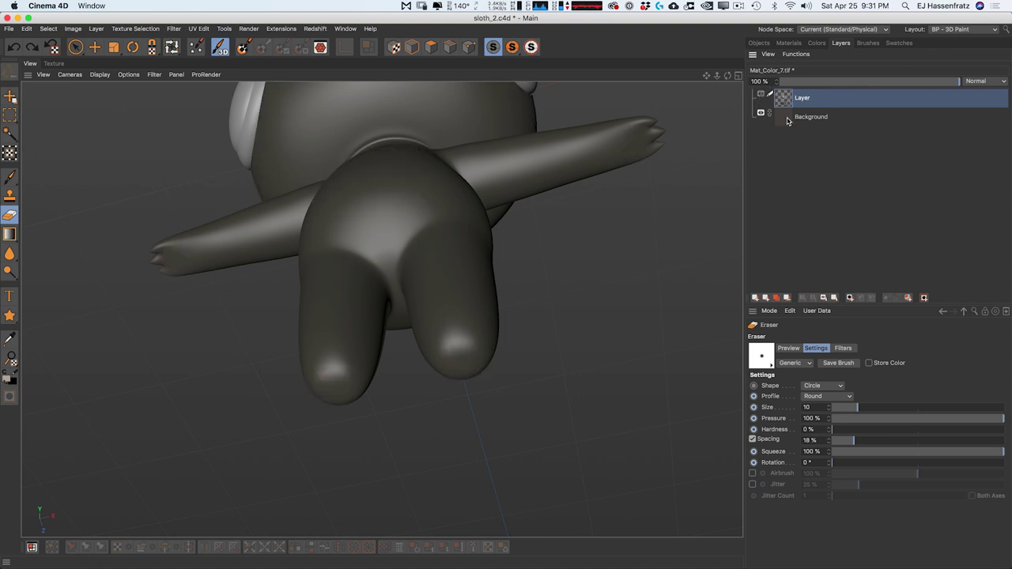
click(761, 95)
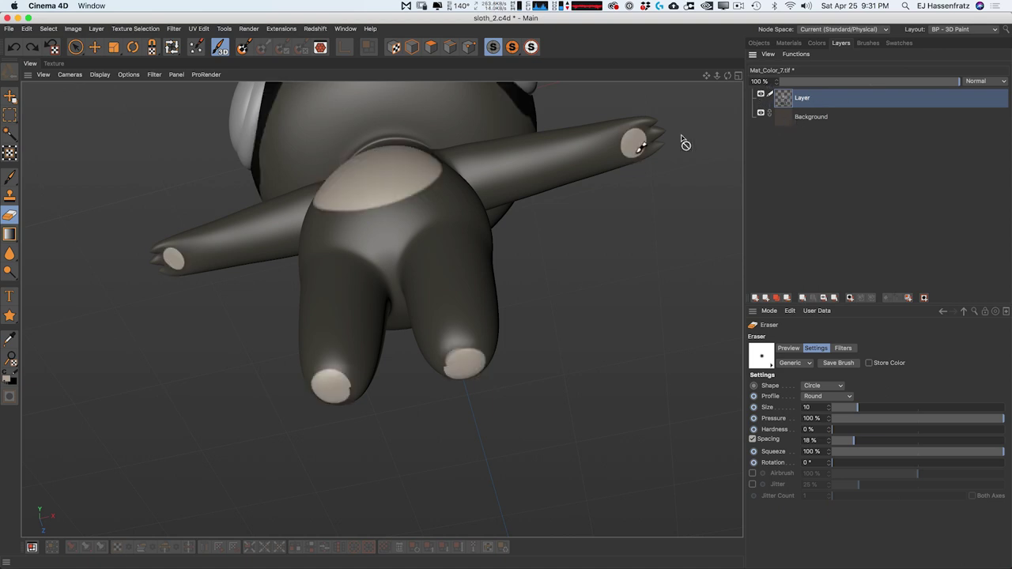
Step: Smear the inner edges of the beige foot pads with the Smear Tool
click(10, 253)
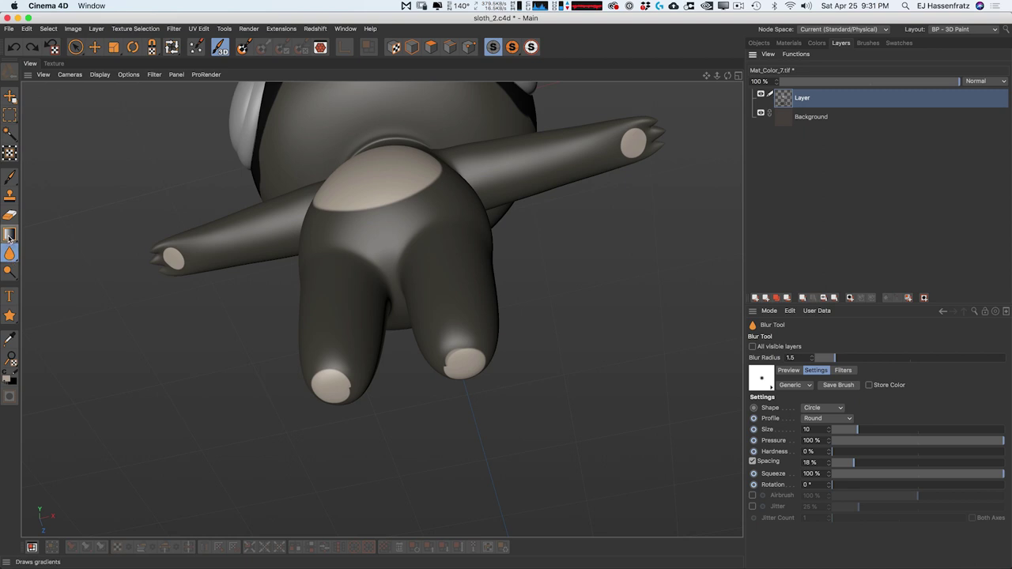
mouse_move(11, 270)
mouse_down()
mouse_move(57, 317)
mouse_move(7, 261)
mouse_move(47, 285)
mouse_move(55, 304)
mouse_up()
click(9, 254)
scroll(305, 332, up, 3)
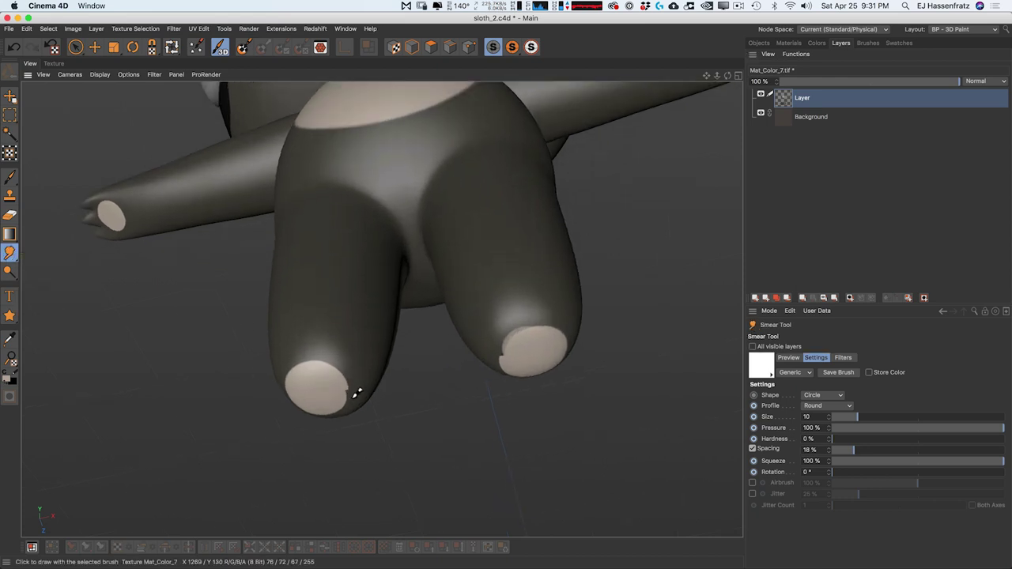
drag(502, 356, 507, 358)
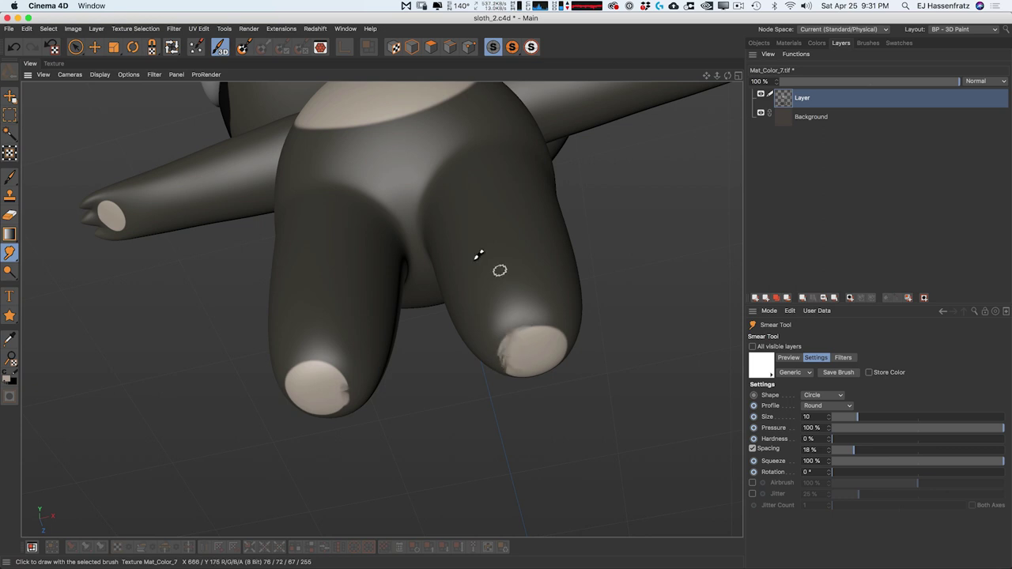
Step: Return to the Brush tool and set its size to 1, with the whole sloth seen from the front
alt+drag(499, 270, 476, 295)
scroll(470, 219, down, 3)
alt+middle_drag(470, 219, 426, 289)
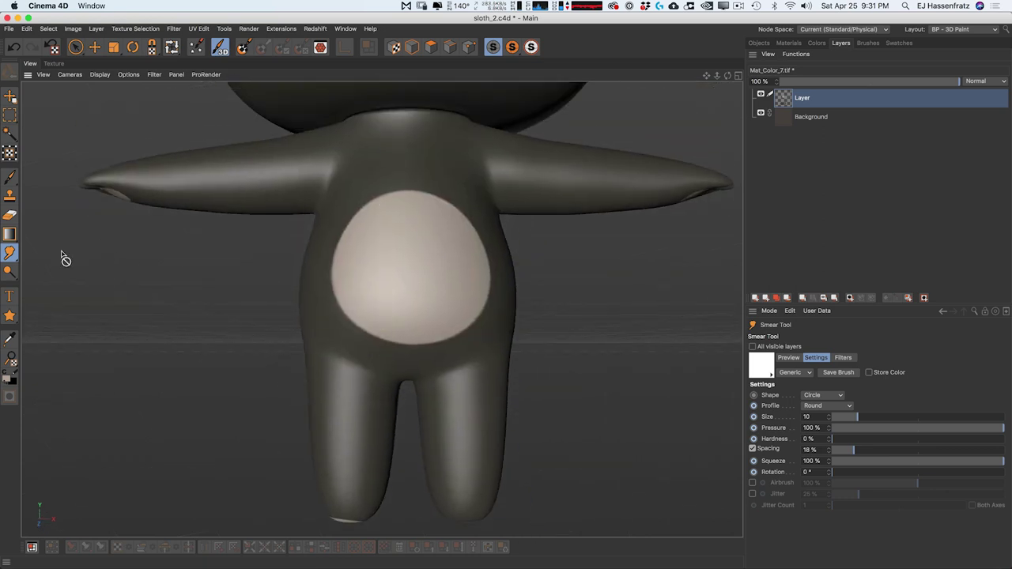
drag(10, 252, 45, 268)
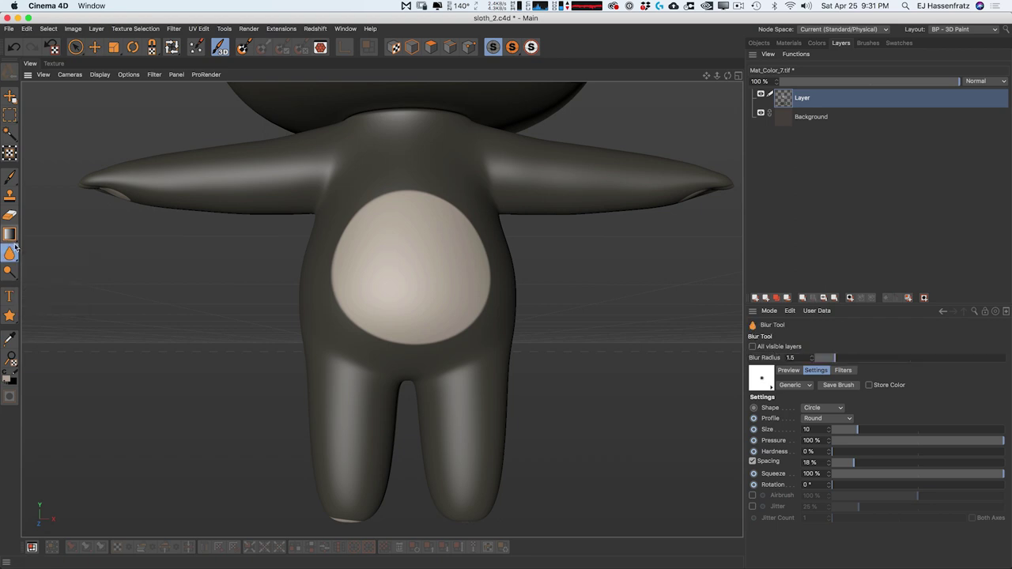
click(10, 179)
alt+drag(389, 224, 386, 269)
scroll(386, 221, down, 5)
alt+middle_drag(385, 234, 394, 273)
alt+drag(394, 272, 399, 260)
alt+middle_drag(400, 260, 392, 228)
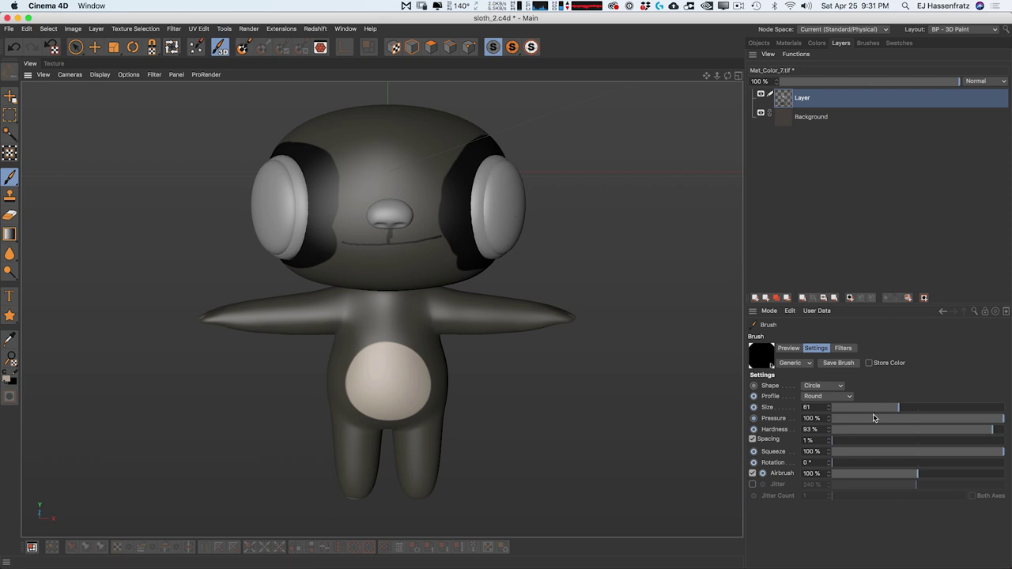
drag(891, 409, 845, 411)
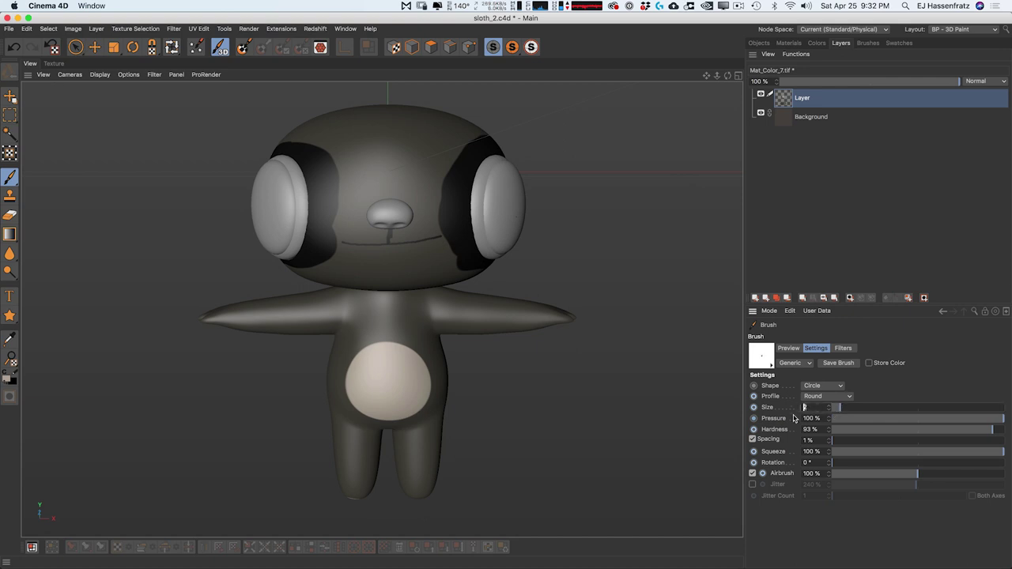
drag(415, 180, 411, 187)
drag(366, 172, 419, 173)
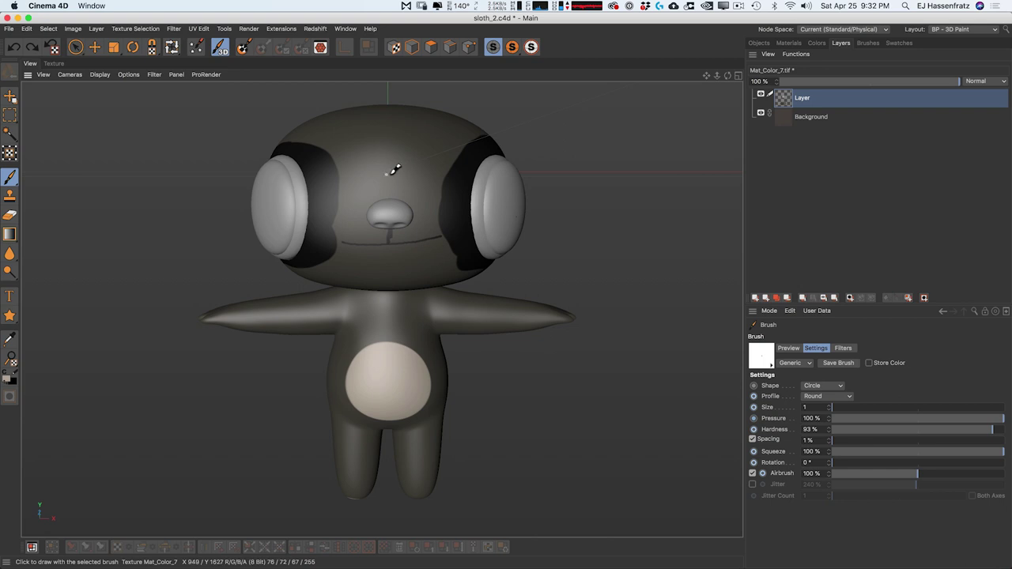
Step: Switch to the BP - UV Edit layout to examine the UV map, and return to the BP - 3D Paint layout
click(976, 29)
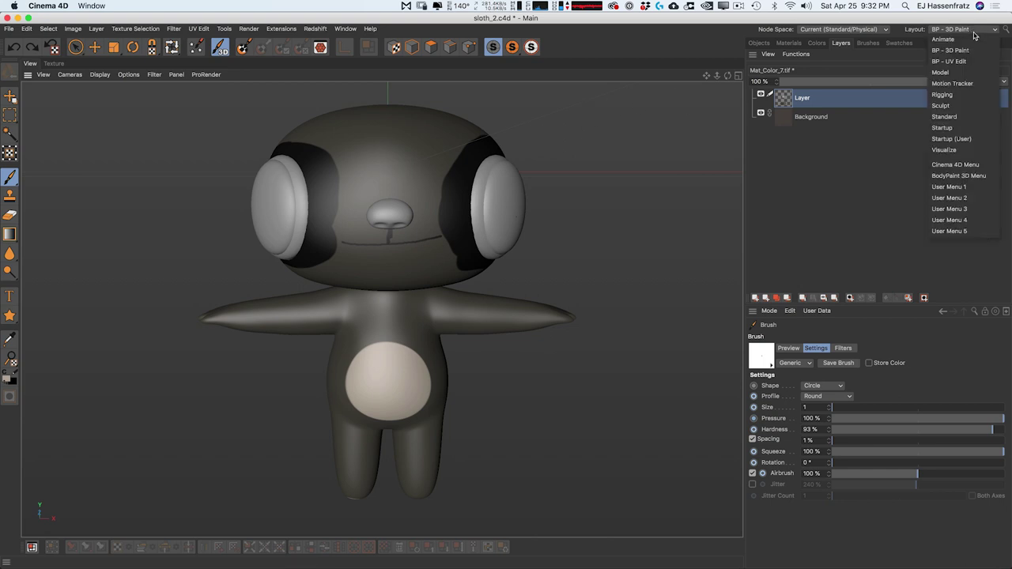
click(966, 63)
scroll(170, 221, up, 5)
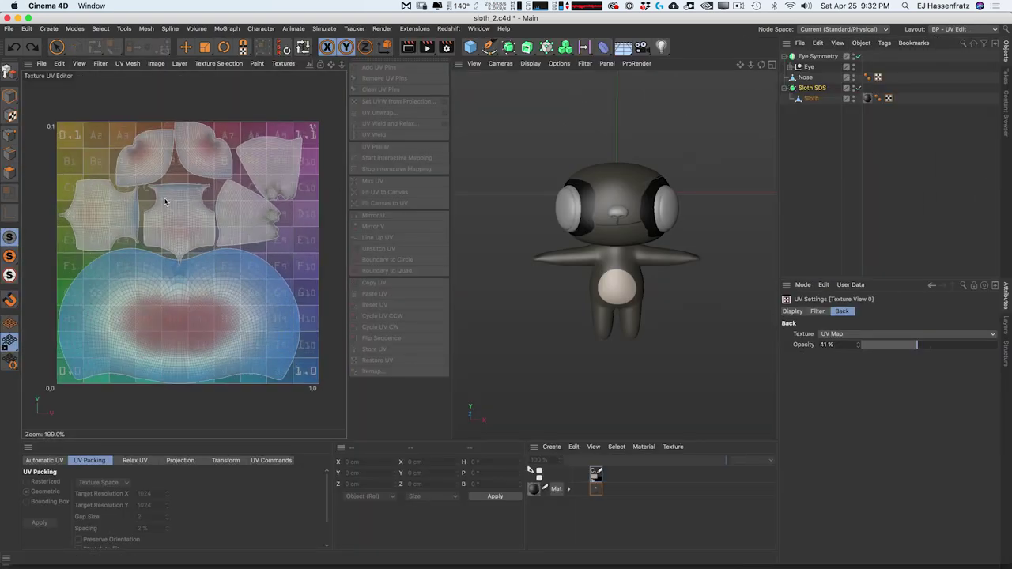
click(976, 30)
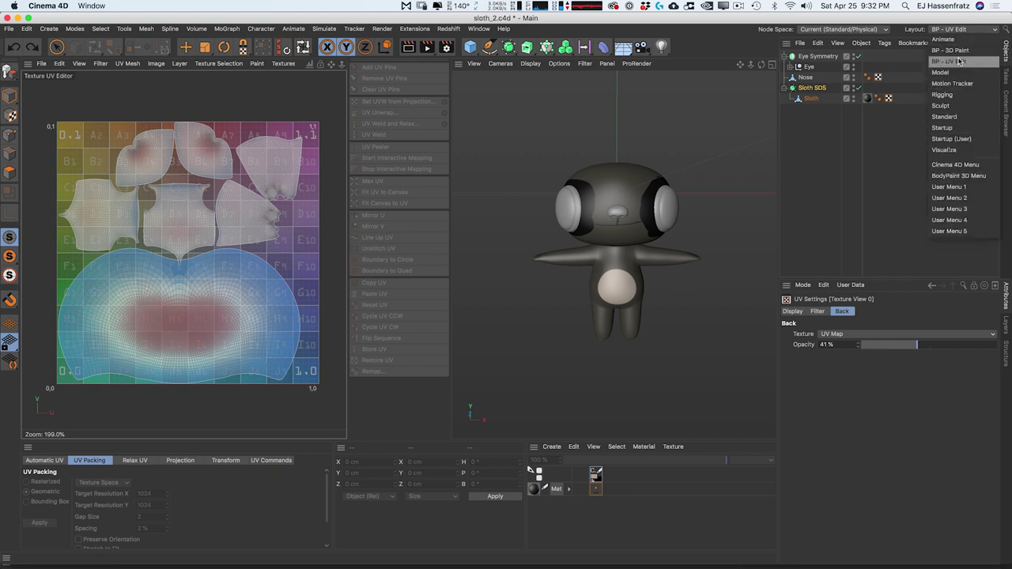
click(963, 52)
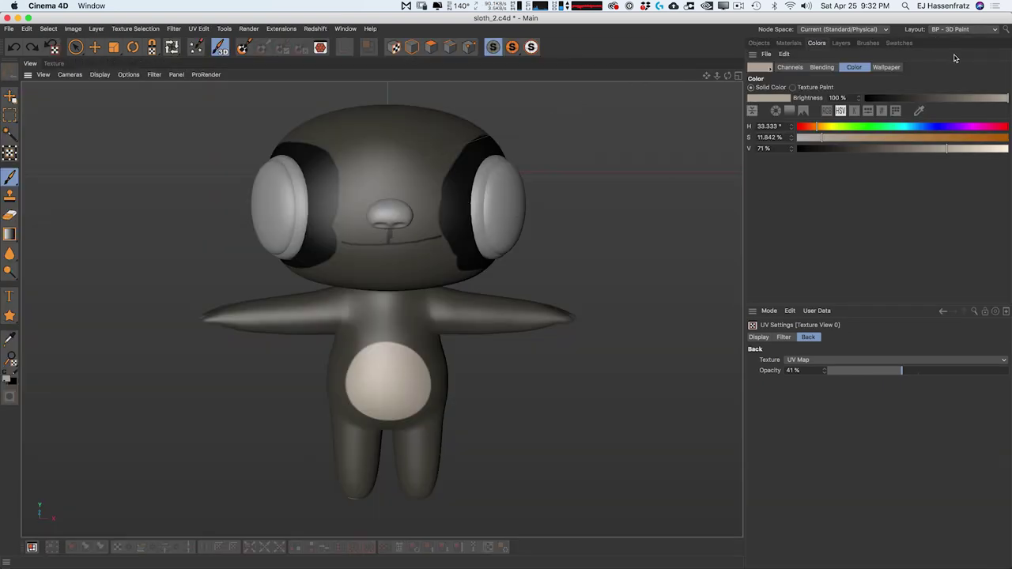
Step: Select the Sloth's material tag and display its layers and the UV map in the Texture view
click(834, 109)
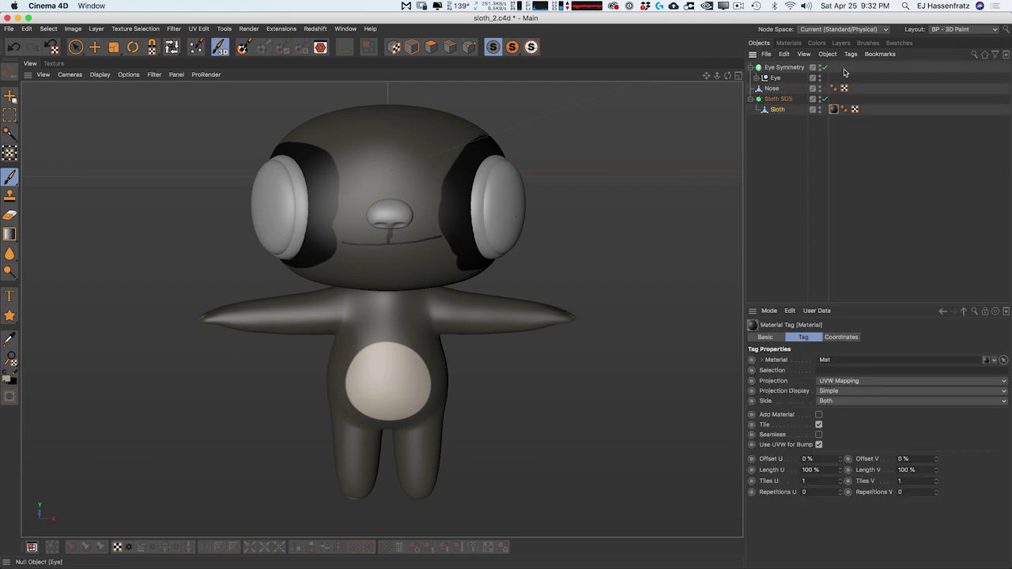
click(845, 44)
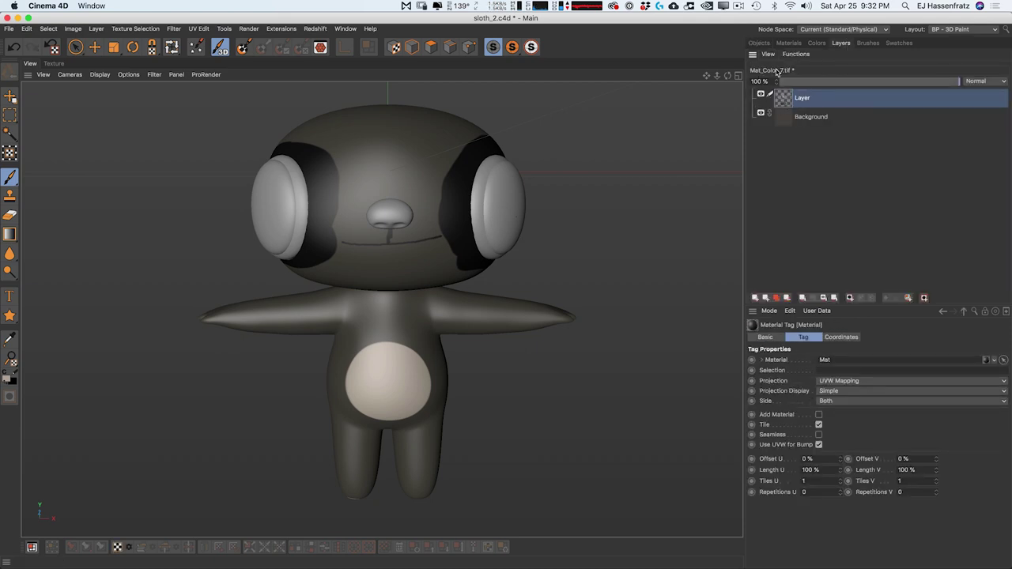
click(54, 63)
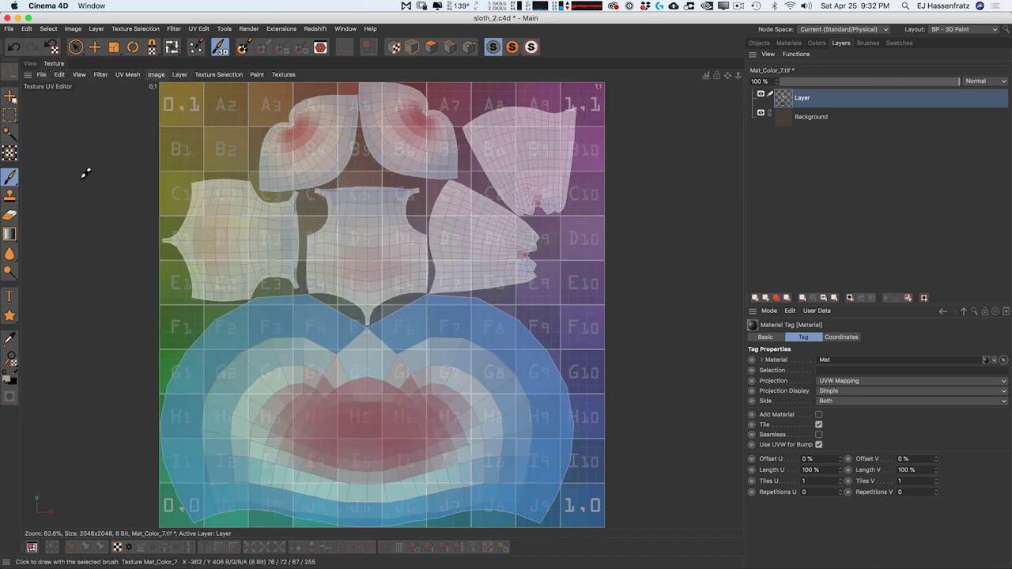
Step: Activate Live Selection and select all of the sloth's UV polygons
click(180, 75)
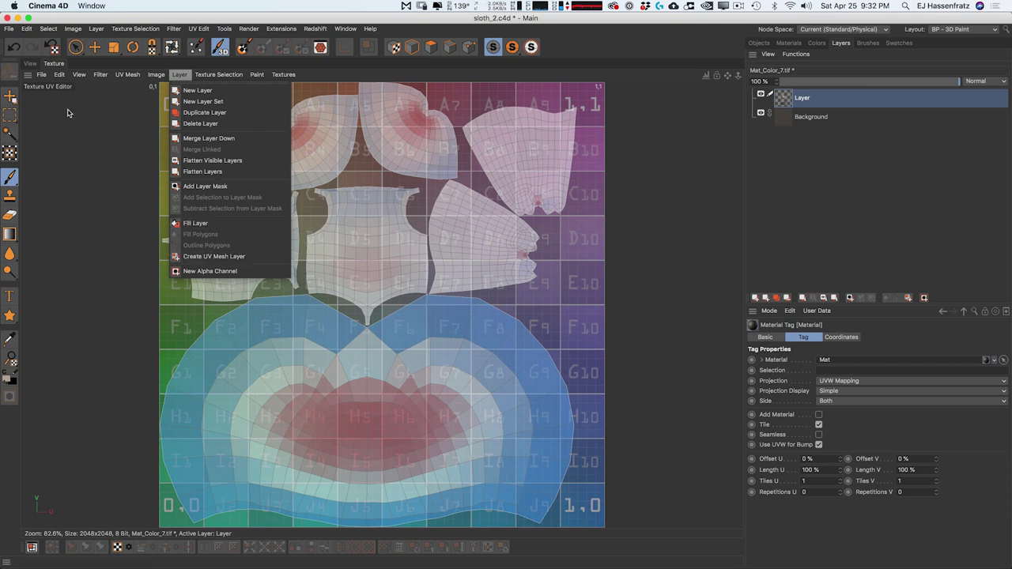
click(76, 48)
click(76, 47)
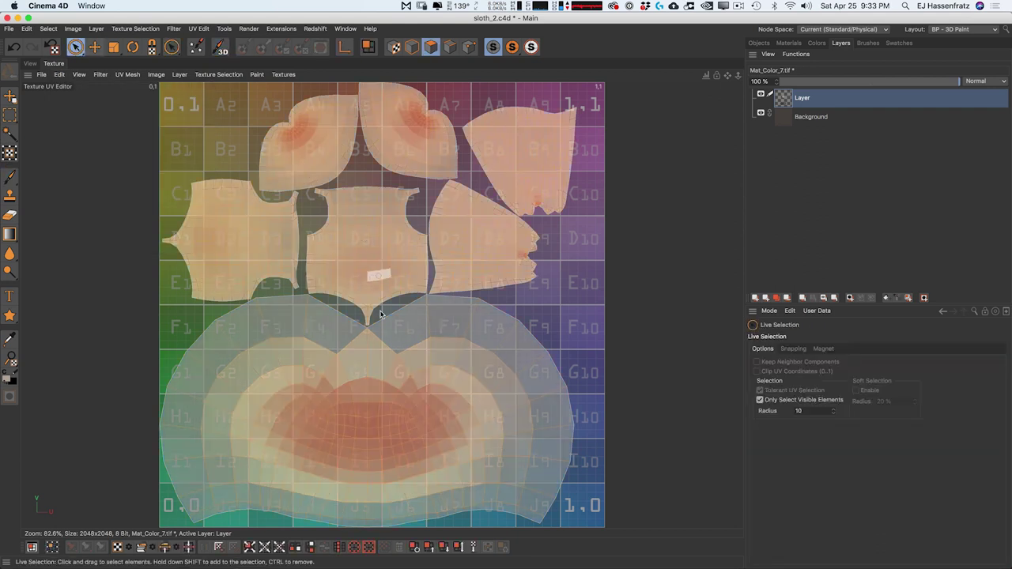
click(355, 367)
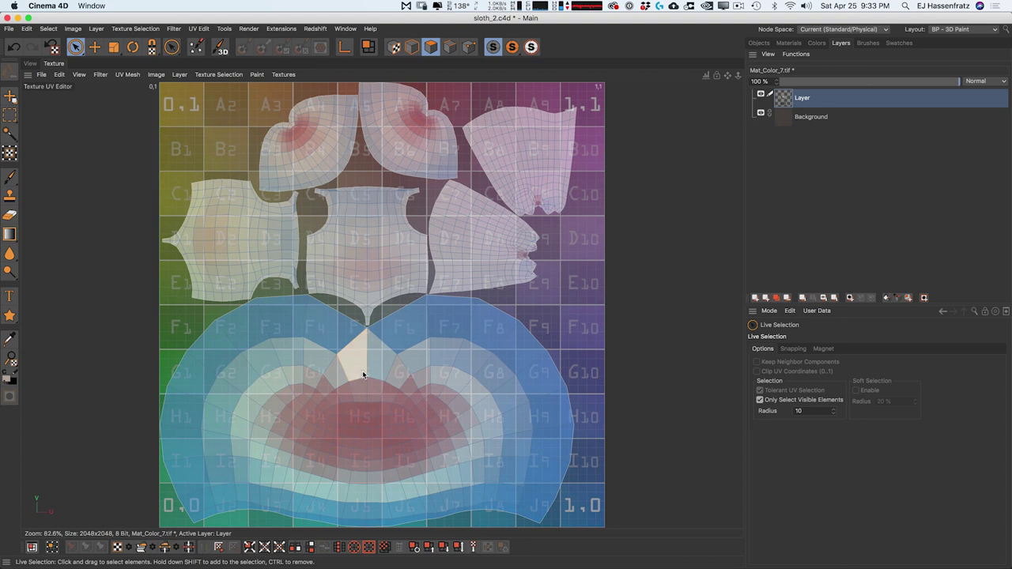
key(super+a)
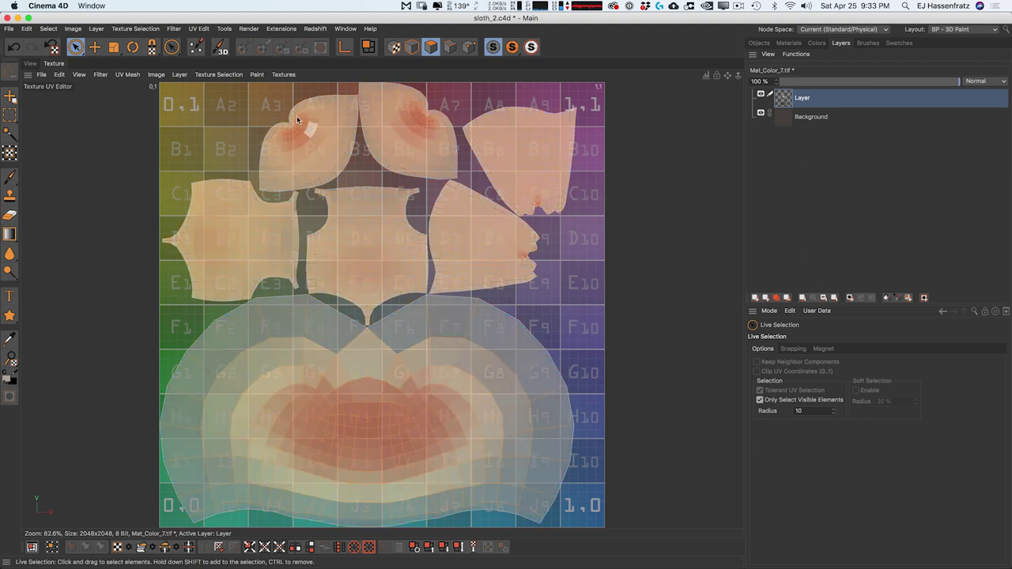
Step: Add a new texture layer above the painted one and apply Outline Polygons to the selected UV polygons
click(179, 75)
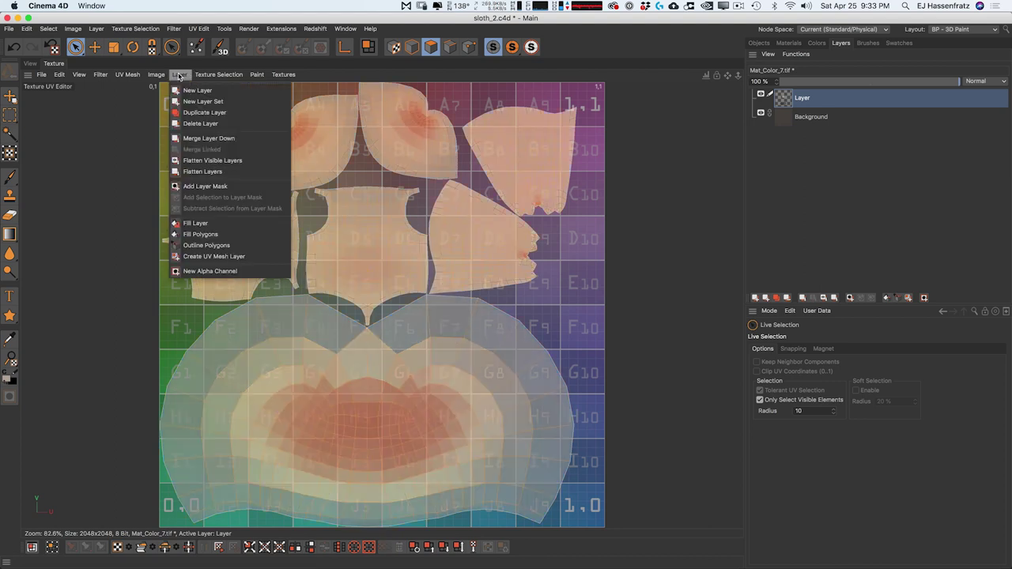
click(268, 245)
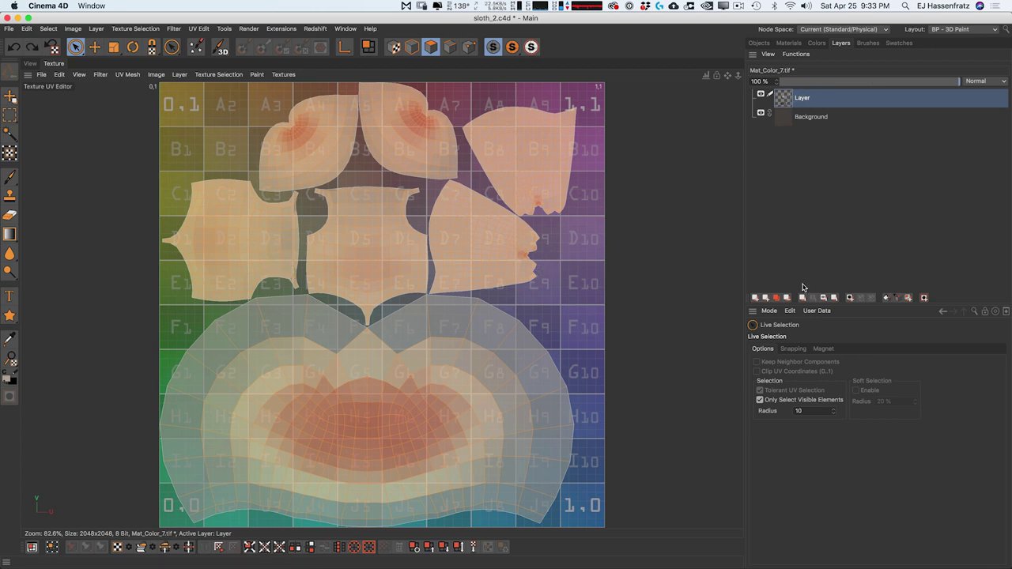
click(757, 298)
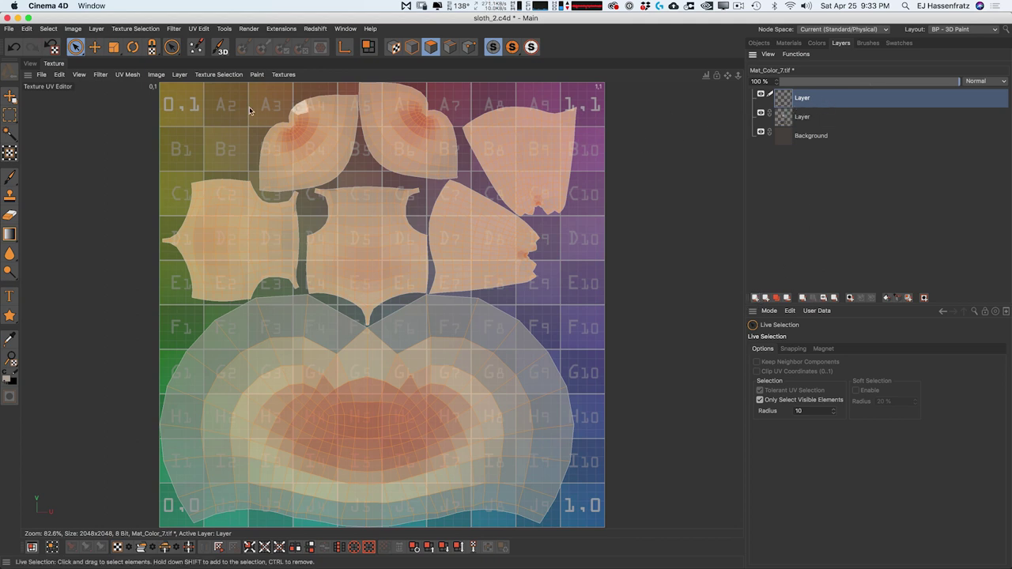
click(179, 74)
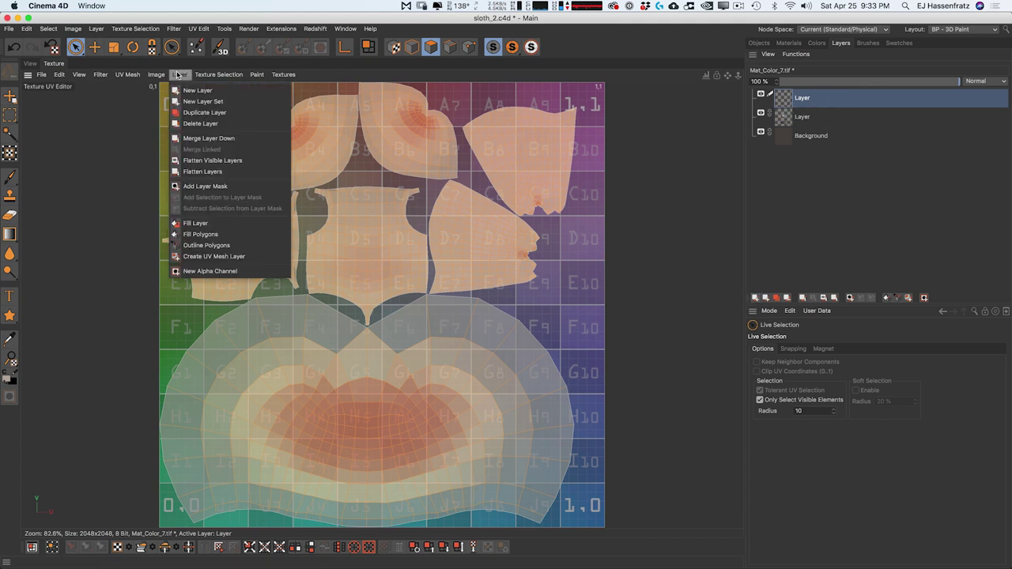
click(218, 244)
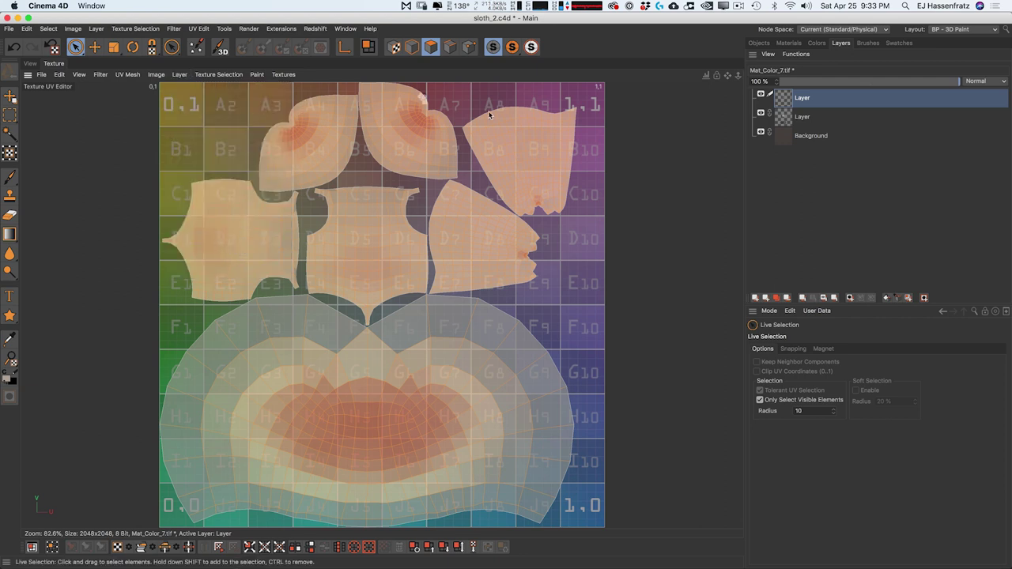
Step: Activate the Brush tool, bring up the texture's layers, and display the sloth with its polygon outlines in the 3D view
click(817, 44)
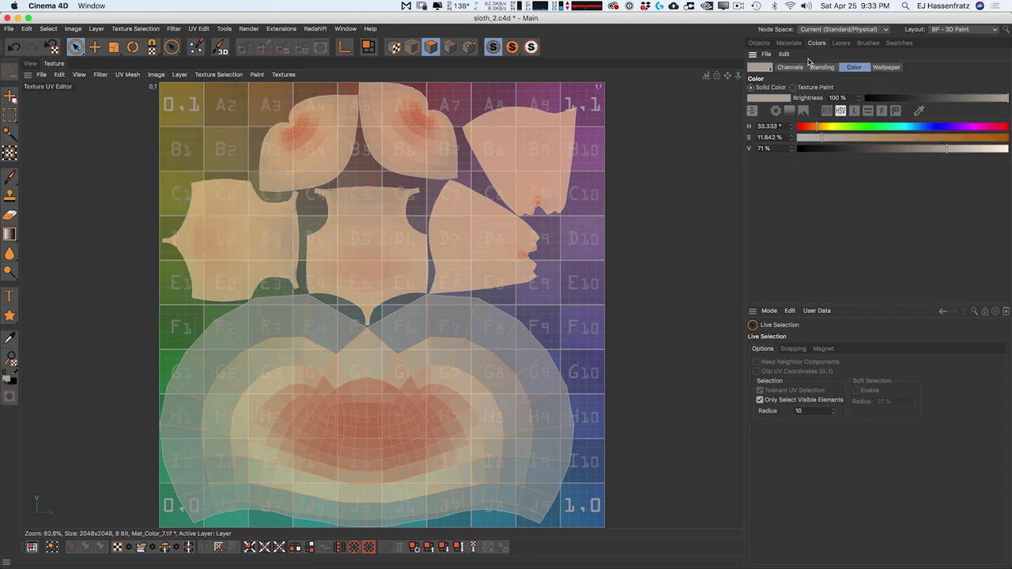
click(838, 44)
click(867, 44)
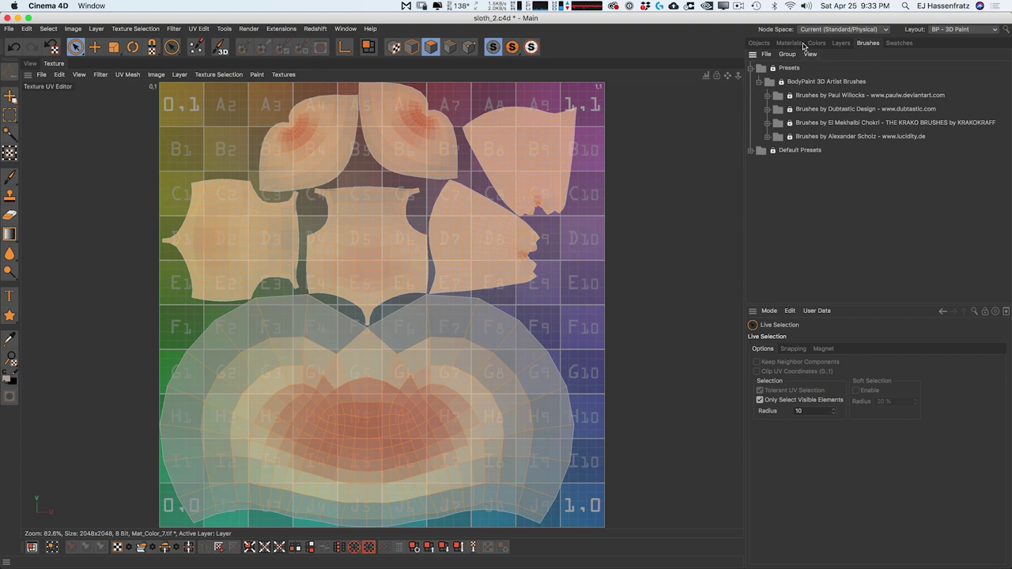
click(788, 43)
click(10, 175)
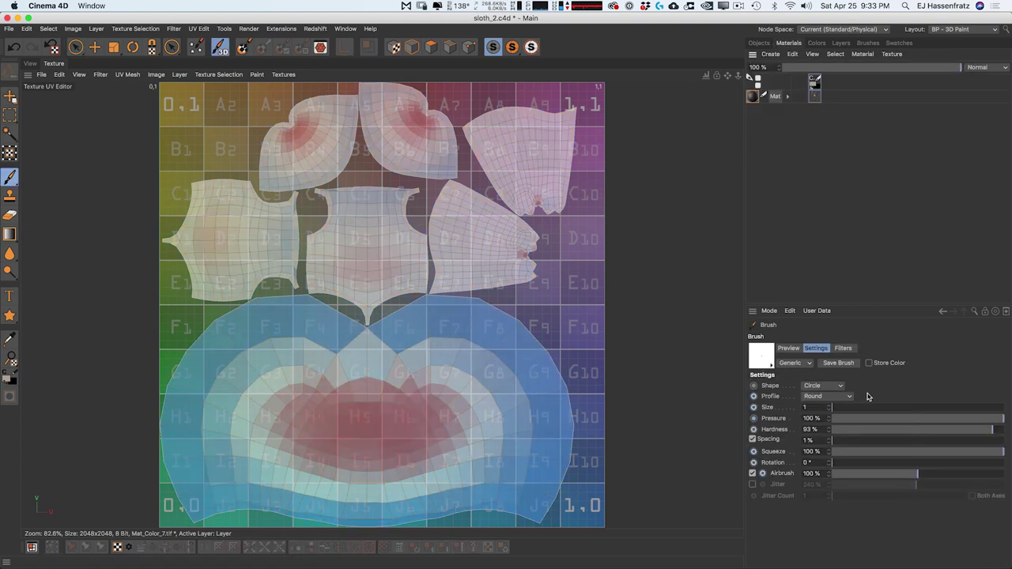
click(840, 43)
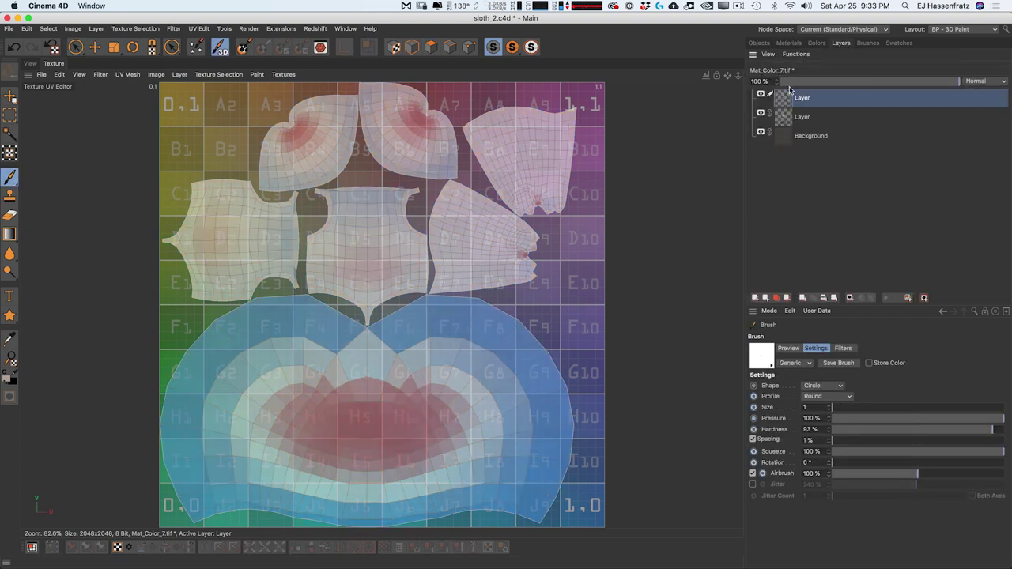
click(32, 64)
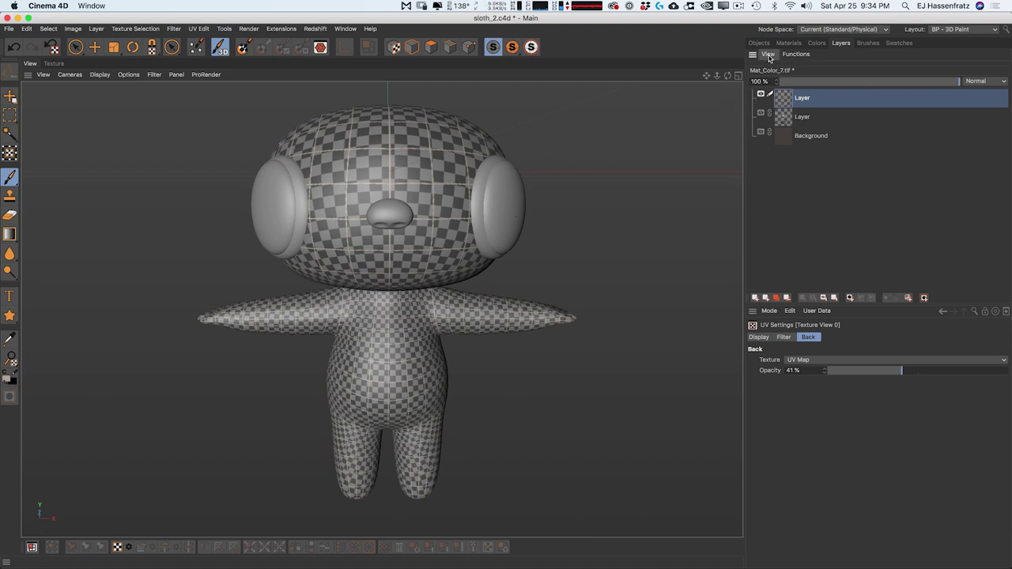
Step: Save the layered texture from the Texture view in PSD format under the name Sloth.psd
click(54, 63)
click(41, 75)
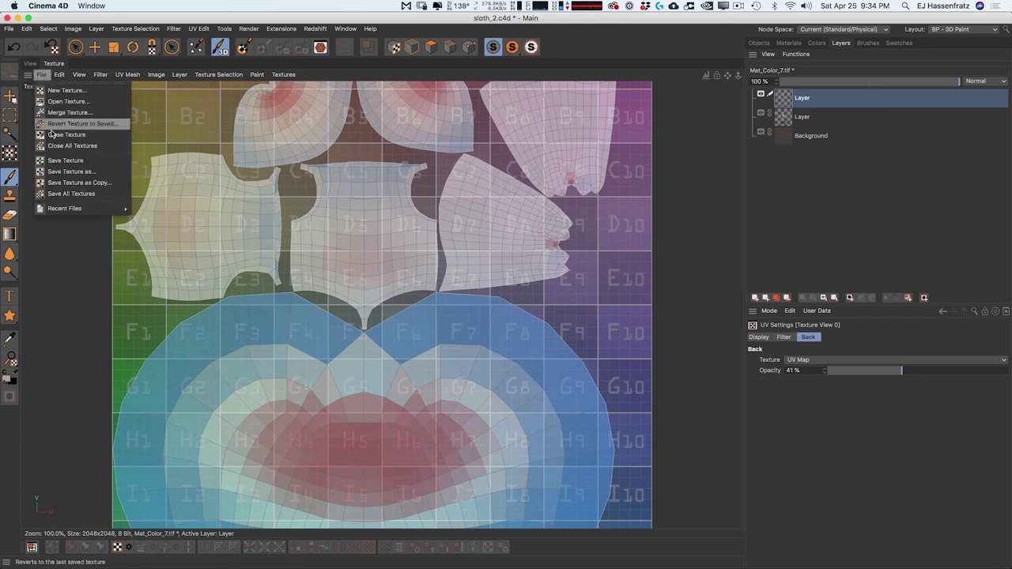
click(87, 176)
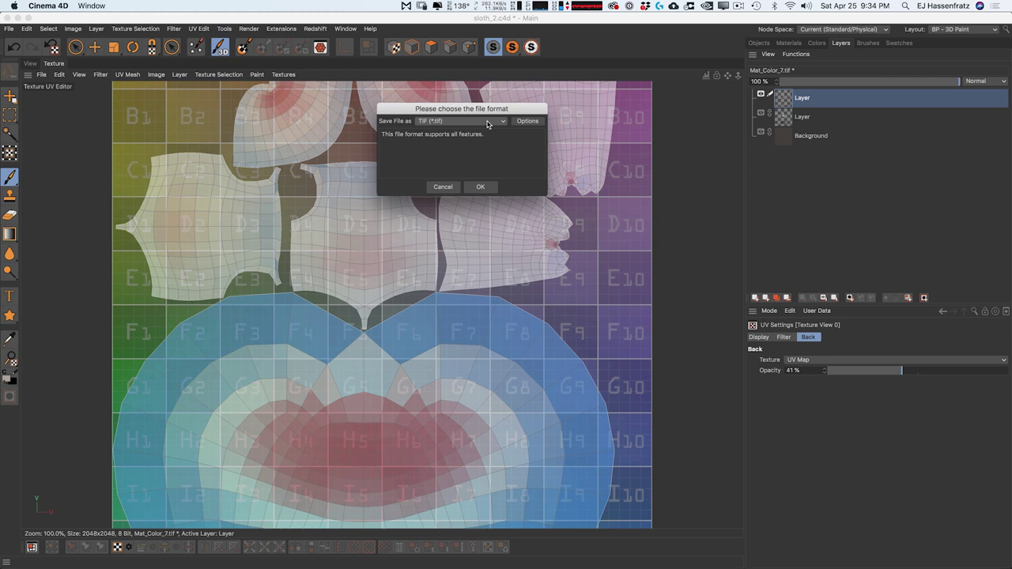
click(488, 123)
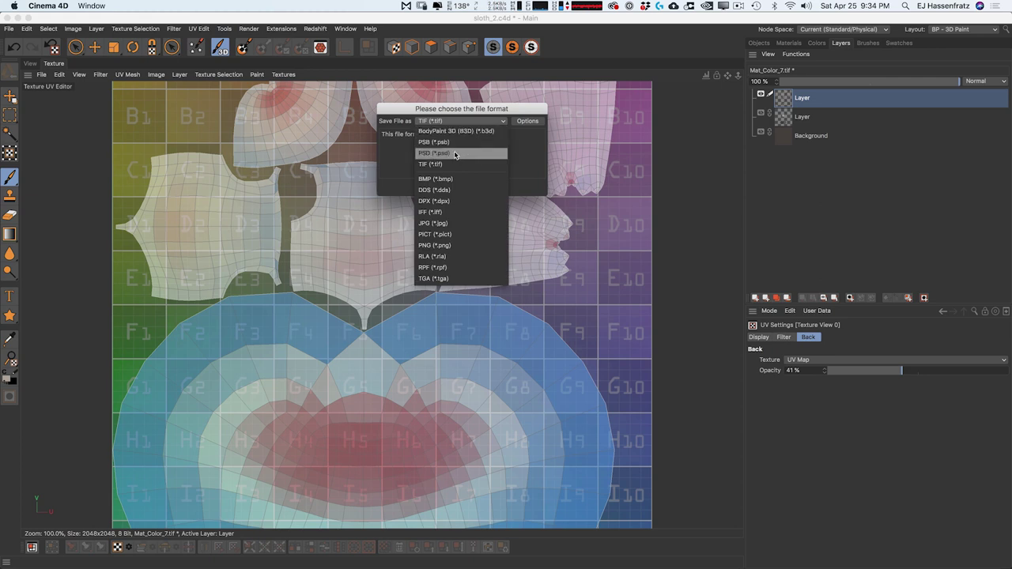
click(455, 154)
click(479, 187)
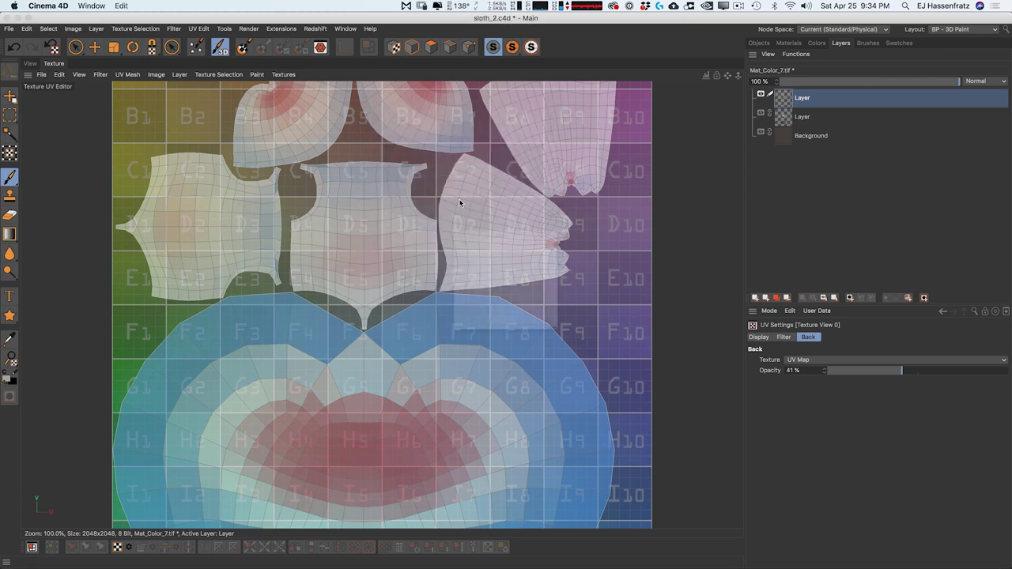
click(484, 50)
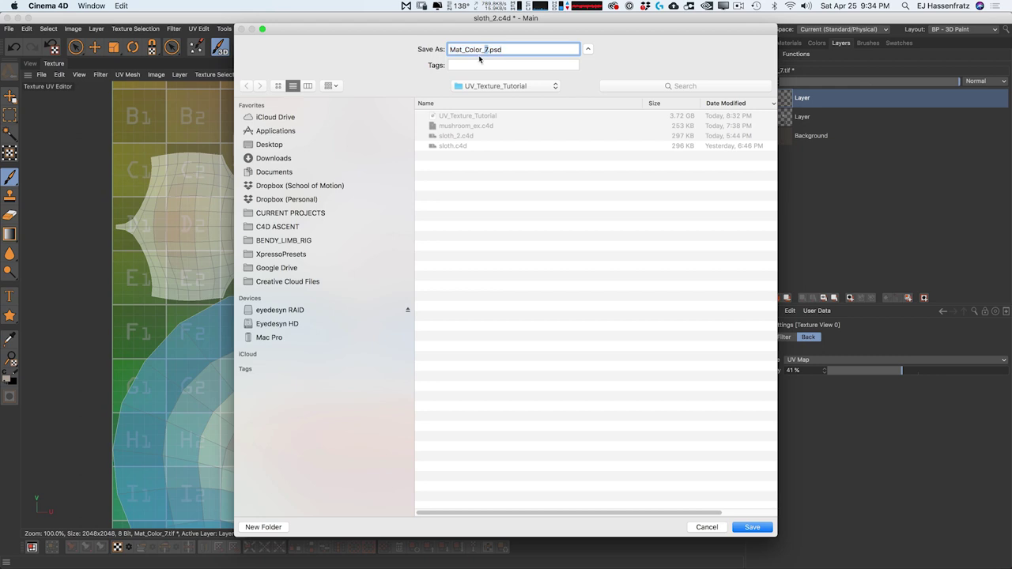
drag(486, 49, 424, 55)
text(Sloth)
key(Return)
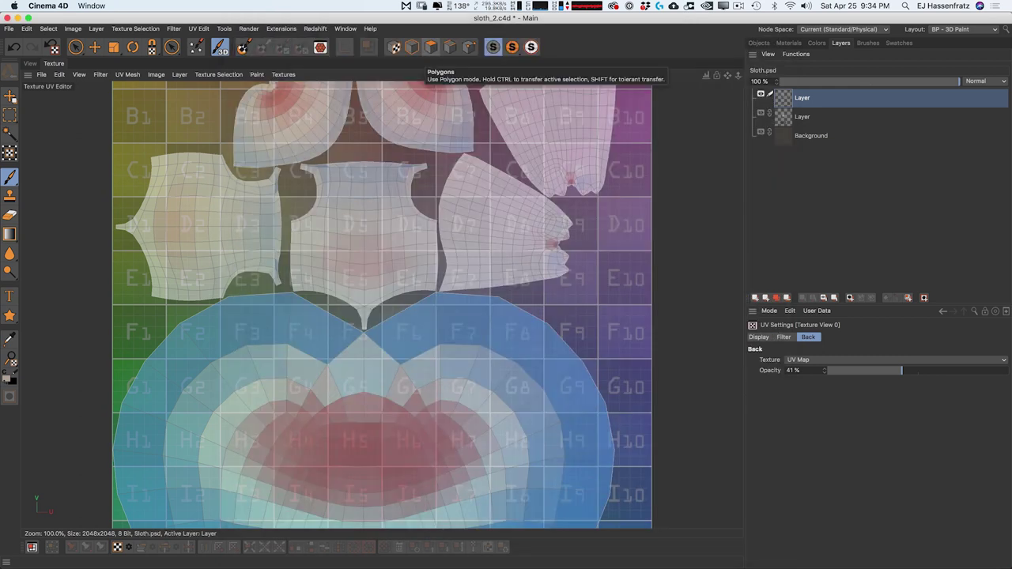
Step: Select the painted layer and toggle the outline, painted and Background layers one by one to compare them on the model
click(822, 117)
click(819, 136)
click(810, 119)
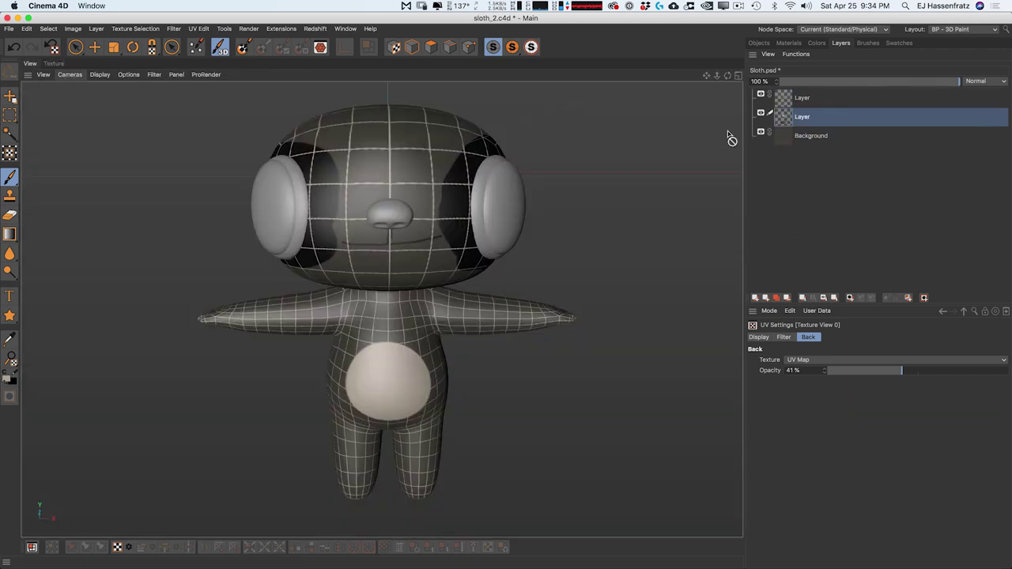
click(761, 113)
click(762, 113)
click(761, 113)
click(761, 113)
click(761, 113)
click(762, 94)
click(761, 94)
click(761, 94)
click(762, 94)
click(761, 131)
click(761, 131)
click(761, 131)
click(761, 131)
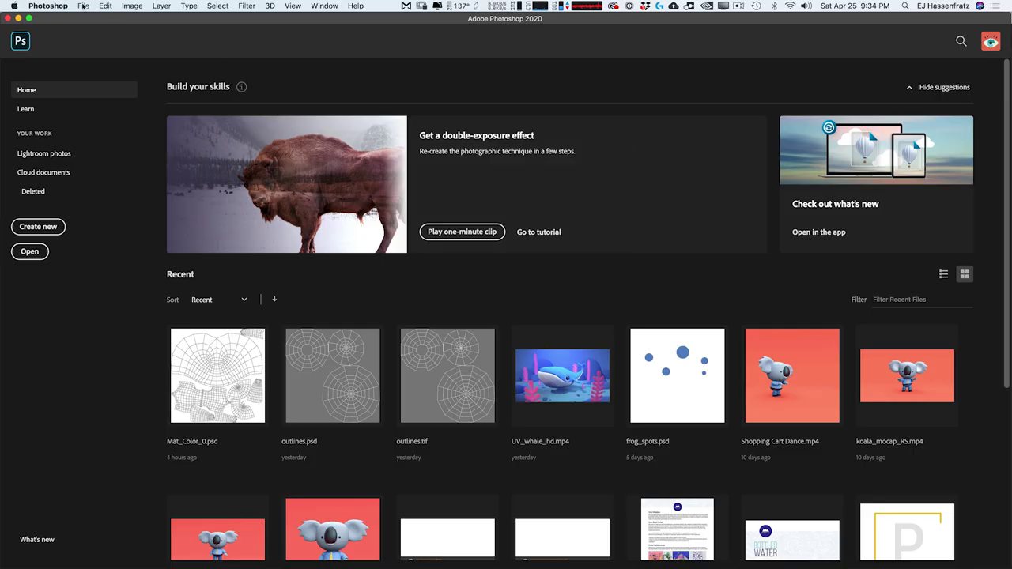
Step: Switch to Photoshop and open the Sloth.psd texture
click(83, 6)
click(98, 32)
click(423, 61)
double_click(425, 63)
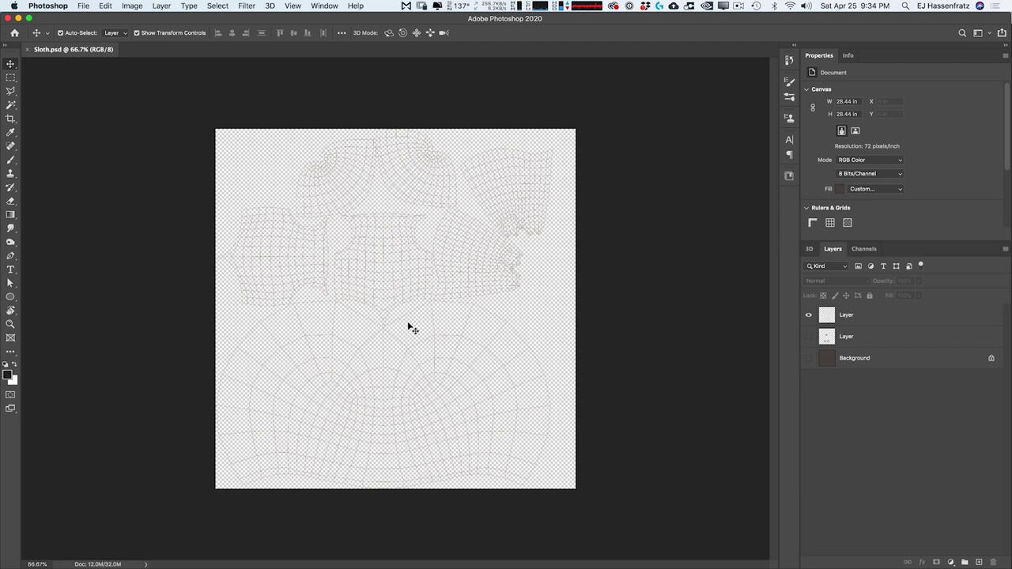
Step: Show the Background layer and the painted layer beneath the polygon outlines
click(808, 358)
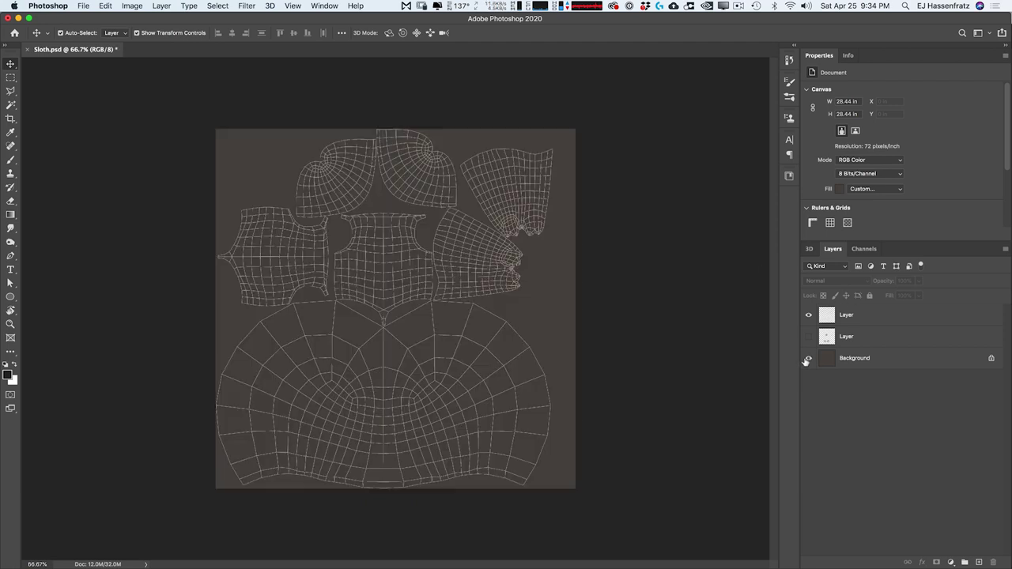
click(849, 320)
click(808, 316)
click(807, 317)
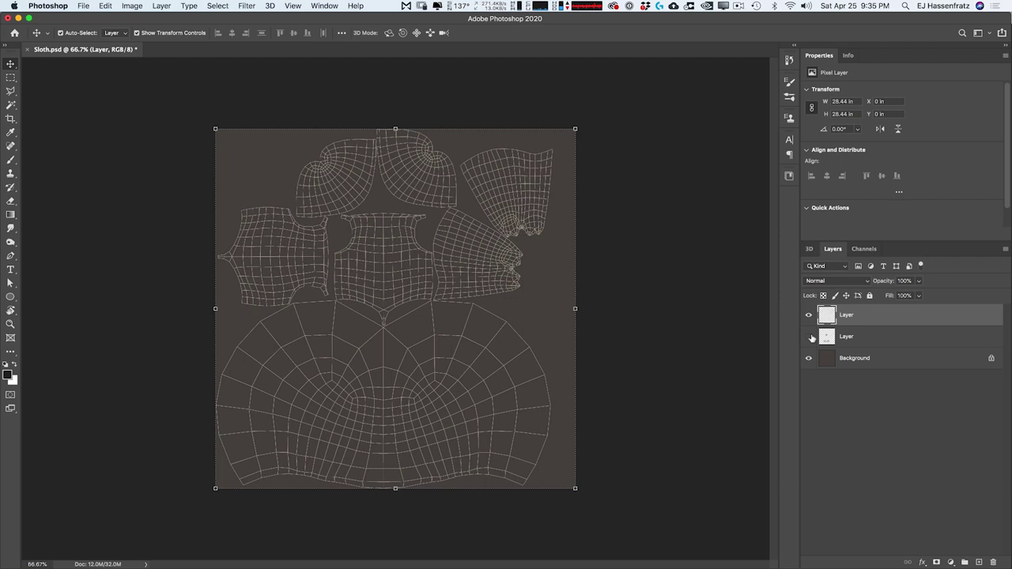
click(809, 337)
Step: Select the painted layer containing the eye patches and mouth, with the face area of the UV map in close view
key(super+plus)
key(super+plus)
key(super+plus)
drag(446, 381, 443, 185)
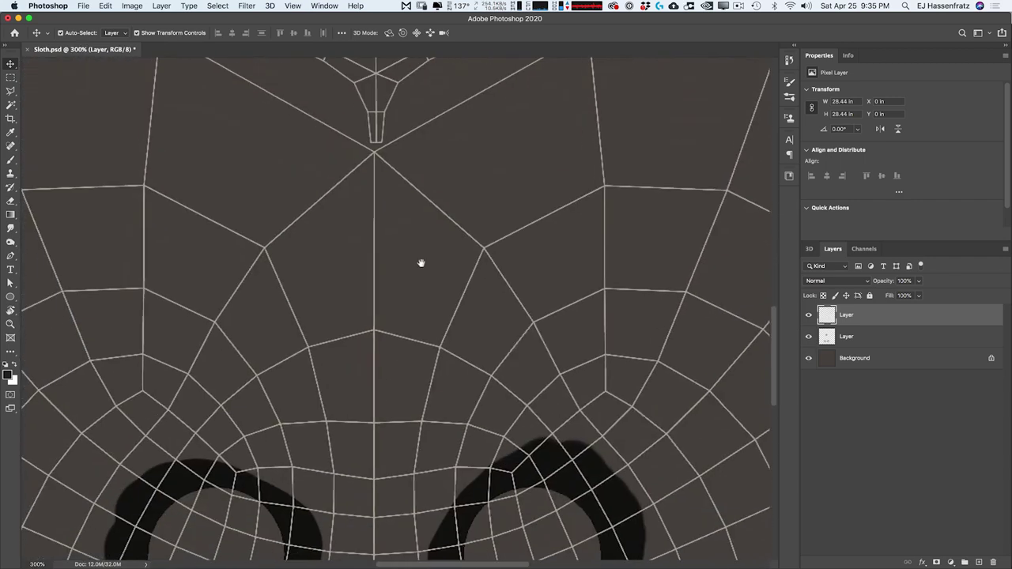
drag(434, 322, 415, 226)
mouse_move(403, 442)
mouse_down()
mouse_move(381, 271)
mouse_move(494, 269)
mouse_up()
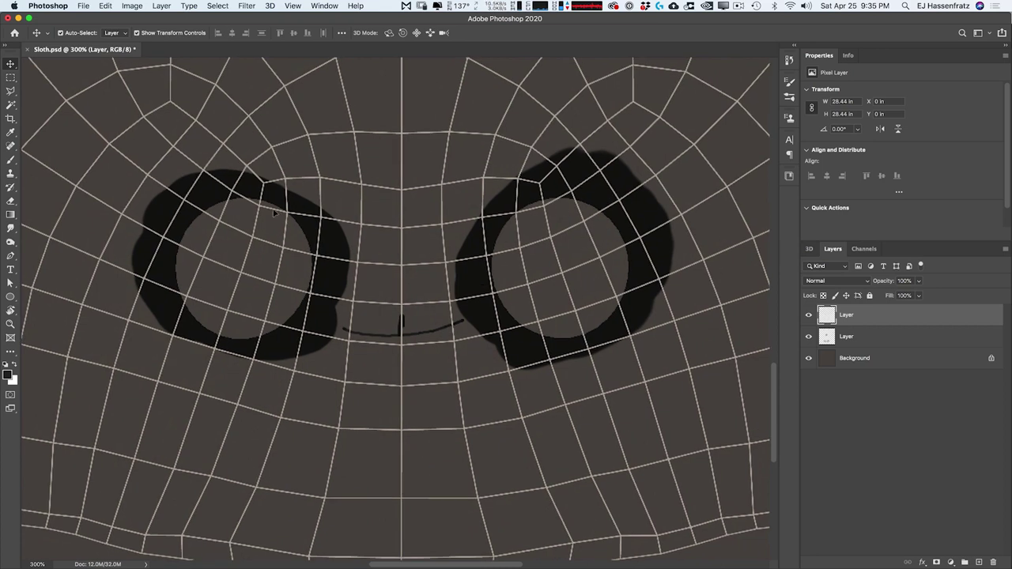
click(855, 337)
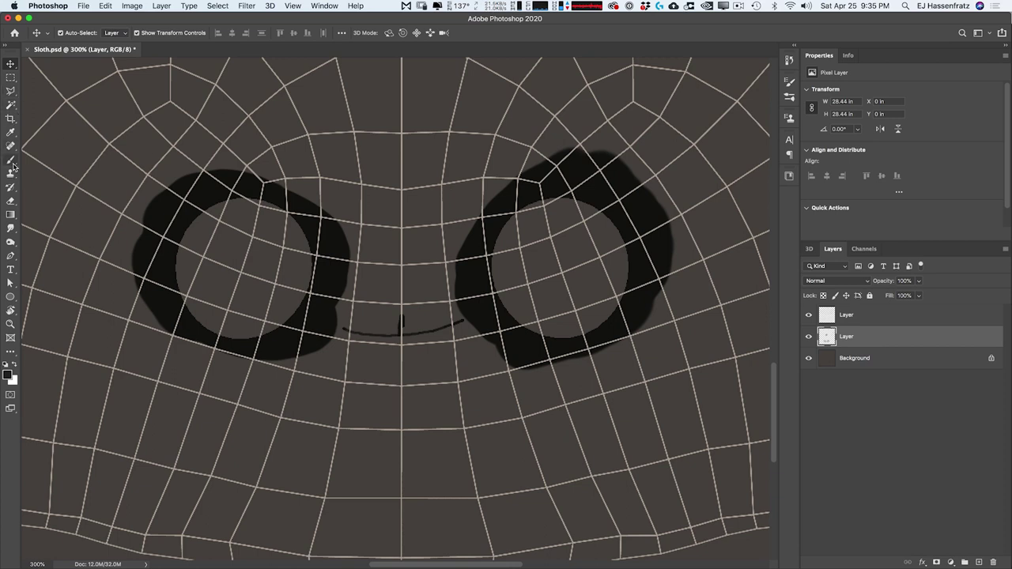
Step: Undo a test stroke, adjust the brush opacity, and paint dark strokes over both eye patches and the mouth
key(b)
drag(224, 206, 188, 245)
key(super+z)
click(242, 32)
drag(242, 32, 284, 49)
click(282, 24)
mouse_move(250, 190)
mouse_down()
mouse_move(179, 196)
mouse_move(140, 269)
mouse_move(185, 330)
mouse_move(279, 348)
mouse_move(330, 314)
mouse_move(330, 225)
mouse_move(340, 285)
mouse_move(323, 348)
mouse_move(261, 192)
mouse_move(274, 188)
mouse_move(178, 175)
mouse_move(141, 264)
mouse_move(201, 334)
mouse_move(280, 342)
mouse_move(270, 348)
mouse_move(338, 258)
mouse_move(220, 181)
mouse_move(277, 308)
mouse_move(237, 213)
mouse_move(221, 237)
mouse_move(299, 315)
mouse_up()
mouse_move(550, 266)
mouse_down()
mouse_move(489, 290)
mouse_move(533, 189)
mouse_move(648, 190)
mouse_move(553, 347)
mouse_move(522, 237)
mouse_move(553, 316)
mouse_move(548, 255)
mouse_move(580, 300)
mouse_up()
mouse_move(353, 335)
mouse_down()
mouse_move(447, 326)
mouse_move(402, 318)
mouse_move(412, 338)
mouse_up()
Step: Set the brush opacity to 20% and scribble faint dark strokes over the belly circle and the other body UV islands
key(2)
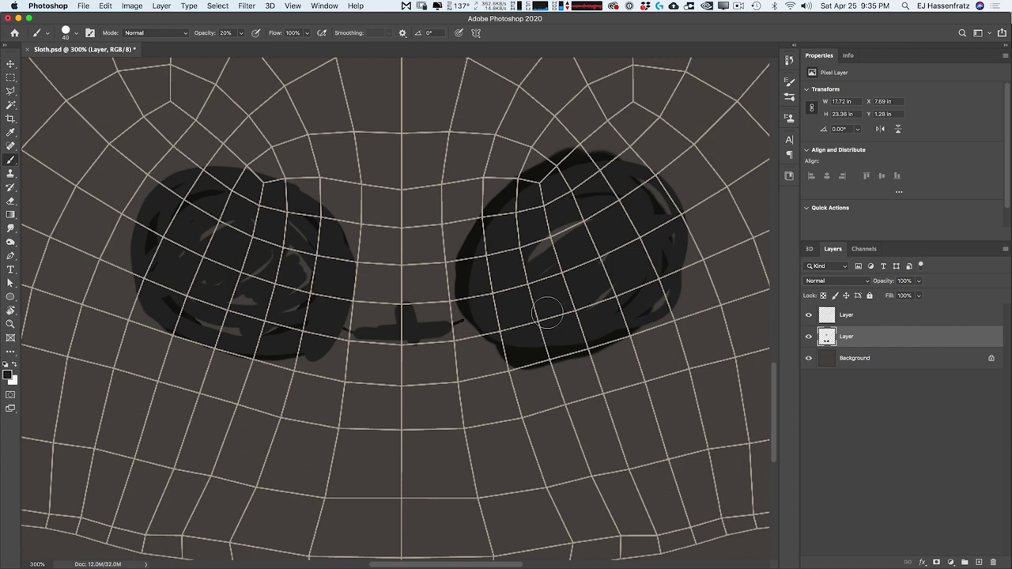
key(super+minus)
key(super+minus)
key(super+minus)
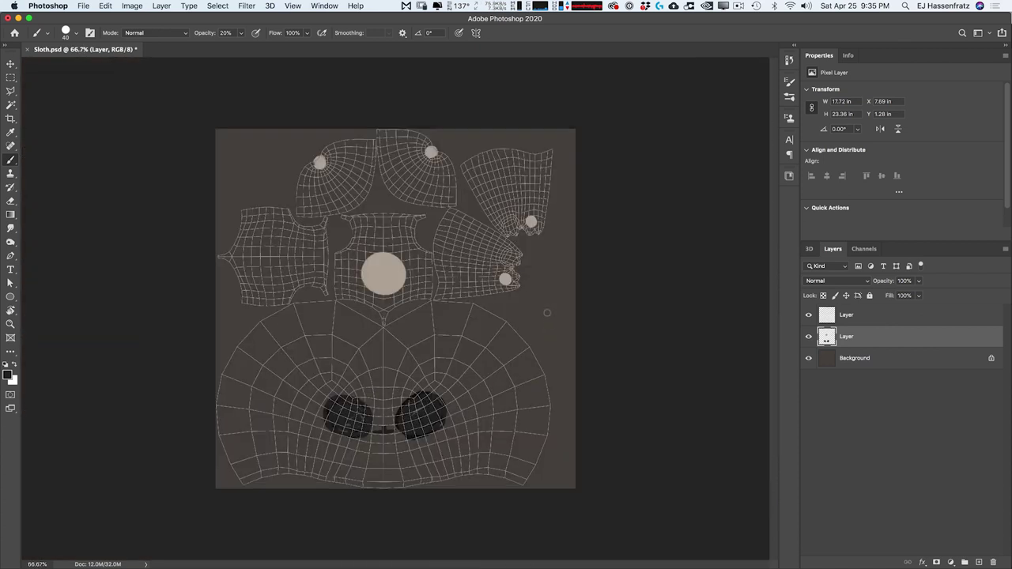
mouse_move(371, 265)
mouse_down()
mouse_move(386, 282)
mouse_move(399, 259)
mouse_up()
drag(264, 268, 242, 268)
Step: Hide the polygon outline layer, check the paint with the Background off and on, and save the PSD file
click(807, 314)
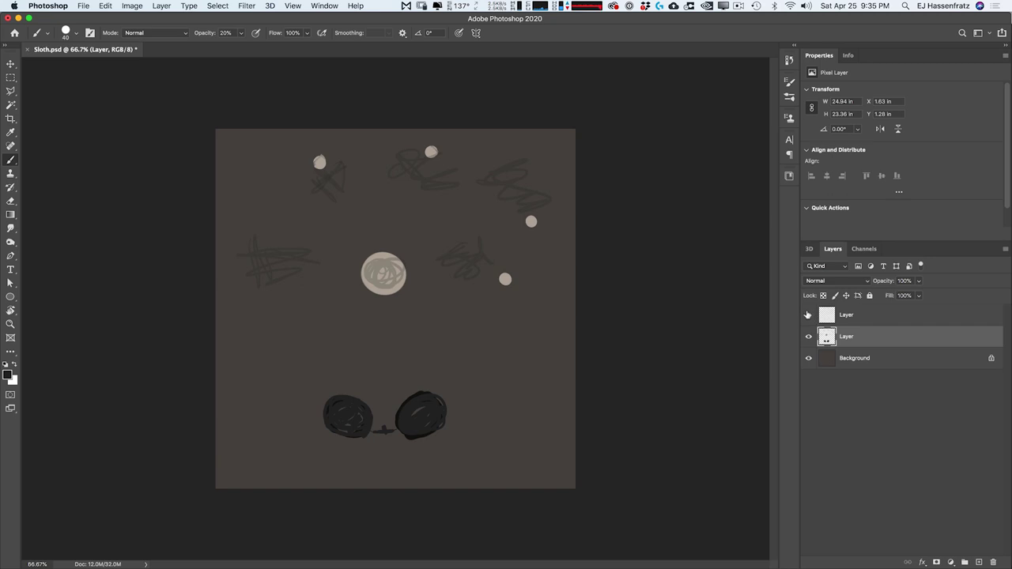
click(808, 359)
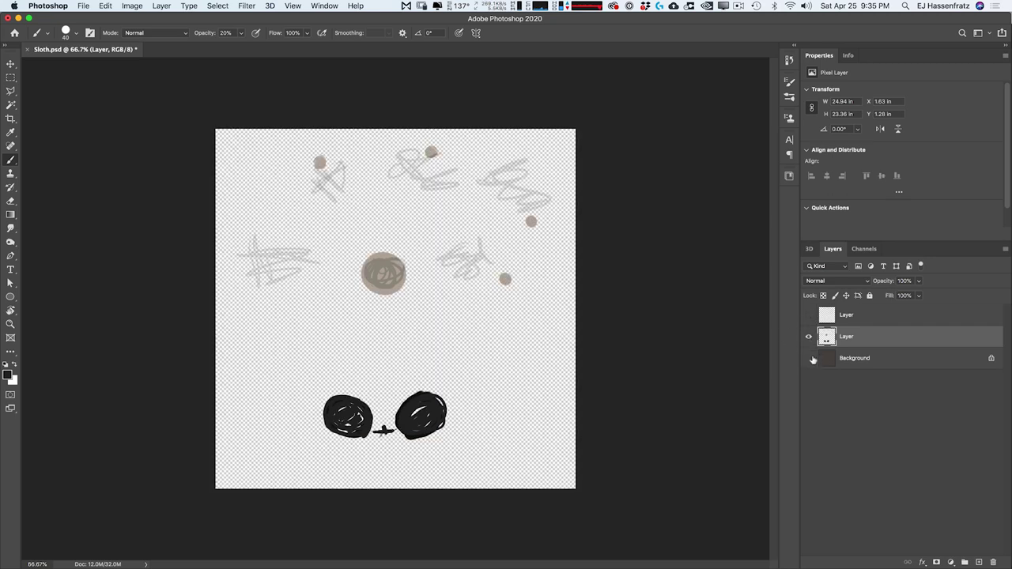
click(808, 358)
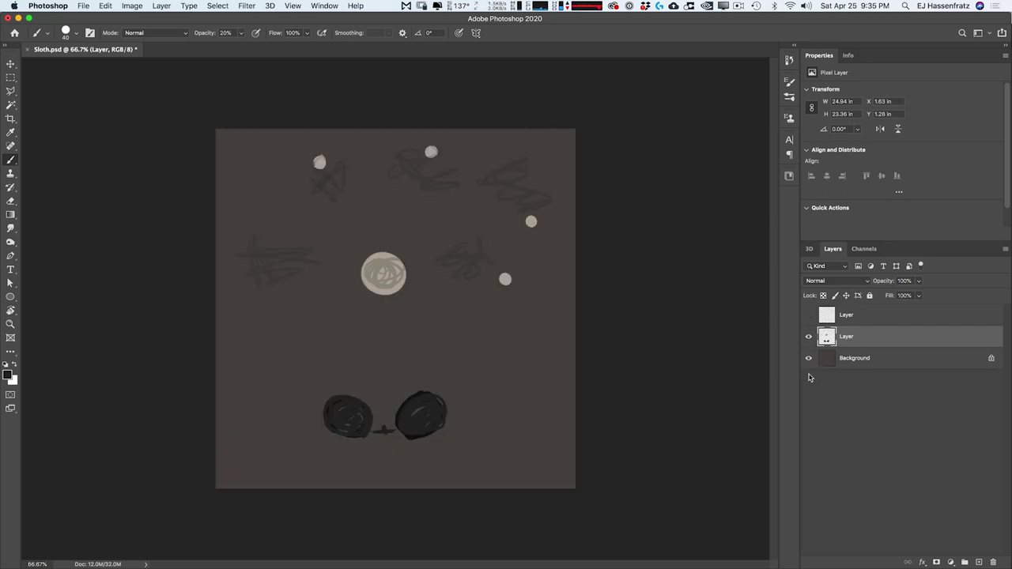
key(super+s)
Step: Switch back to Cinema 4D, select the Sloth's material tag, and change to the Standard layout
click(492, 563)
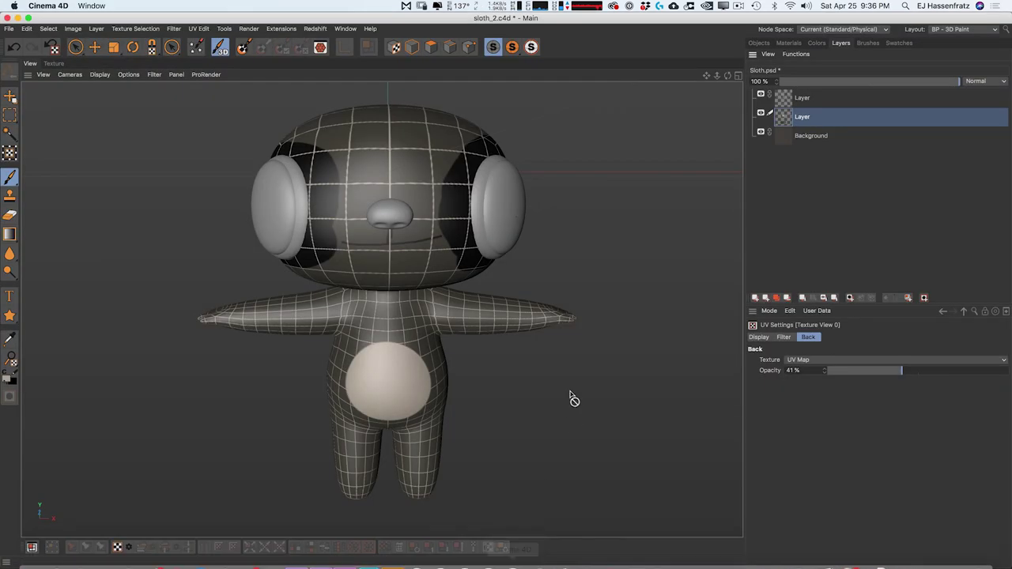
click(758, 43)
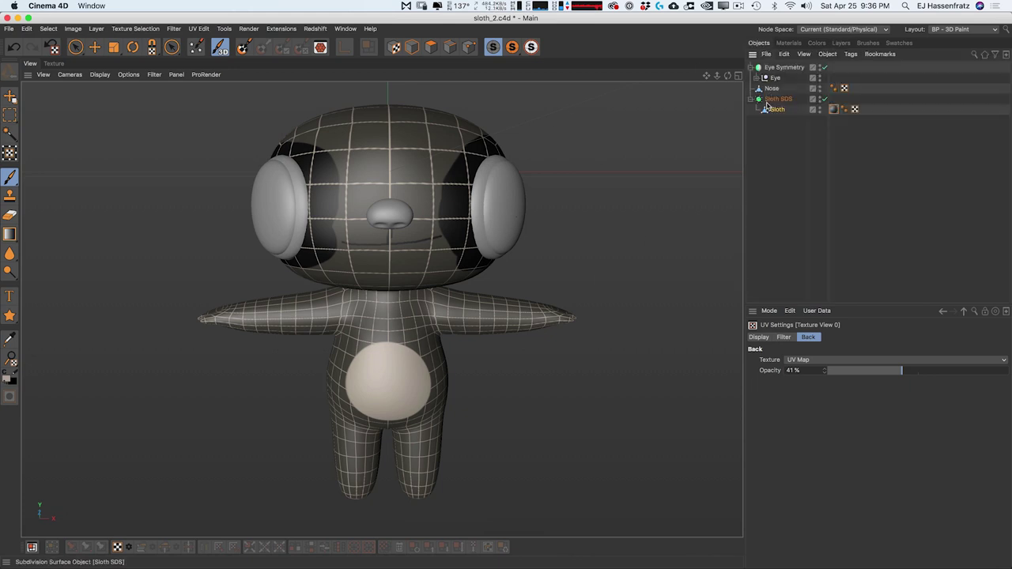
click(832, 108)
click(966, 29)
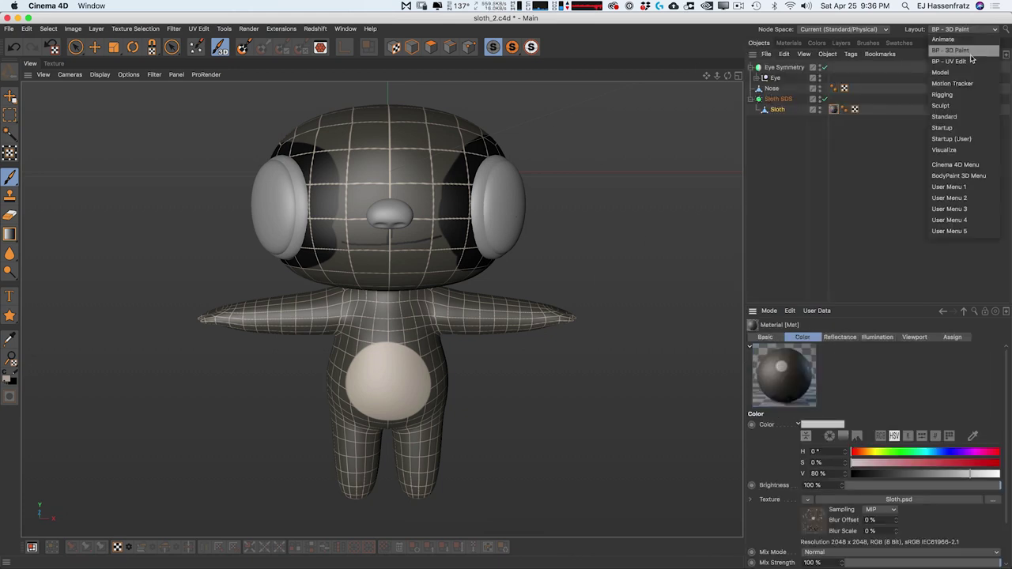
click(972, 116)
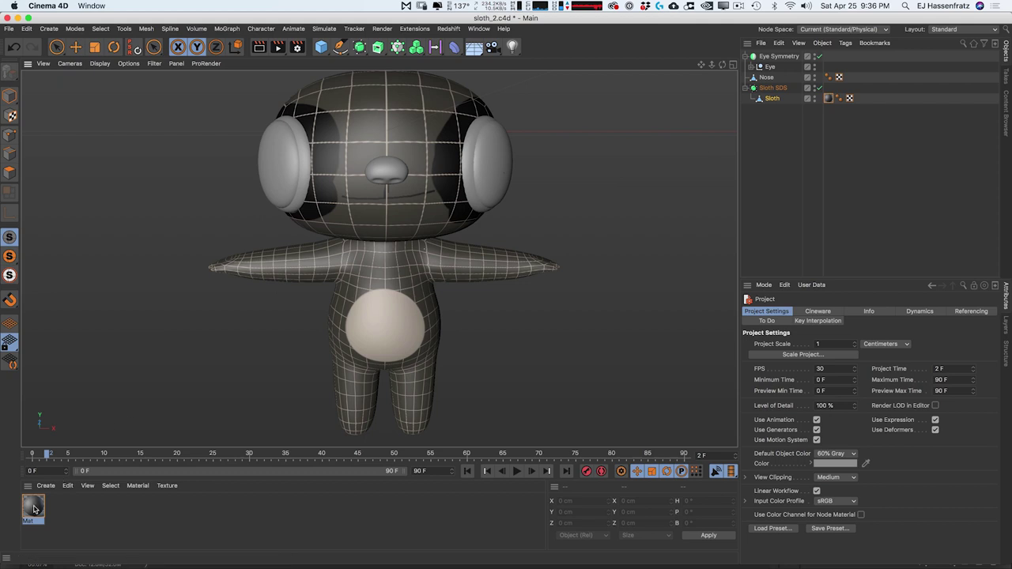
Step: Open the Sloth.psd color texture of material Mat in the Material Editor and reload it from its saved version
double_click(33, 506)
click(192, 189)
drag(376, 75, 819, 120)
click(846, 230)
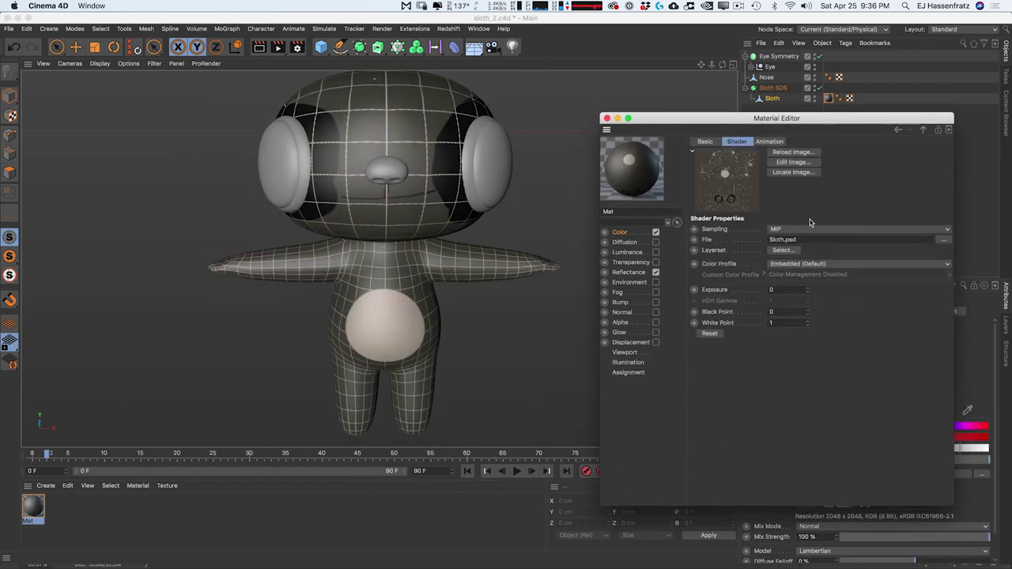
click(793, 152)
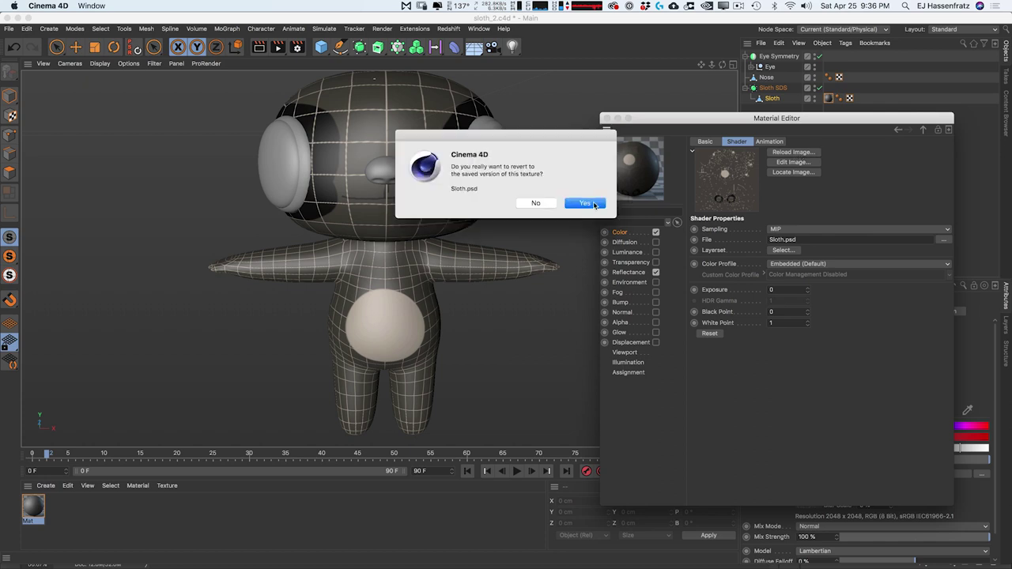
click(593, 204)
Step: Examine the reloaded paint on the sloth's face, arms, belly and legs from several angles
alt+drag(420, 209, 384, 266)
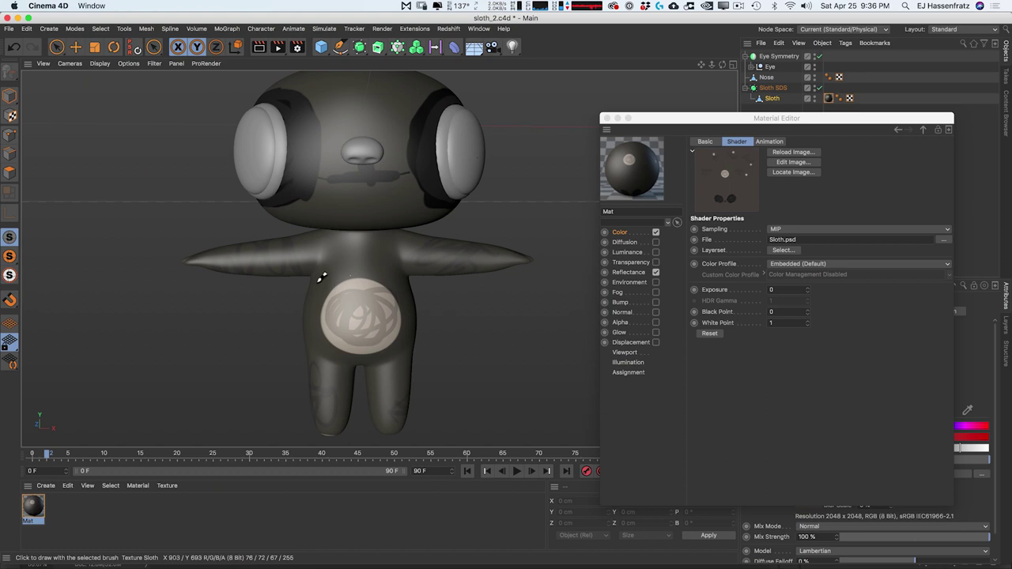
alt+drag(352, 142, 388, 218)
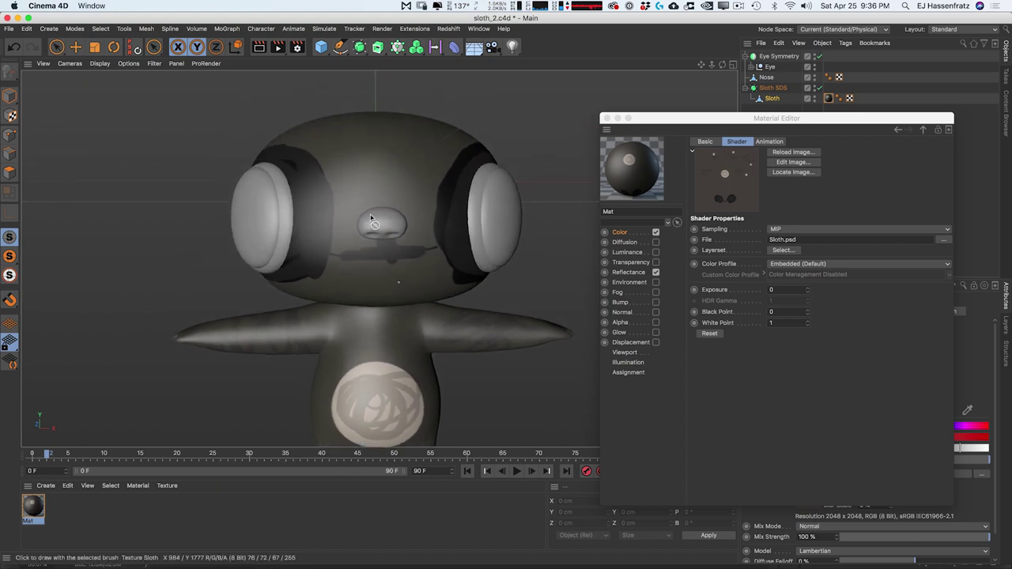
alt+drag(315, 199, 385, 192)
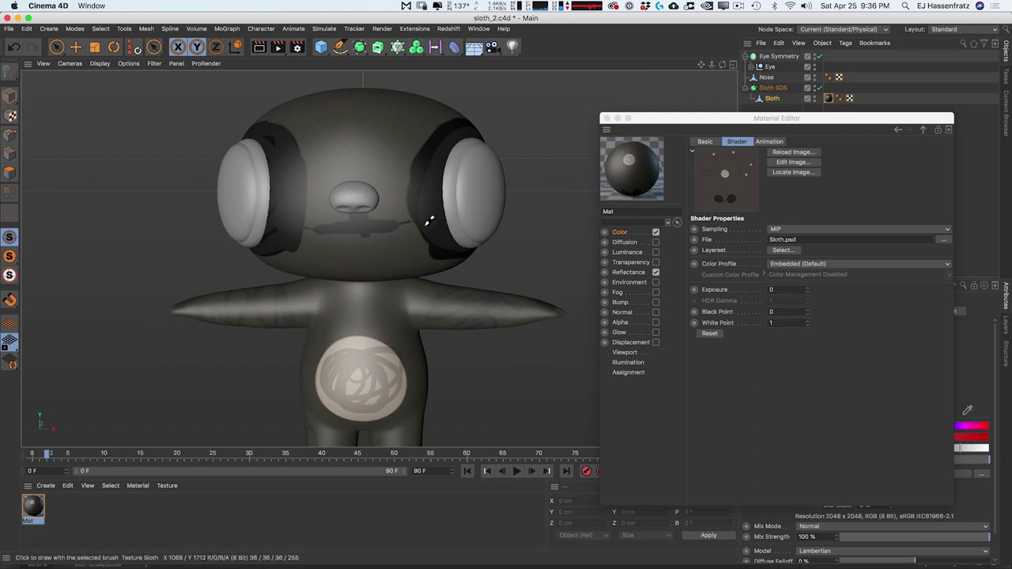
alt+right_drag(386, 226, 366, 248)
alt+middle_drag(358, 280, 349, 252)
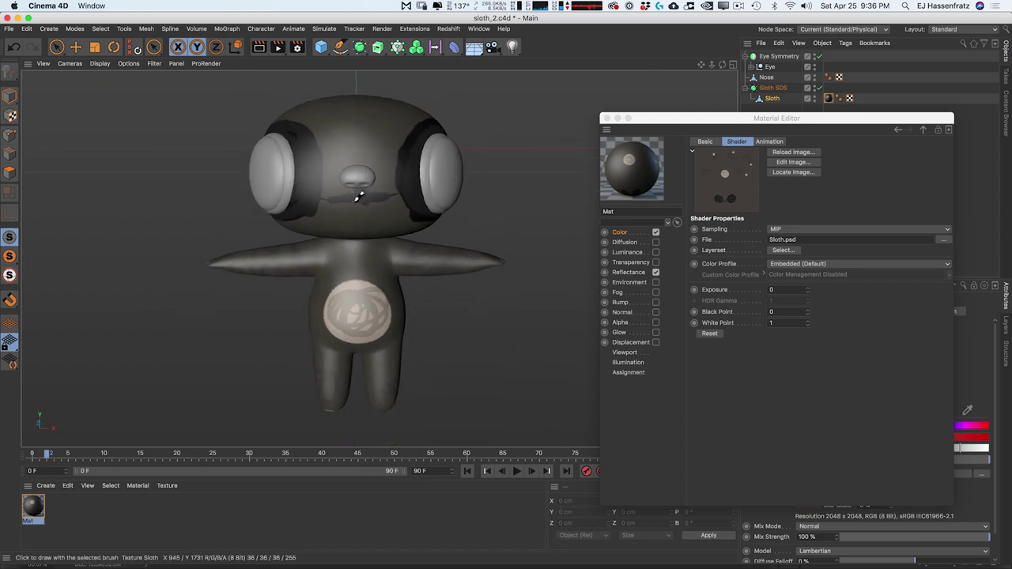
Step: Switch to the BP - UV Edit layout and frame the full Sloth UV map and the whole sloth model
click(986, 31)
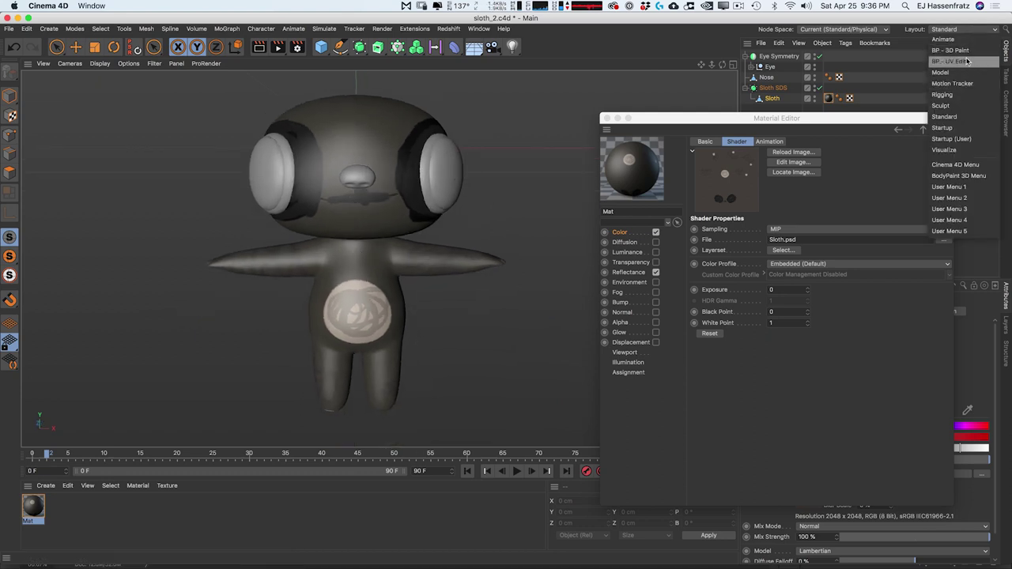
click(953, 61)
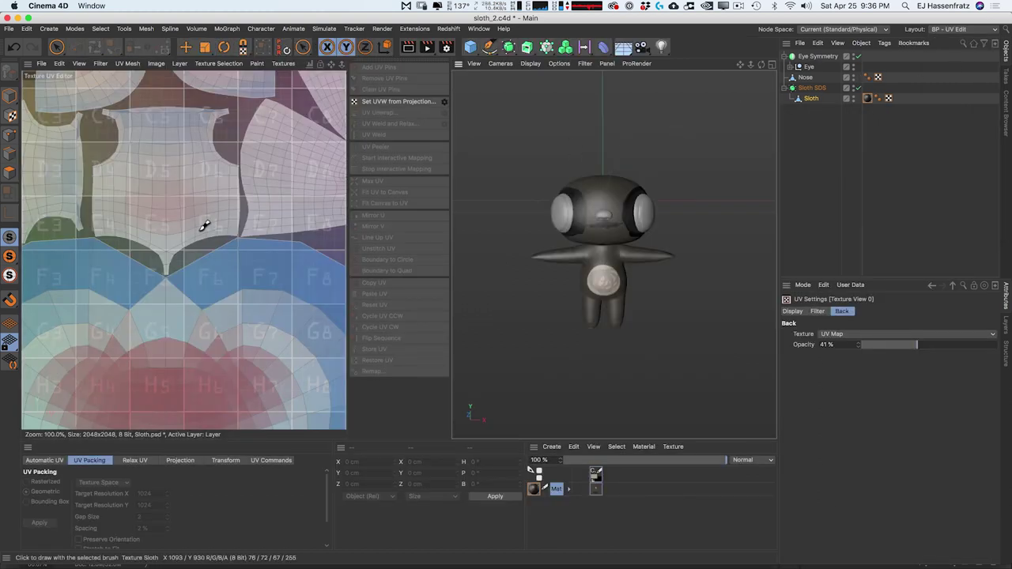
scroll(207, 232, down, 1)
scroll(207, 232, down, 3)
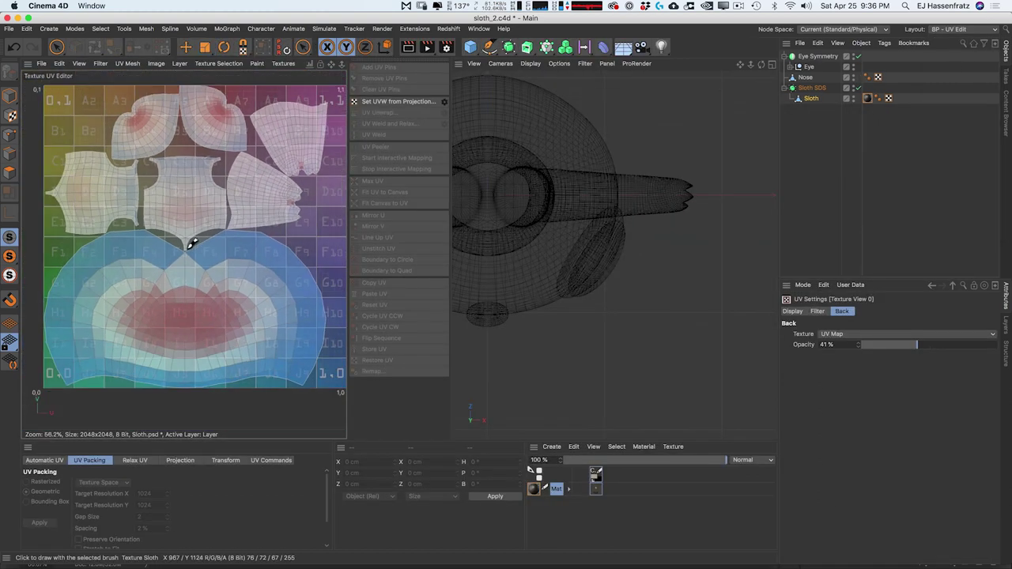
scroll(610, 194, up, 3)
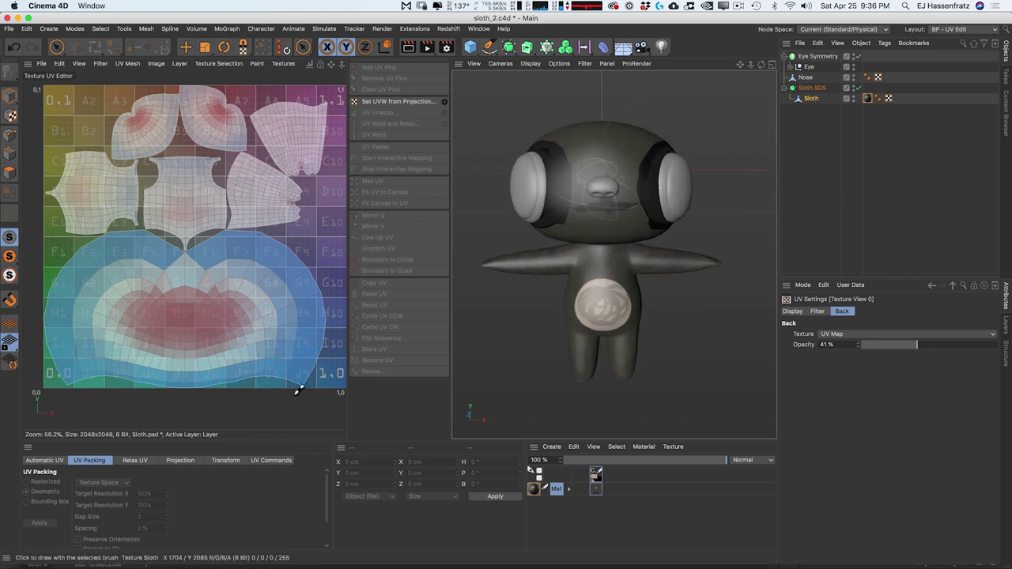
Step: Create a new material with a Checkerboard shader as its color texture and apply it to the Sloth in place of Mat
double_click(541, 511)
double_click(533, 494)
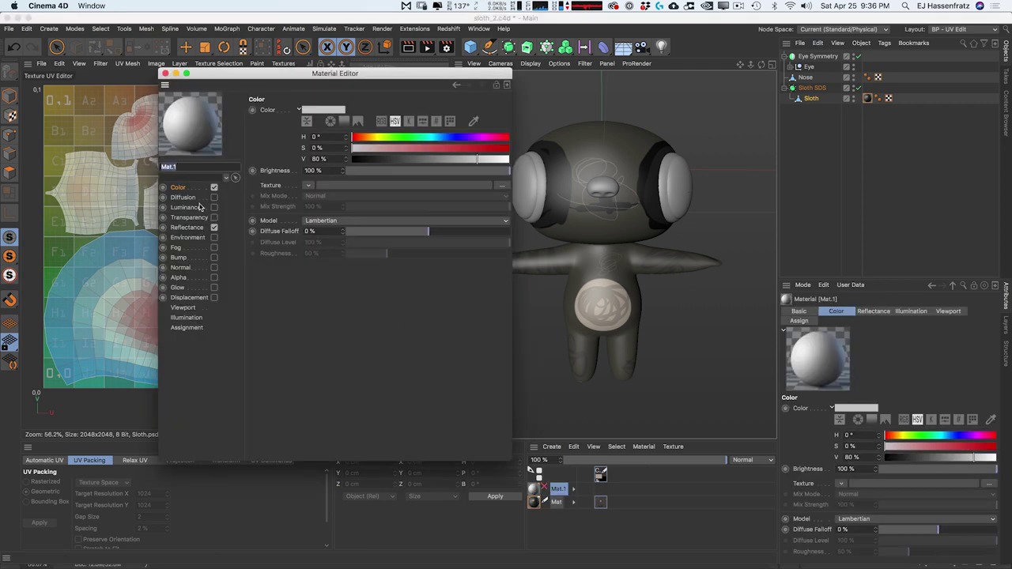
click(307, 185)
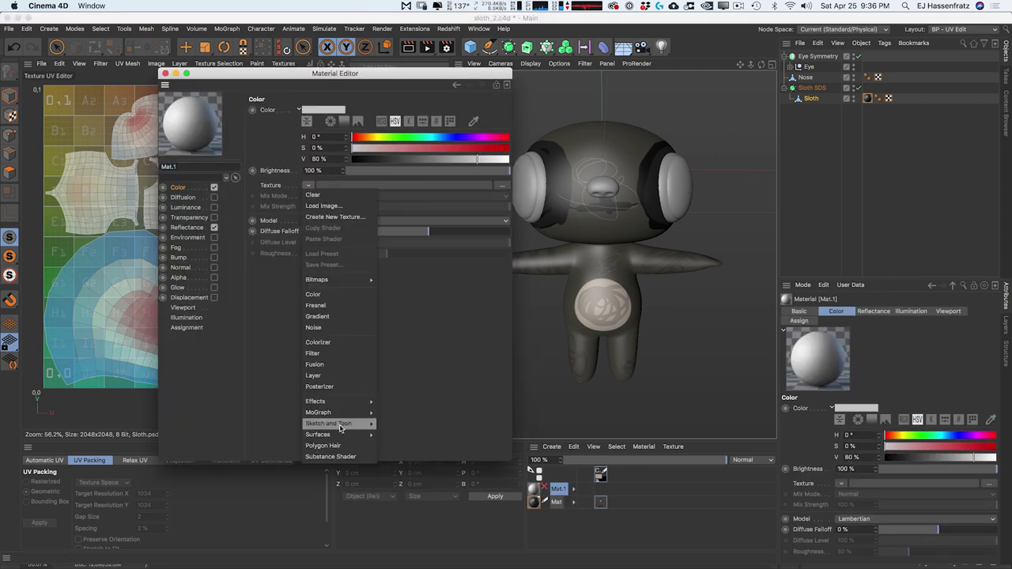
mouse_move(334, 436)
click(397, 318)
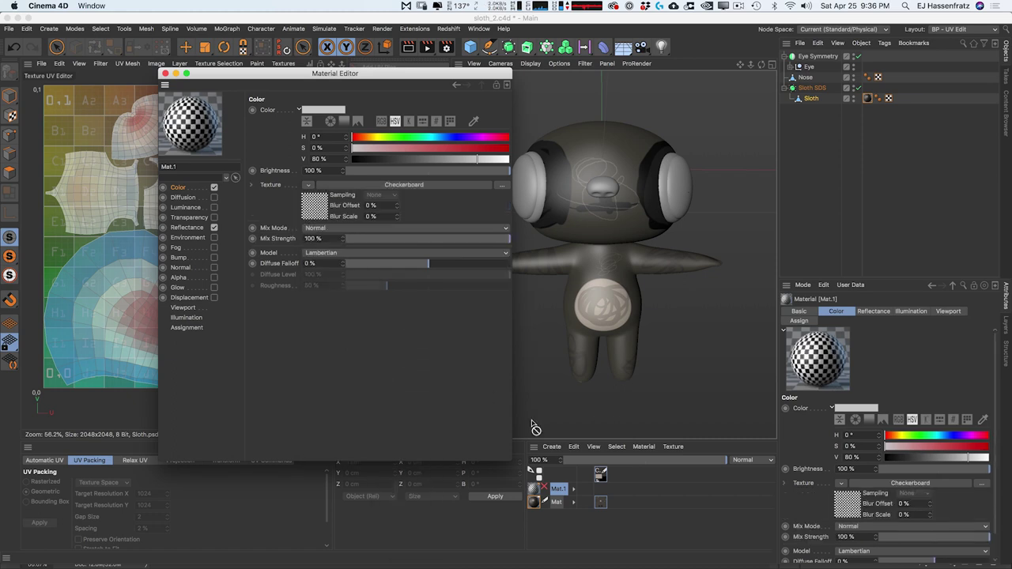
drag(539, 495, 870, 101)
Step: Select one leg's whole UV island in Polygons mode, try transforming it in the Texture UV Editor, and undo the change
click(633, 207)
alt+drag(633, 207, 527, 192)
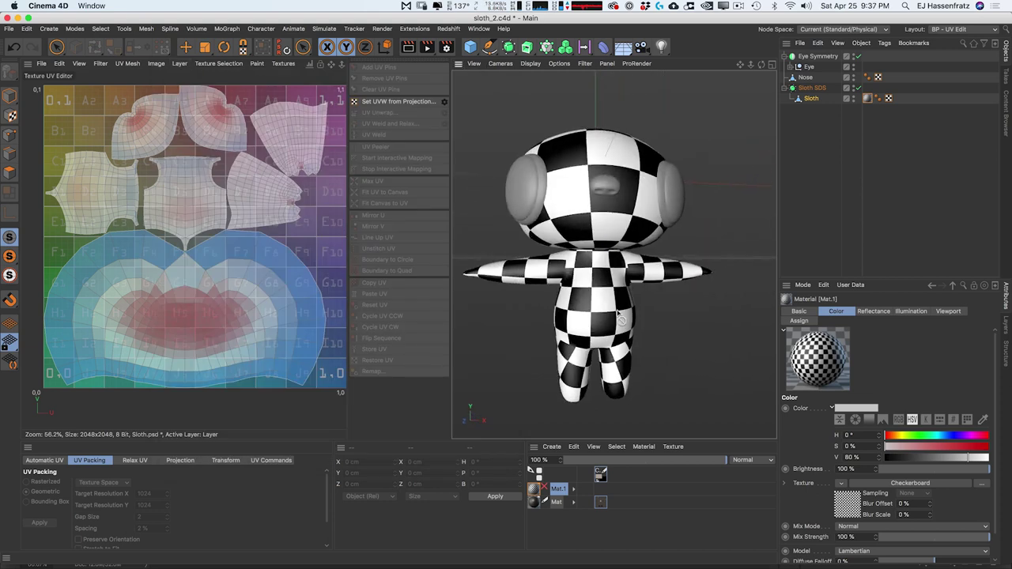
alt+drag(600, 341, 604, 323)
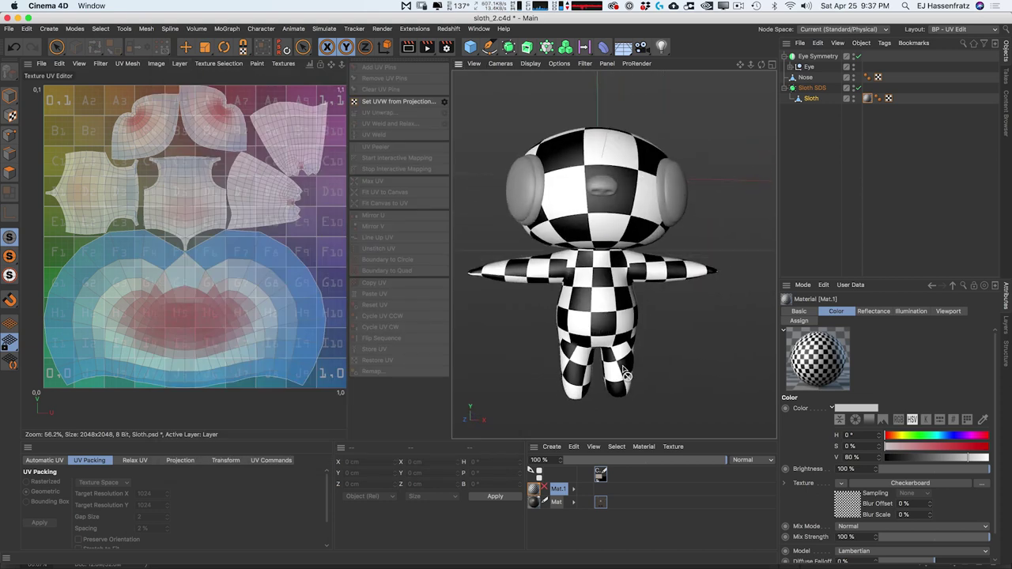
scroll(622, 370, up, 3)
scroll(616, 339, up, 2)
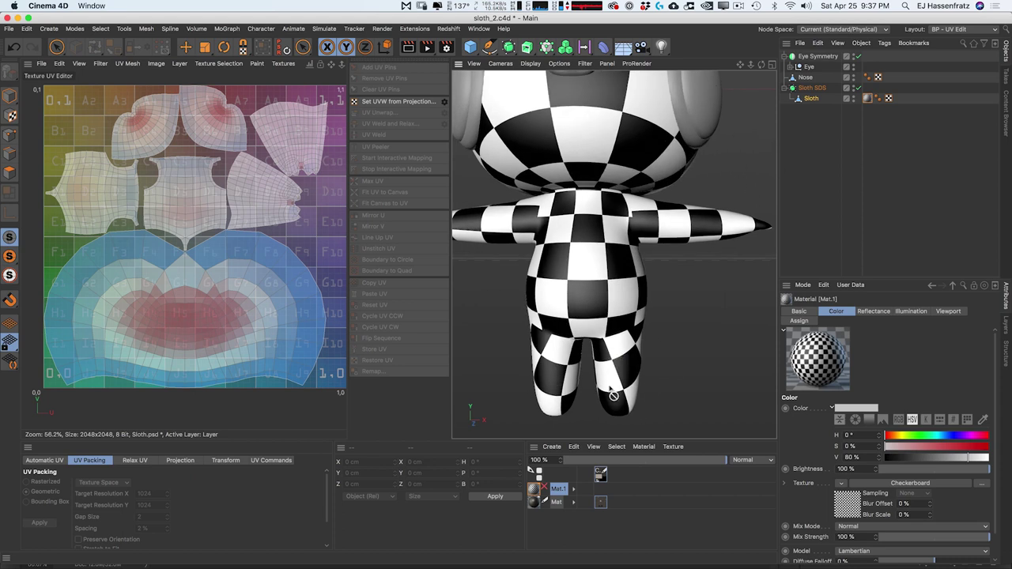
click(9, 172)
click(562, 370)
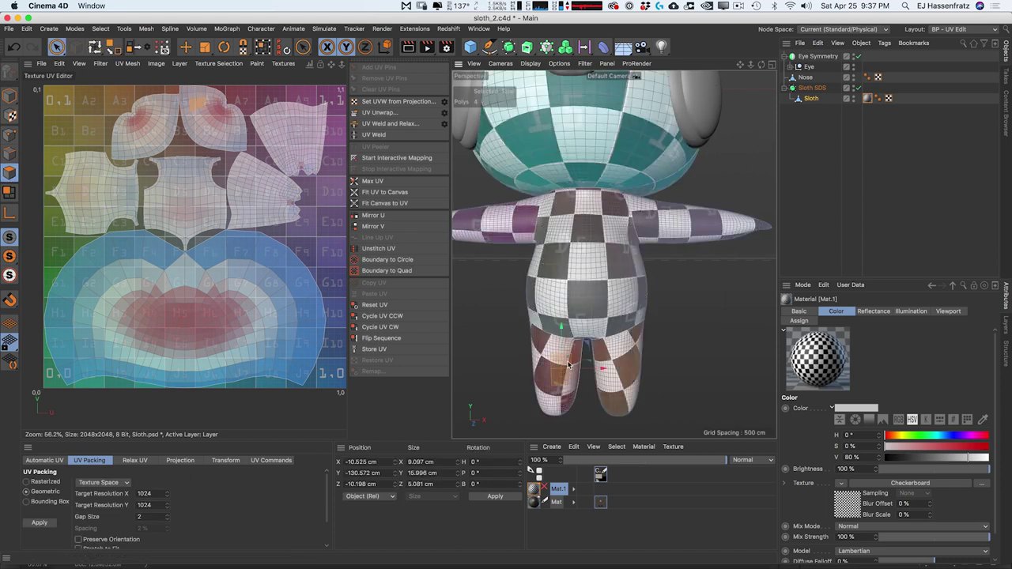
double_click(197, 121)
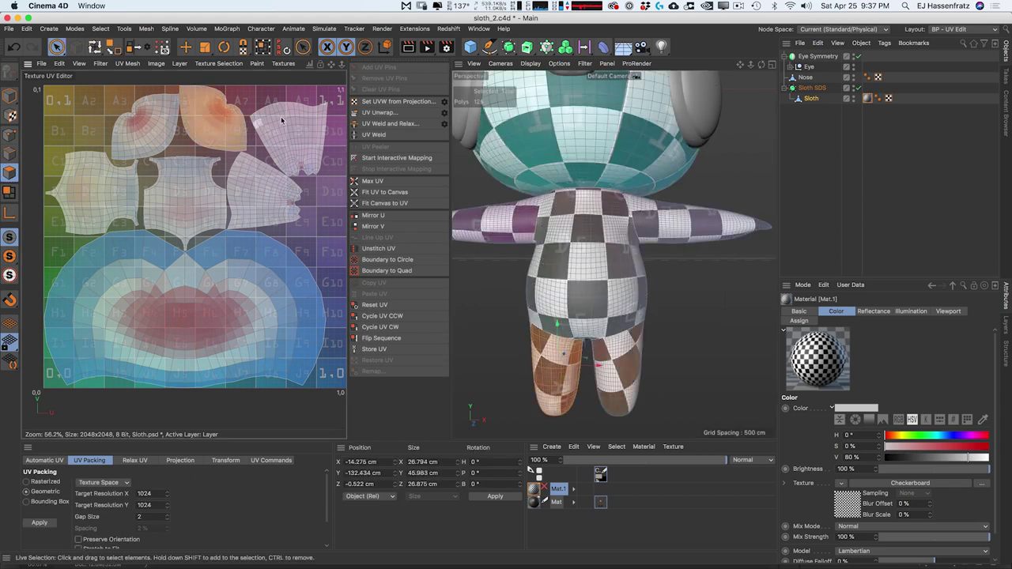
click(262, 46)
drag(259, 107, 252, 124)
key(super+z)
key(e)
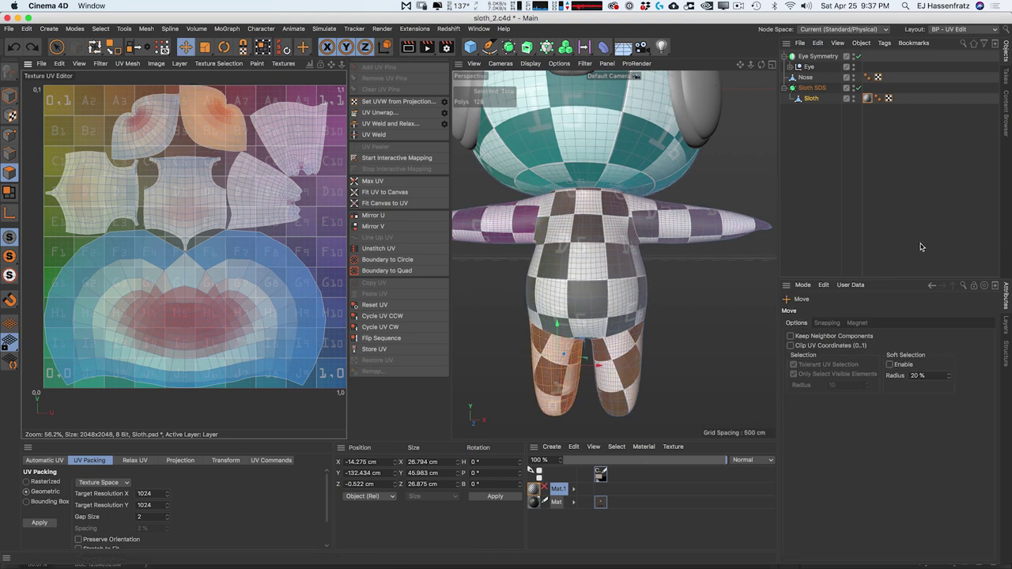
Step: Deselect the Sloth to view the complete checkered model, switch to Edges mode, and select the Sloth again
click(920, 246)
scroll(625, 257, down, 5)
alt+middle_drag(614, 259, 621, 283)
alt+drag(621, 283, 615, 269)
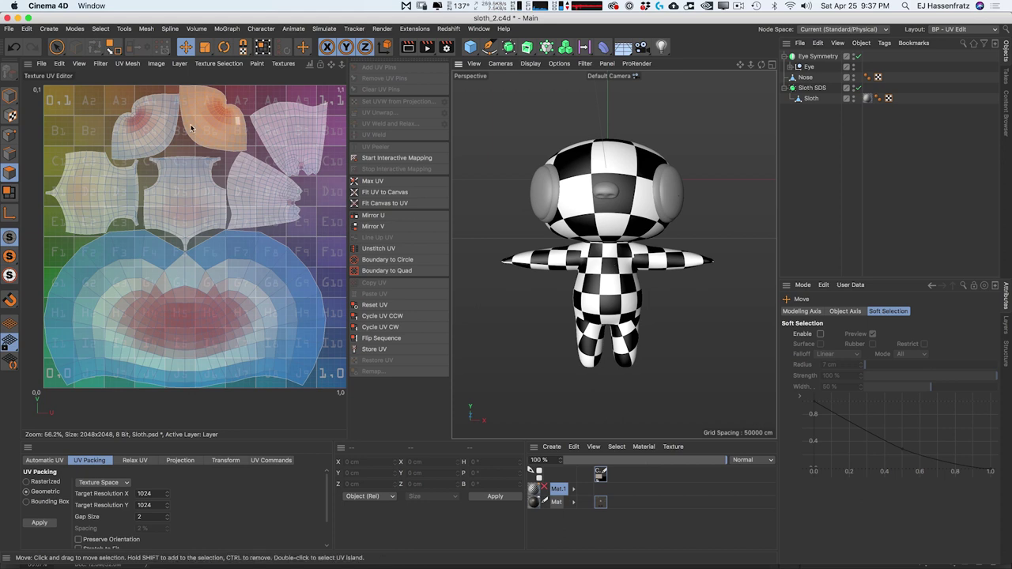
click(10, 153)
click(798, 101)
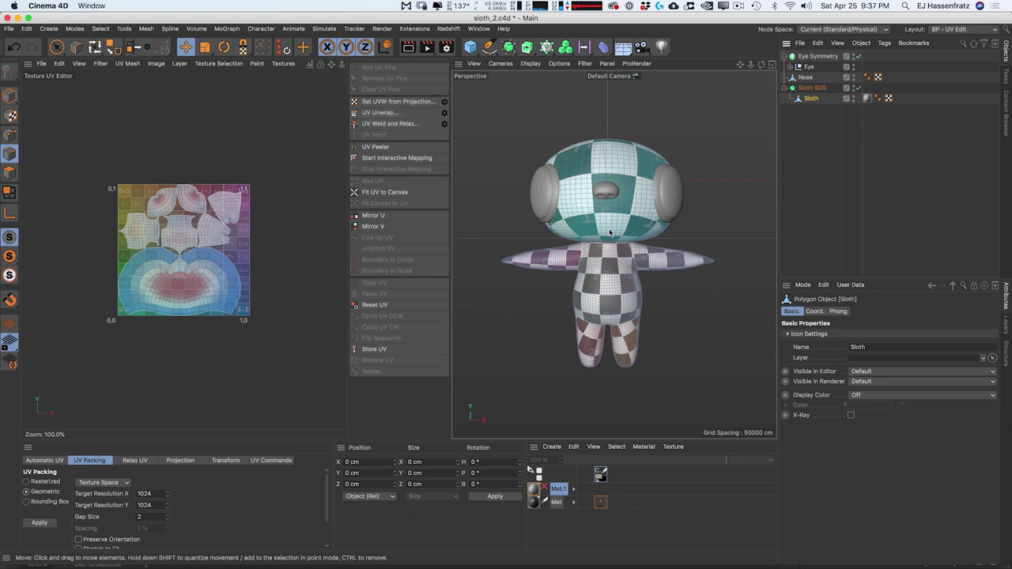
Step: Examine the checkerboard squares on the sloth's head, arms, torso and legs from several angles for size and distortion
scroll(616, 242, up, 3)
alt+drag(613, 196, 571, 276)
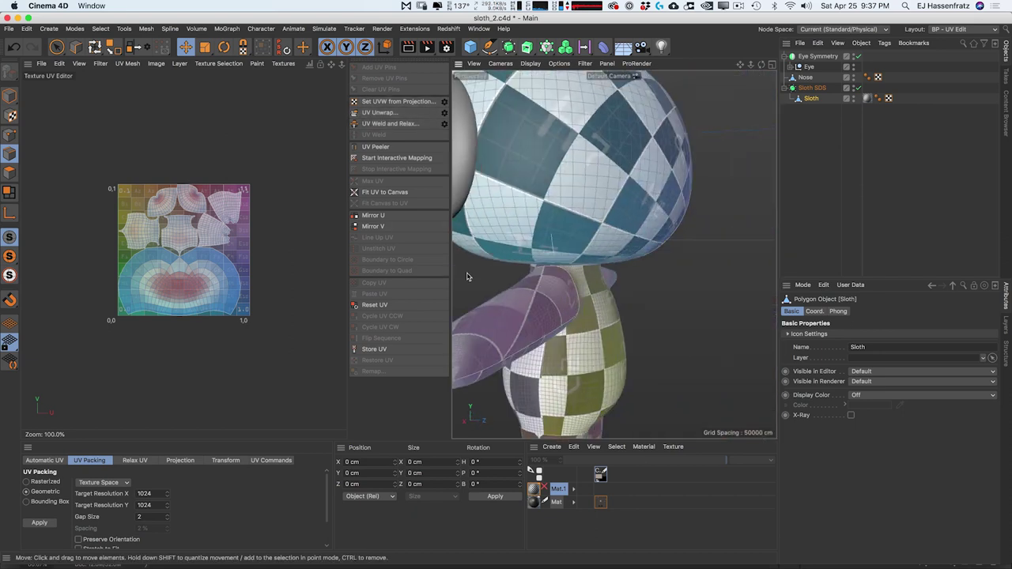
alt+middle_drag(590, 278, 614, 245)
alt+drag(608, 255, 585, 252)
alt+drag(620, 401, 639, 261)
alt+right_drag(639, 261, 580, 276)
alt+middle_drag(591, 276, 591, 258)
alt+right_drag(585, 261, 614, 266)
alt+middle_drag(587, 269, 623, 267)
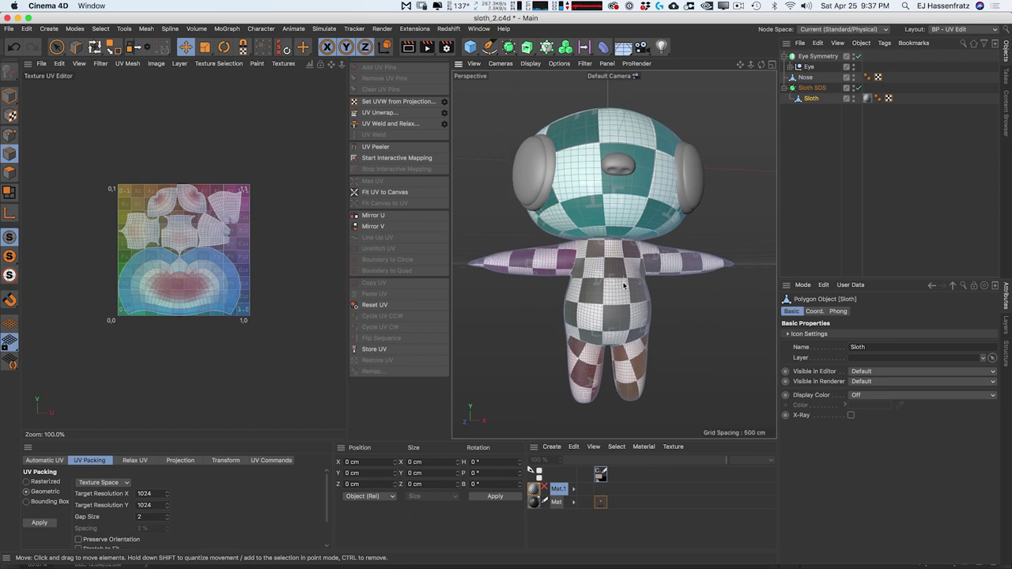
Step: Reapply the painted material Mat to the Sloth in place of the checkerboard and deselect the object
click(621, 224)
drag(534, 503, 567, 474)
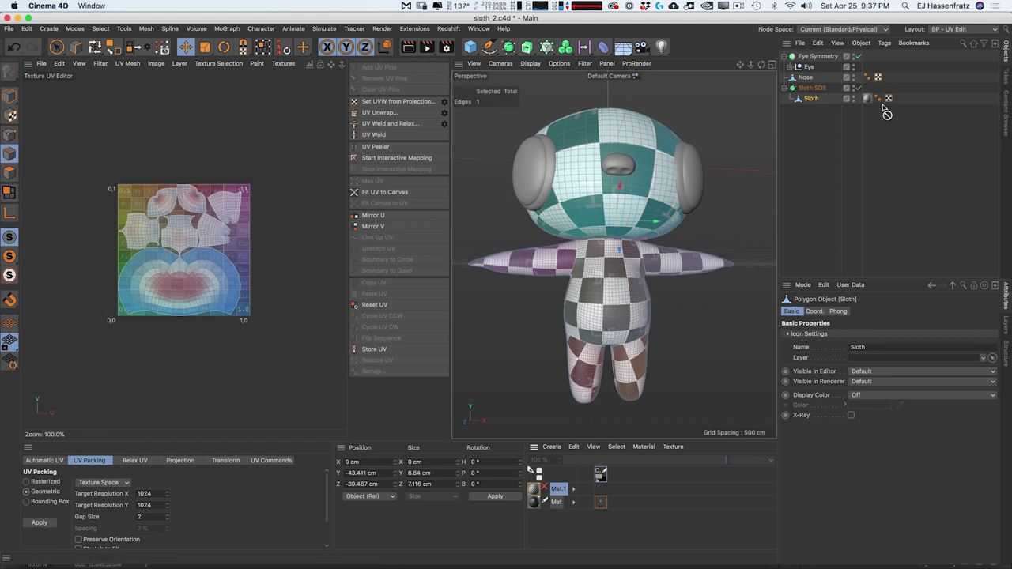
click(809, 226)
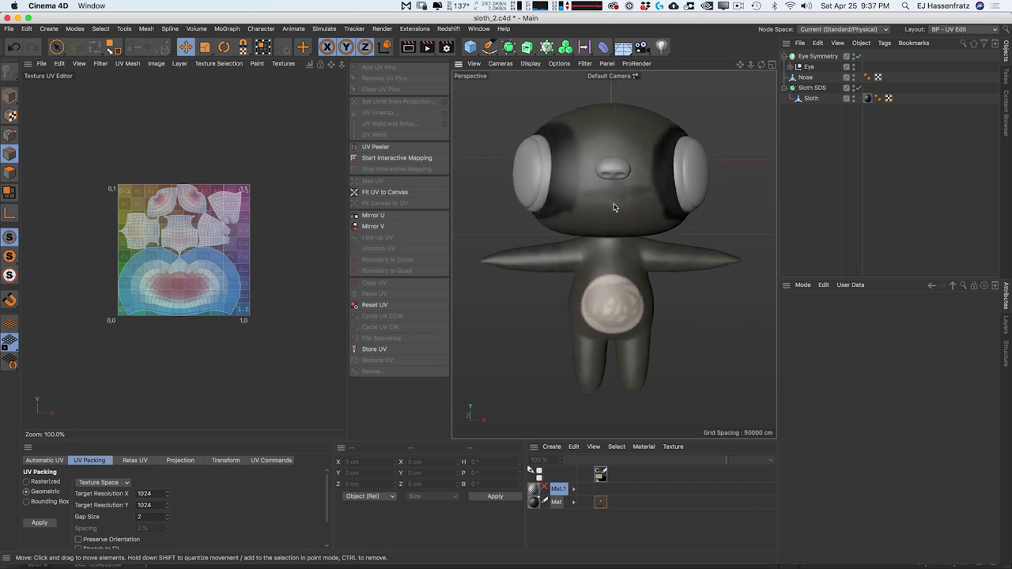
alt+right_drag(627, 288, 638, 286)
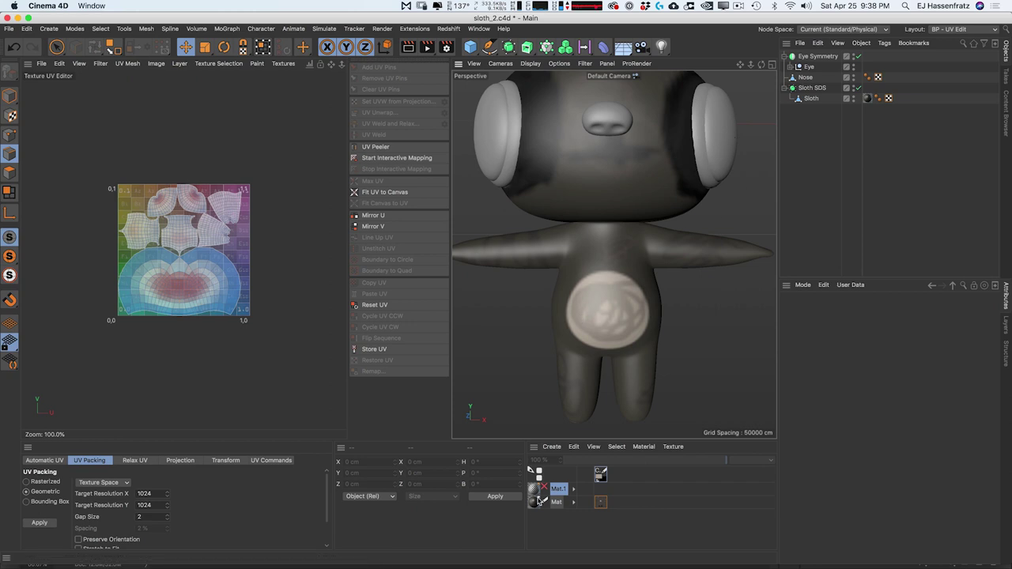
Step: Set the Texture Preview Size of material Mat to 2048x2048, check the paint on the sloth, and close the Material Editor
double_click(535, 505)
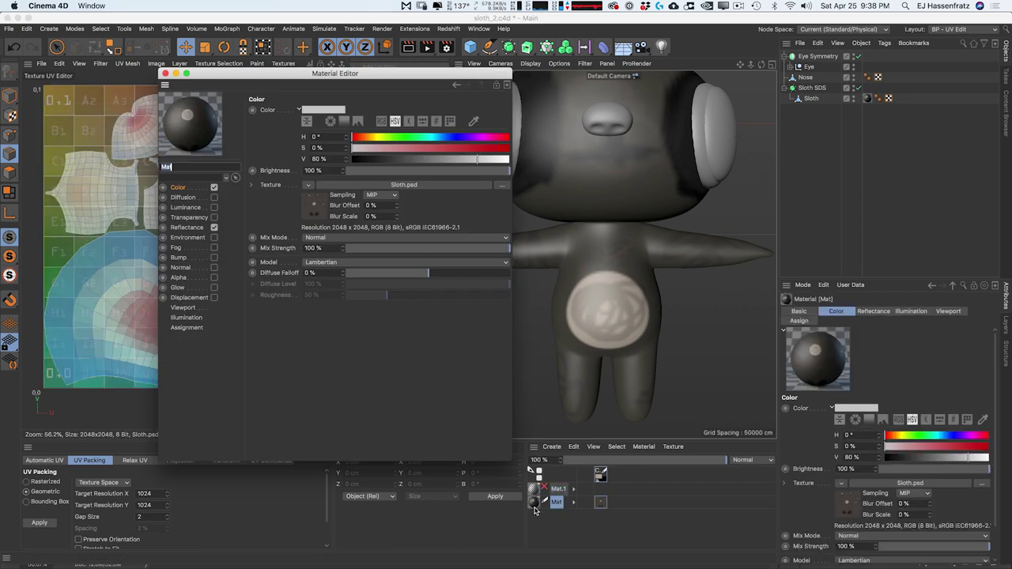
drag(366, 73, 306, 86)
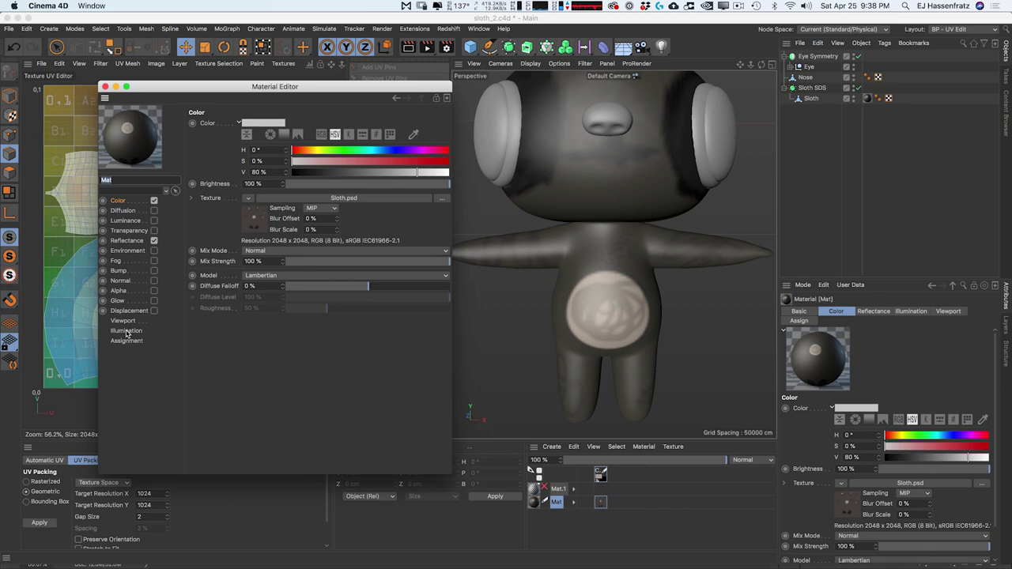
click(124, 321)
drag(300, 93, 256, 85)
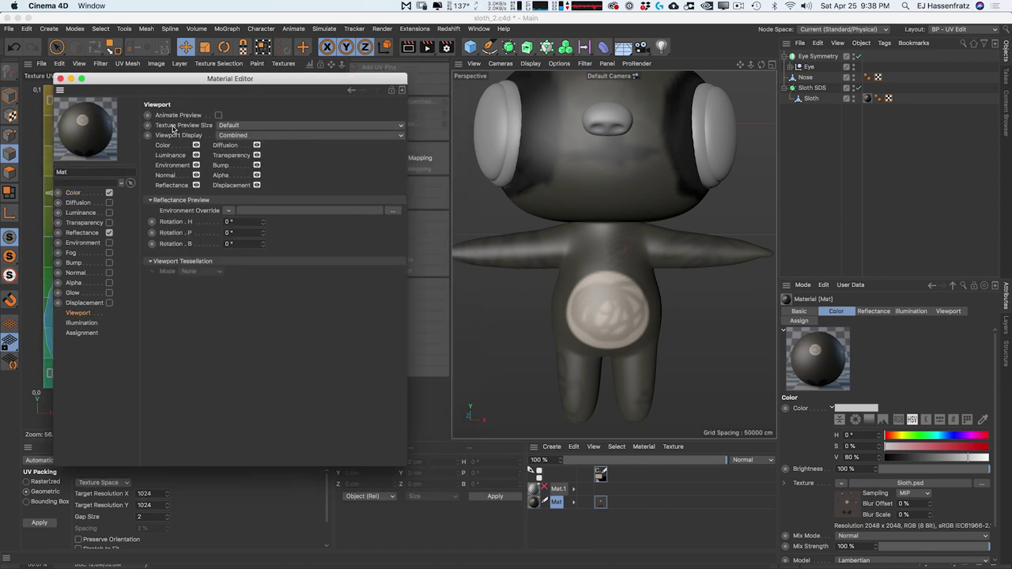
click(231, 126)
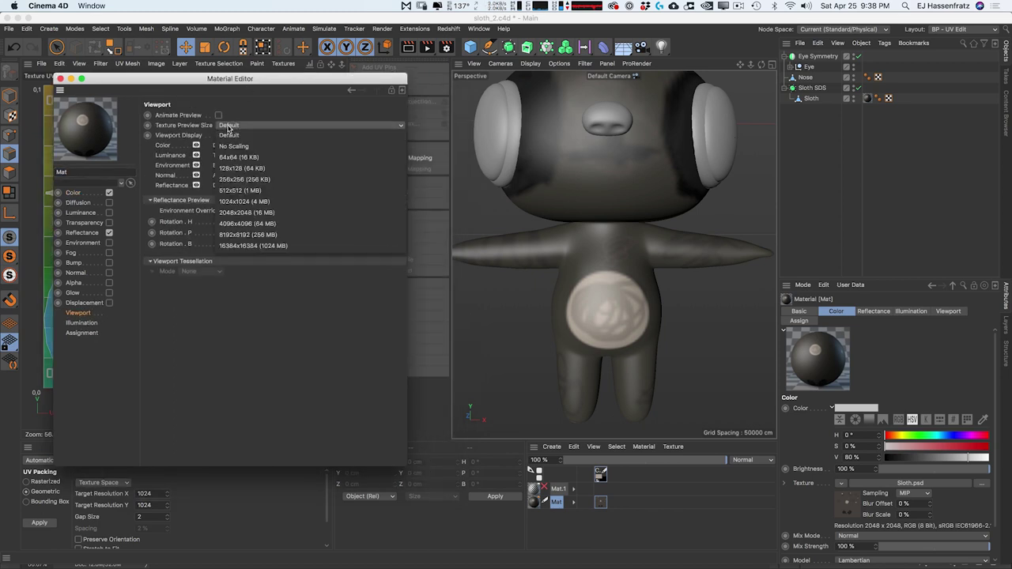
click(246, 214)
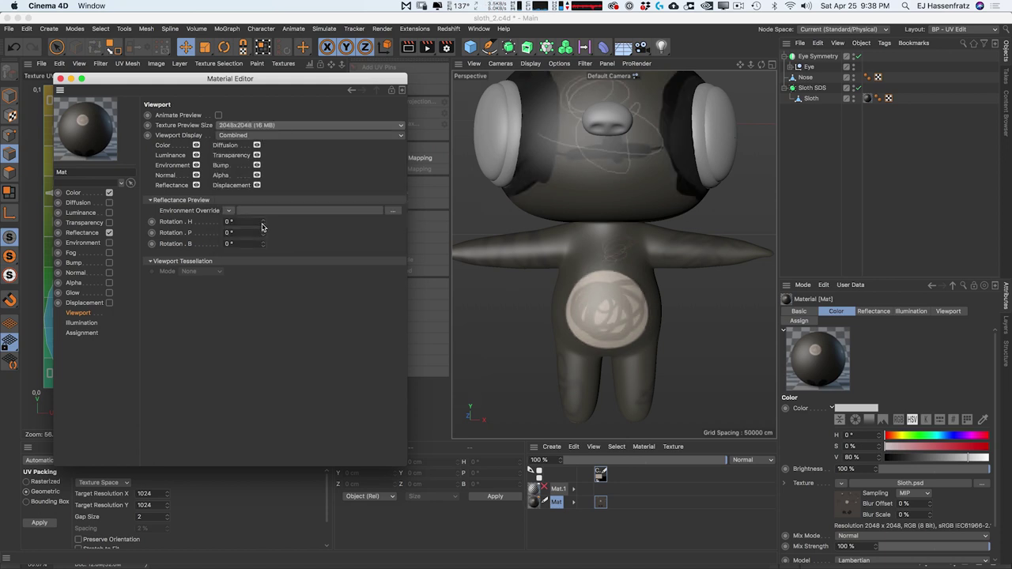
mouse_move(739, 64)
mouse_down()
mouse_move(744, 102)
mouse_move(760, 71)
mouse_move(747, 71)
mouse_up()
mouse_move(670, 187)
alt+mouse_down()
mouse_move(672, 171)
mouse_move(656, 181)
alt+mouse_up()
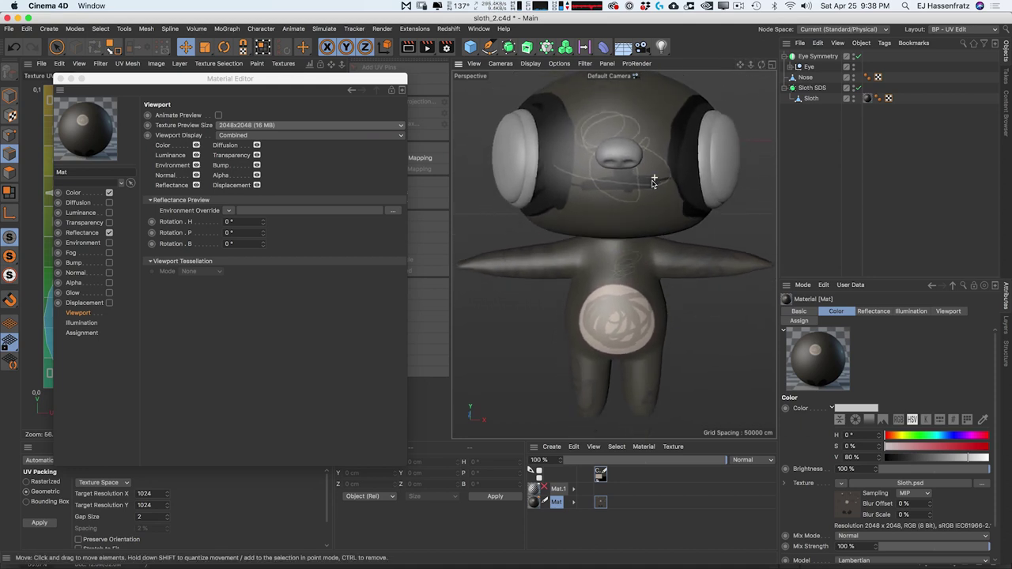
alt+right_drag(655, 181, 631, 205)
alt+middle_drag(631, 205, 612, 216)
click(61, 79)
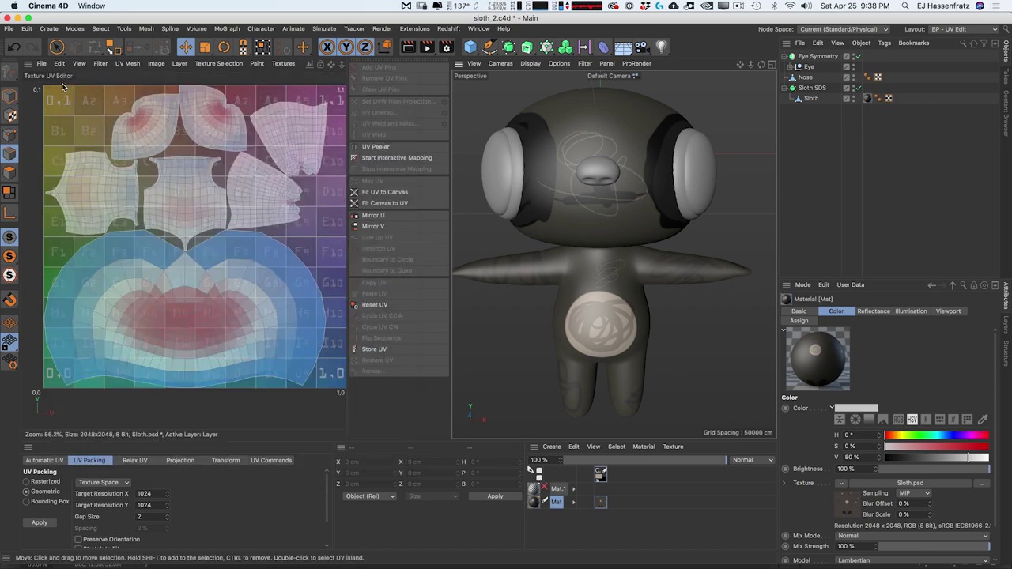